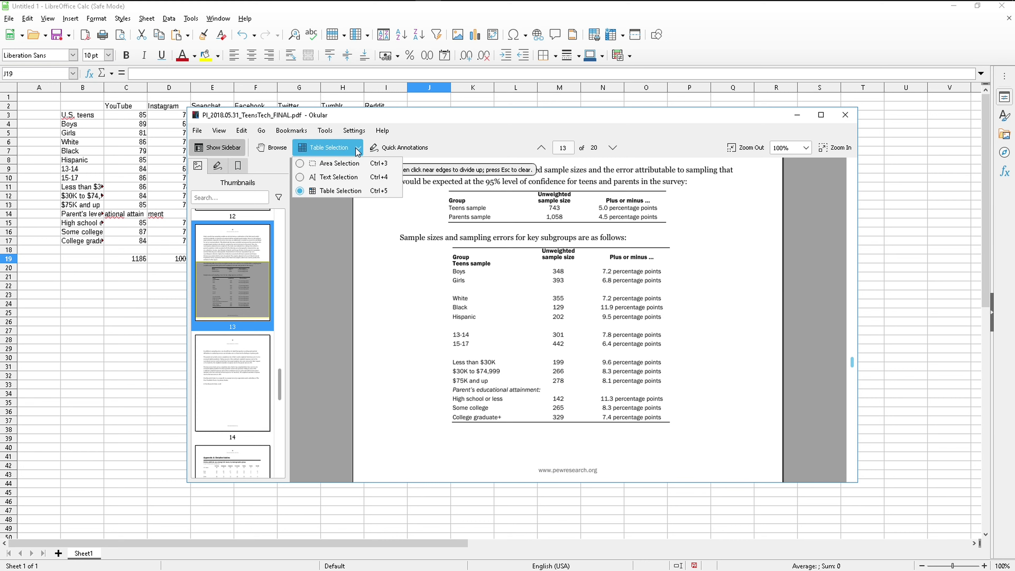
Copy Okular's page-13 subgroup sample-size table as a table, then return to Calc cell B23.
left_click(437, 255)
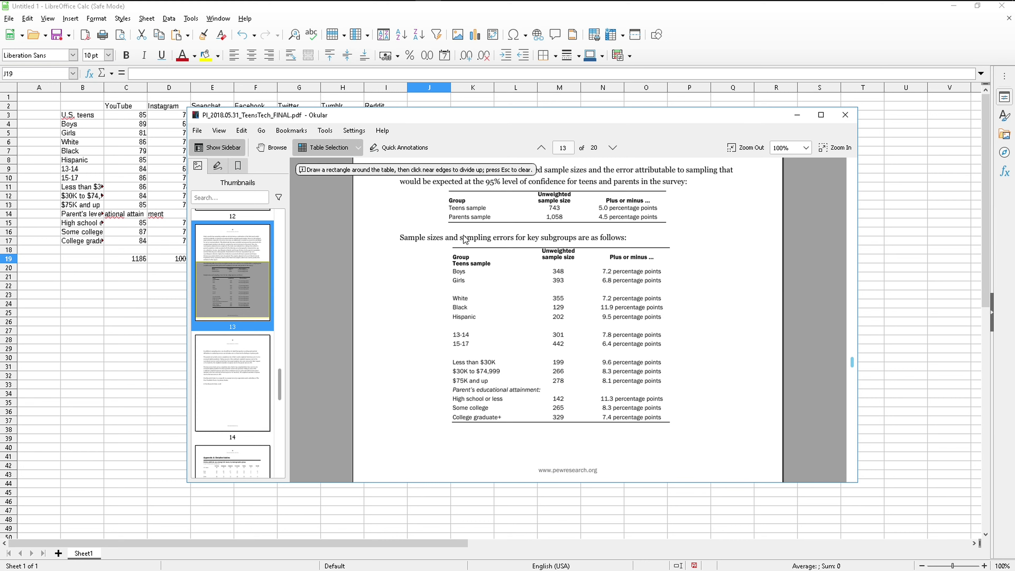
left_click_drag(443, 243, 680, 429)
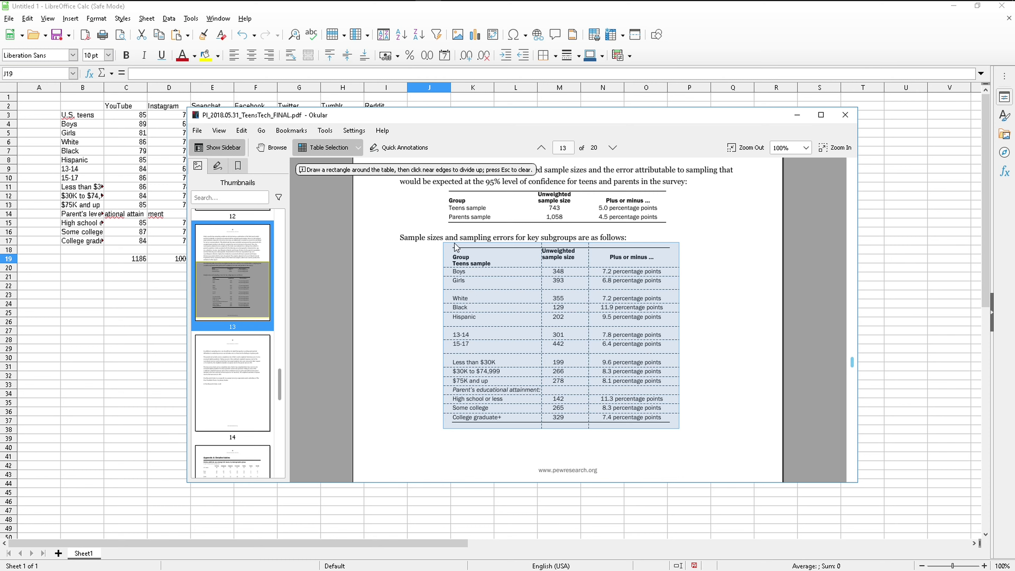
left_click(241, 134)
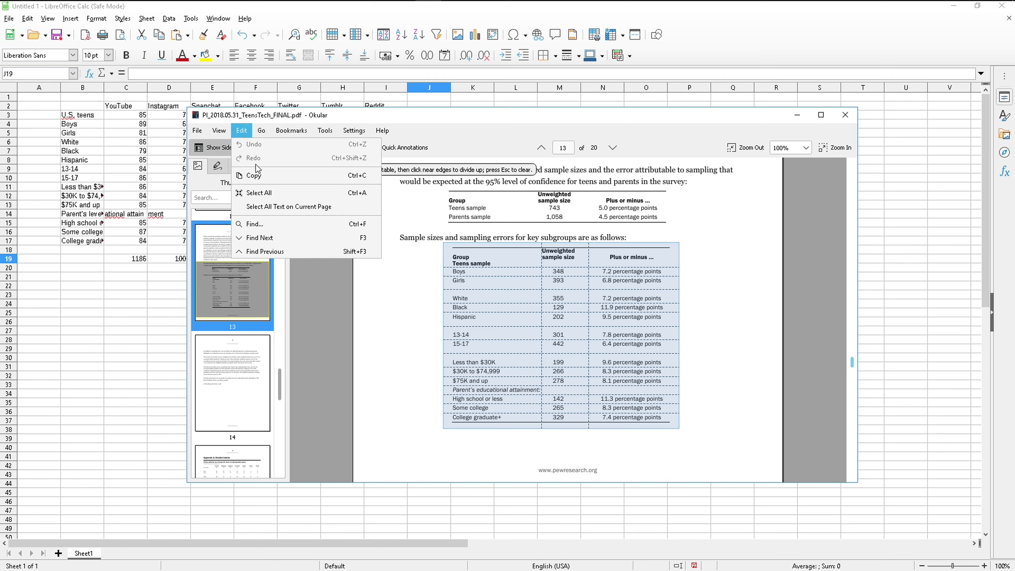
left_click(262, 176)
left_click(71, 296)
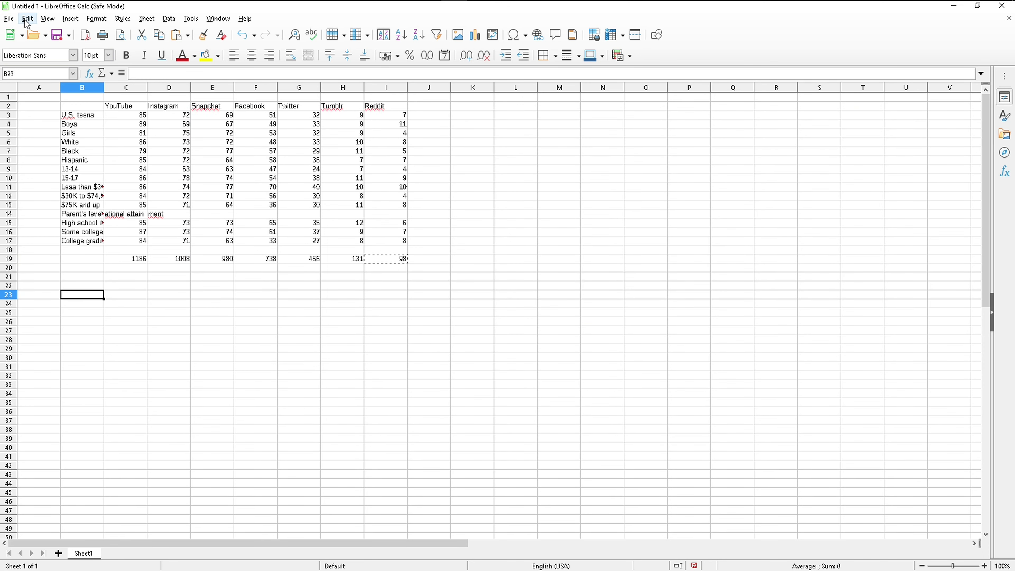
Paste the copied table at B23 as unformatted tab-separated text with Trim spaces turned off.
right_click(83, 297)
mouse_move(121, 339)
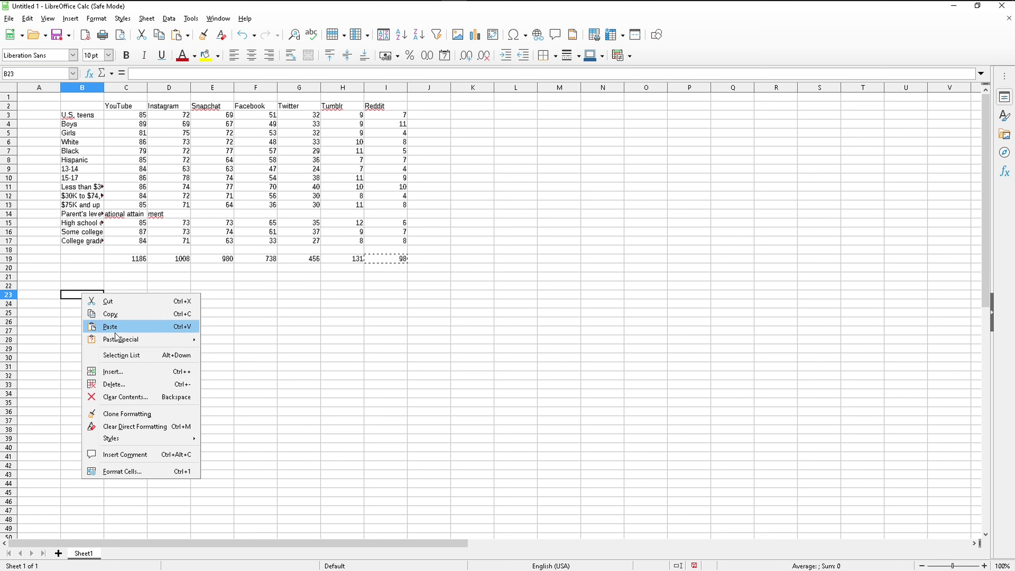
left_click(240, 339)
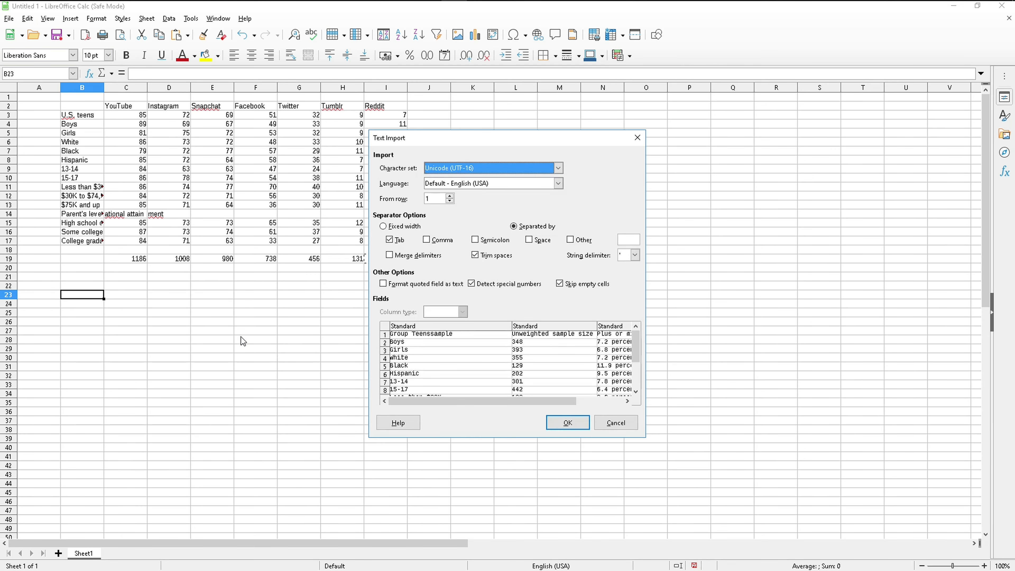
left_click_drag(645, 436, 961, 501)
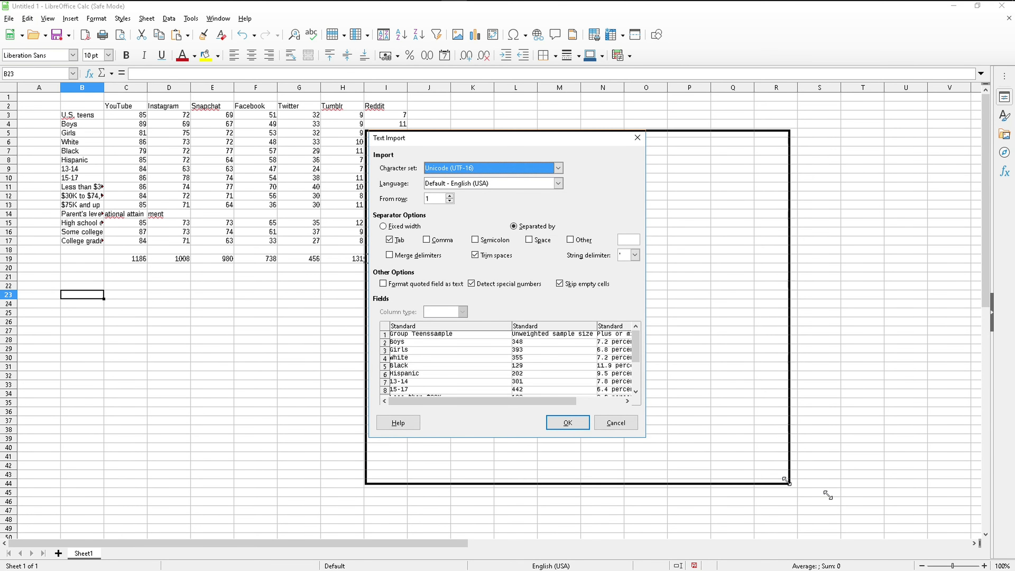
left_click_drag(637, 141, 396, 121)
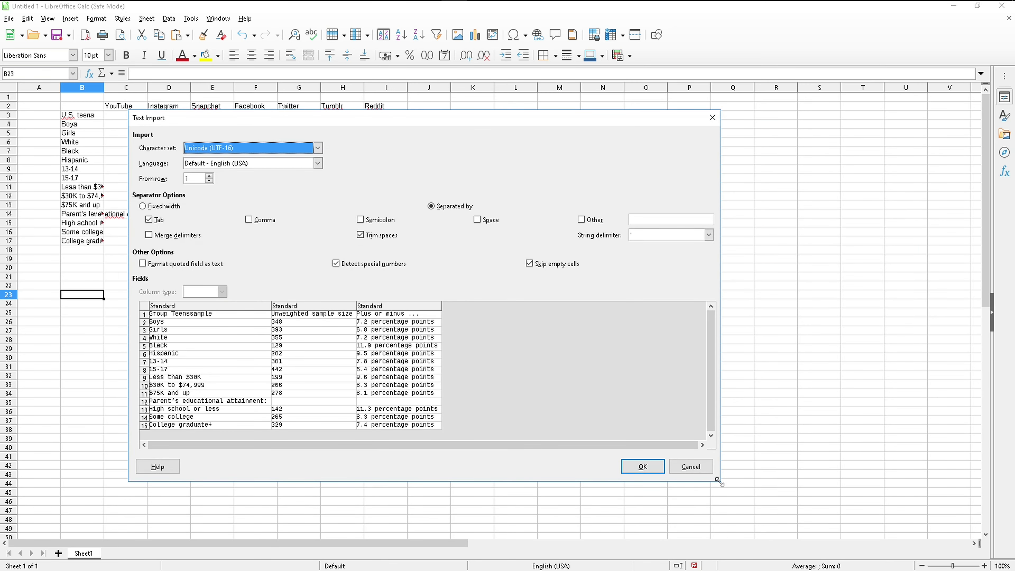
left_click_drag(721, 483, 906, 539)
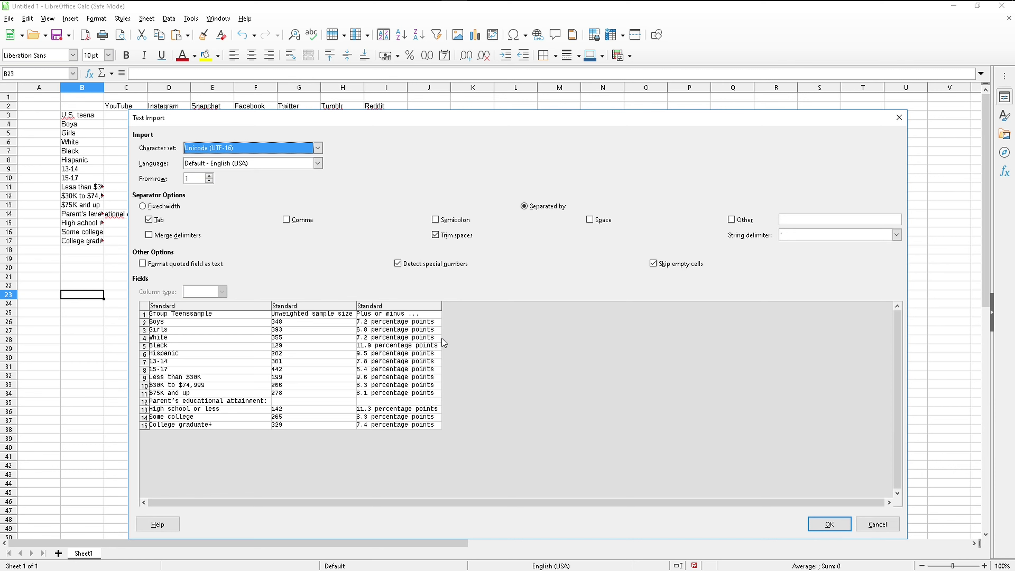
left_click(296, 221)
left_click(296, 221)
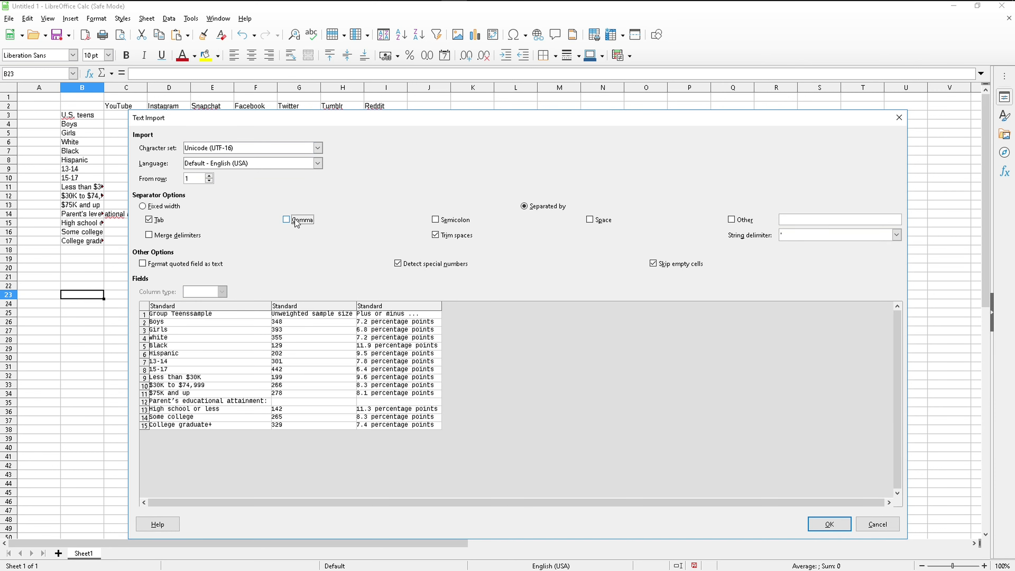
left_click(451, 236)
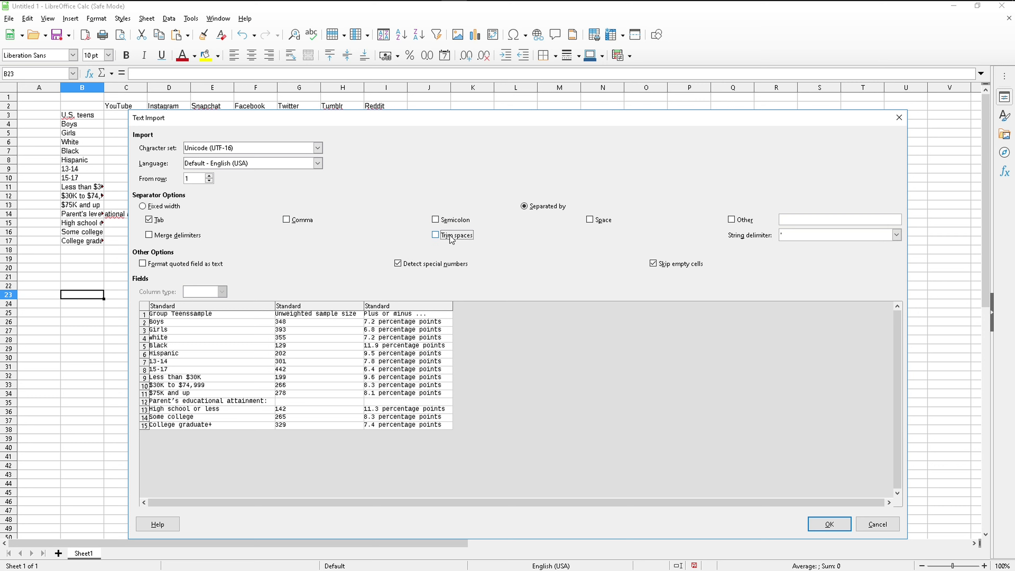
left_click(451, 236)
left_click(450, 236)
left_click(829, 524)
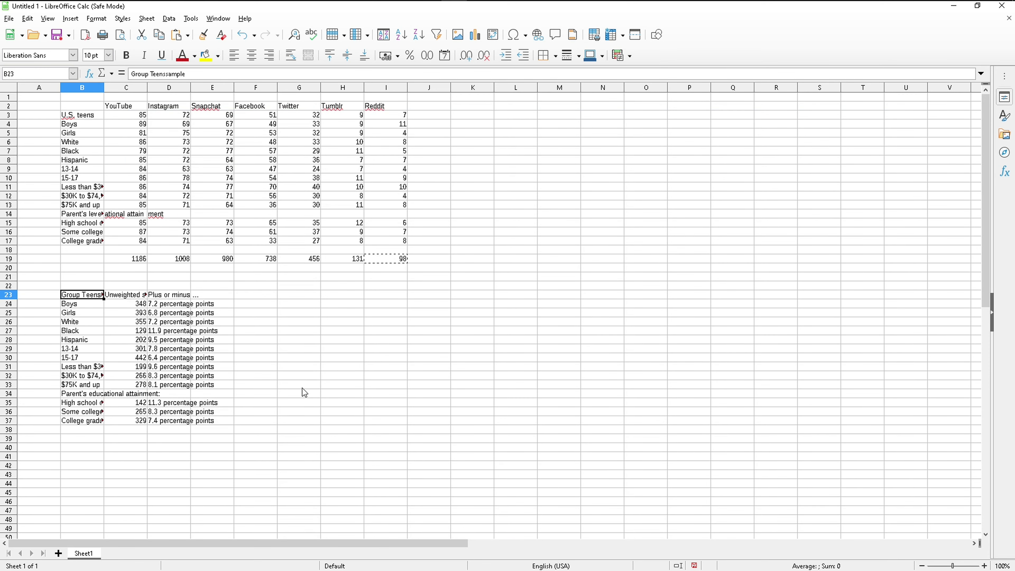
Autofit columns C and D to the width of the pasted text.
double_click(146, 87)
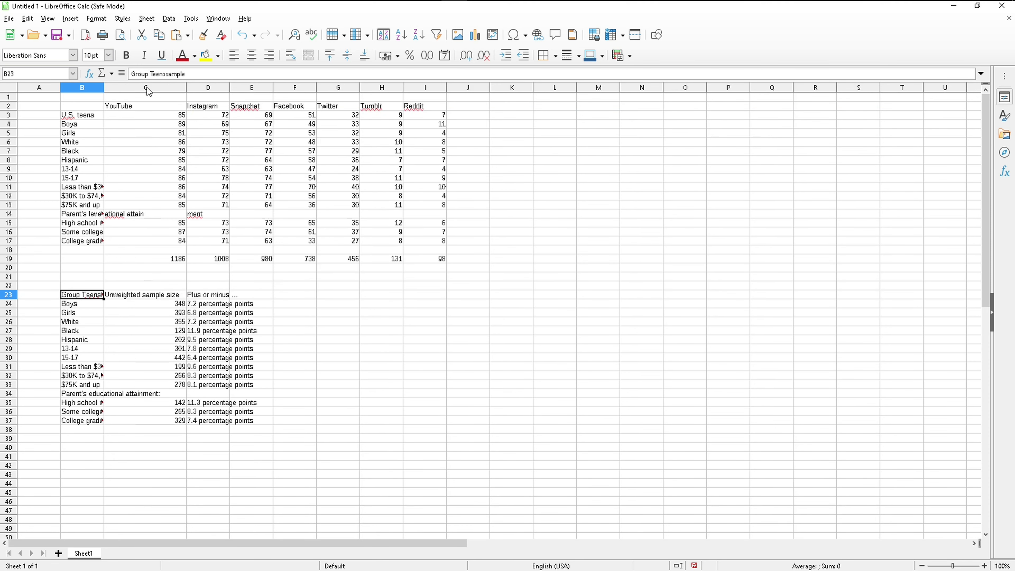
double_click(230, 89)
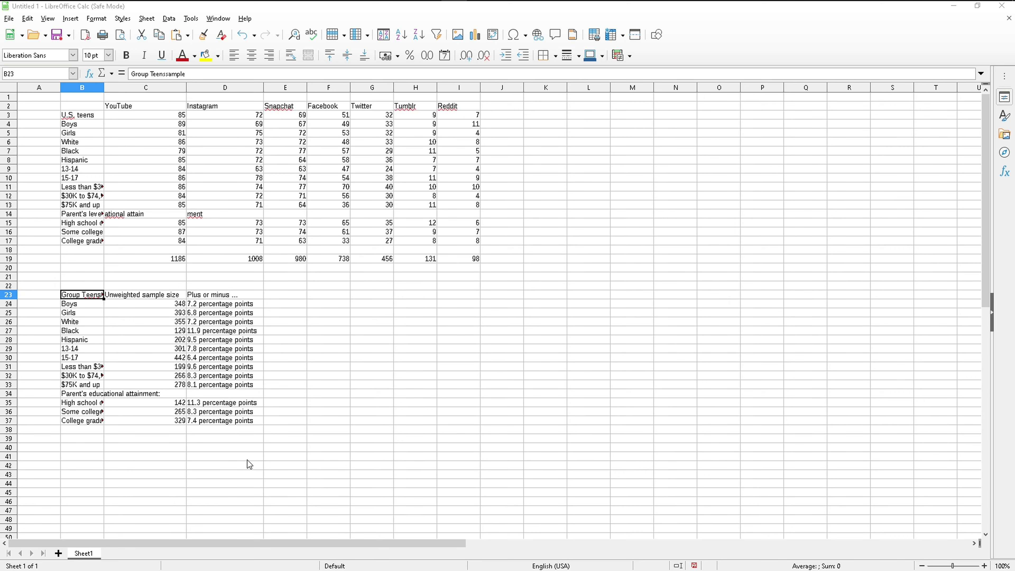
key("alt+Tab")
Move the Okular window aside and scroll to page 13's subgroup sampling-error table.
scroll(655, 220, "down", 1)
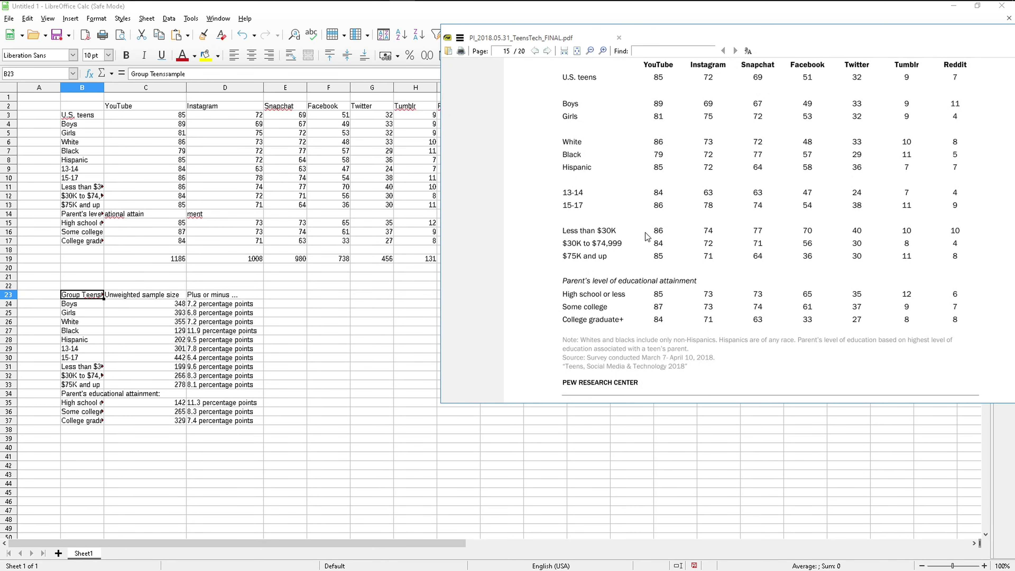
scroll(655, 221, "up", 5)
scroll(639, 232, "up", 2)
scroll(599, 248, "up", 3)
scroll(587, 251, "up", 3)
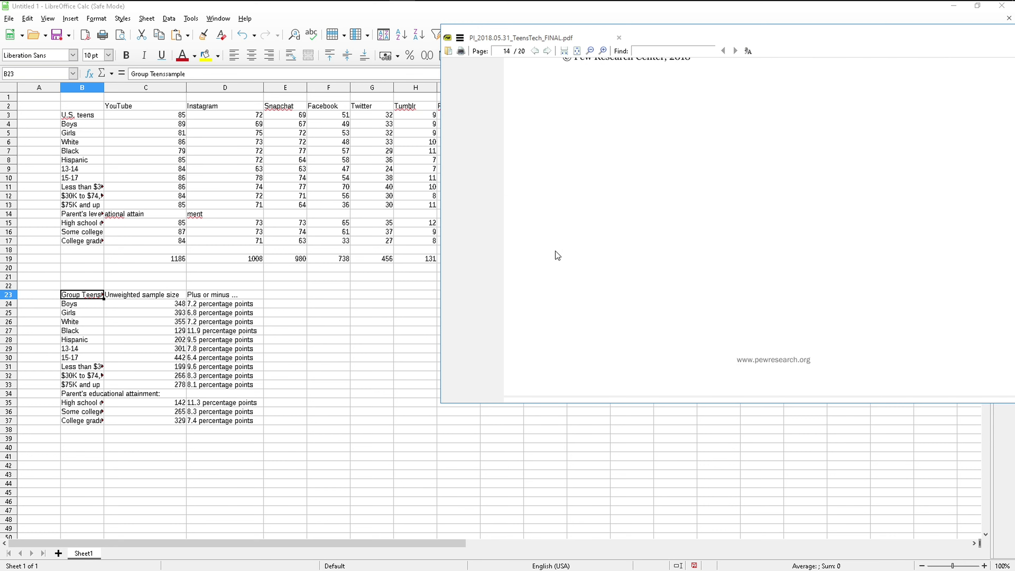
scroll(560, 254, "up", 4)
scroll(640, 240, "up", 2)
scroll(674, 228, "up", 3)
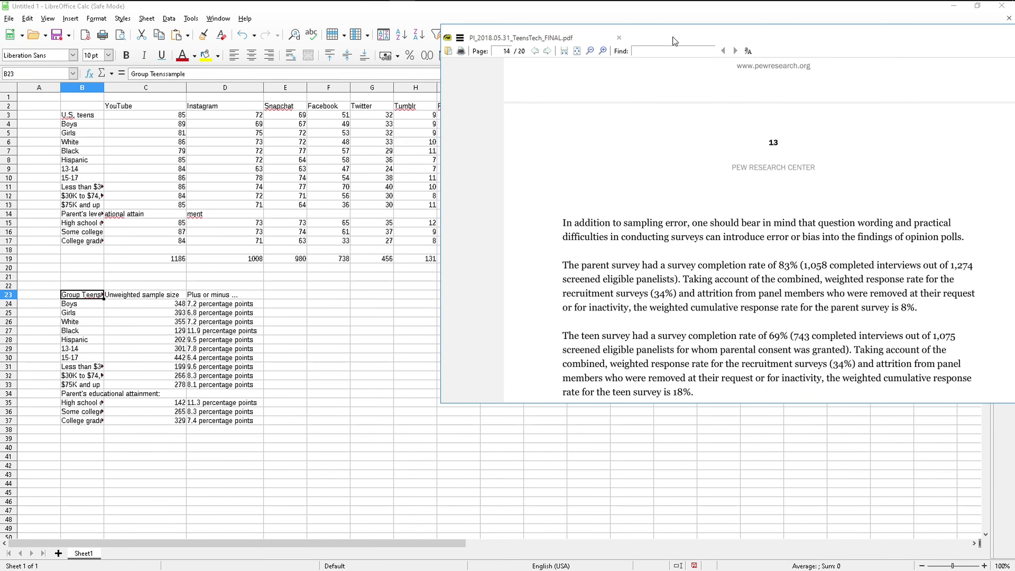
left_click_drag(672, 35, 493, 149)
scroll(551, 315, "up", 2)
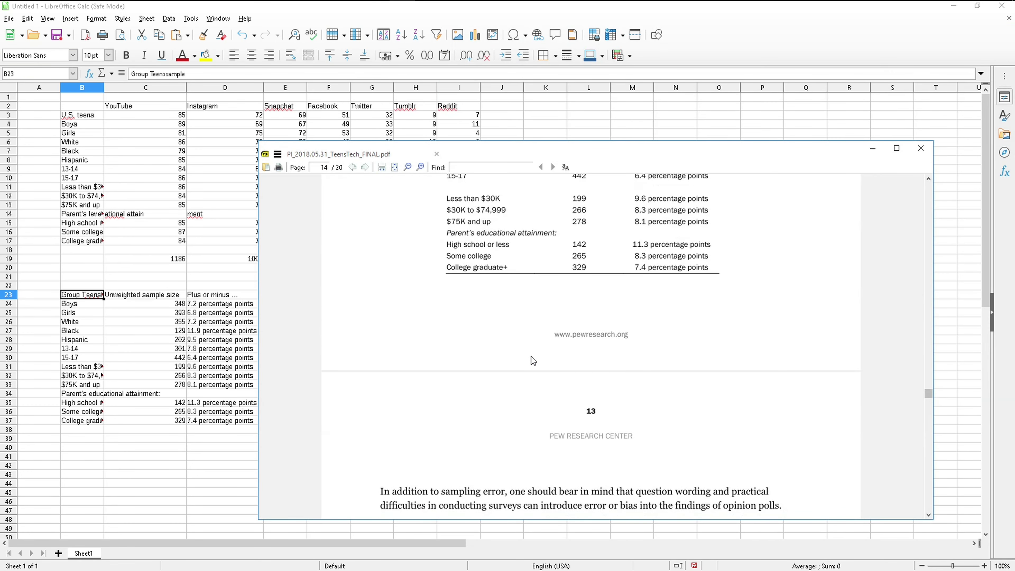
scroll(532, 357, "up", 3)
scroll(532, 357, "up", 3)
scroll(532, 356, "up", 1)
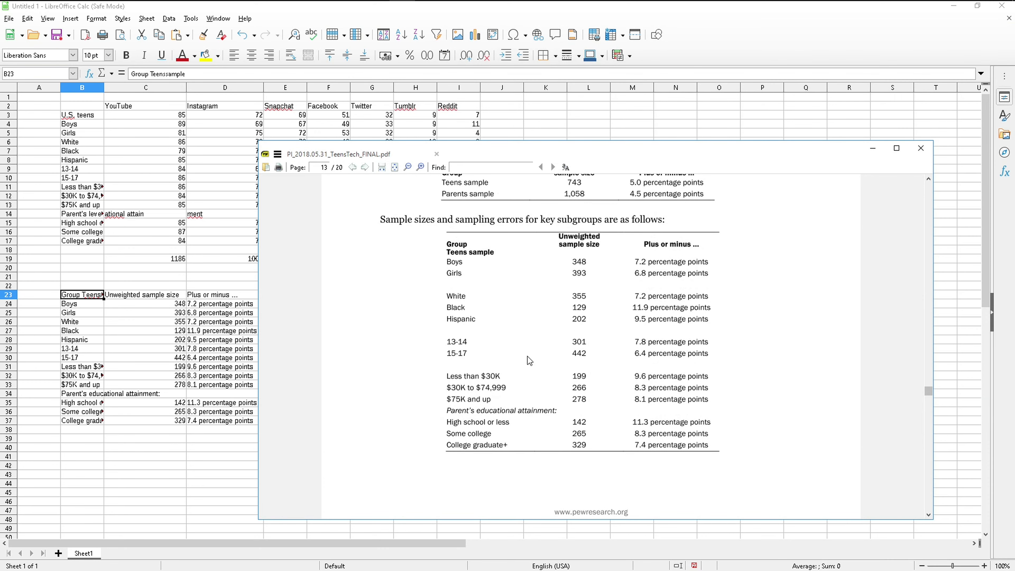
Start a =sum( formula in C39 over the range C24:C37.
left_click(148, 439)
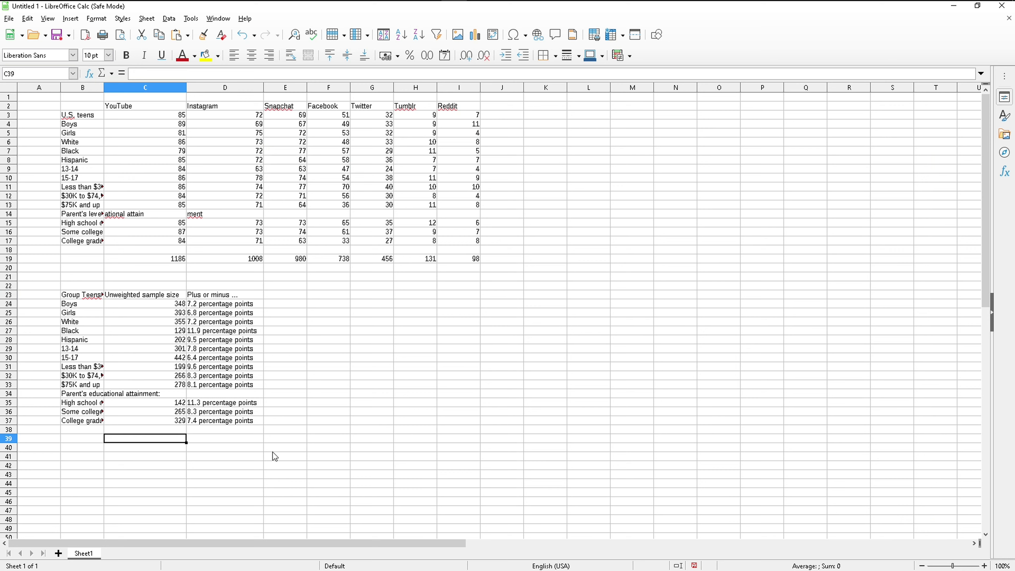
type("=sum")
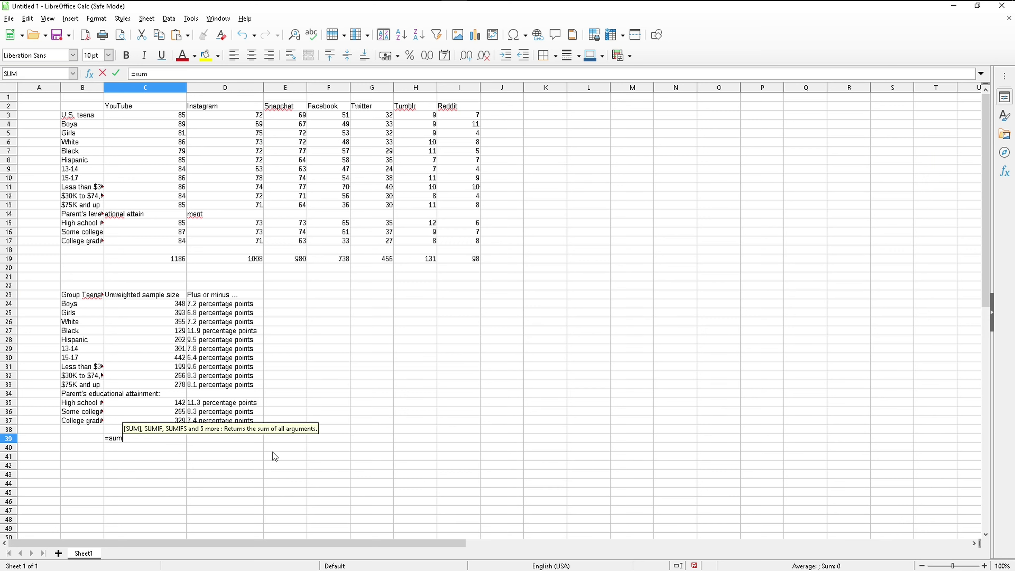
type("(")
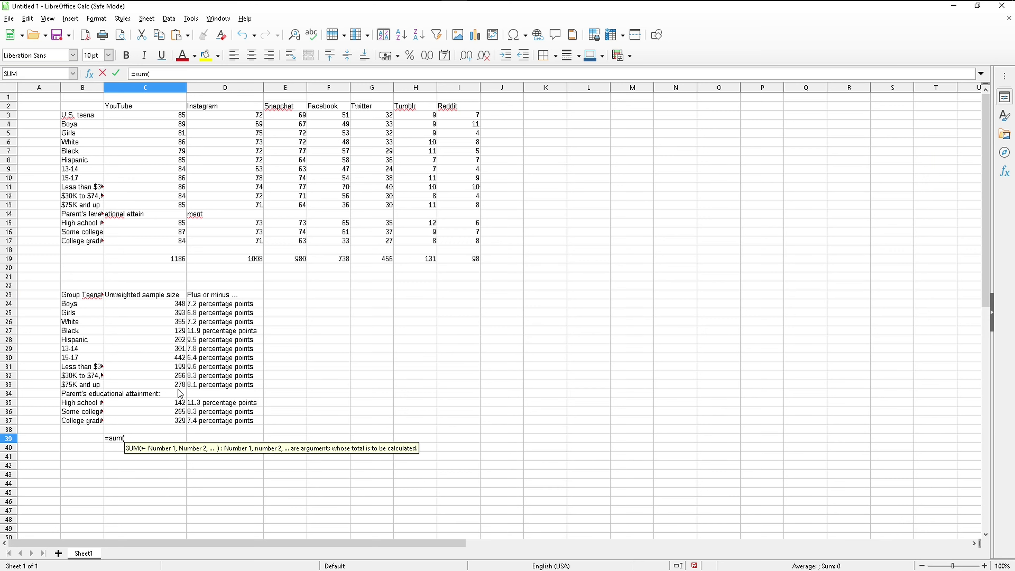
left_click_drag(148, 310, 150, 421)
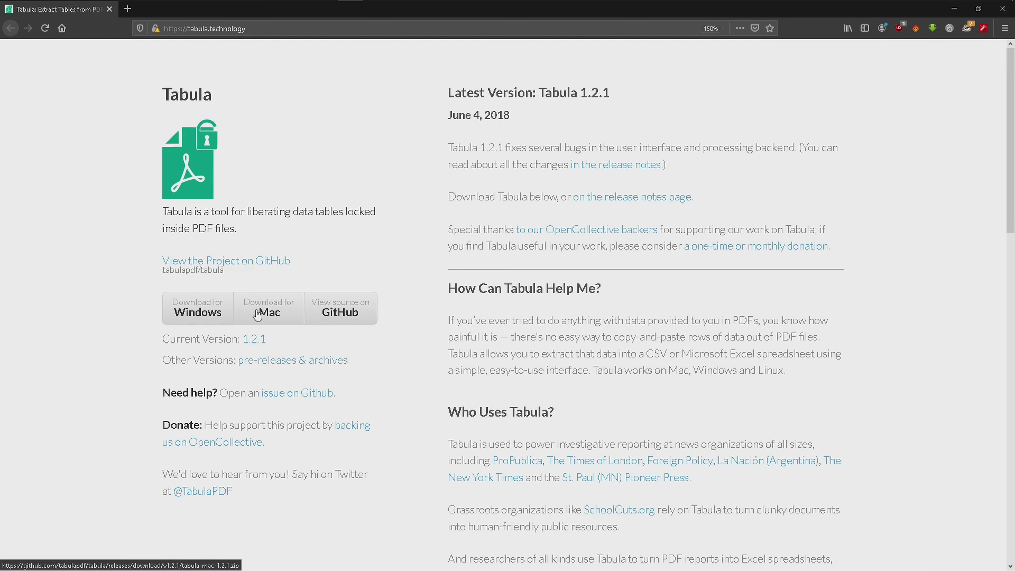
Download Tabula for Windows and read the 1.2.1 release notes in a new tab.
left_click(201, 316)
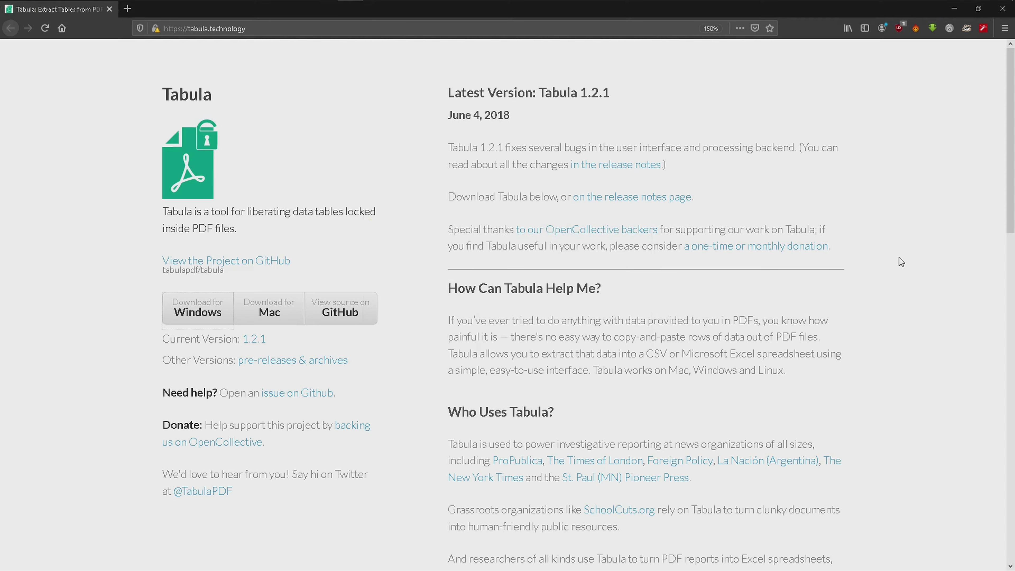
middle_click(252, 339)
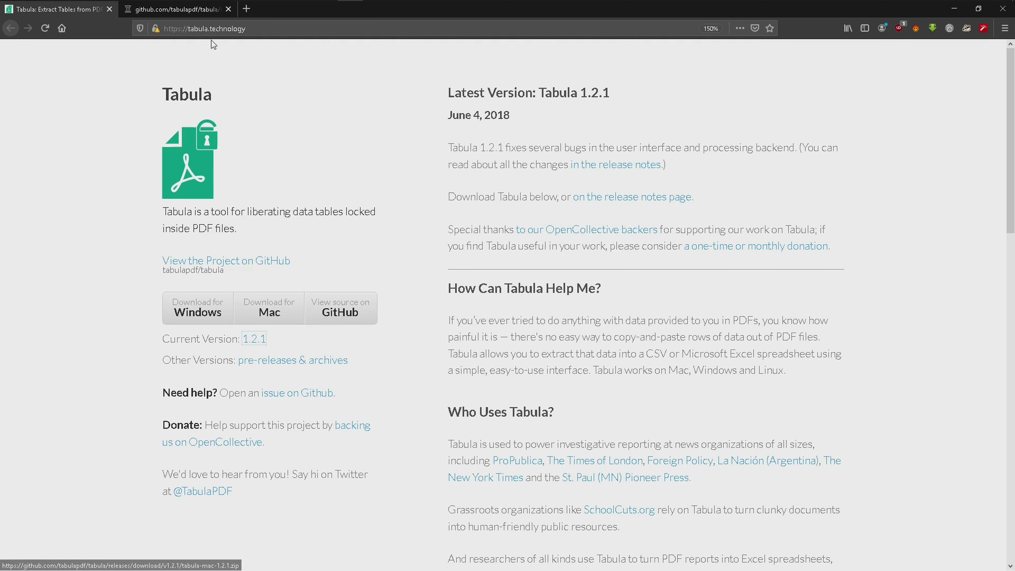
left_click(175, 9)
scroll(670, 272, "down", 5)
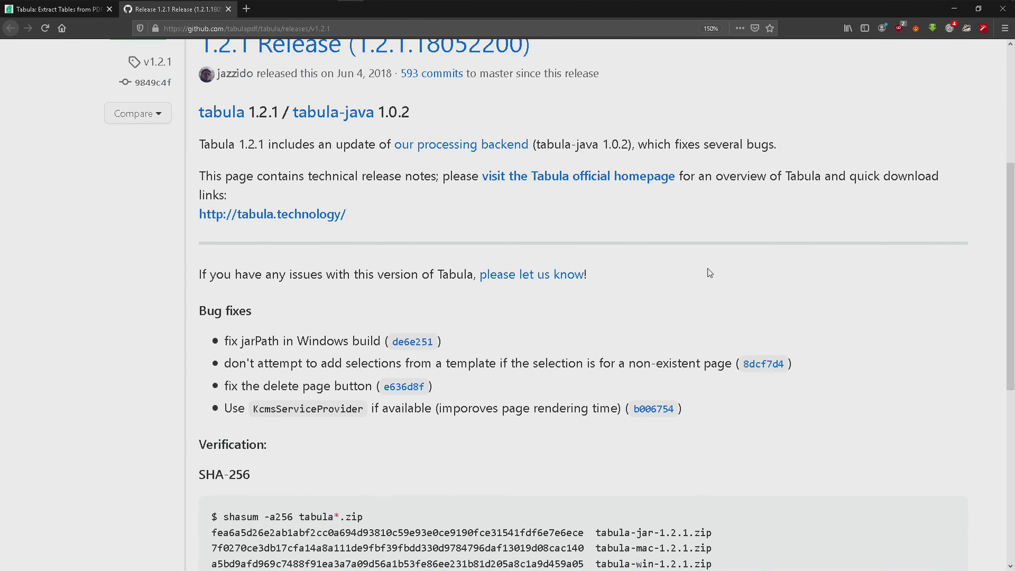
scroll(713, 268, "down", 5)
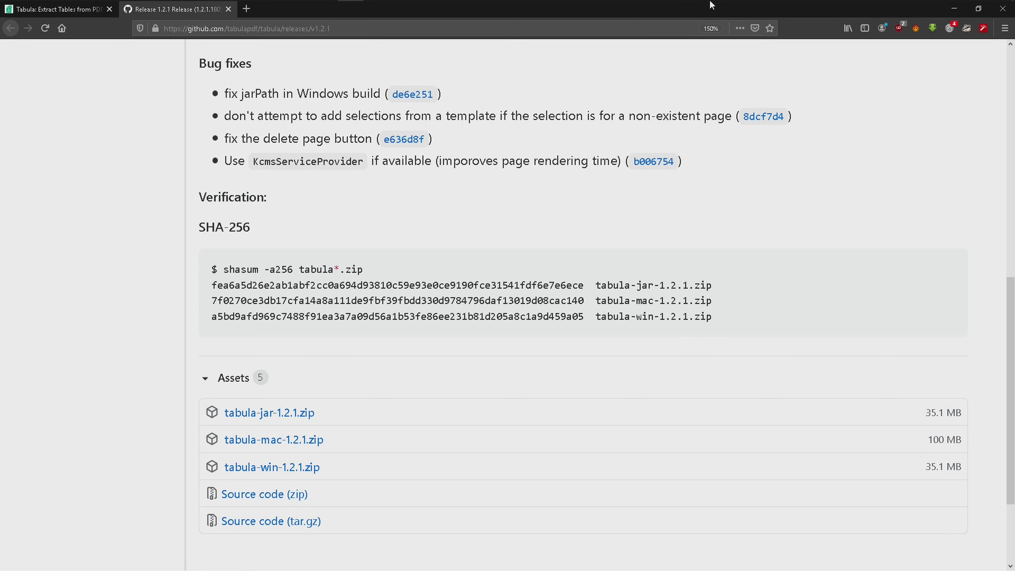
scroll(183, 56, "up", 2)
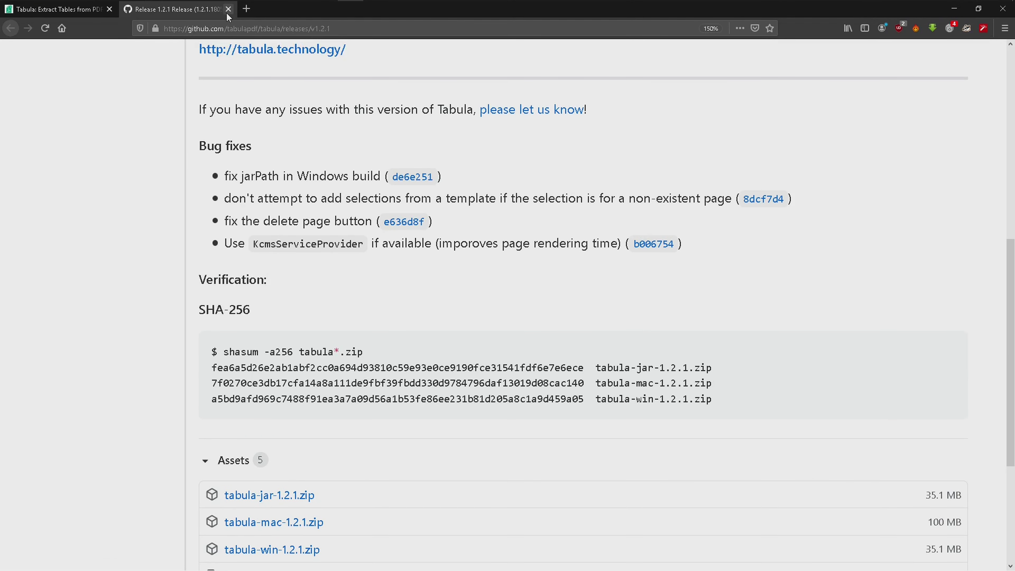
Close the GitHub release tab and scroll to the Download & Install Tabula section.
left_click(228, 12)
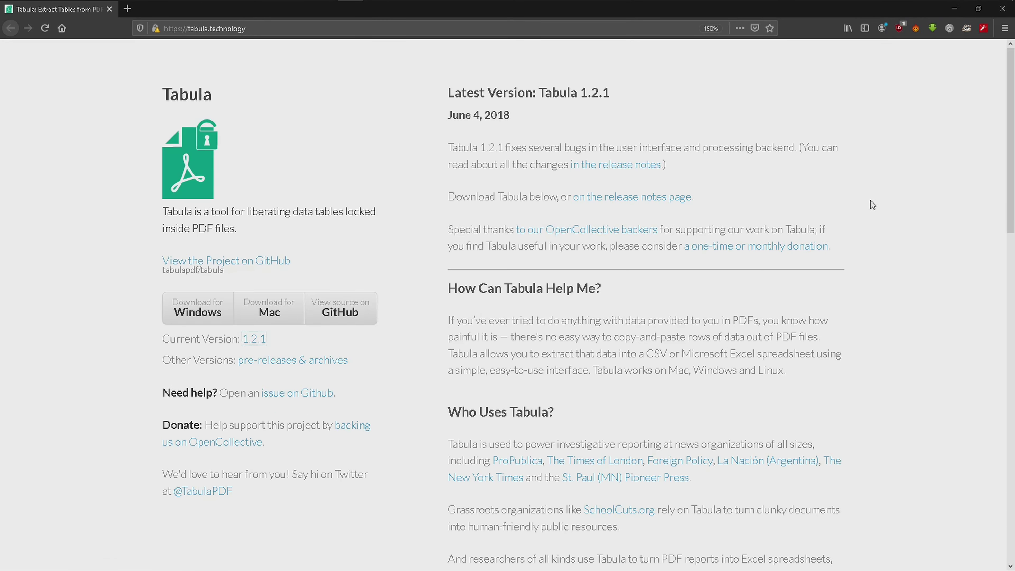
scroll(871, 208, "down", 2)
scroll(871, 222, "down", 1)
scroll(870, 224, "down", 6)
scroll(871, 227, "down", 2)
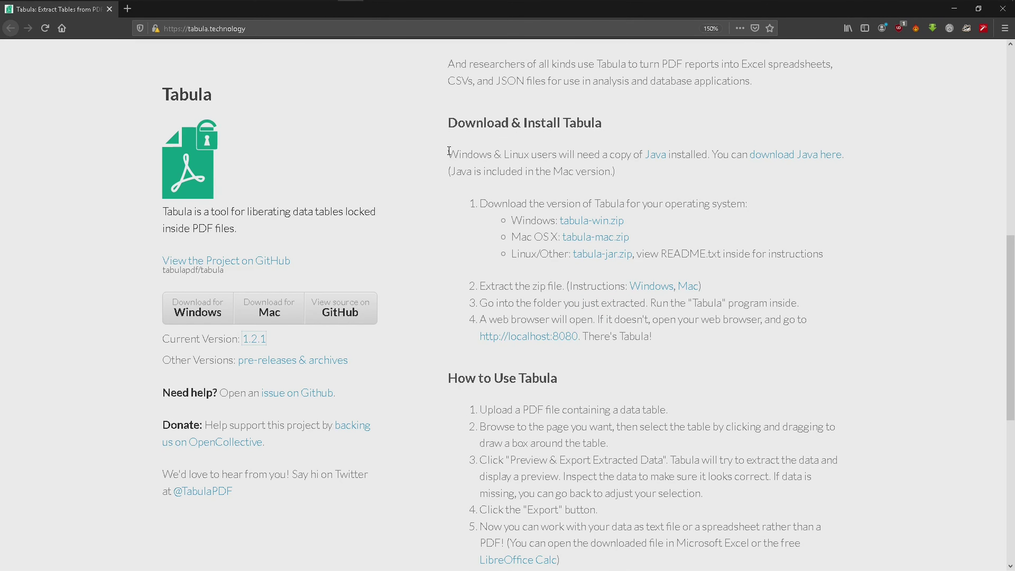
Download the 64-bit Java installer jre-8u271-windows-x64.exe from java.com, then return to the Tabula tab.
left_click_drag(451, 153, 635, 155)
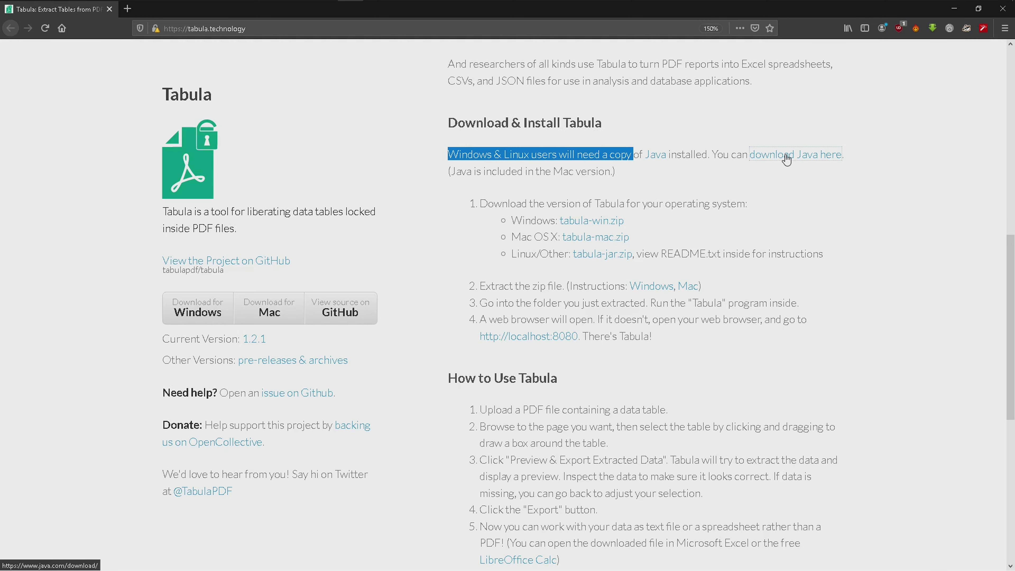
middle_click(786, 156)
key("ctrl+Tab")
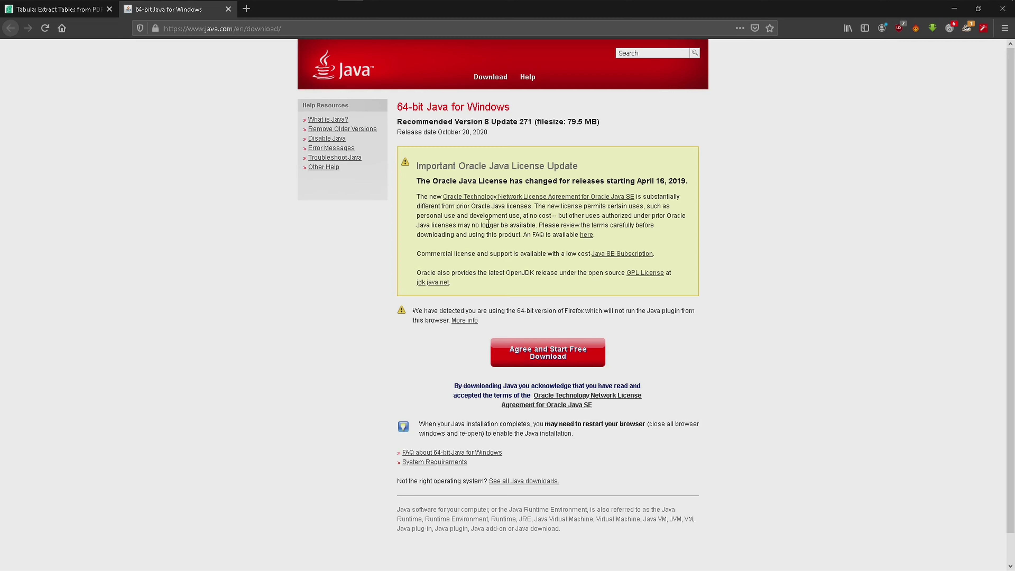
left_click(546, 359)
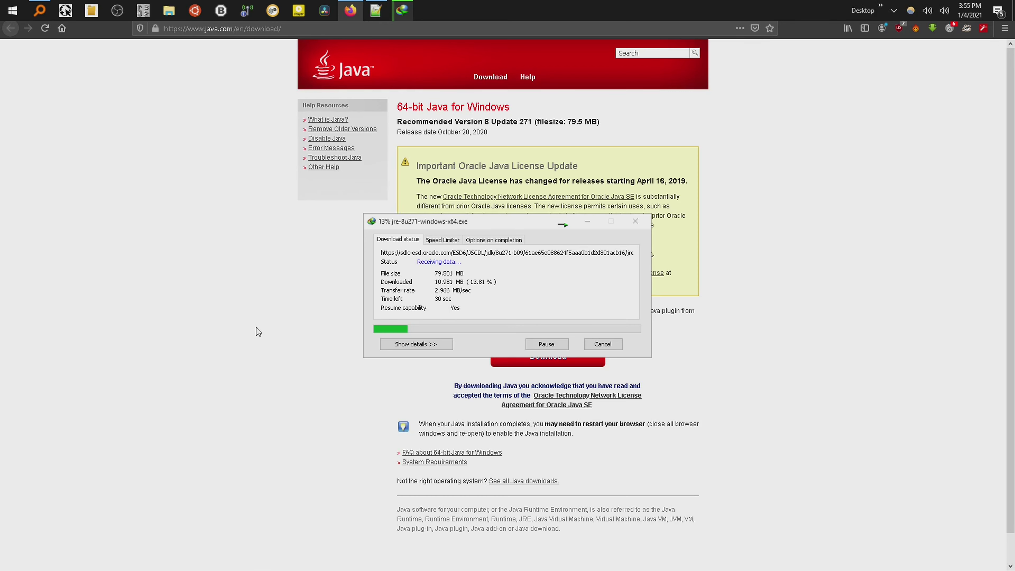
left_click(587, 221)
left_click(88, 16)
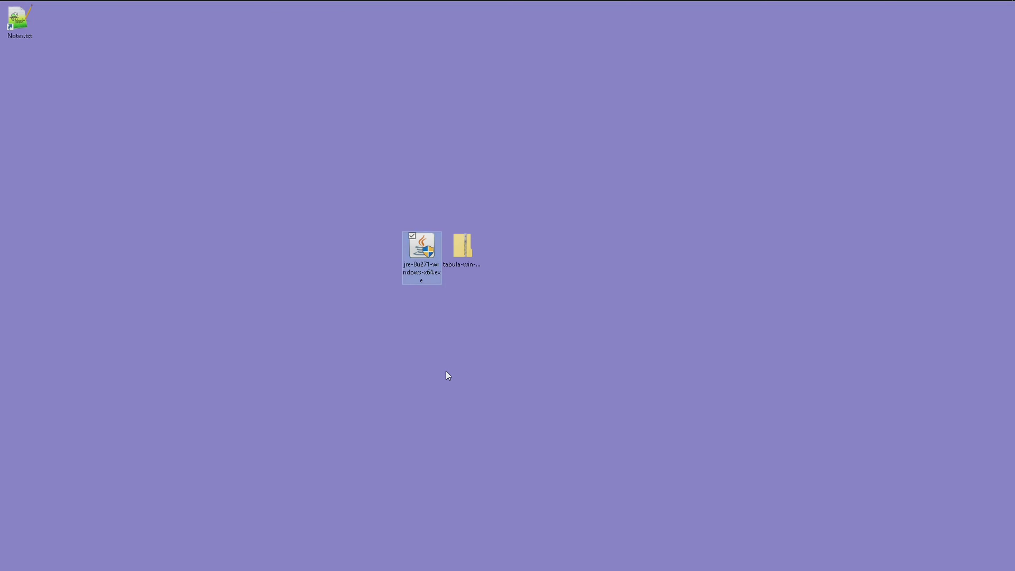
left_click(446, 371)
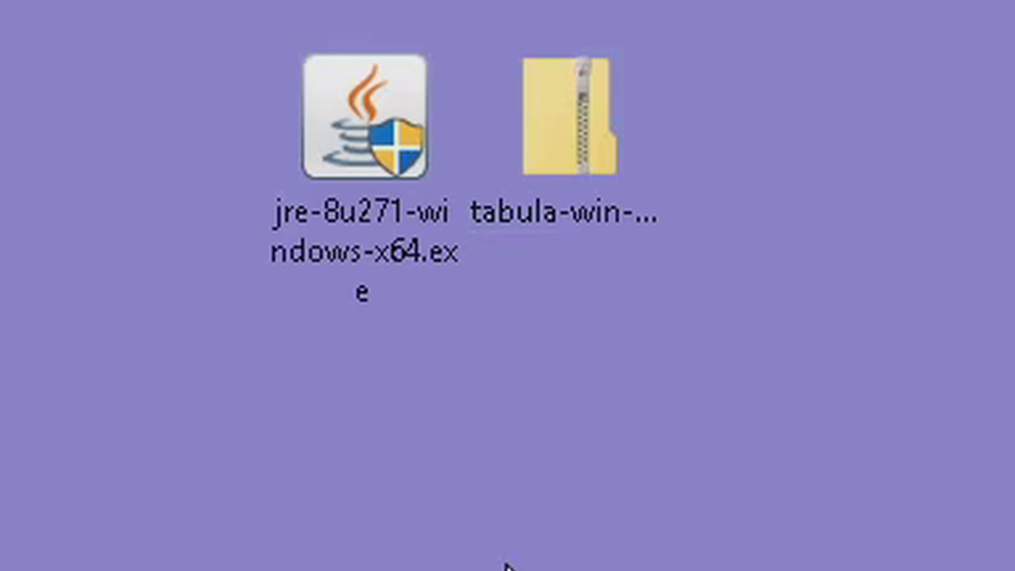
Run the jre-8u271-windows-x64.exe installer from the desktop.
left_click(329, 159)
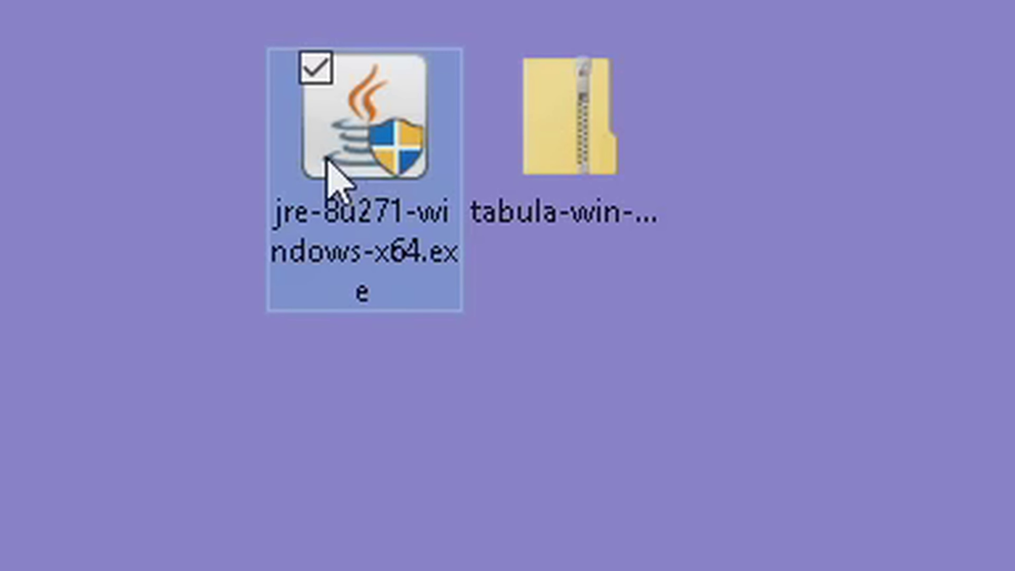
mouse_move(365, 119)
double_click(326, 159)
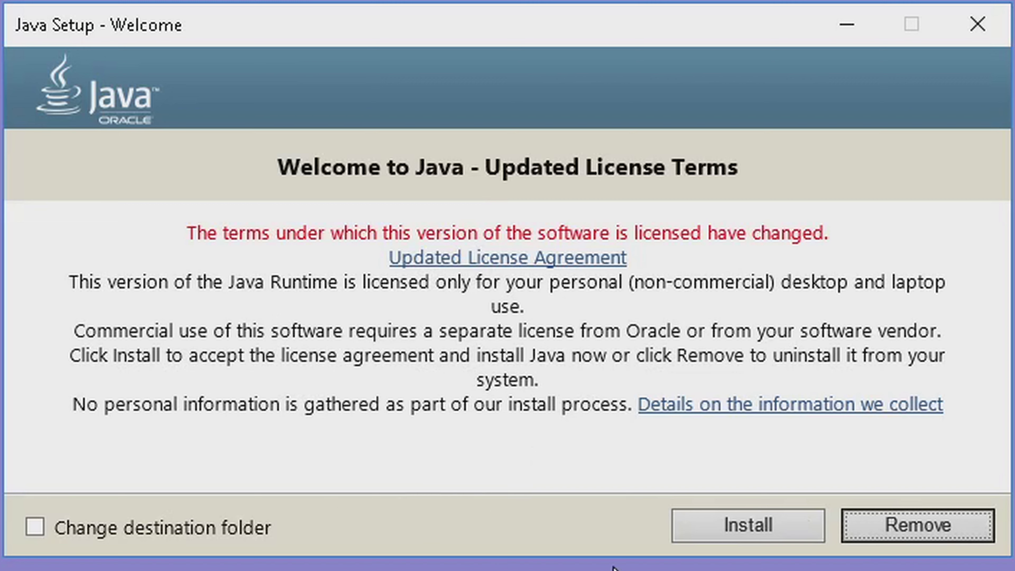
Install Java into C:\Program Files\Java\jre1.8.0_271, then close the finished installer.
left_click(153, 528)
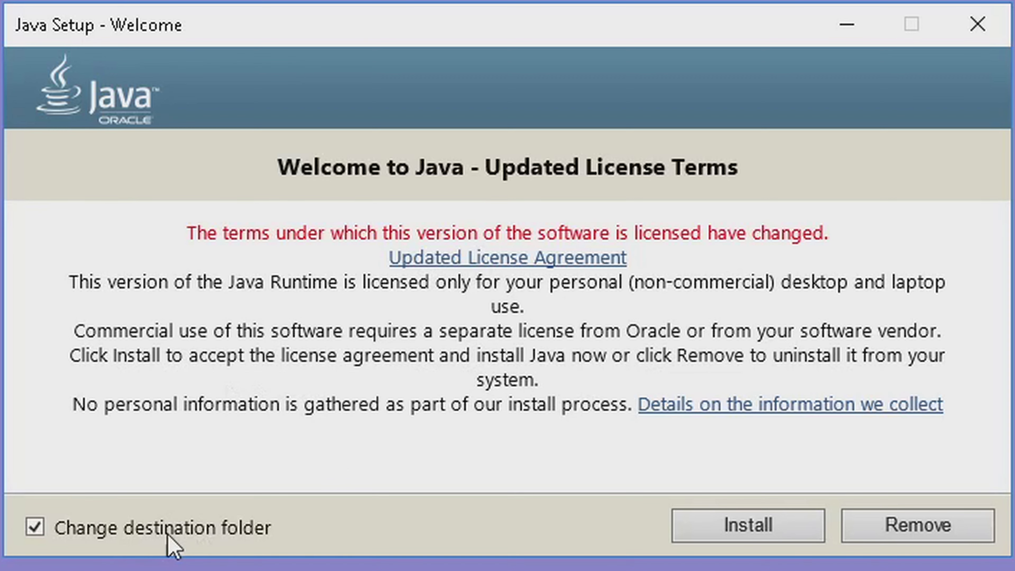
left_click(757, 527)
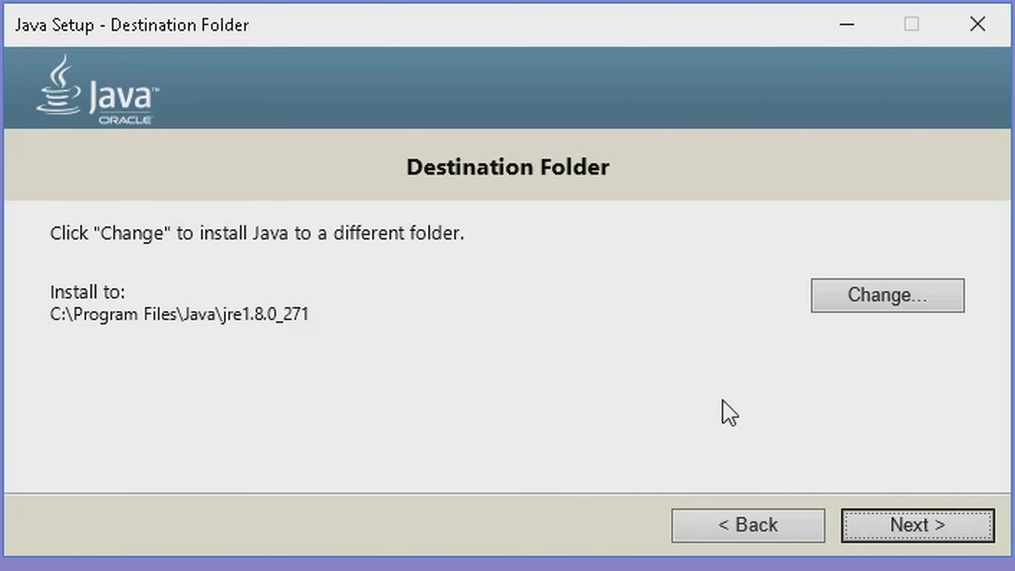
left_click(882, 527)
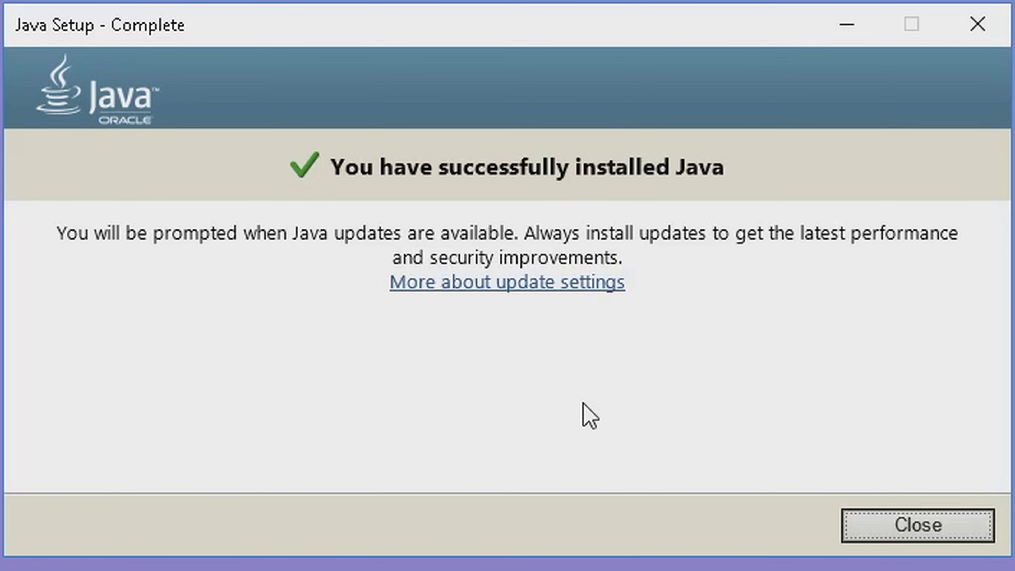
left_click(929, 545)
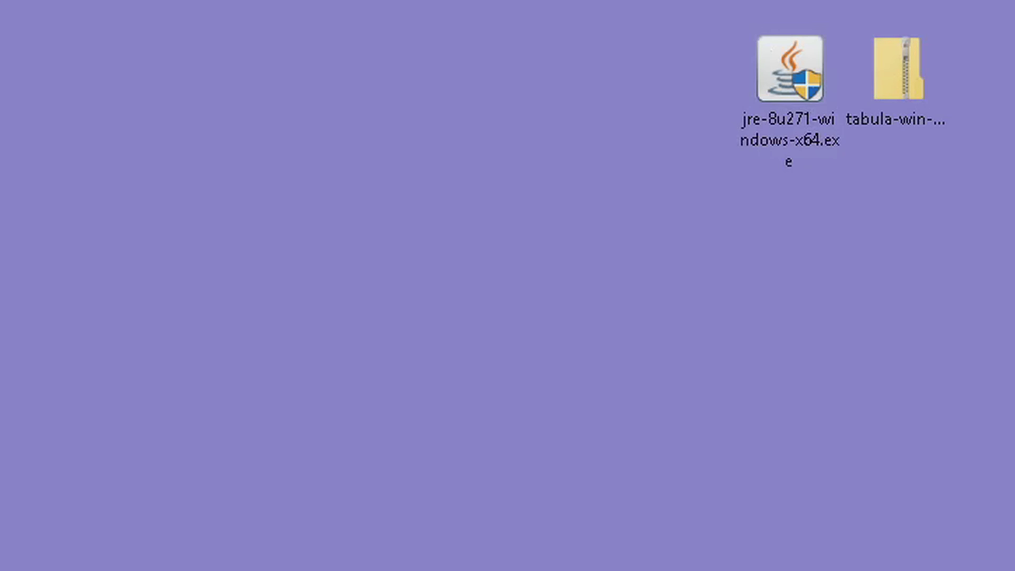
Extract tabula-win-1.2.1.zip with 7-Zip into a tabula-win-1.2.1 folder and open it.
left_click(898, 71)
right_click(898, 70)
mouse_move(703, 193)
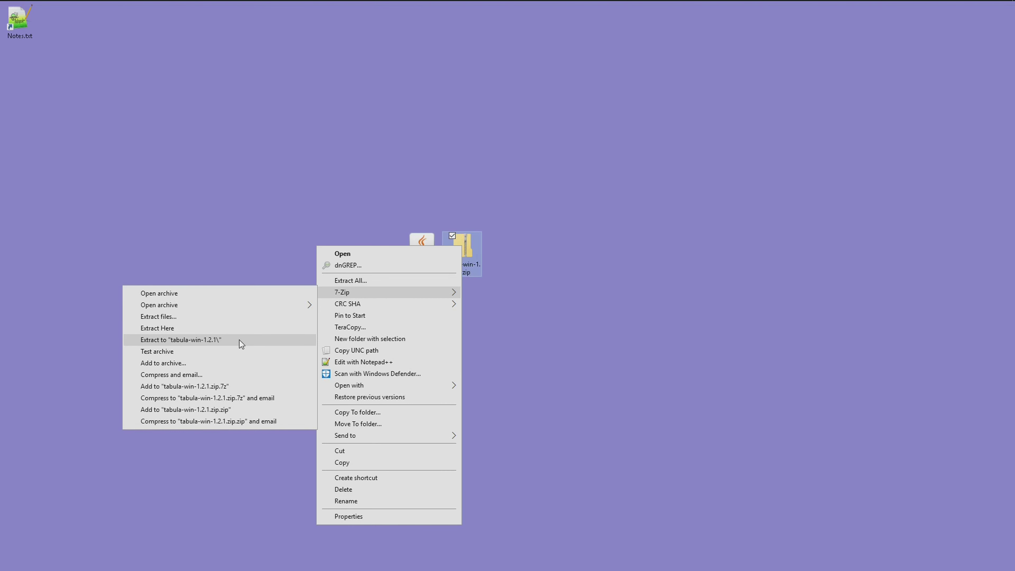
left_click(312, 331)
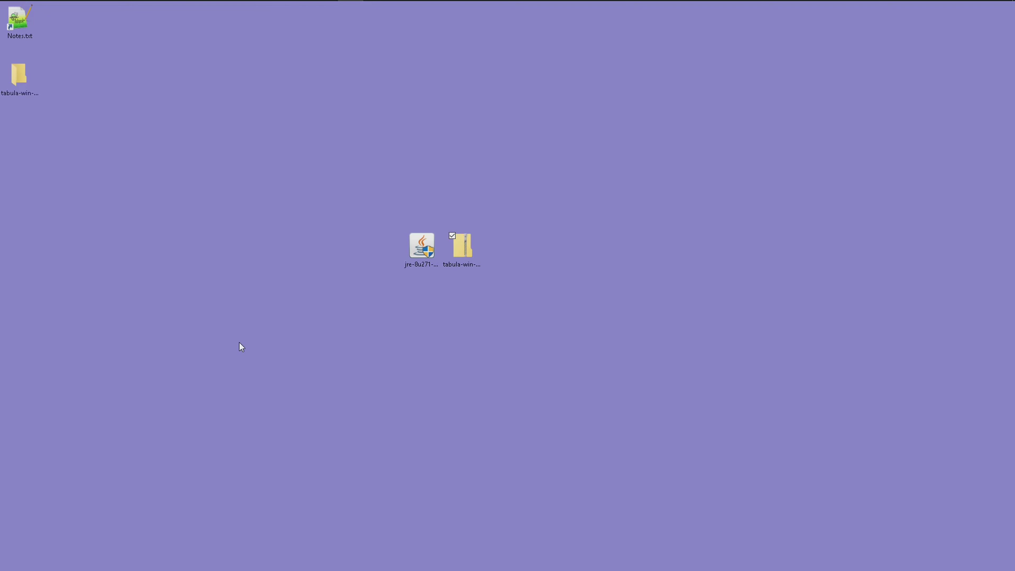
mouse_move(18, 75)
left_mouse_down()
mouse_move(508, 268)
mouse_move(503, 260)
left_mouse_up()
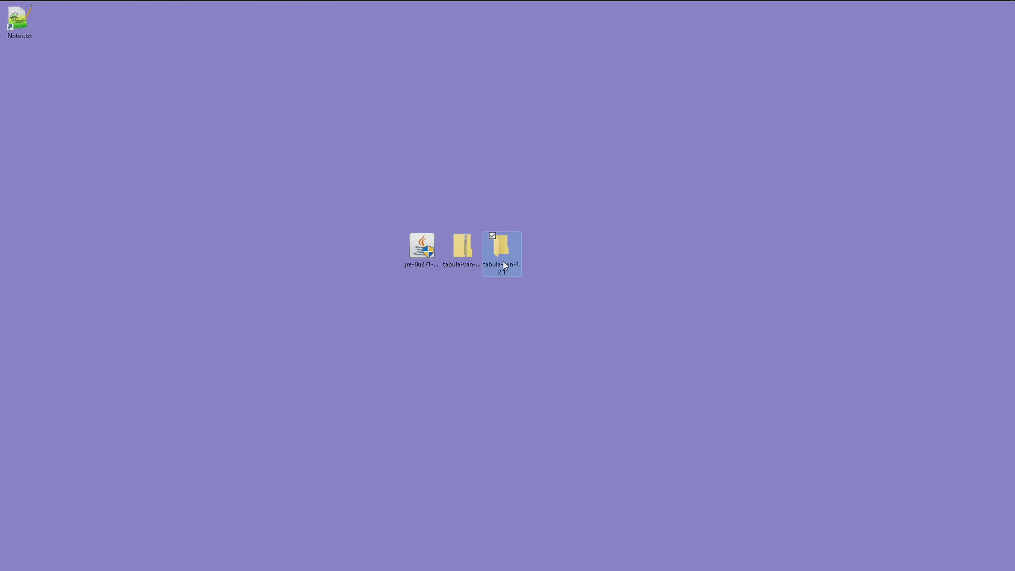
double_click(501, 241)
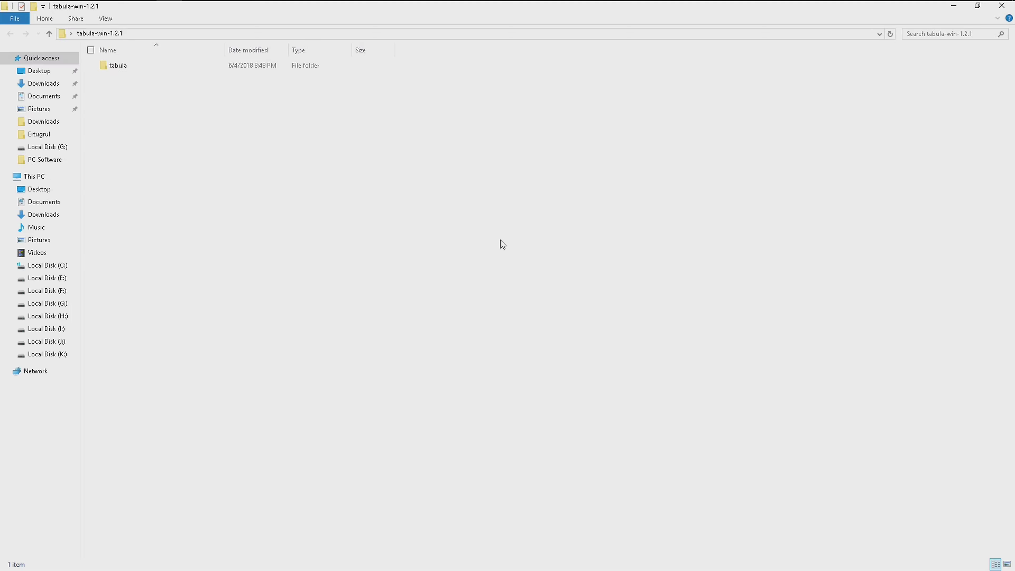
Run tabula.exe from the tabula subfolder and allow Java through the firewall on private networks only.
left_click(977, 5)
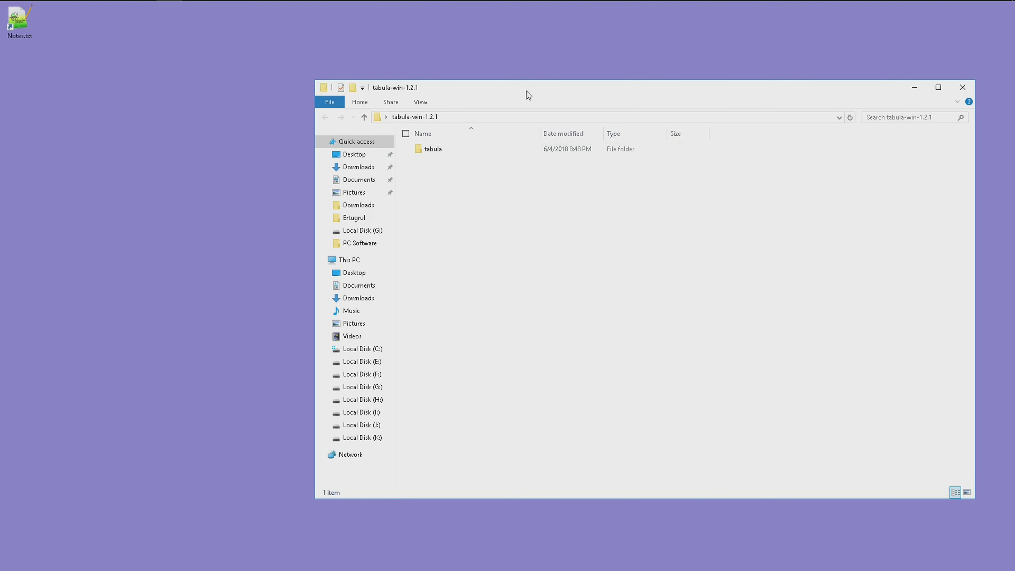
mouse_move(527, 90)
left_mouse_down()
mouse_move(506, 141)
mouse_move(477, 133)
left_mouse_up()
double_click(382, 191)
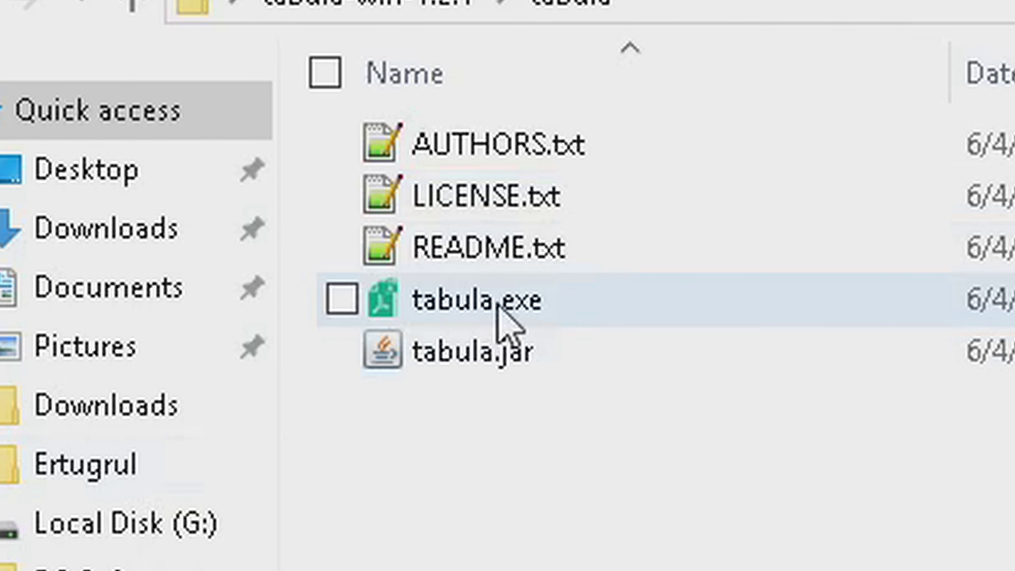
left_click(507, 318)
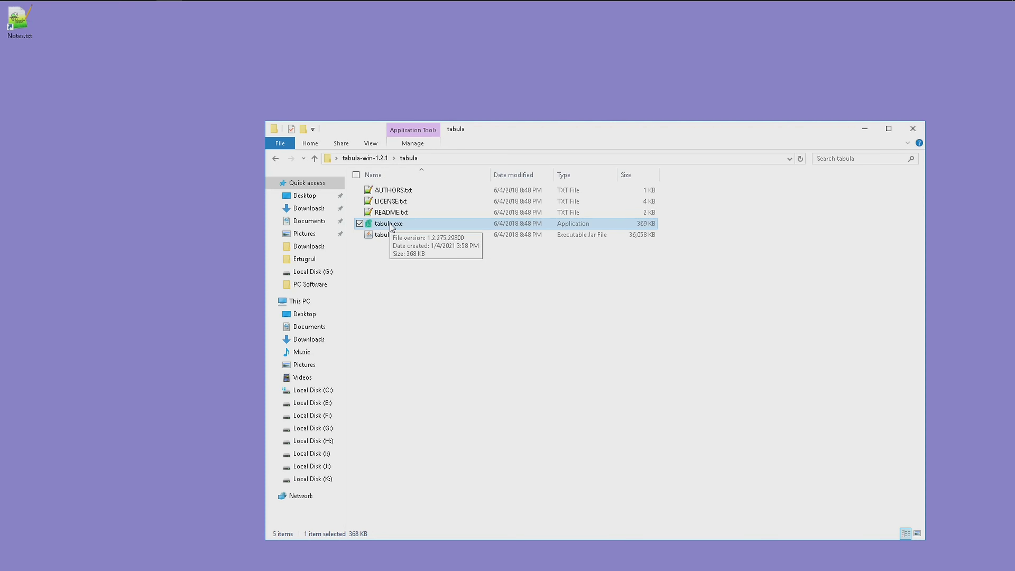
double_click(392, 227)
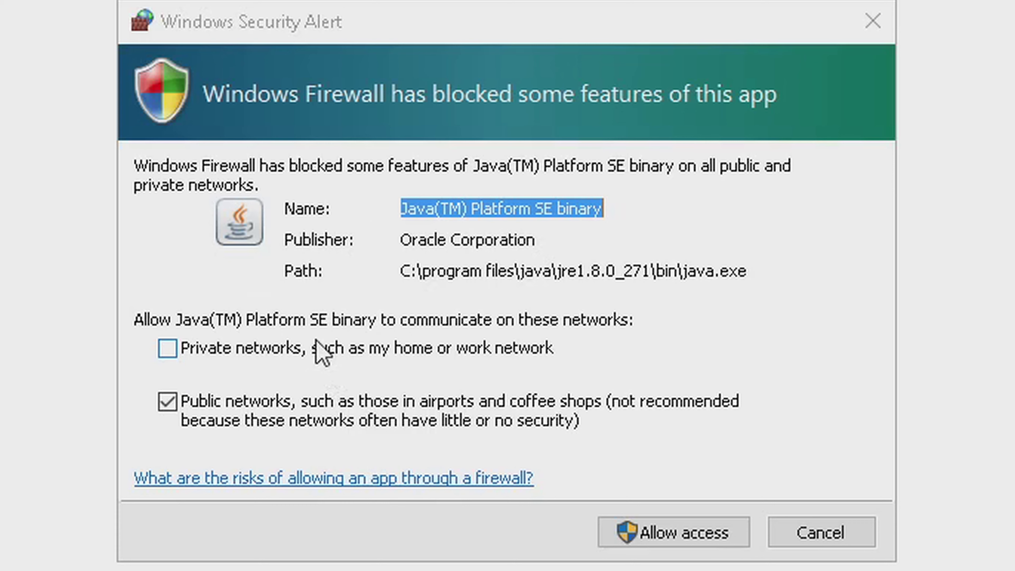
left_click(261, 408)
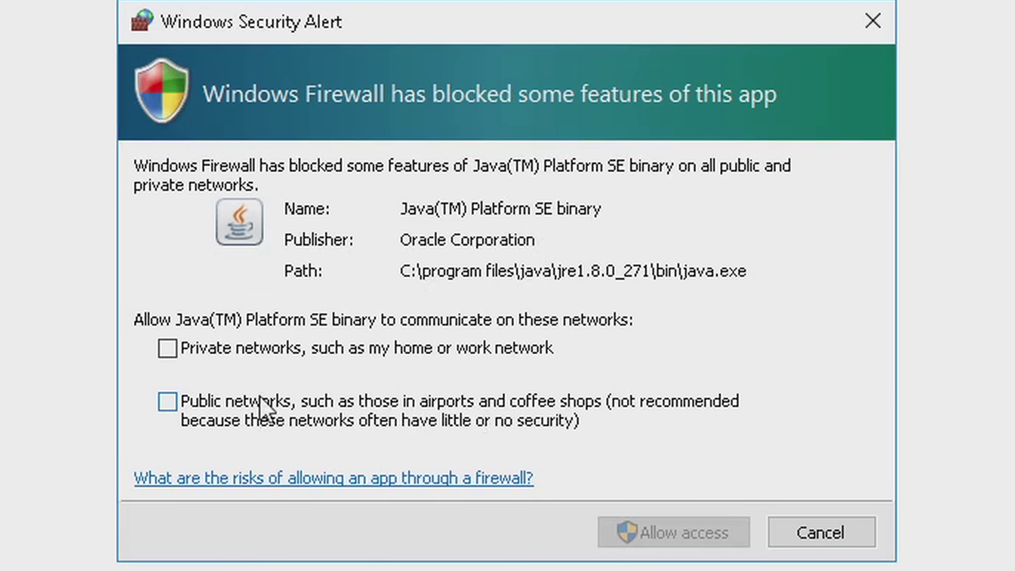
left_click(277, 351)
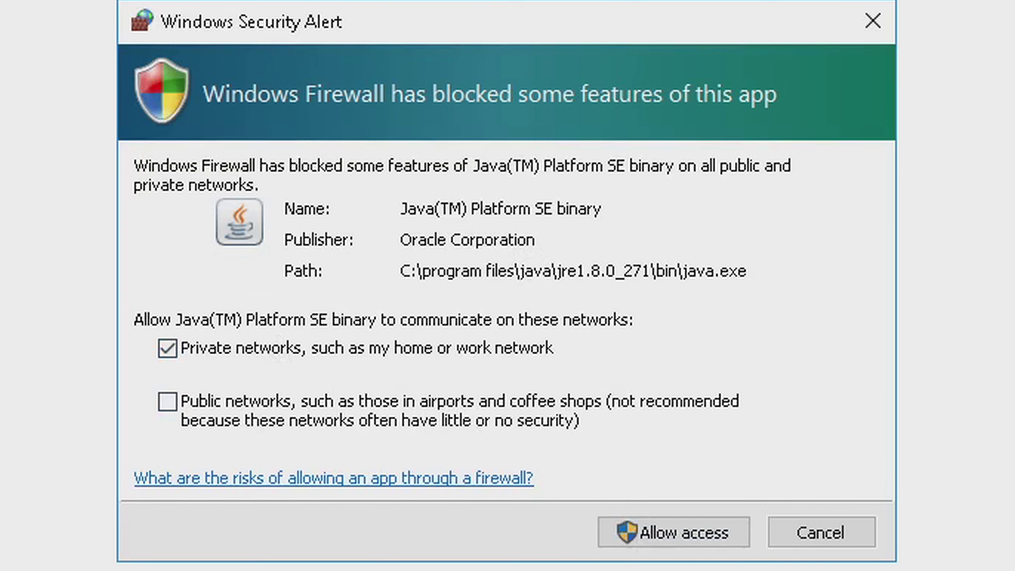
left_click(670, 534)
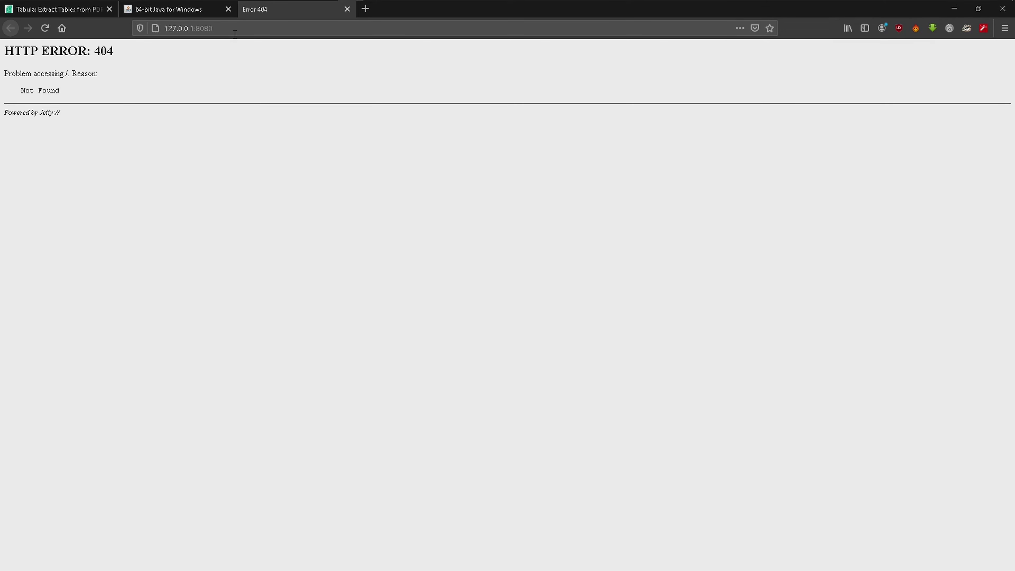
Reload 127.0.0.1:8080 in the 404 tab so Tabula's Import page appears.
left_click(56, 9)
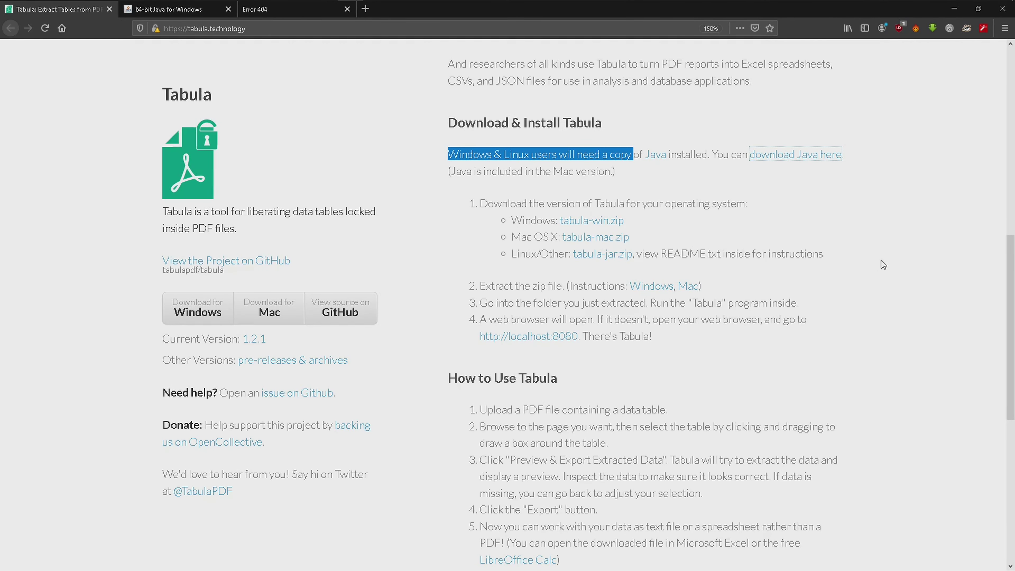
scroll(880, 259, "down", 5)
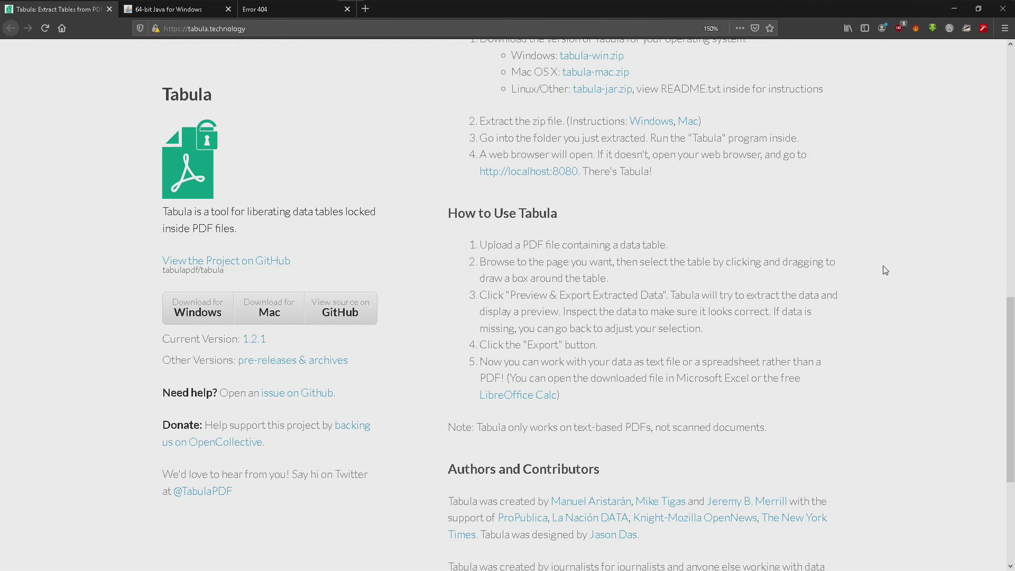
left_click(276, 10)
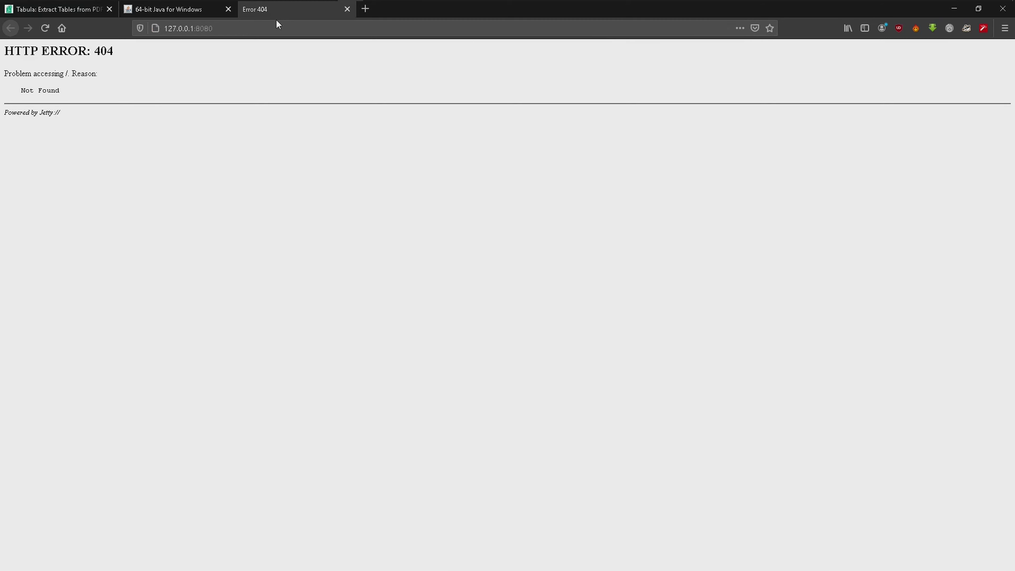
left_click(45, 28)
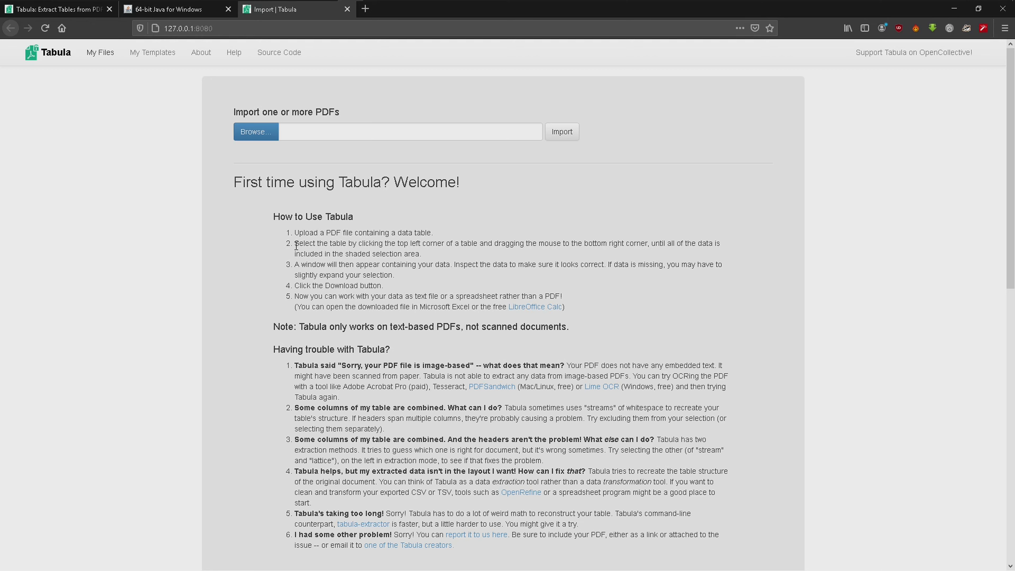
left_click_drag(297, 245, 372, 251)
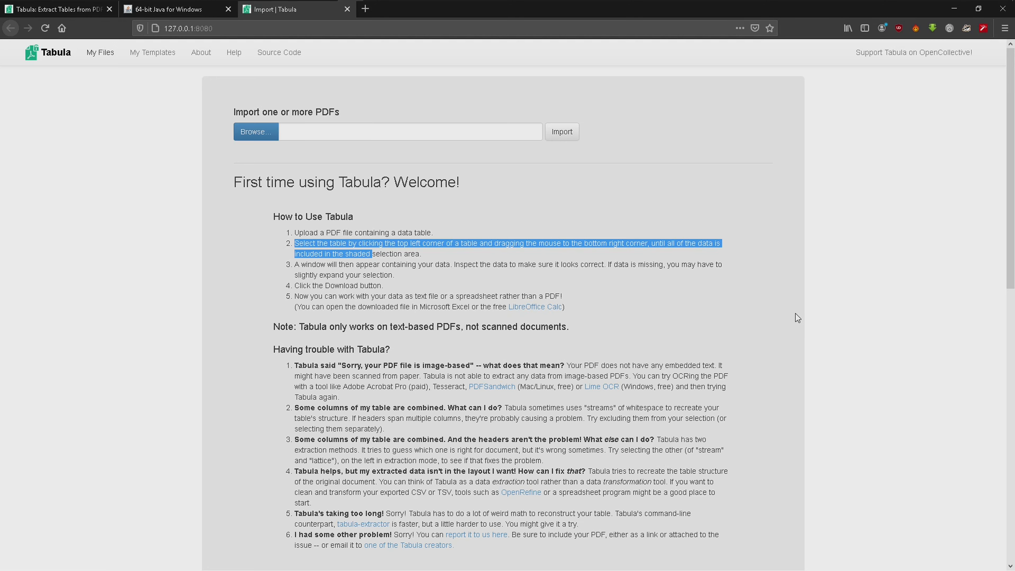
scroll(795, 314, "down", 7)
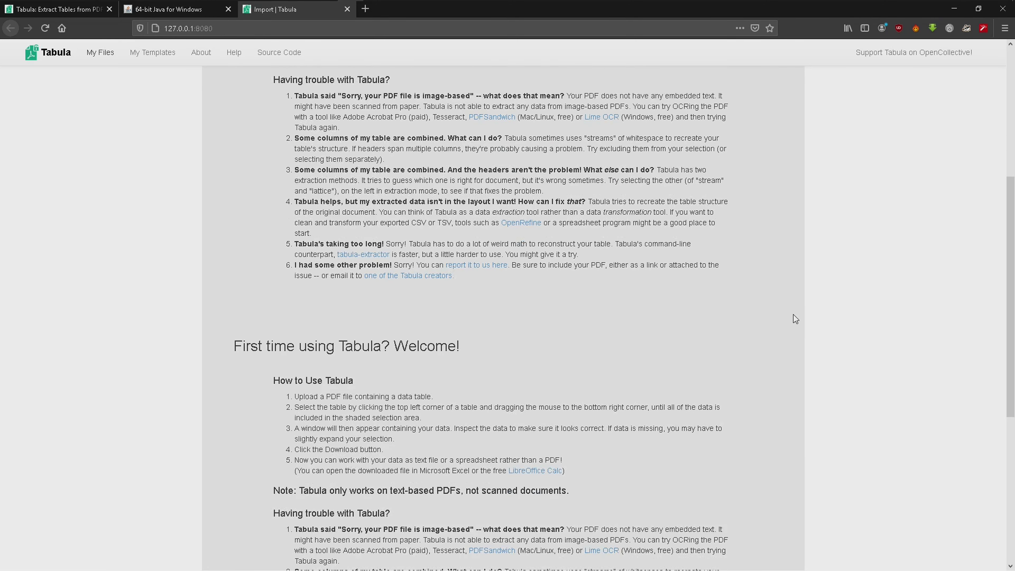
scroll(793, 314, "down", 4)
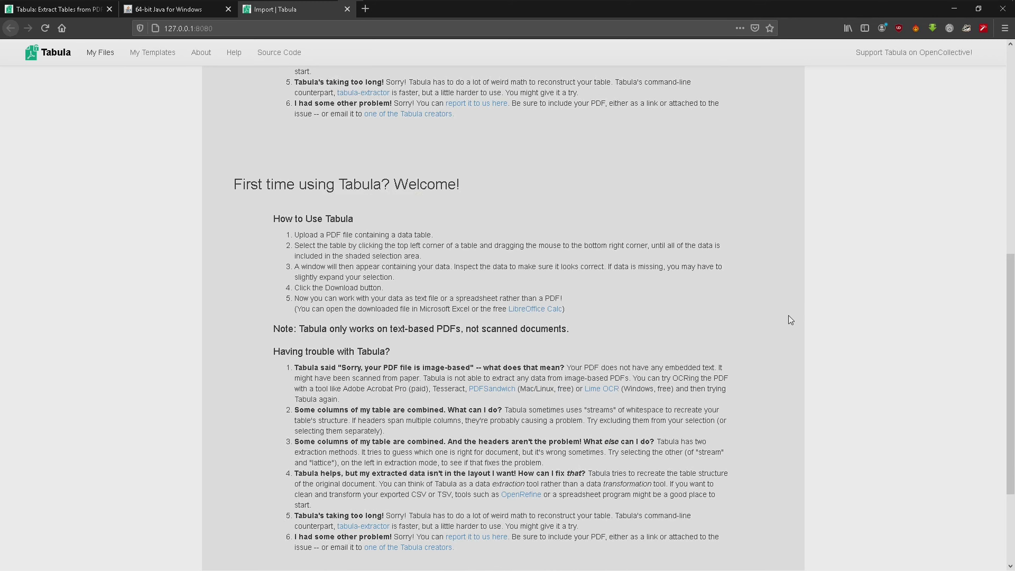
scroll(788, 316, "up", 10)
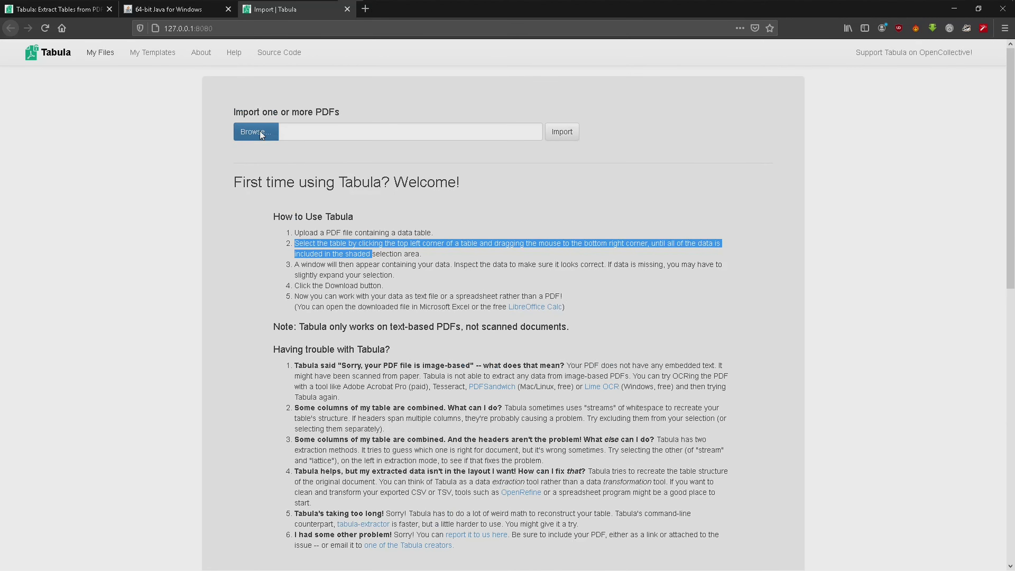
left_click(260, 135)
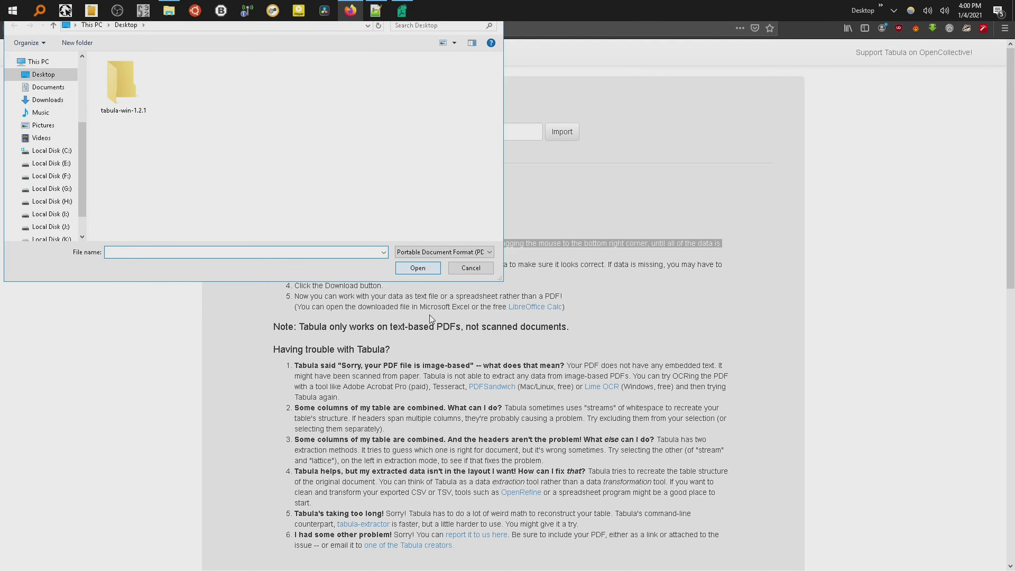
left_click(478, 267)
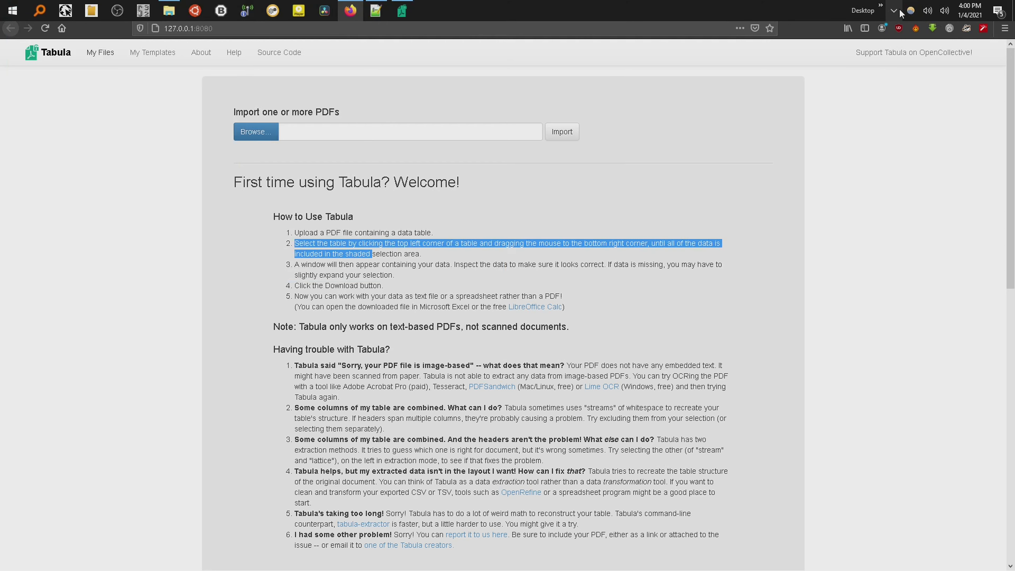
left_click(894, 11)
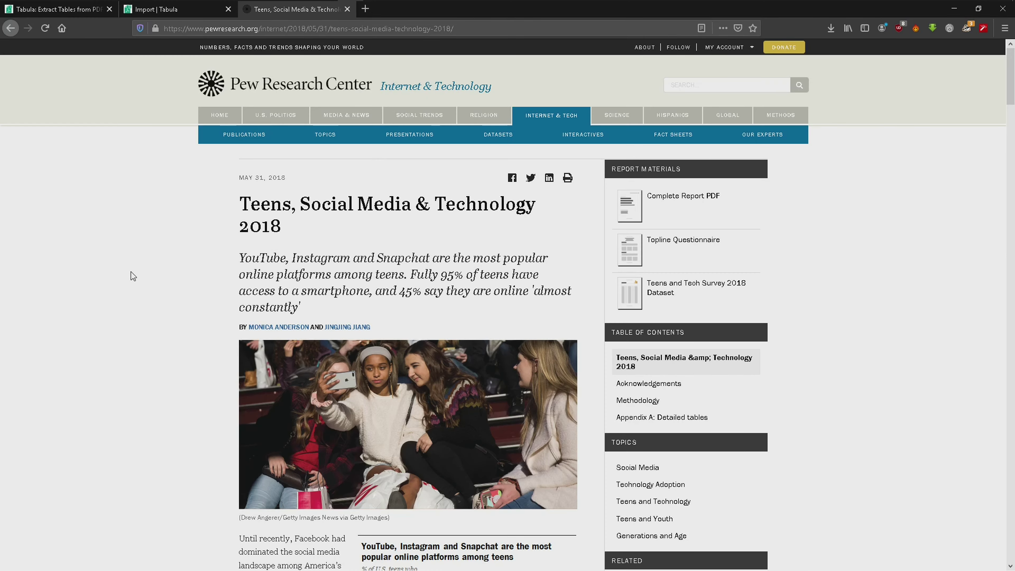
Download the Pew Teens, Social Media & Technology 2018 complete report PDF.
scroll(130, 272, "down", 5)
scroll(135, 287, "up", 5)
left_click(669, 198)
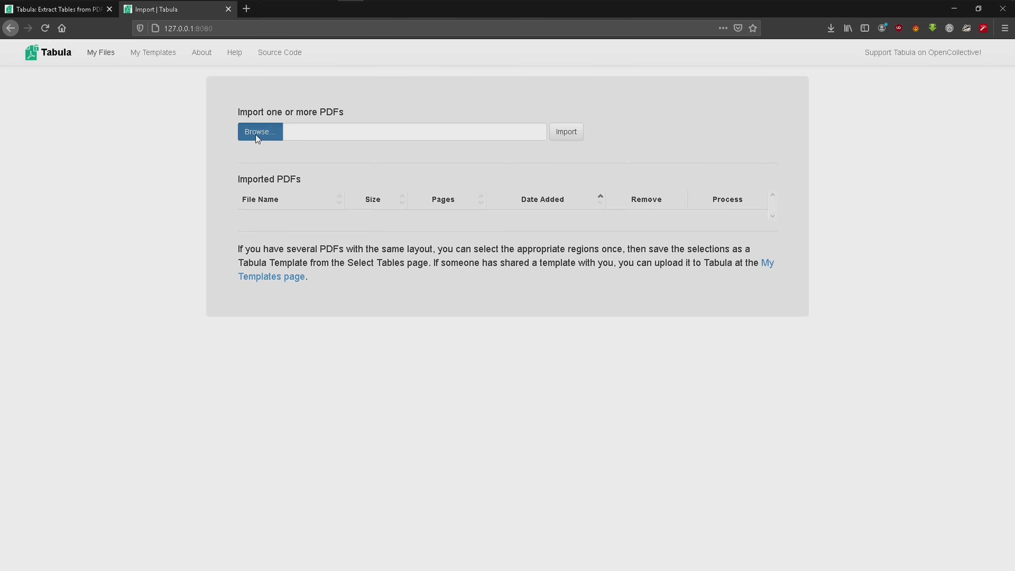
Import PI_2018.05.31_TeensTech_FINAL.pdf into Tabula.
left_click(255, 134)
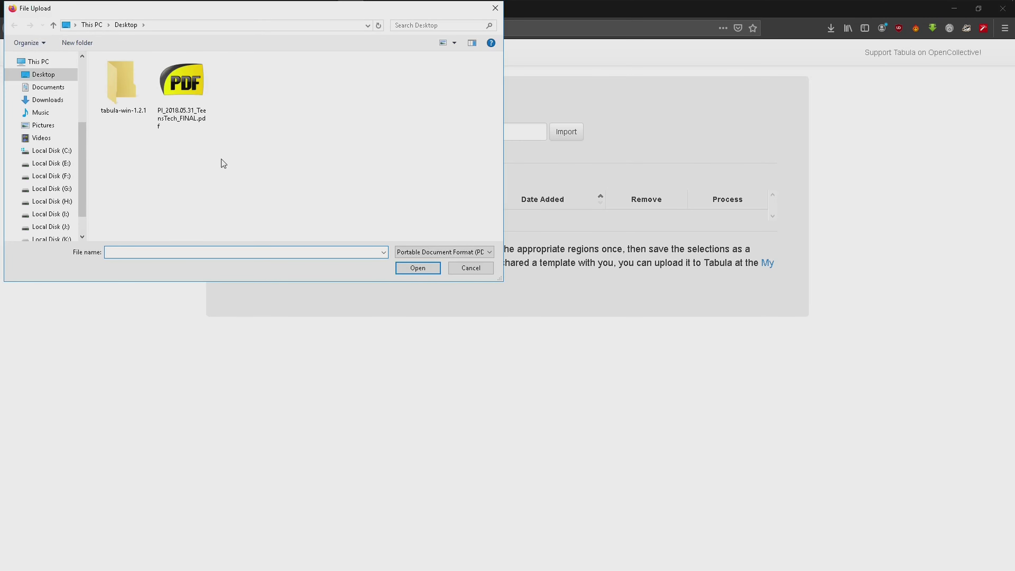
double_click(176, 89)
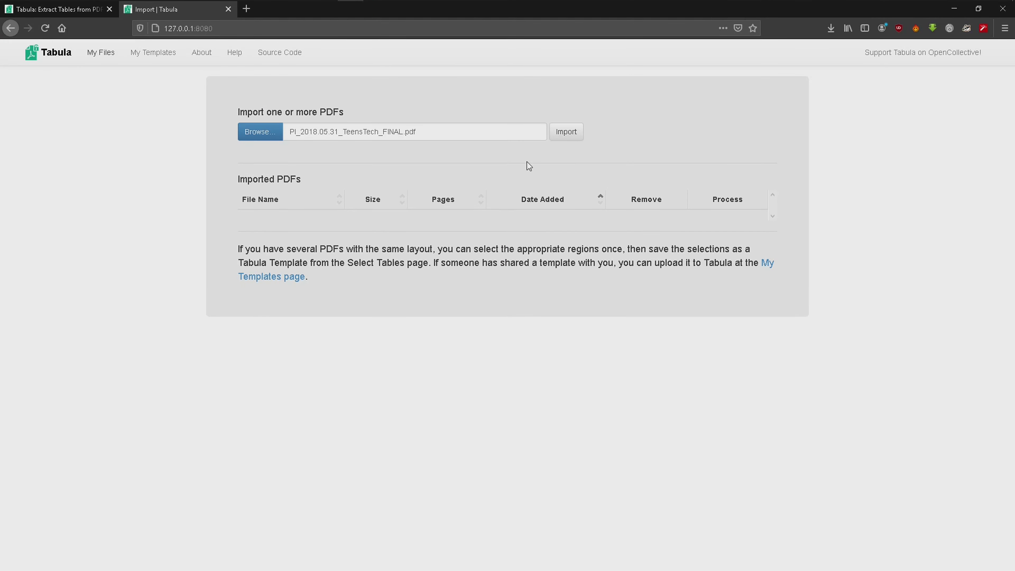
left_click(563, 135)
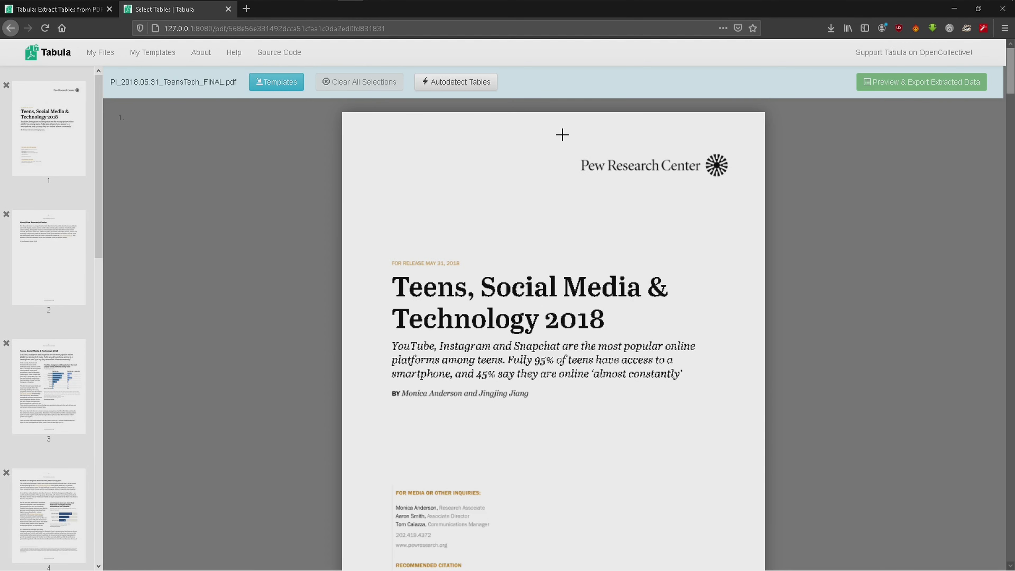
Scroll the page thumbnails and view pages 15 and 16 of the report.
left_click_drag(102, 181, 103, 434)
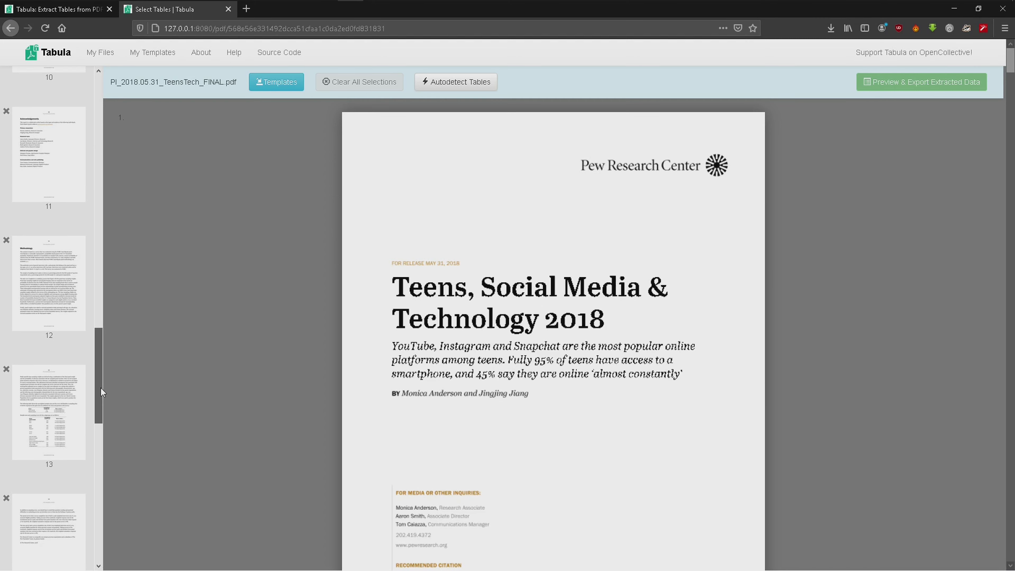
left_click_drag(101, 386, 104, 439)
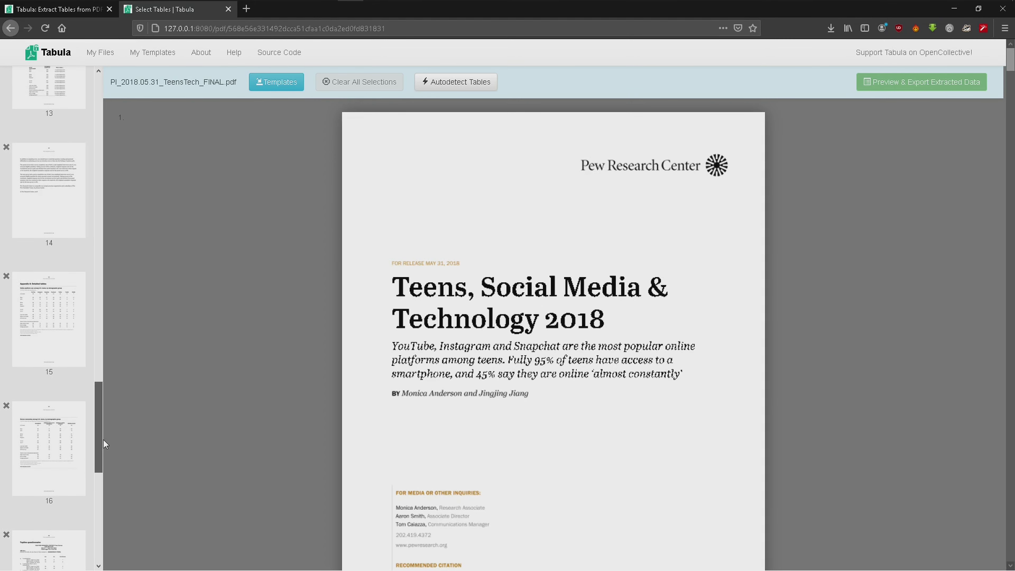
left_click(41, 312)
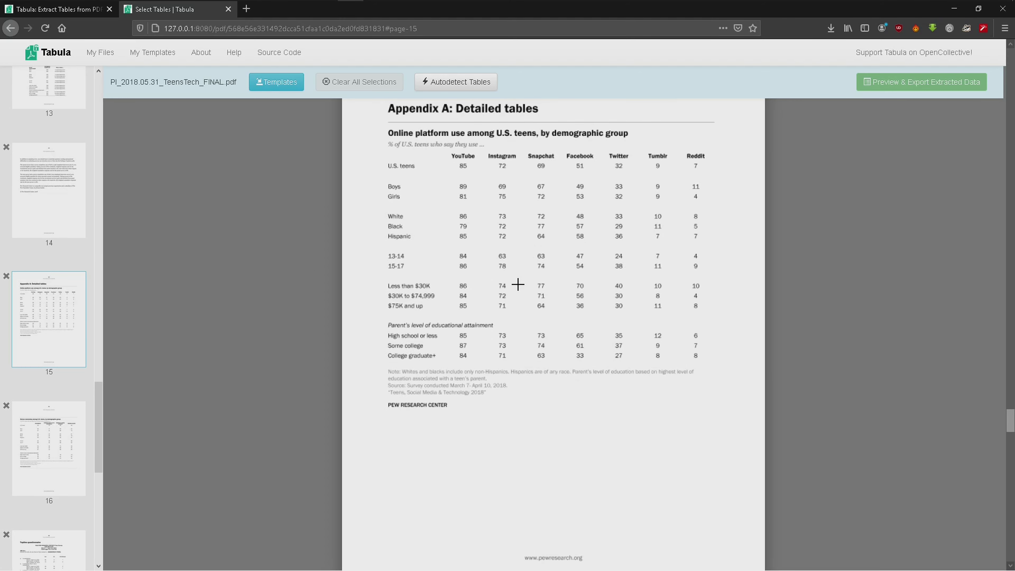
scroll(517, 286, "up", 3)
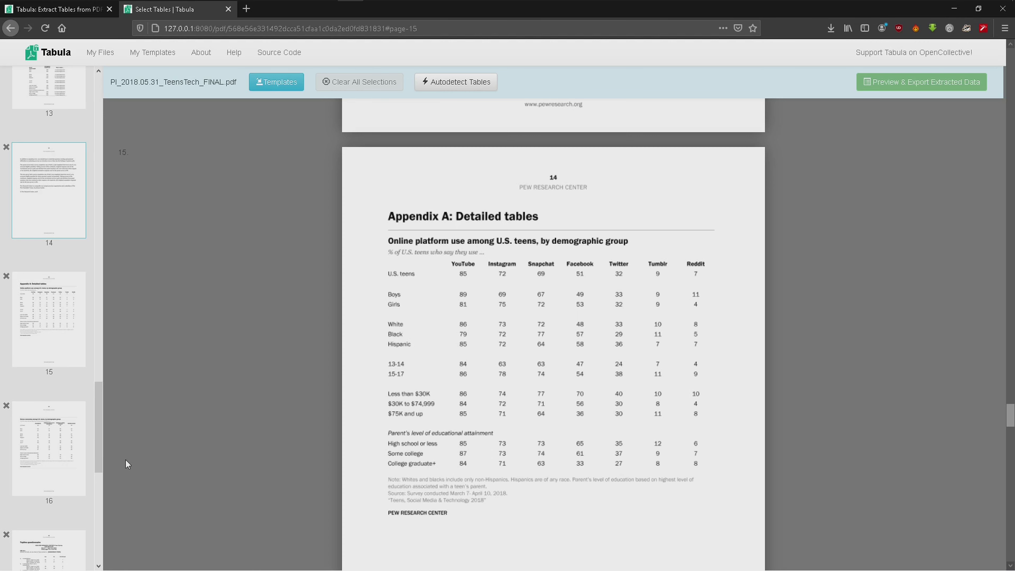
left_click(64, 330)
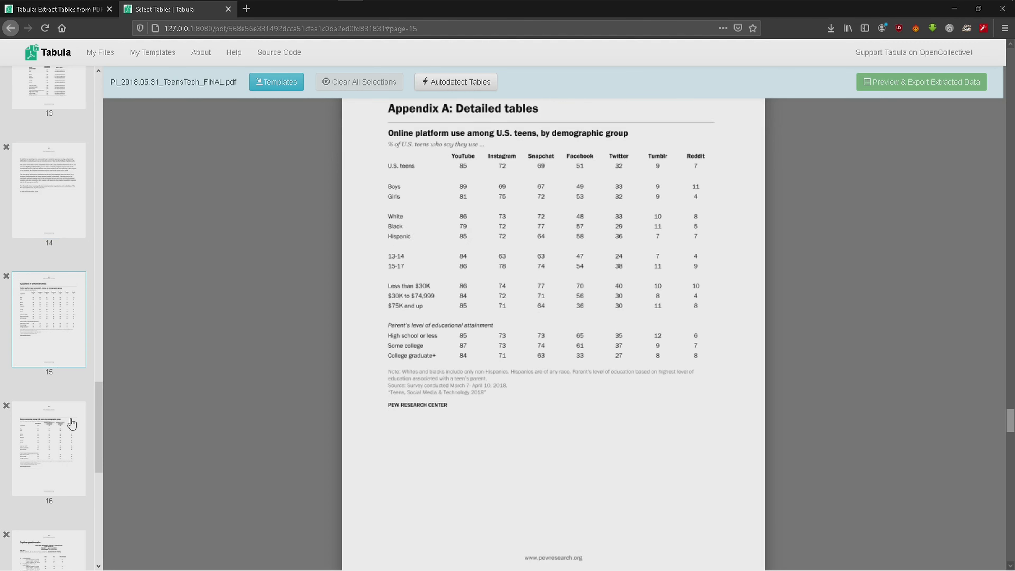
left_click(53, 454)
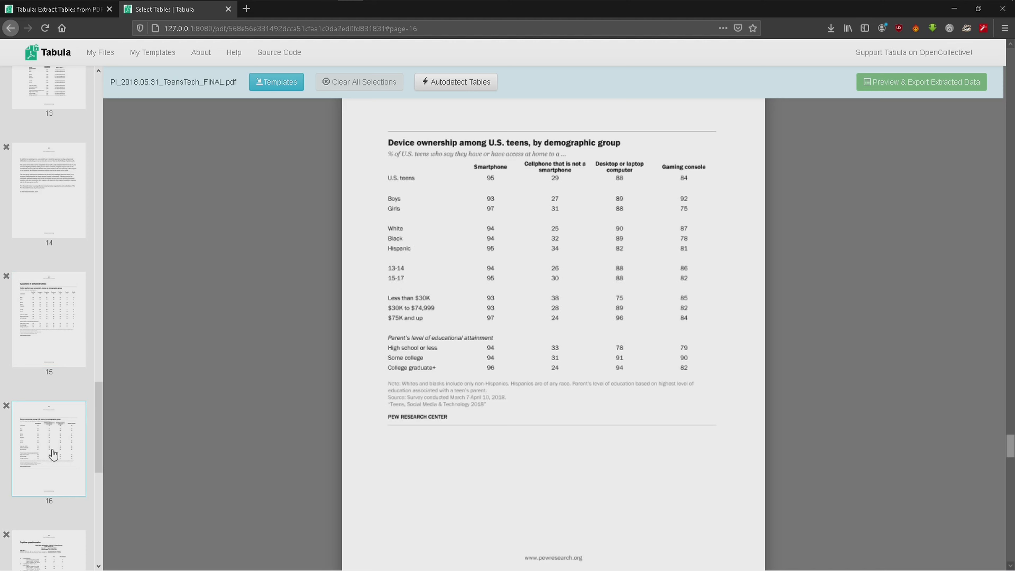
Check pages 17, 13 and 16, then settle on the page 15 Appendix A table.
left_click_drag(97, 422, 100, 470)
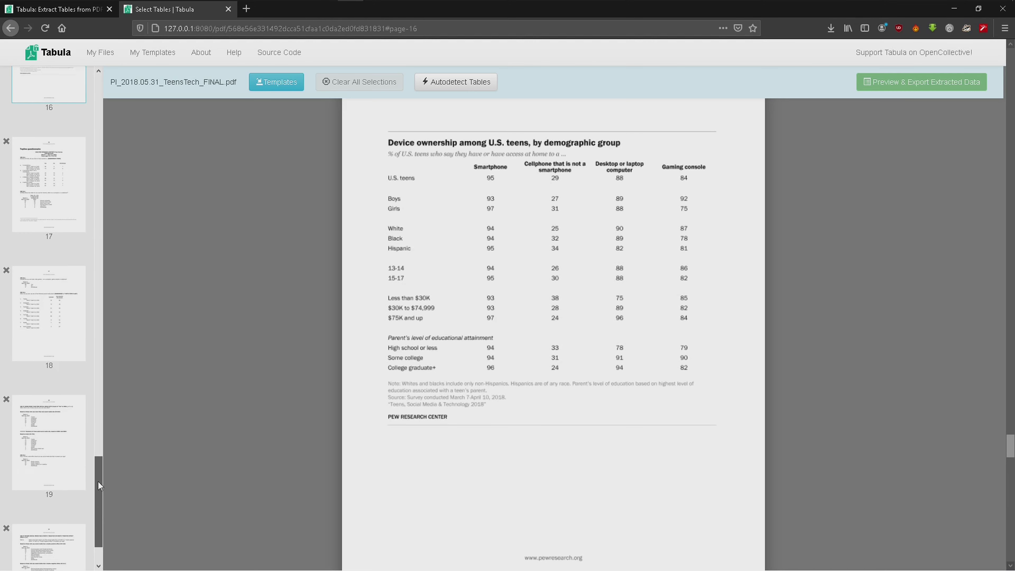
left_click(44, 330)
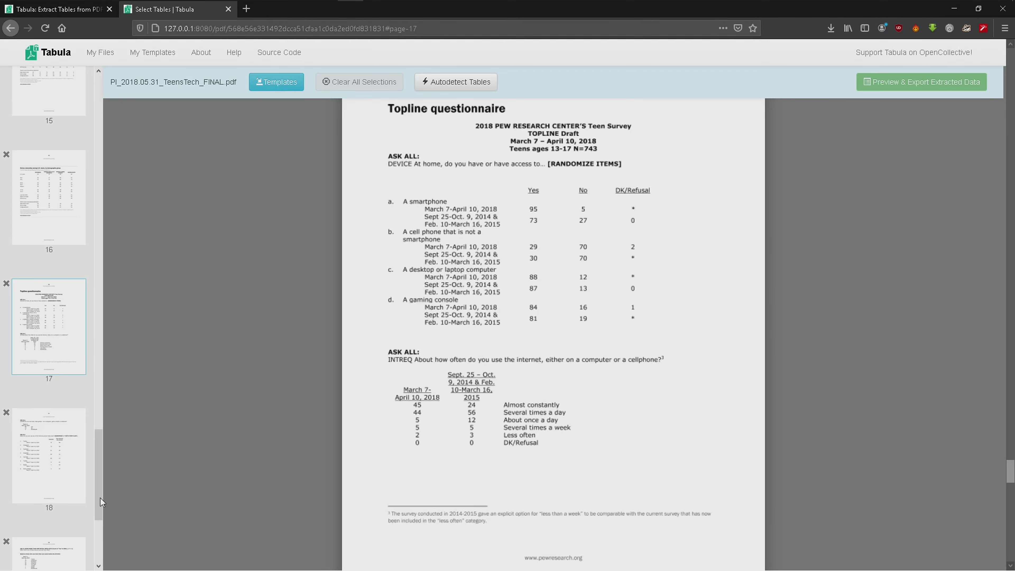
mouse_move(98, 496)
left_mouse_down()
mouse_move(96, 548)
mouse_move(97, 396)
left_mouse_up()
left_click(48, 359)
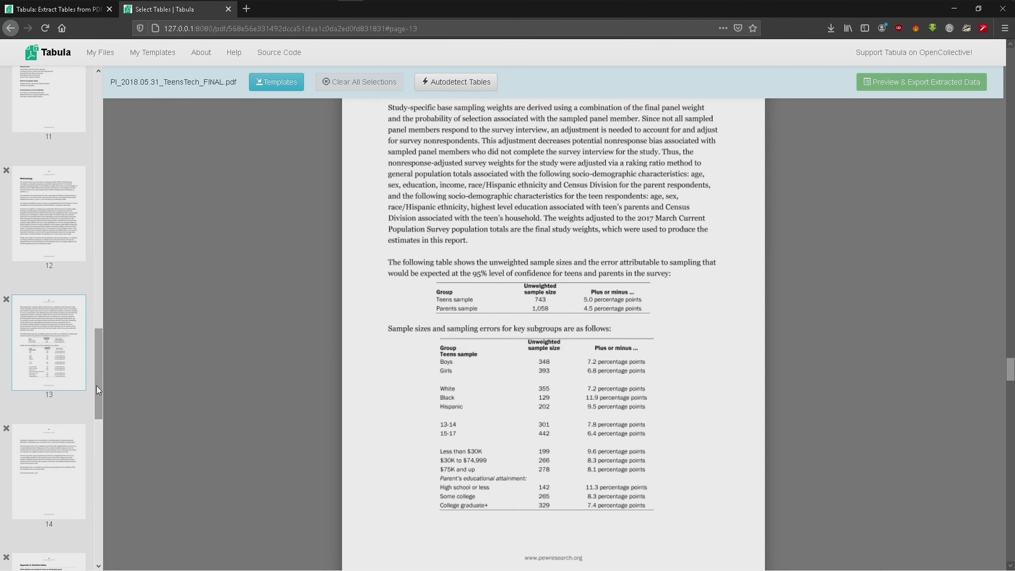
left_click_drag(96, 385, 97, 454)
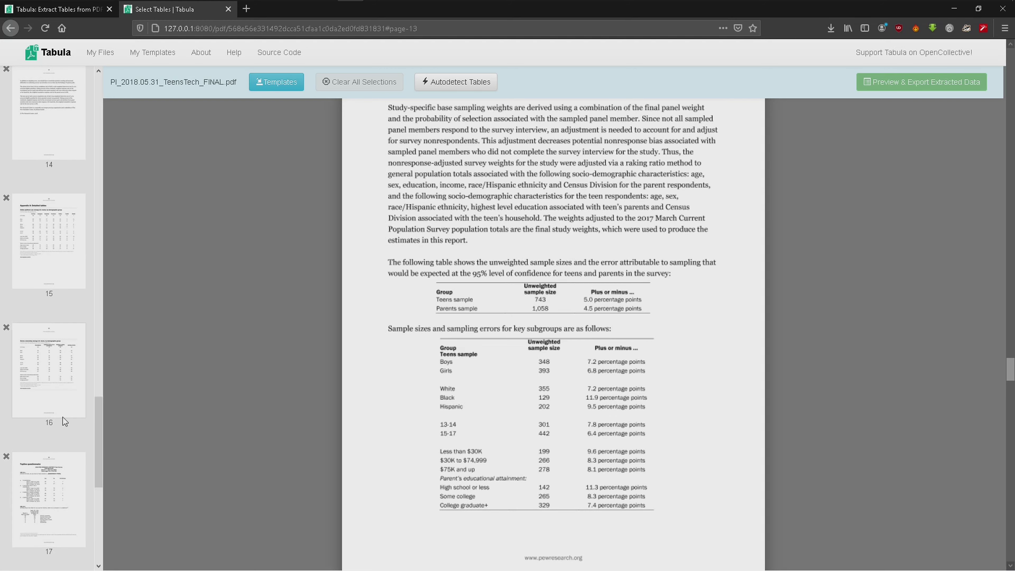
left_click(46, 382)
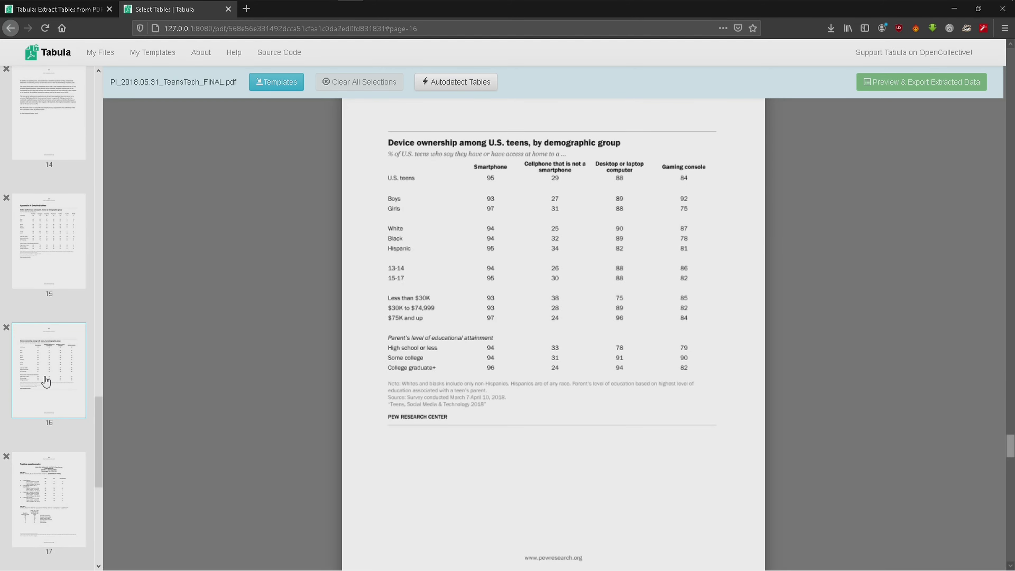
left_click(32, 235)
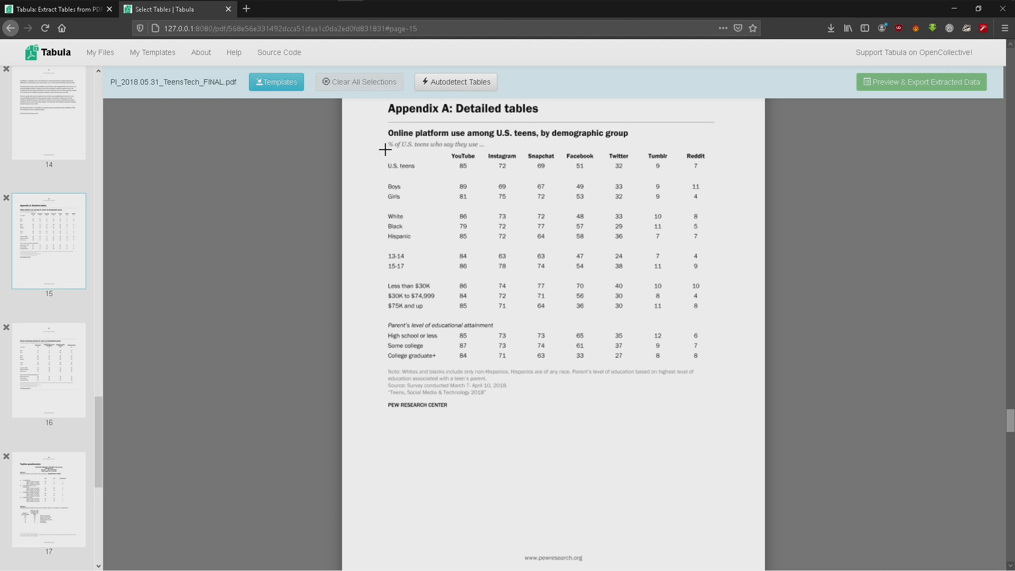
Box the entire page 15 platform-use table and preview its extracted data.
left_click_drag(383, 149, 718, 364)
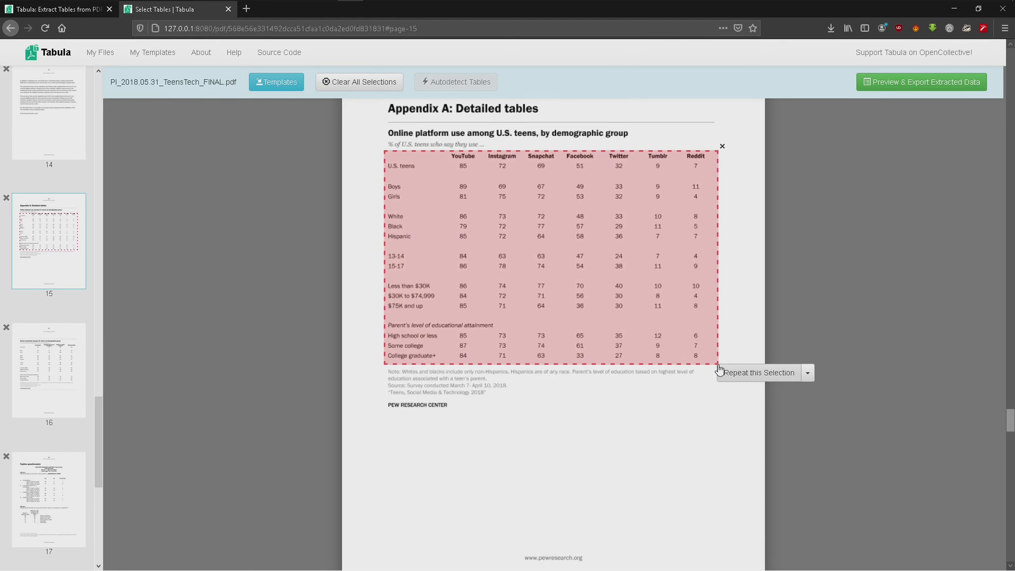
left_click(899, 81)
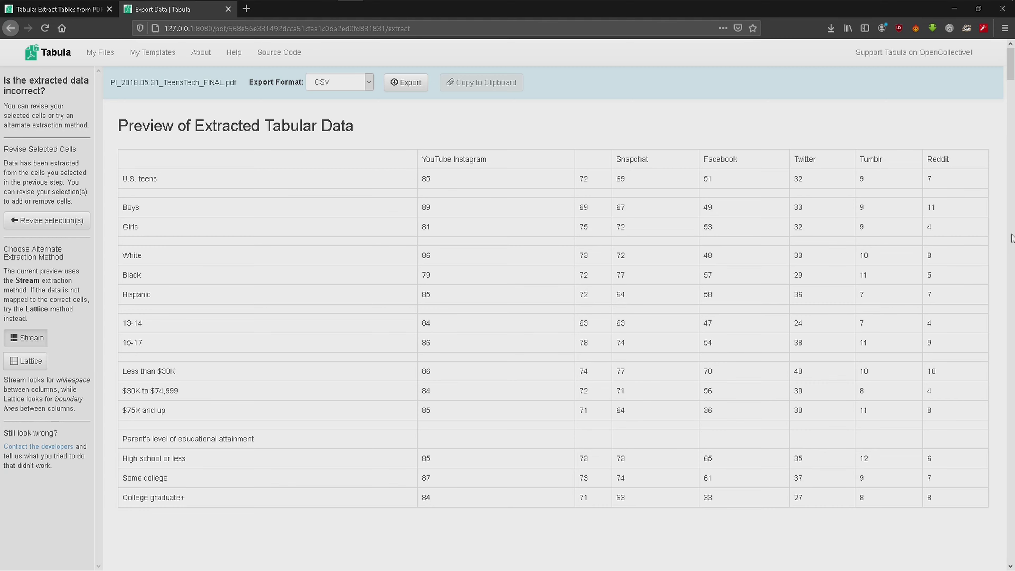
scroll(1012, 240, "down", 3)
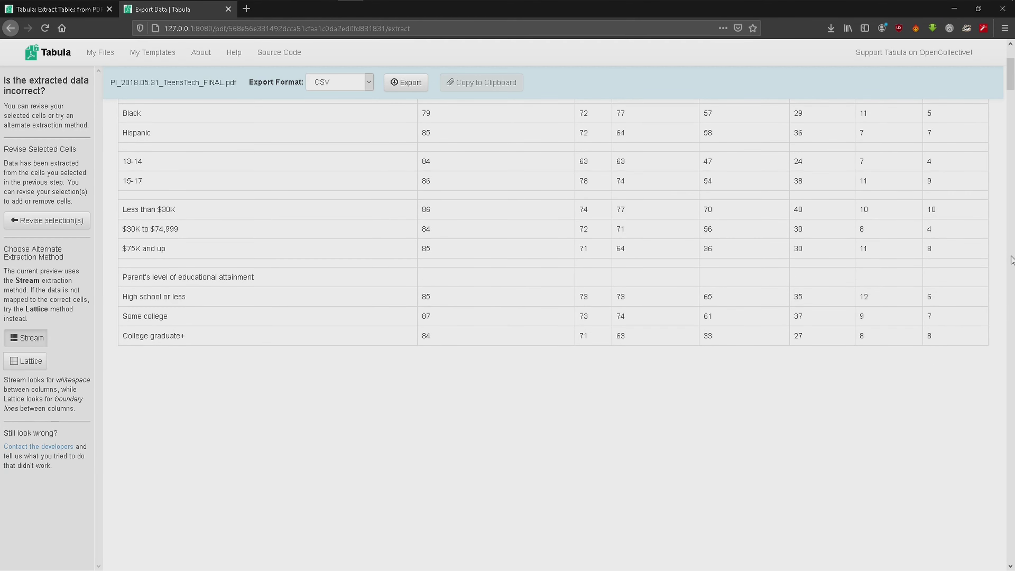
scroll(1012, 256, "up", 3)
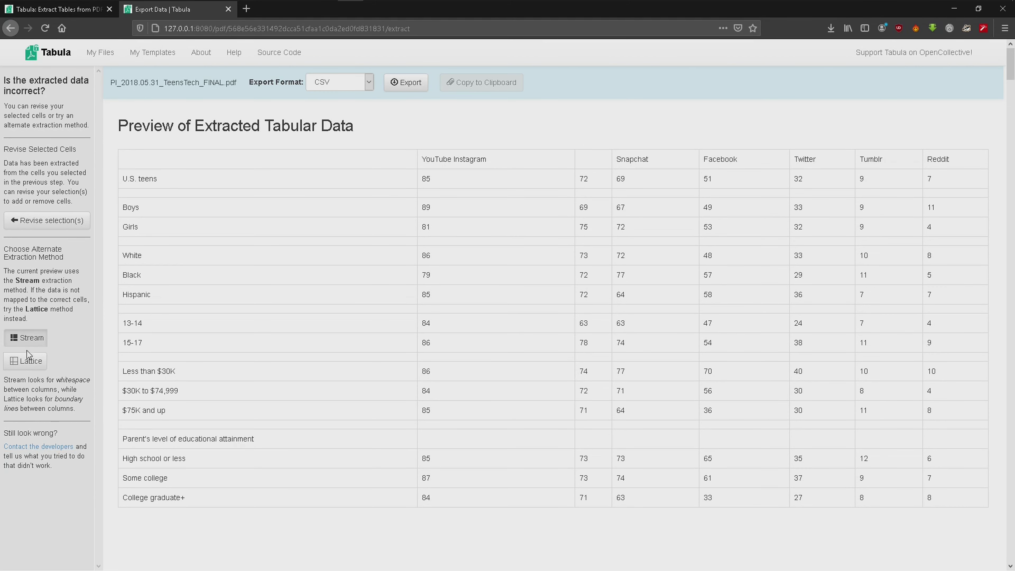
Try Lattice, revert to Stream, and check the merged YouTube Instagram header against the PDF.
left_click(28, 366)
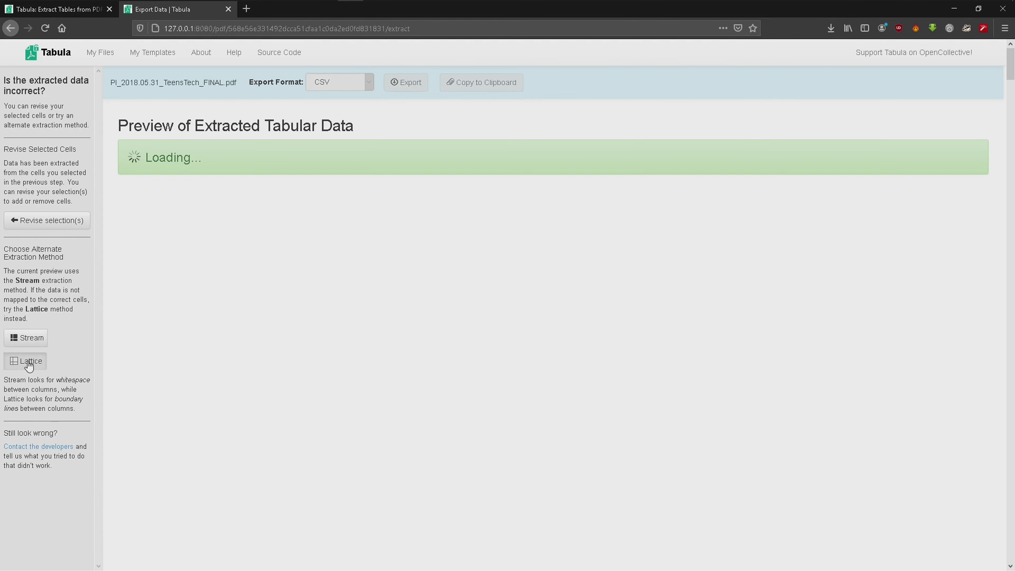
left_click(29, 339)
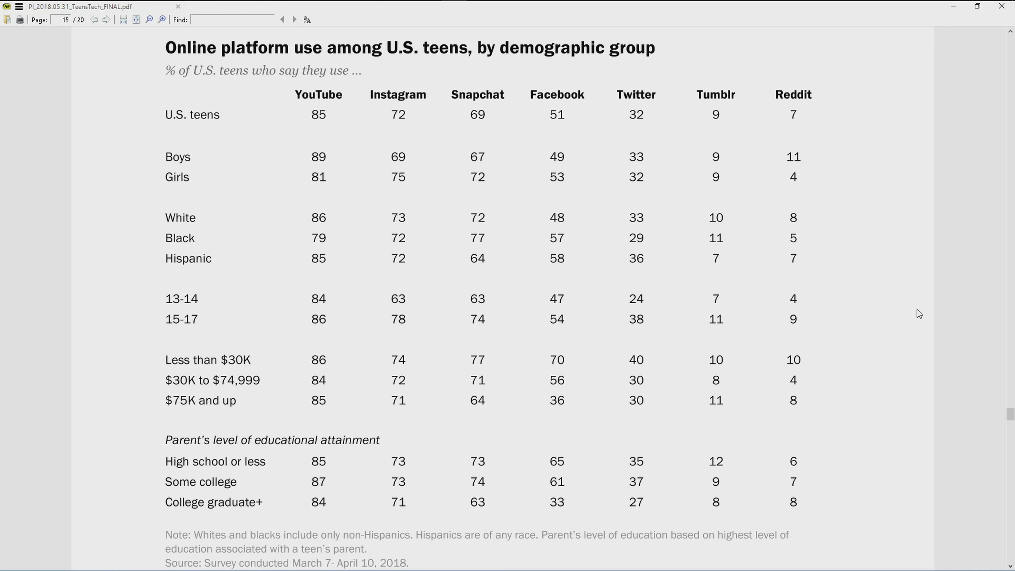
key("alt+Tab")
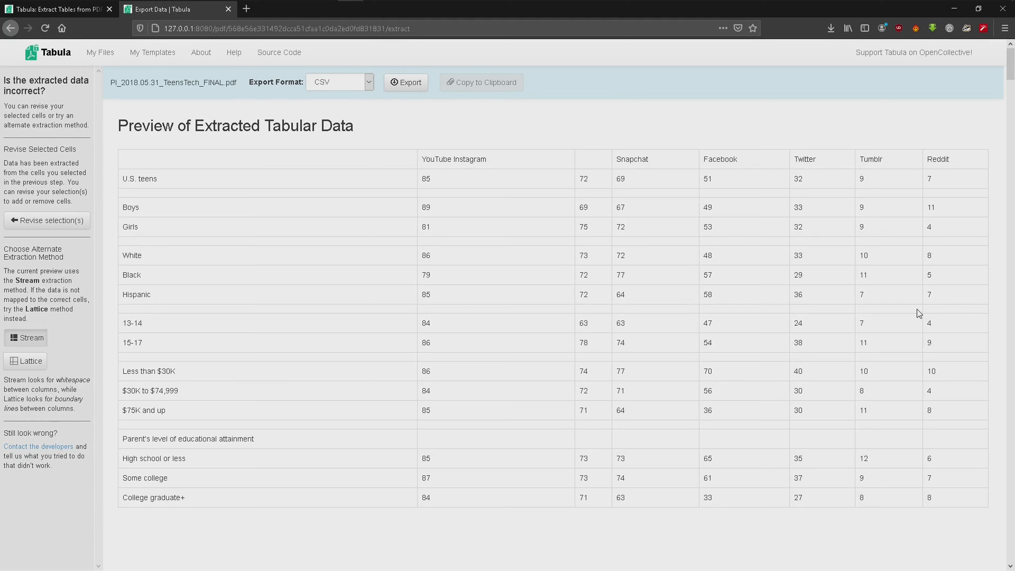
double_click(463, 159)
left_click(590, 158)
scroll(978, 229, "down", 2)
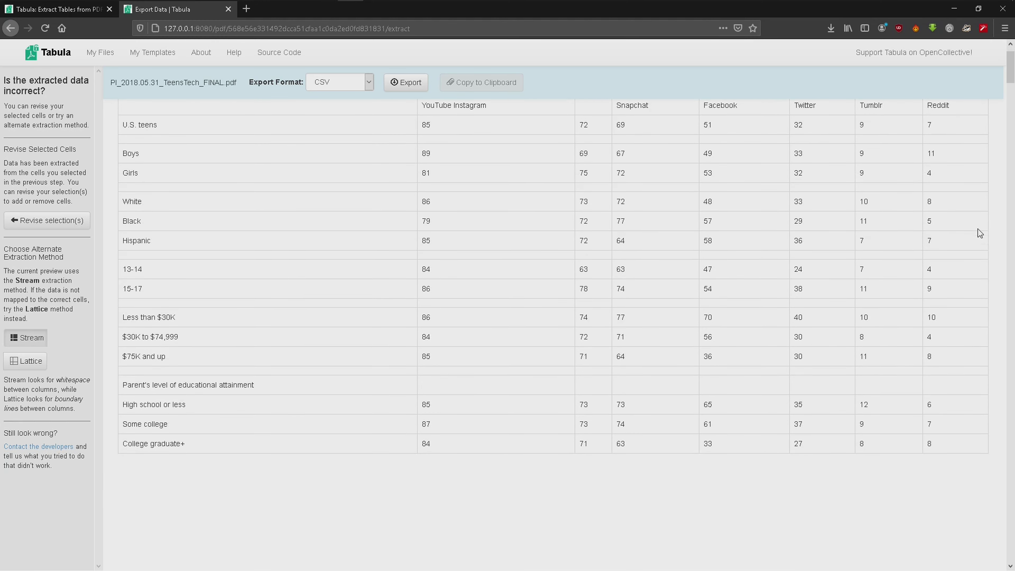
scroll(977, 228, "up", 2)
key("alt+Tab")
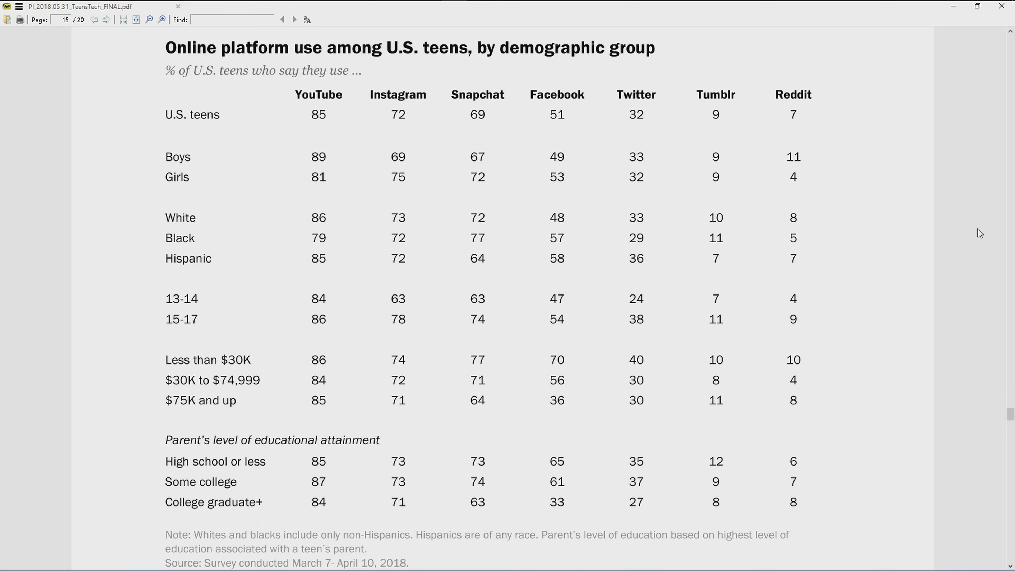
key("alt+Tab")
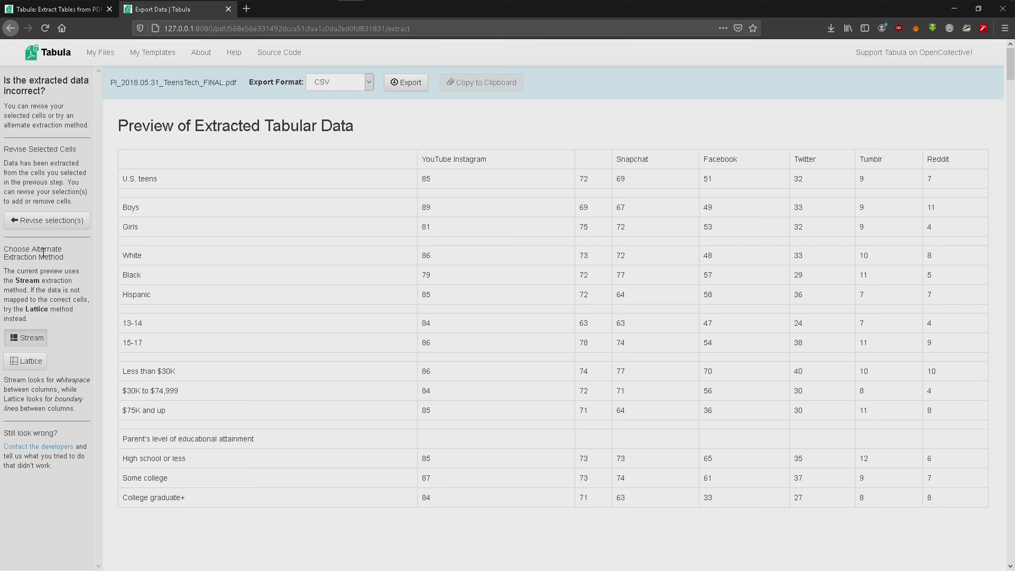
Export the table as CSV and save tabula-PI_2018.05.31_TeensTech_FINAL.csv to disk.
left_click(408, 84)
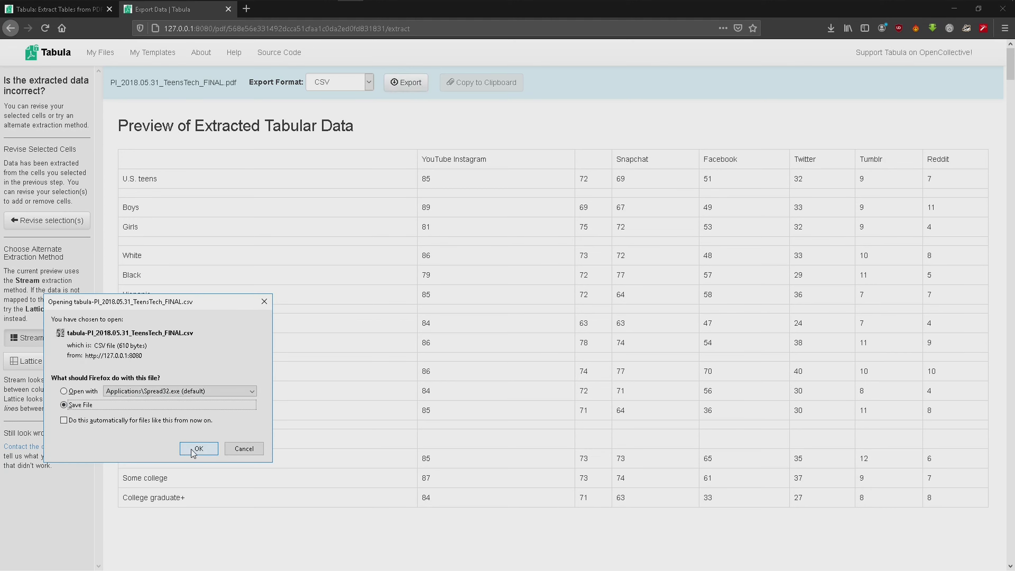
left_click(196, 449)
left_click(833, 27)
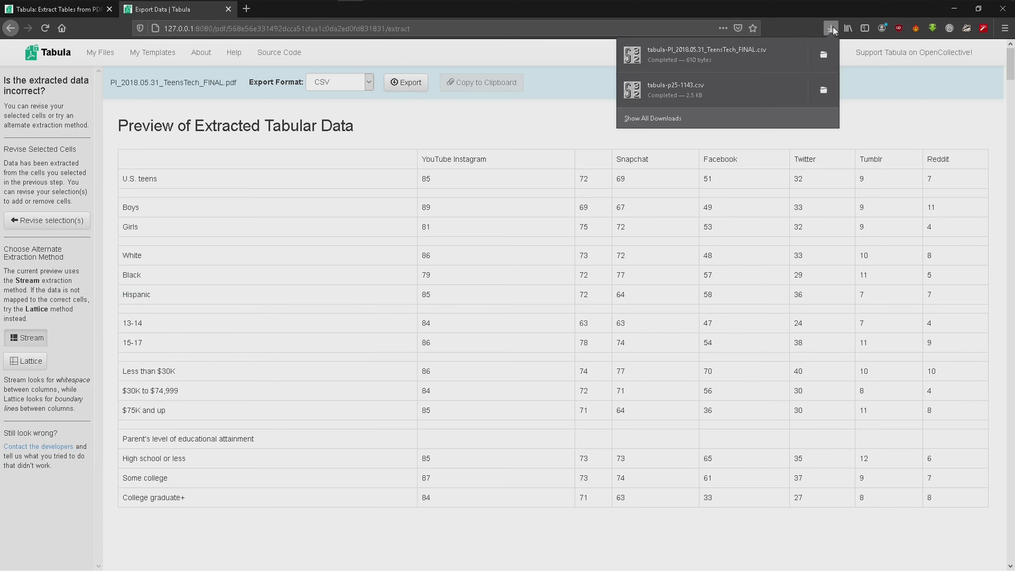
Minimize the Tabula console and start a blank Calc spreadsheet from LibreOffice's Start Center.
left_click(822, 53)
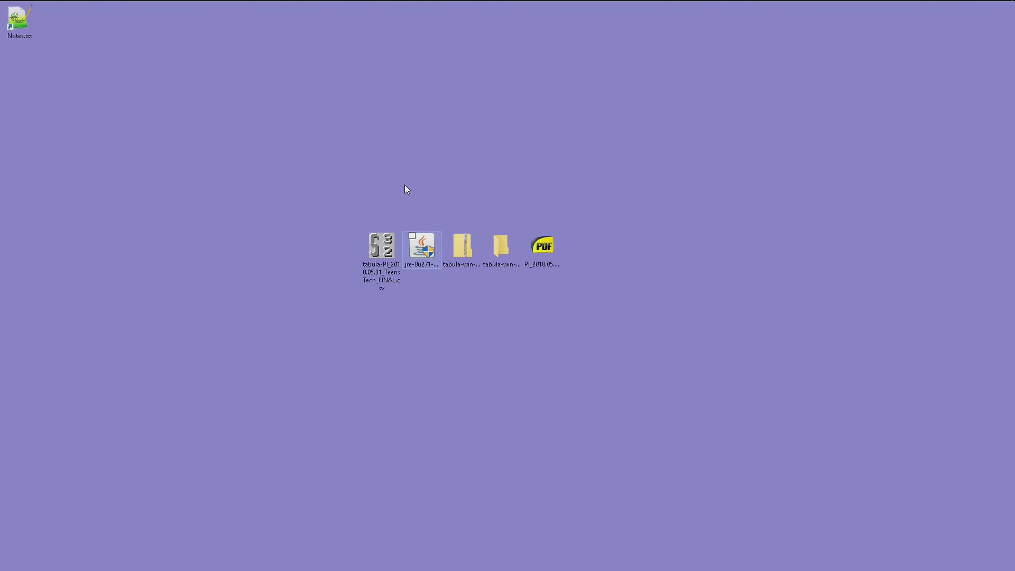
left_click(402, 12)
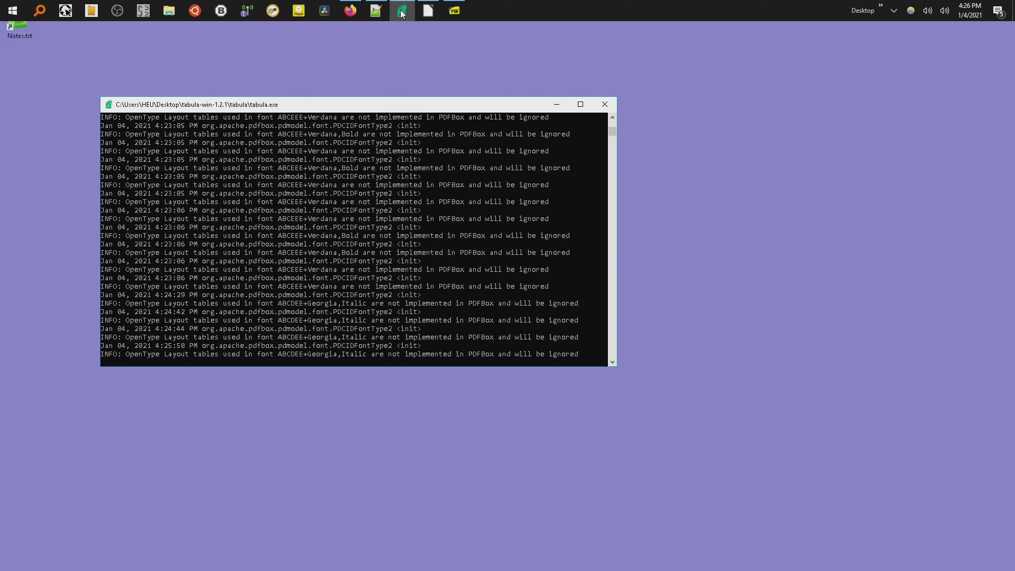
left_click(547, 109)
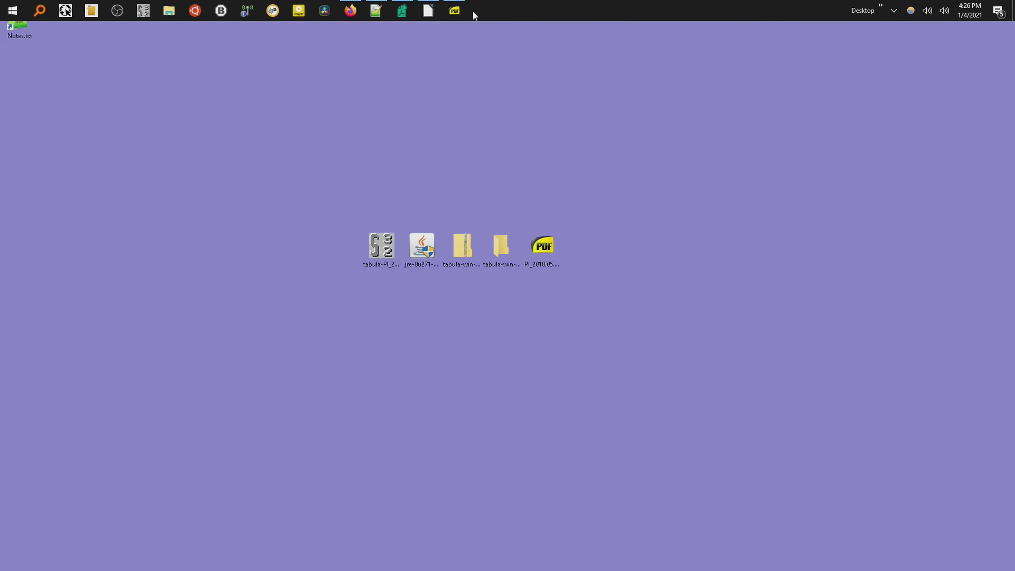
left_click(428, 12)
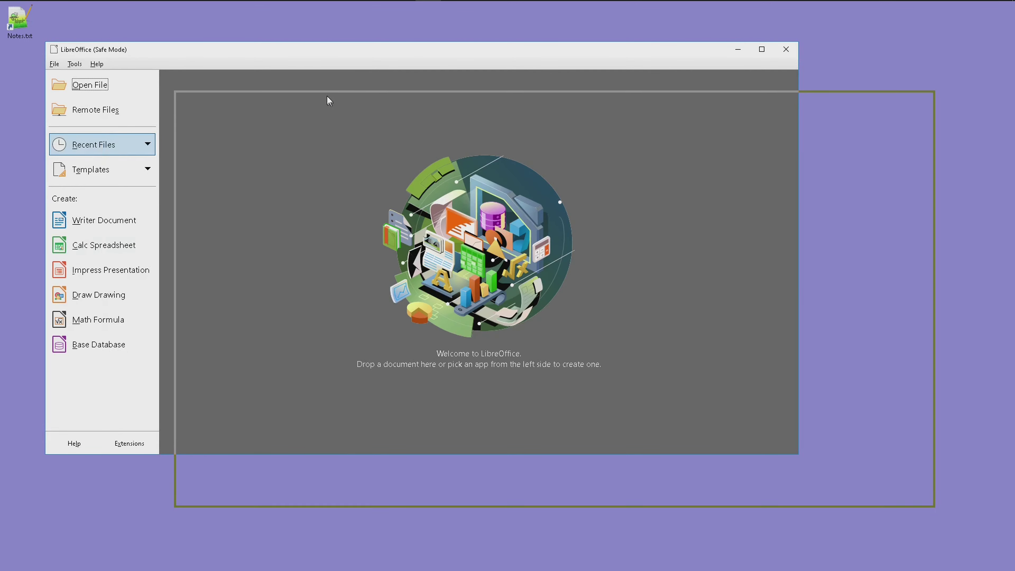
left_click_drag(248, 78, 344, 108)
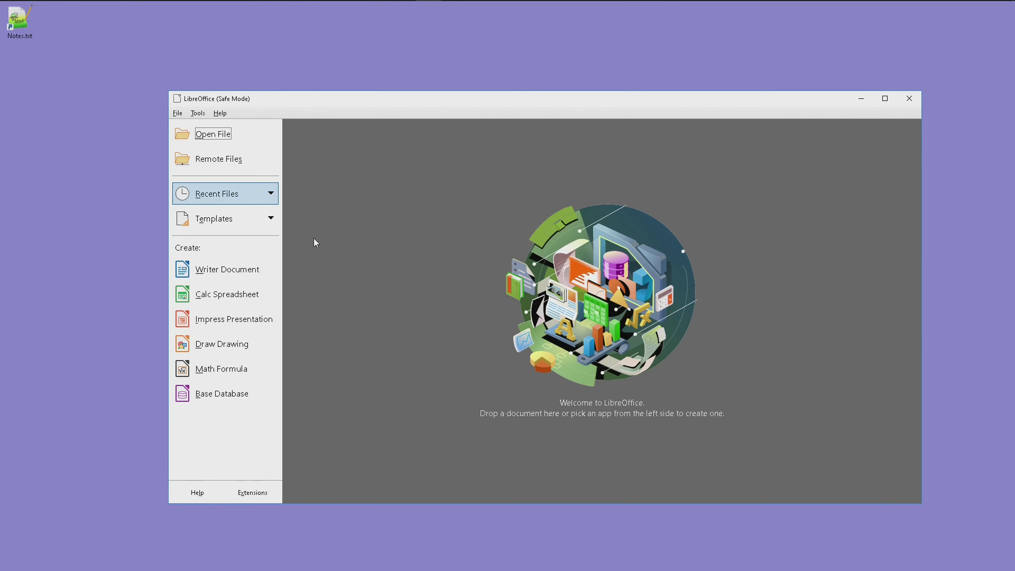
left_click(222, 298)
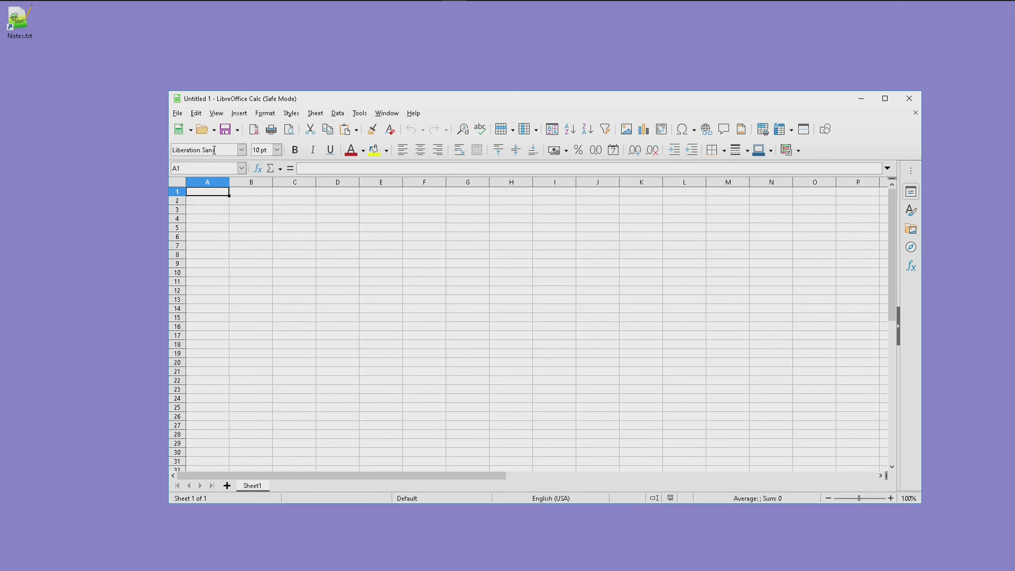
Open tabula-PI_2018.05.31_TeensTech_FINAL.csv in Calc, leaving quoted fields unformatted, and import it.
left_click(202, 130)
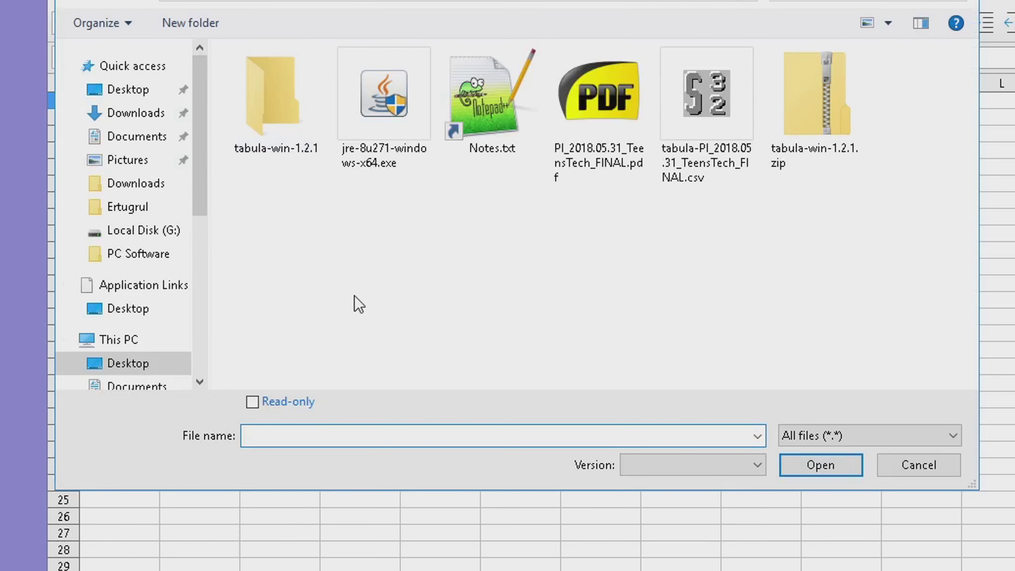
double_click(701, 118)
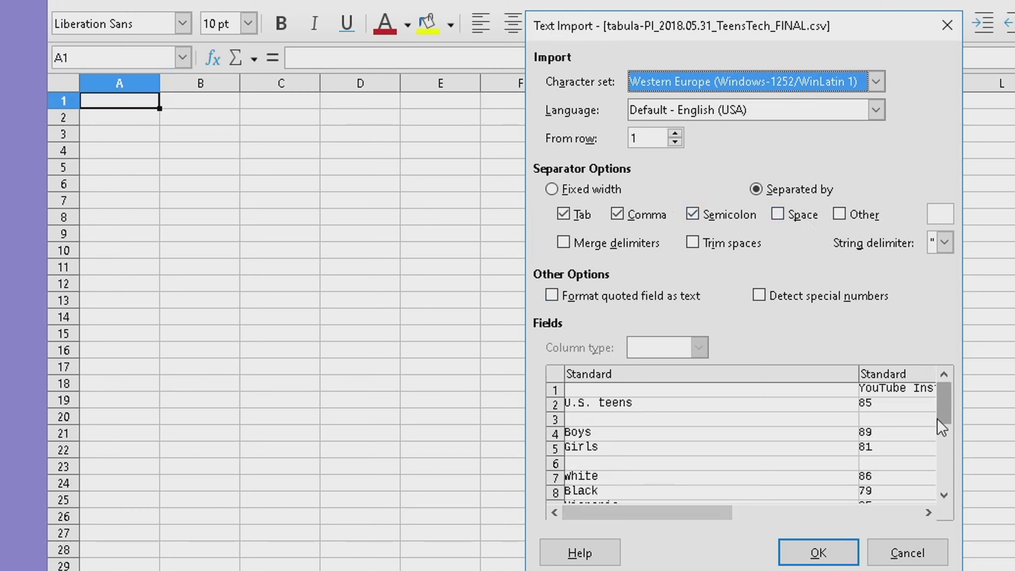
left_click_drag(687, 516, 884, 520)
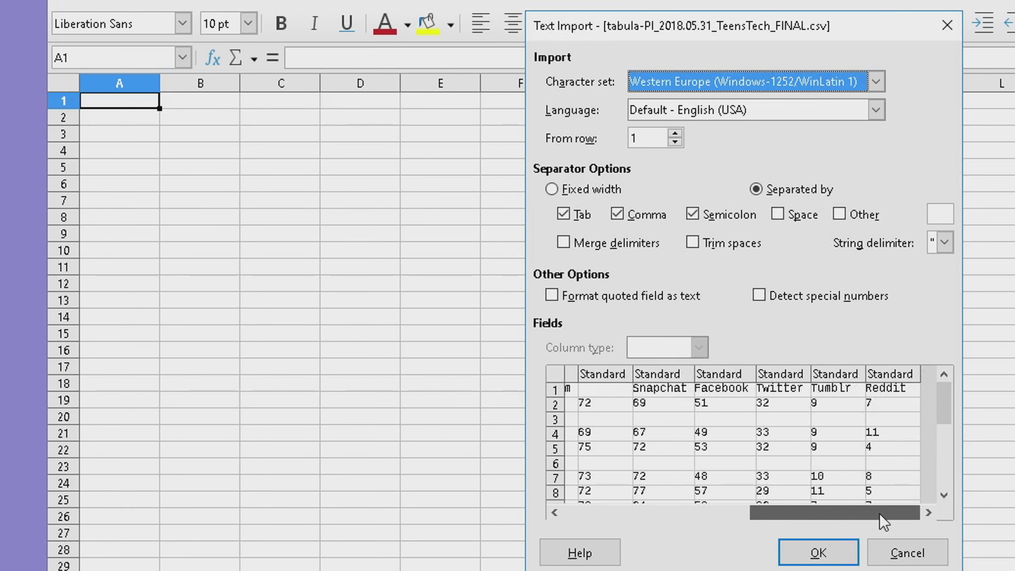
left_click(655, 298)
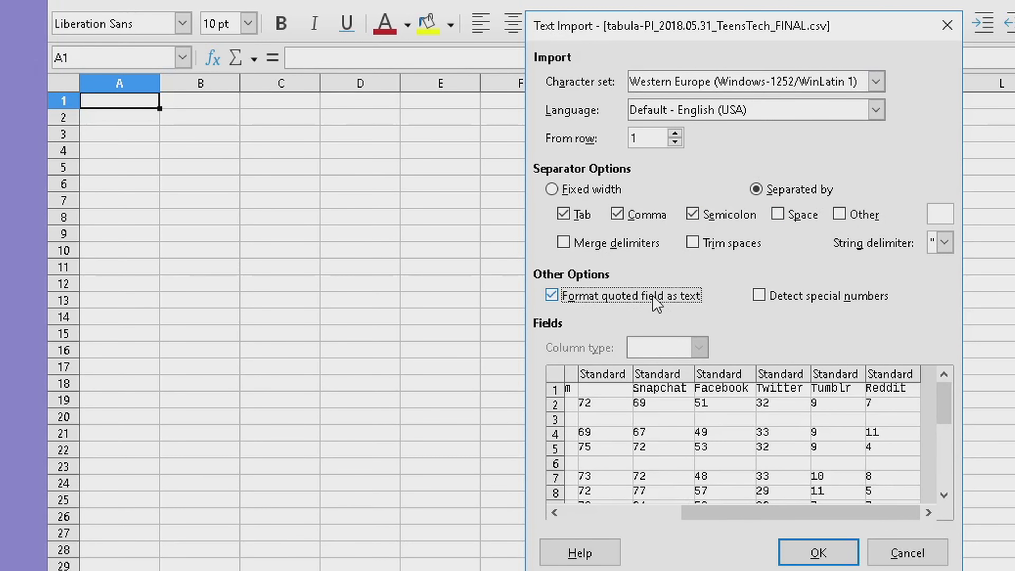
left_click_drag(751, 514, 583, 516)
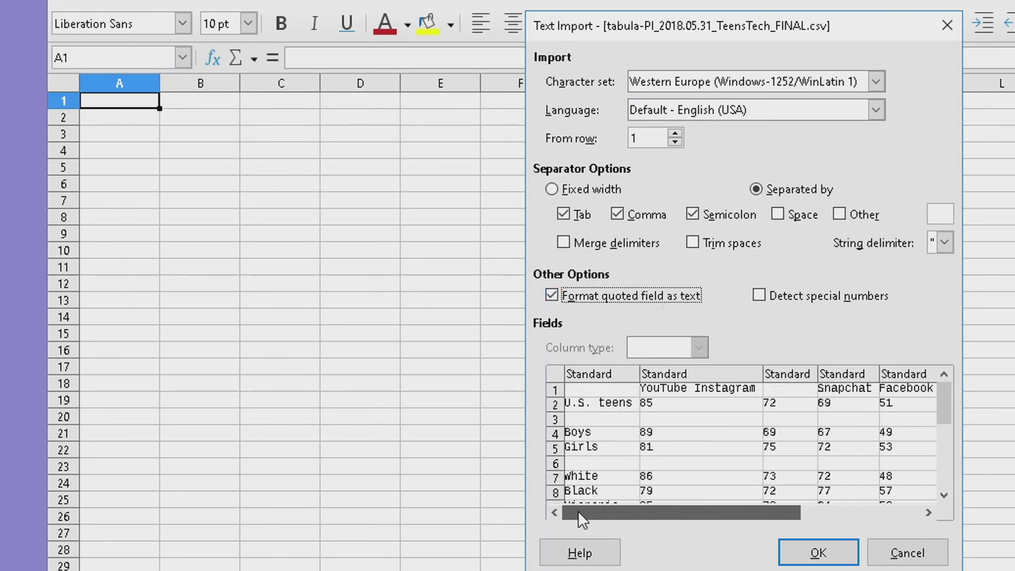
mouse_move(663, 515)
left_mouse_down()
mouse_move(901, 518)
mouse_move(568, 524)
left_mouse_up()
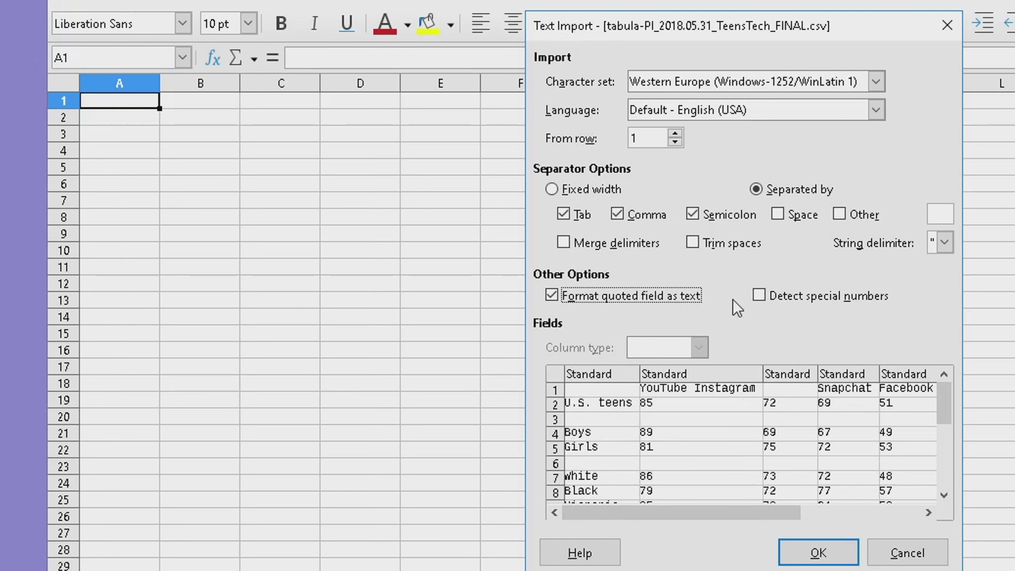
left_click(654, 298)
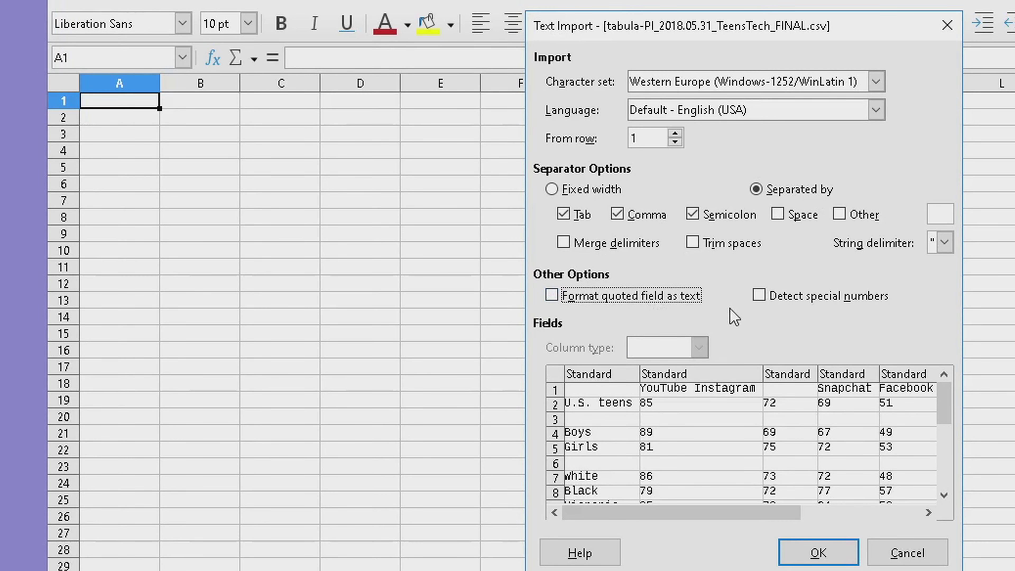
left_click(758, 295)
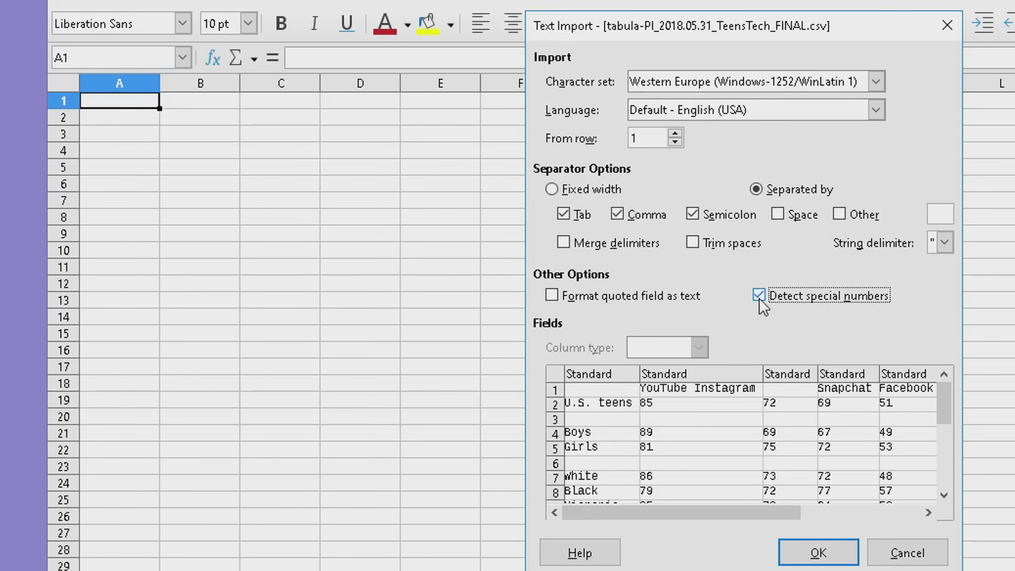
left_click(818, 554)
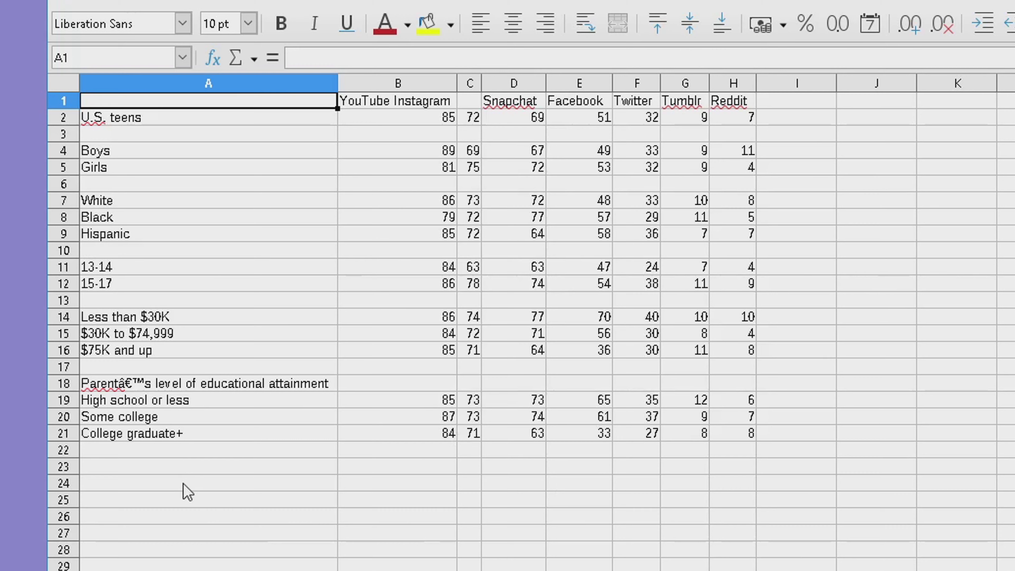
Cut 'Instagram' from the B1 header into C1, autofit column C, then close the spreadsheet.
left_click(134, 385)
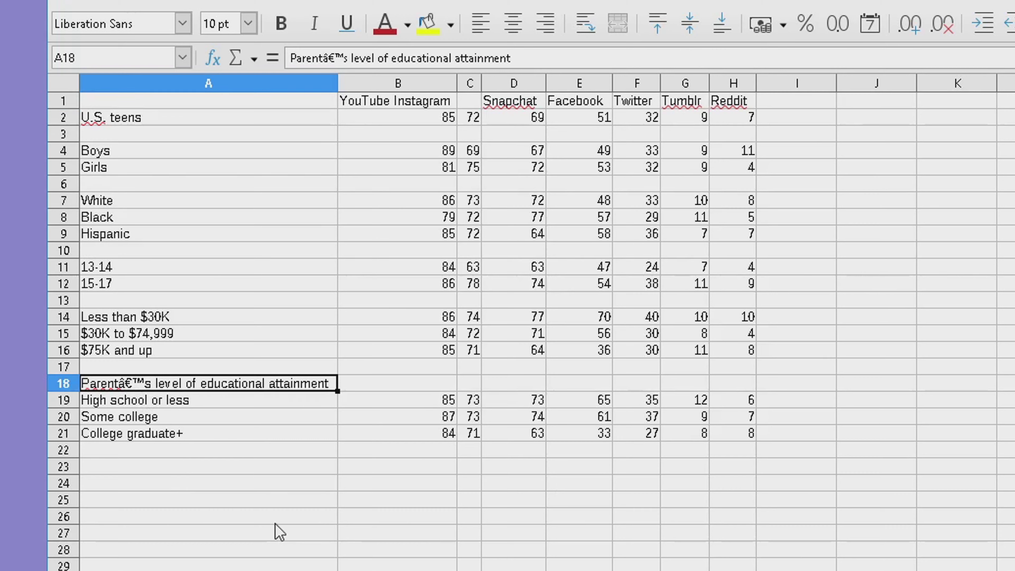
left_click(431, 103)
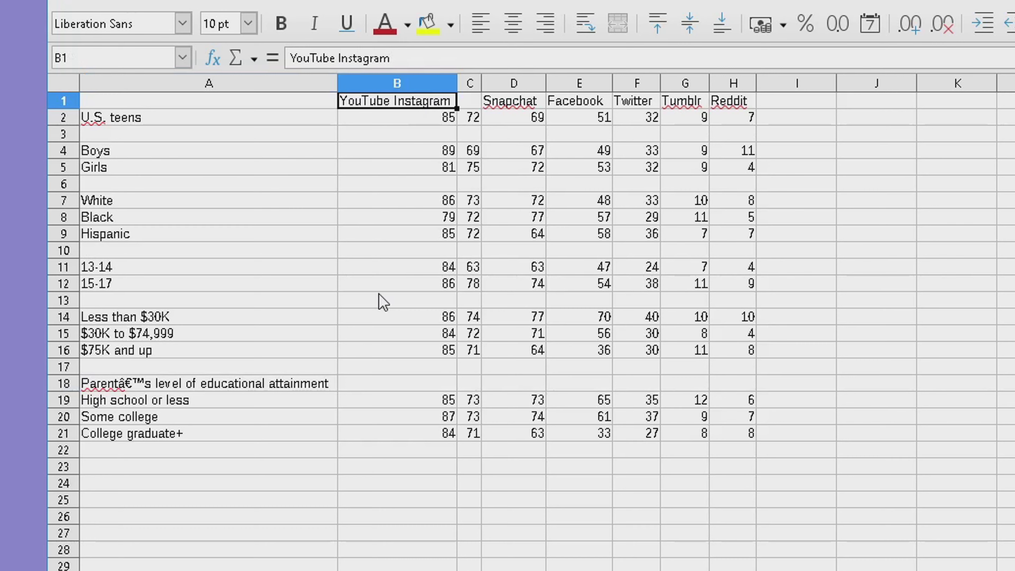
left_click(339, 58)
left_click_drag(339, 58, 427, 57)
key("ctrl+x")
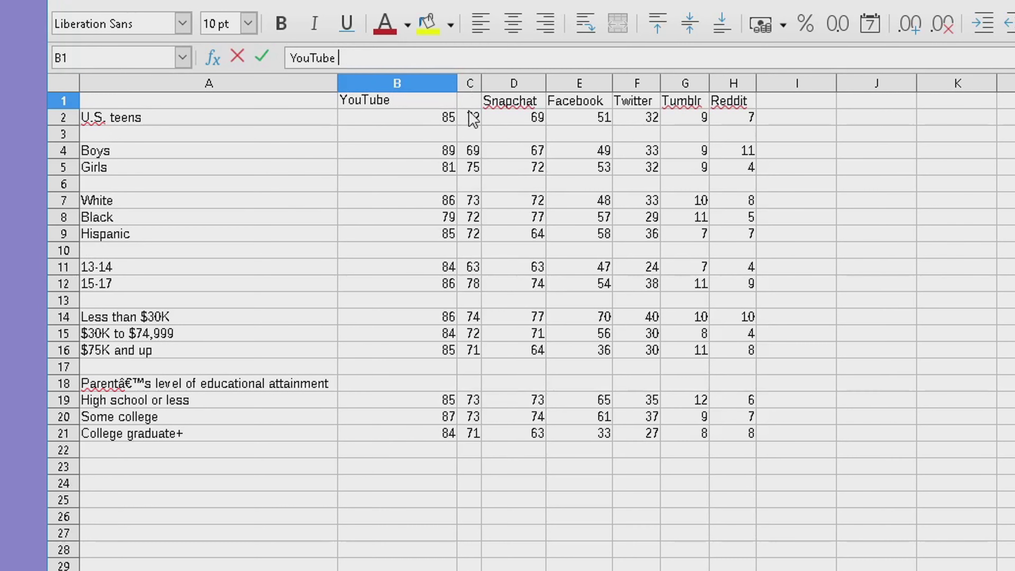
left_click(467, 103)
key("ctrl+v")
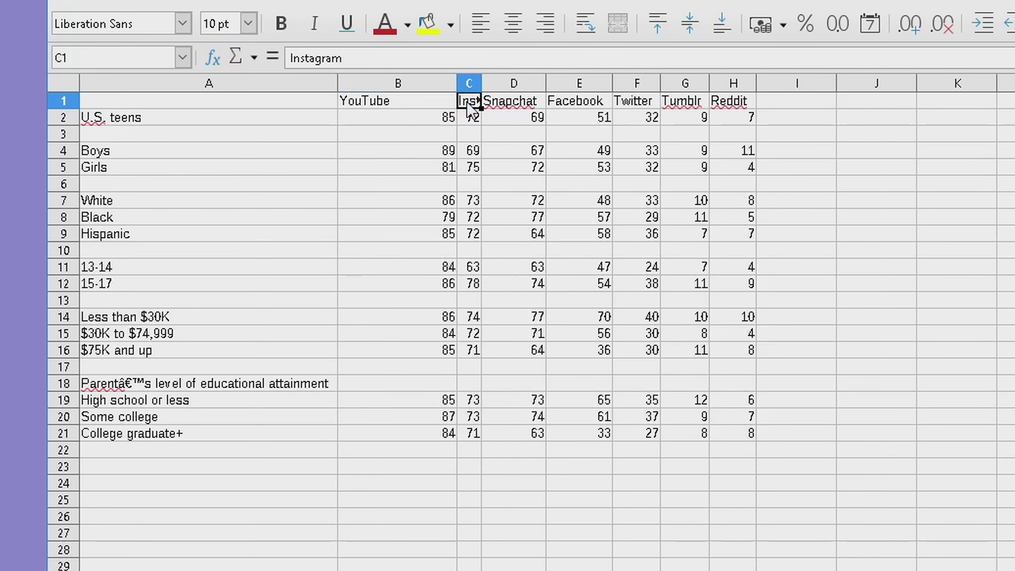
double_click(482, 87)
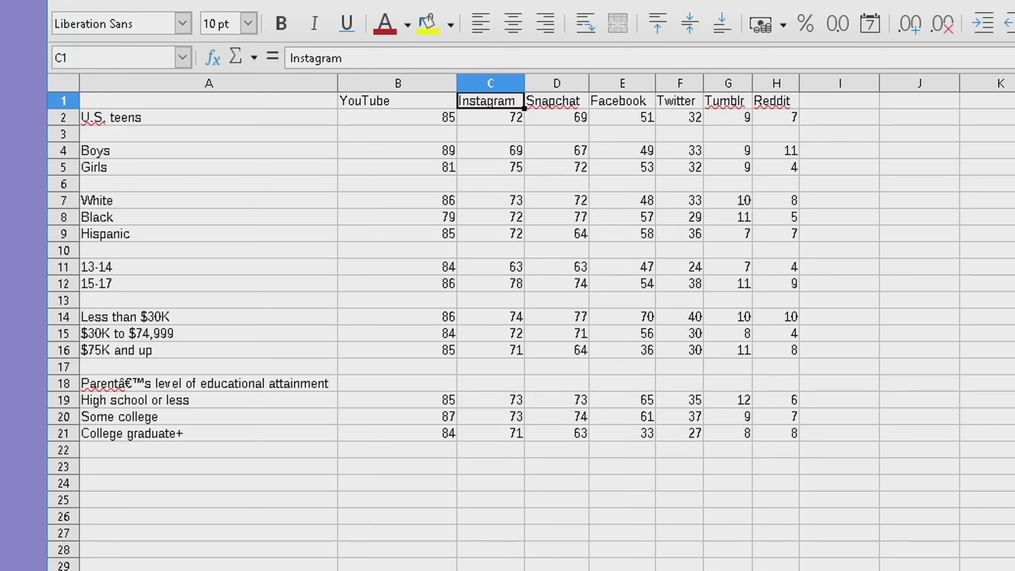
key("ctrl+w")
Discard the spreadsheet changes and close Tabula's import tab in Firefox.
left_click(784, 349)
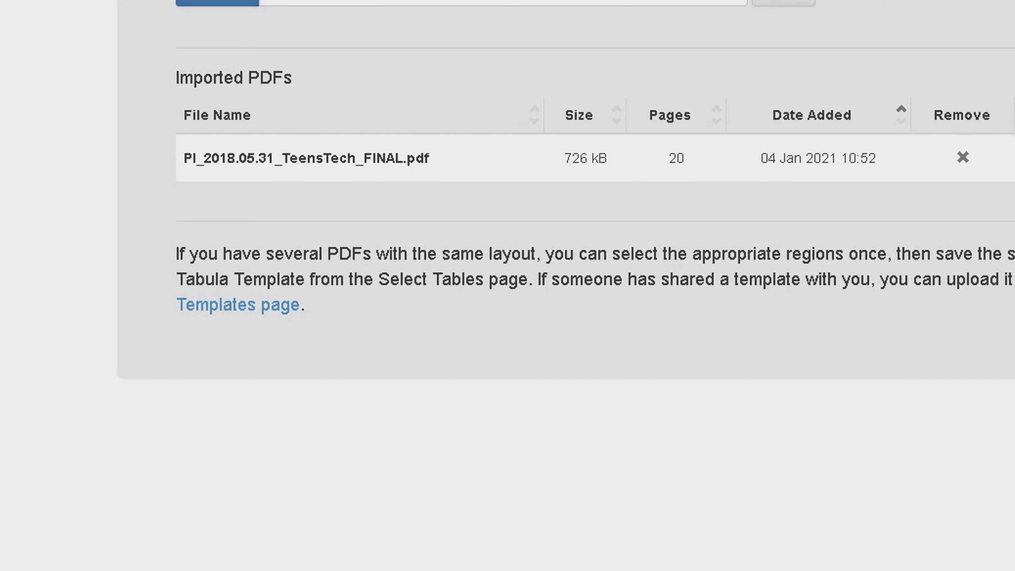
mouse_move(402, 10)
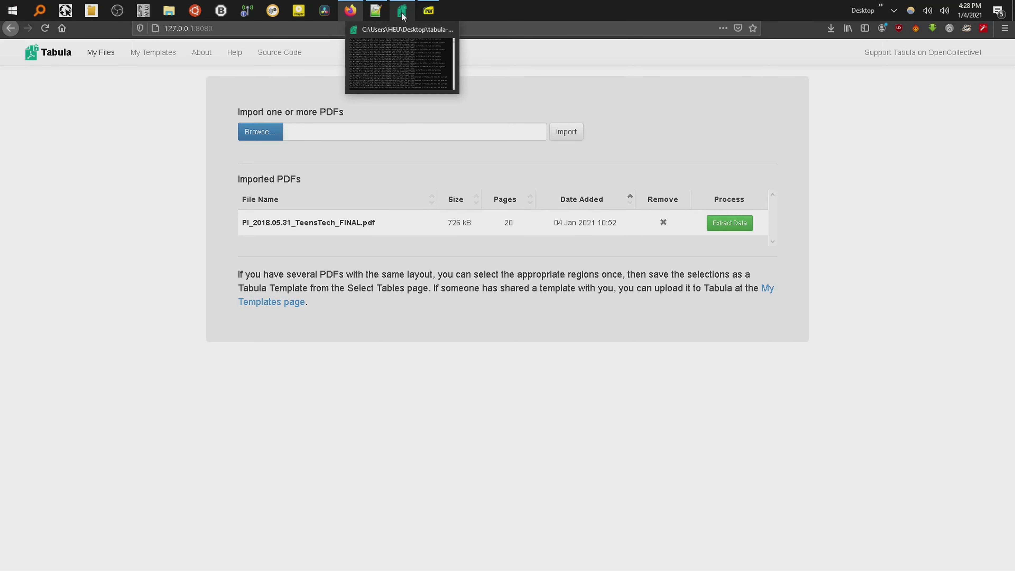
left_click(424, 76)
left_click_drag(359, 107, 505, 181)
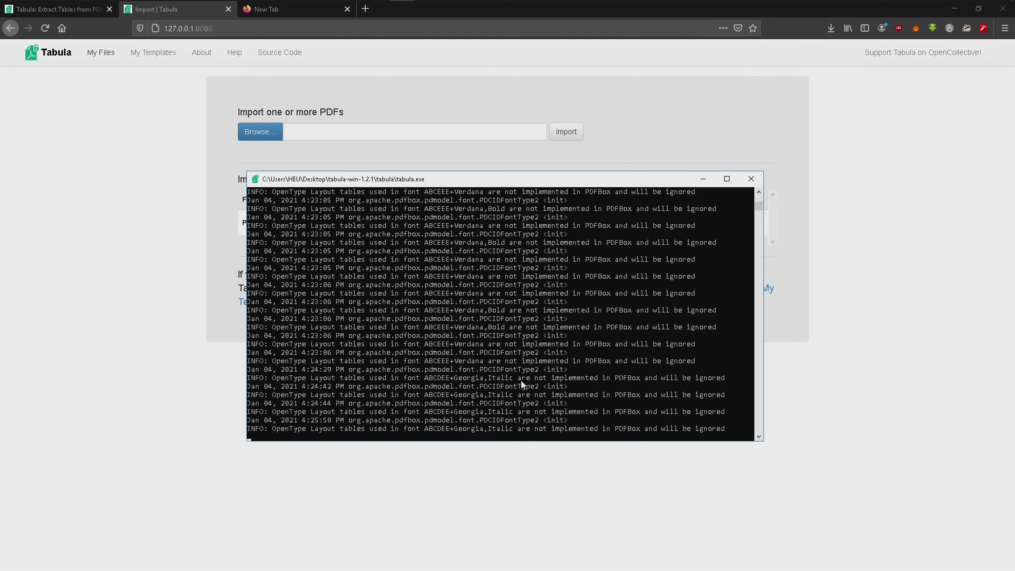
left_click(205, 177)
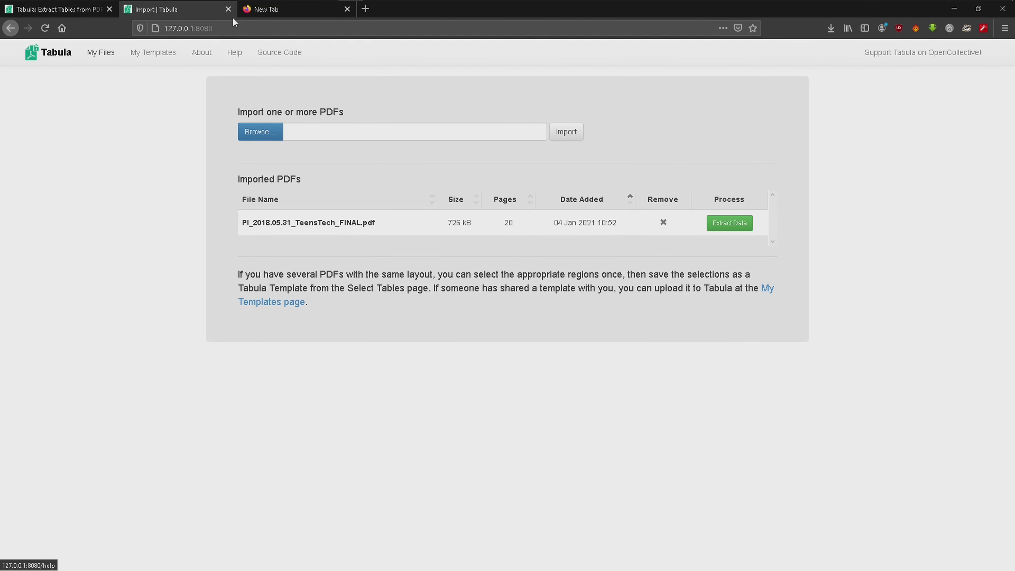
left_click(228, 8)
Close the Tabula console window to stop the server.
key("alt+Tab")
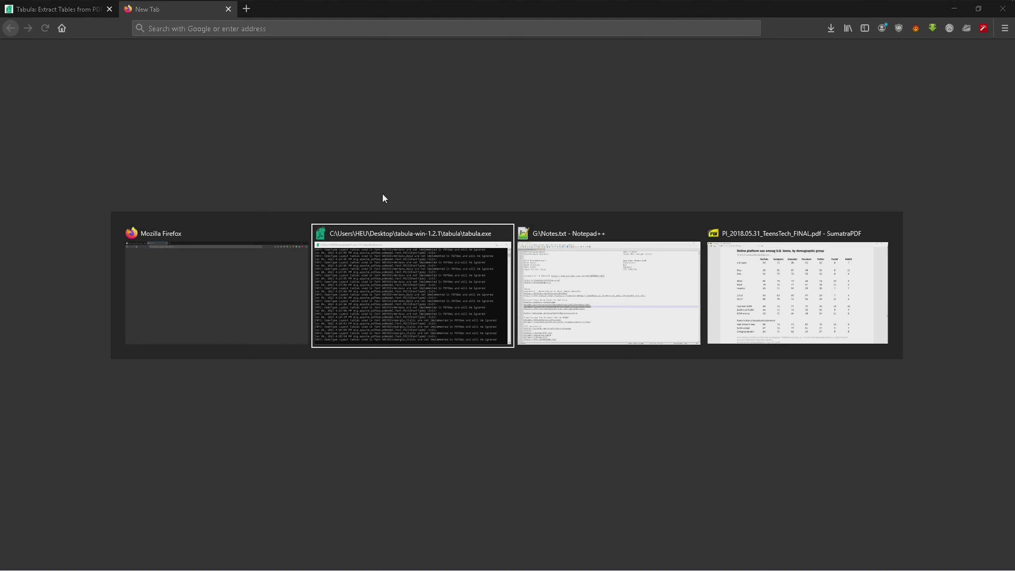
scroll(562, 314, "down", 1)
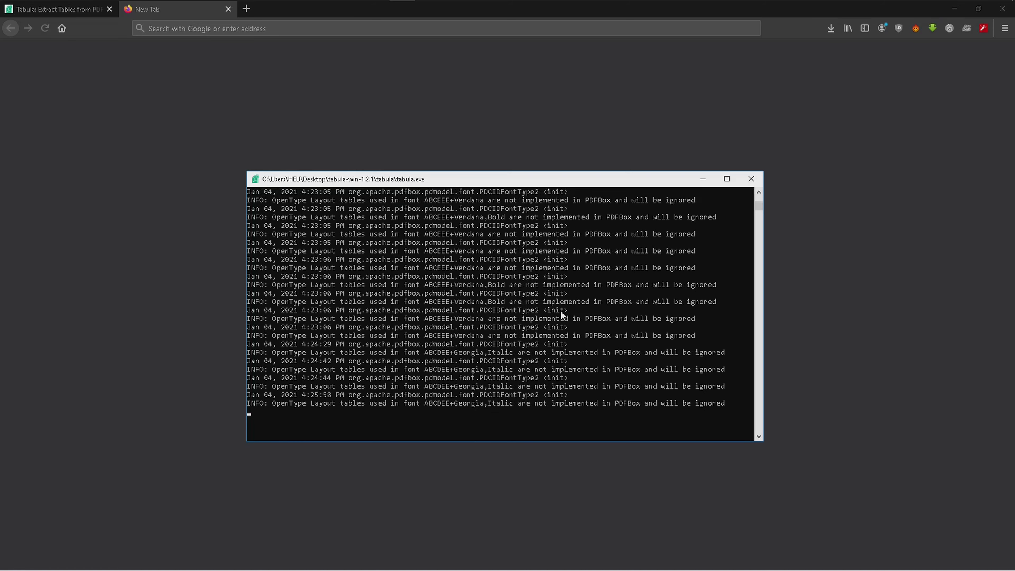
left_click(752, 179)
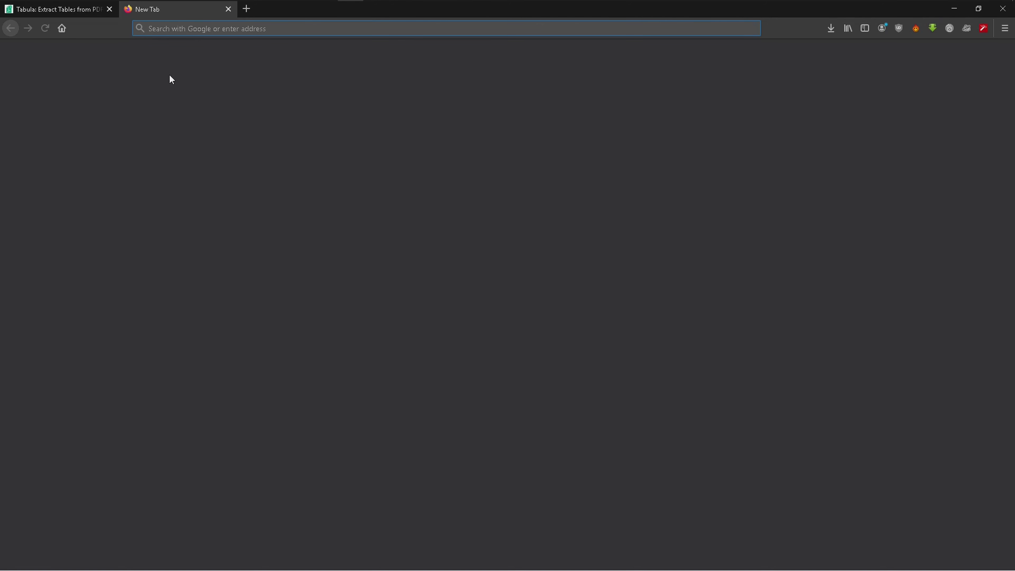
Load the ByteScout PDF Multitool product page from the pasted URL.
left_click(80, 8)
left_click(168, 9)
key("ctrl+v")
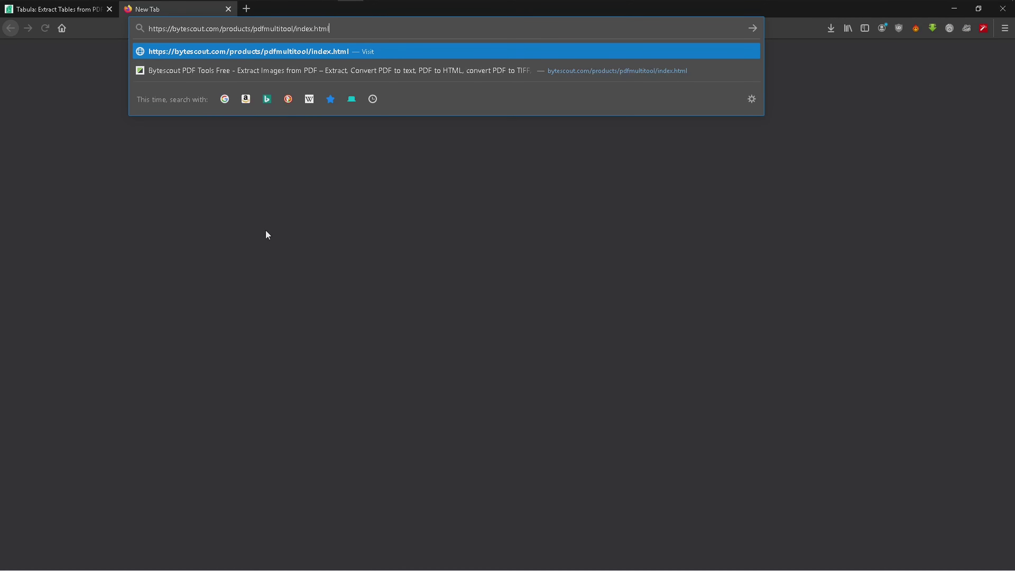
key("Return")
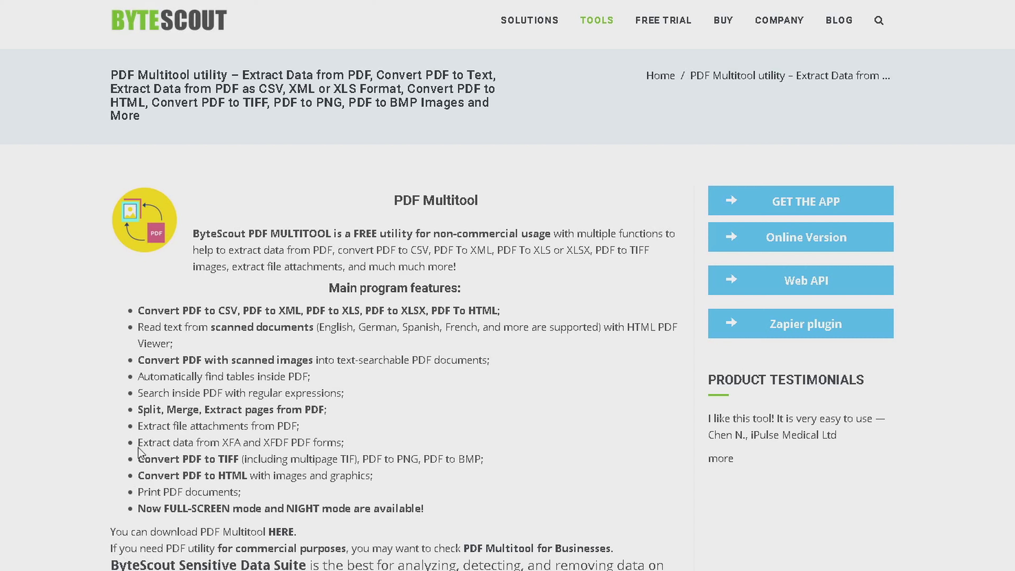
Highlight the product description, supported conversions and 'FREE utility for non-commercial usage' text.
left_click_drag(190, 233, 666, 238)
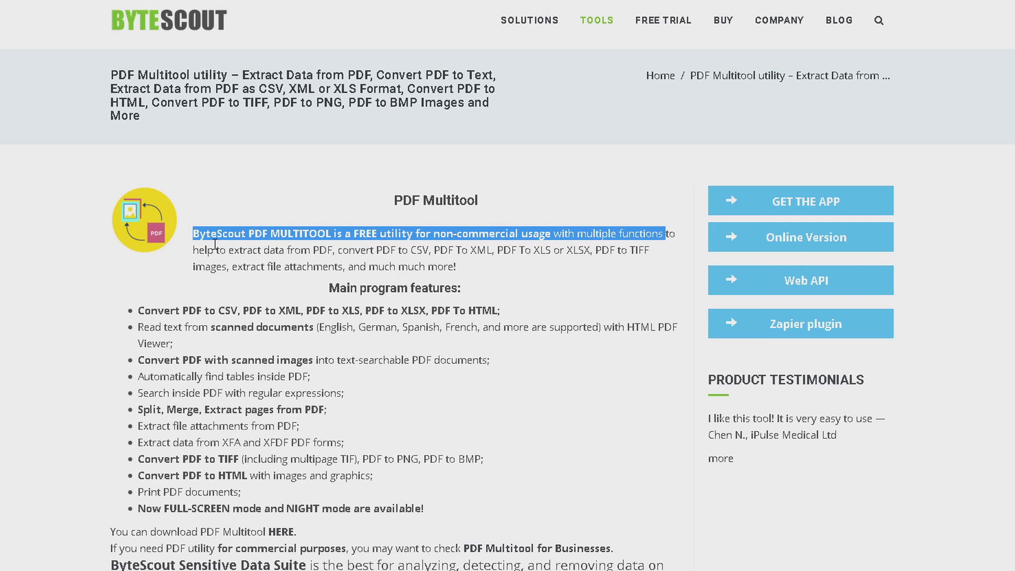
left_click_drag(215, 249, 644, 250)
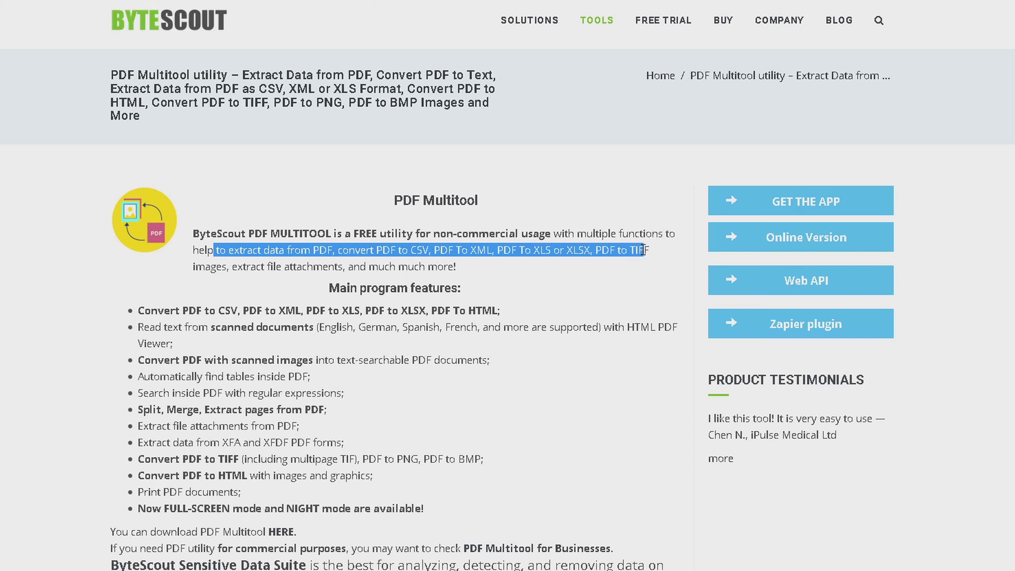
left_click_drag(238, 266, 465, 288)
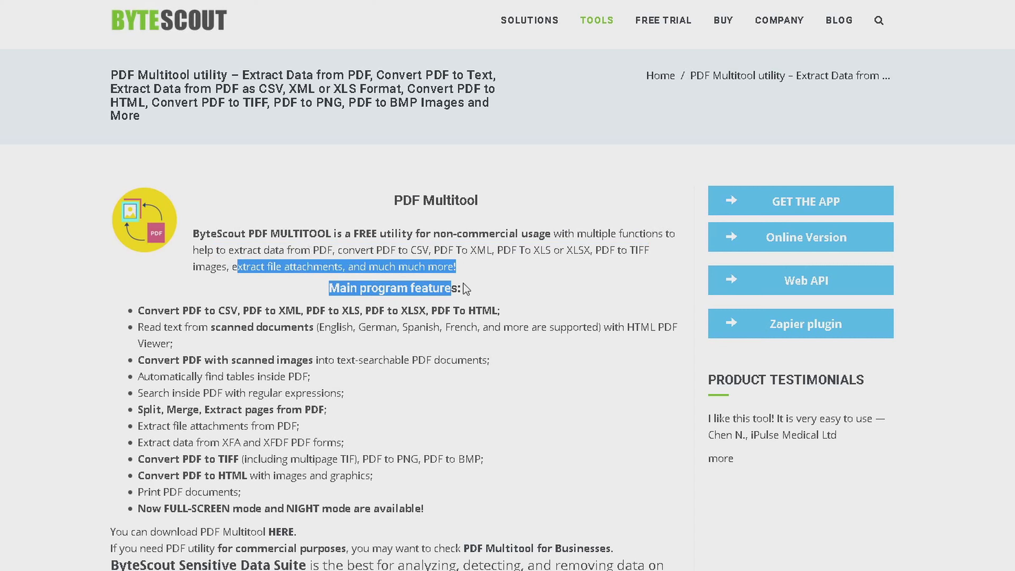
left_click(306, 271)
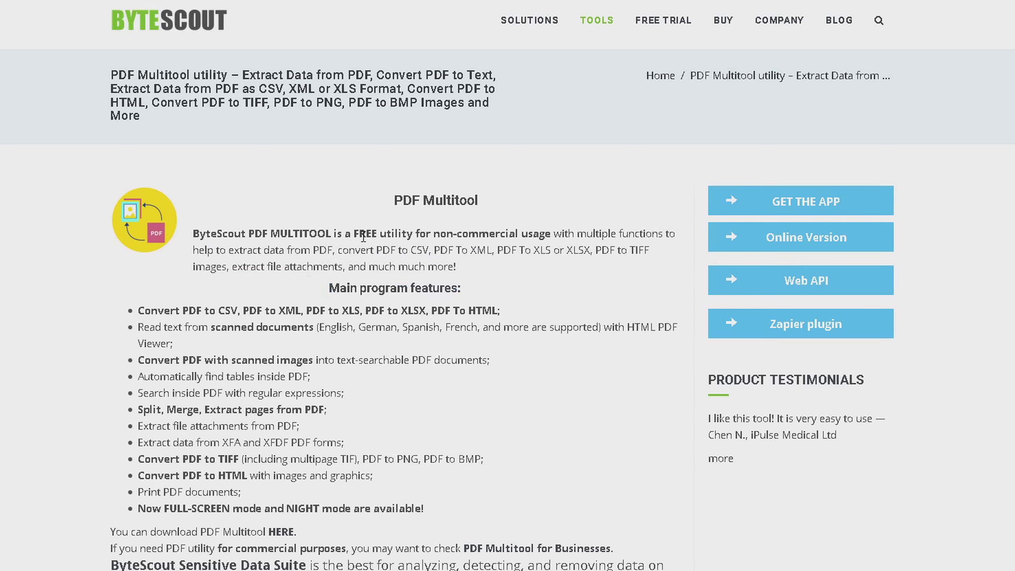
left_click_drag(355, 233, 551, 228)
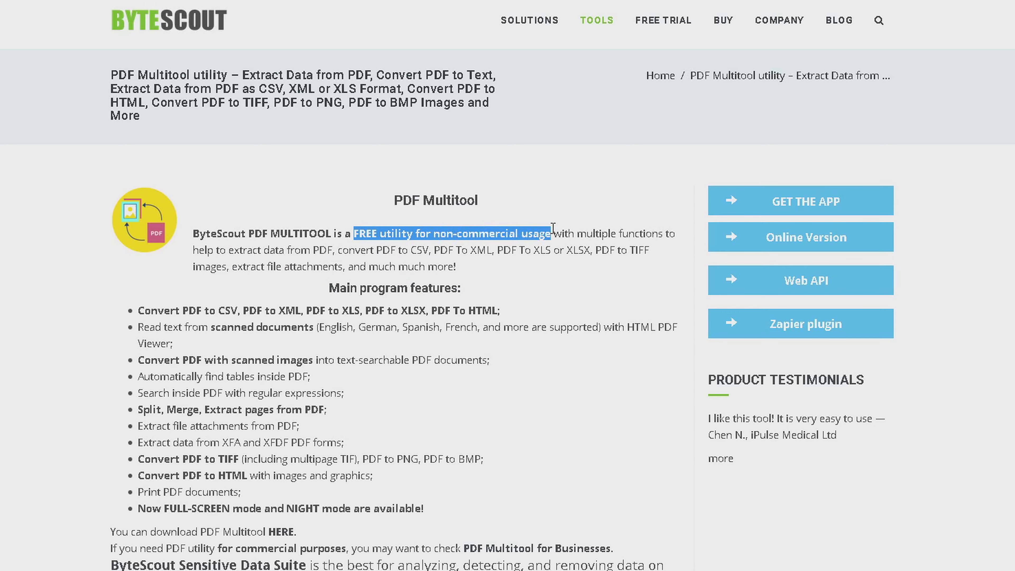
Move the PDFMultitool.exe installer to the centre of the desktop.
scroll(511, 355, "down", 3)
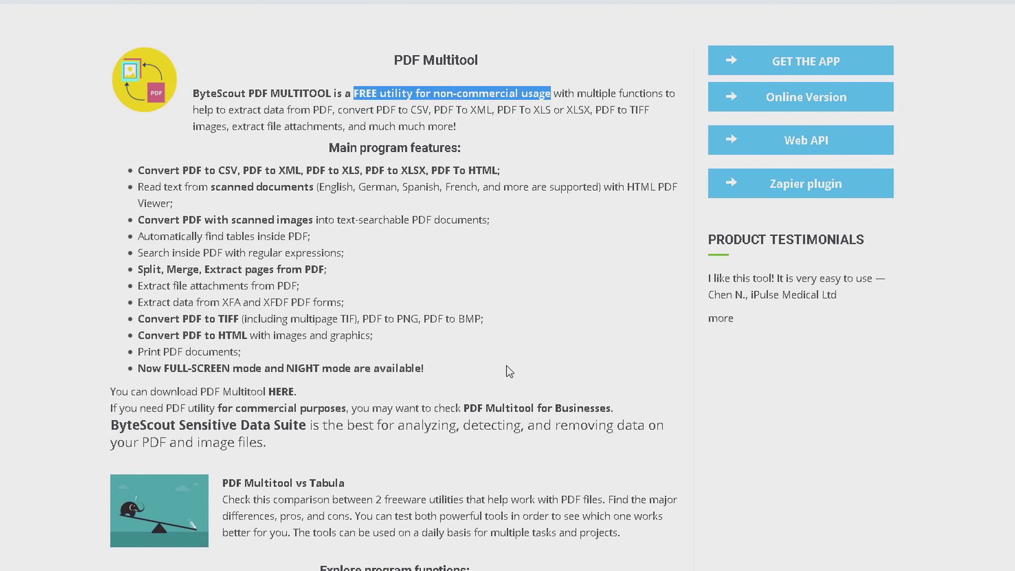
scroll(510, 371, "up", 3)
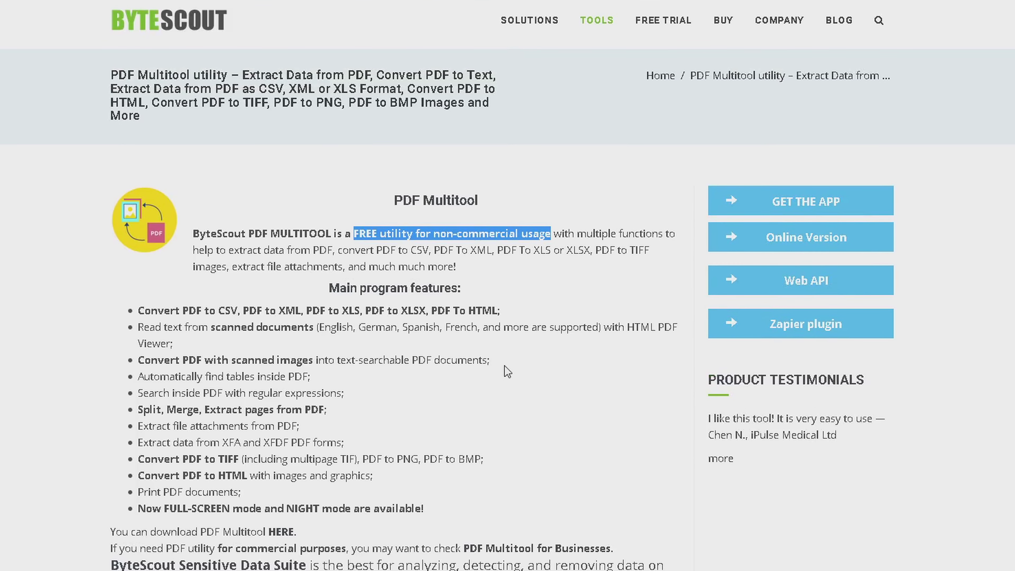
scroll(507, 371, "down", 2)
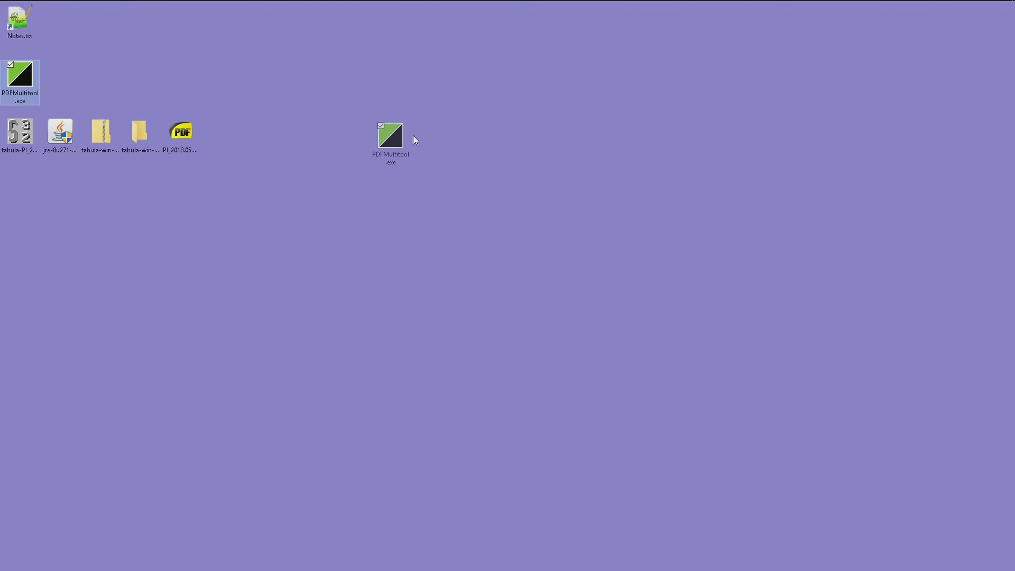
left_click_drag(21, 73, 502, 188)
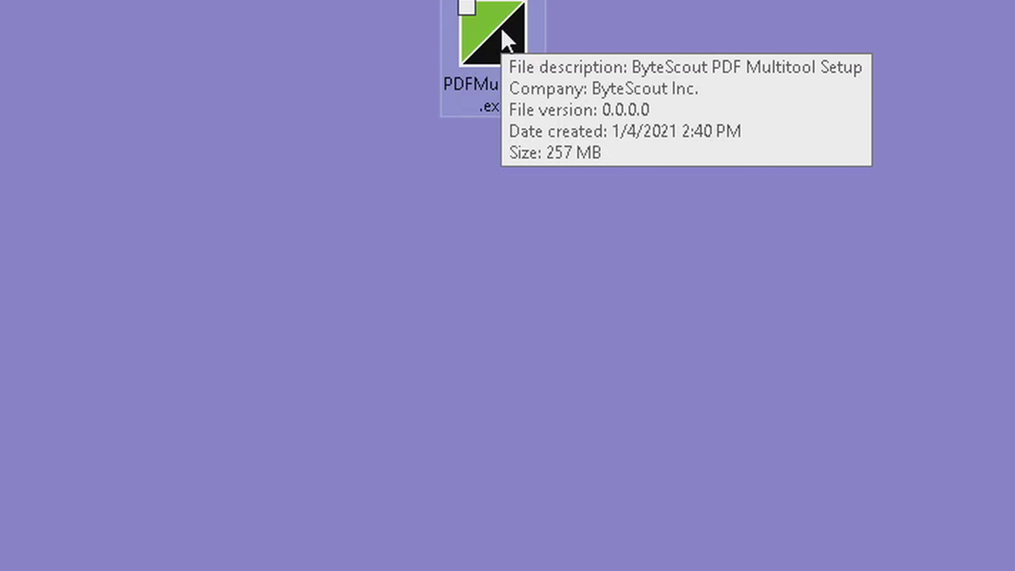
Launch PDFMultitool.exe and continue past the setup welcome page.
double_click(507, 40)
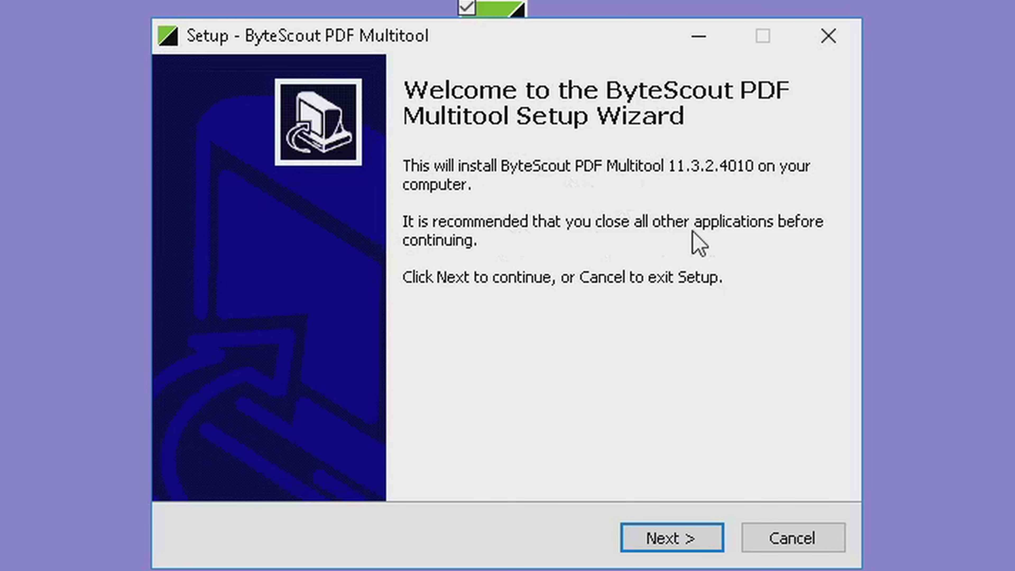
left_click(679, 541)
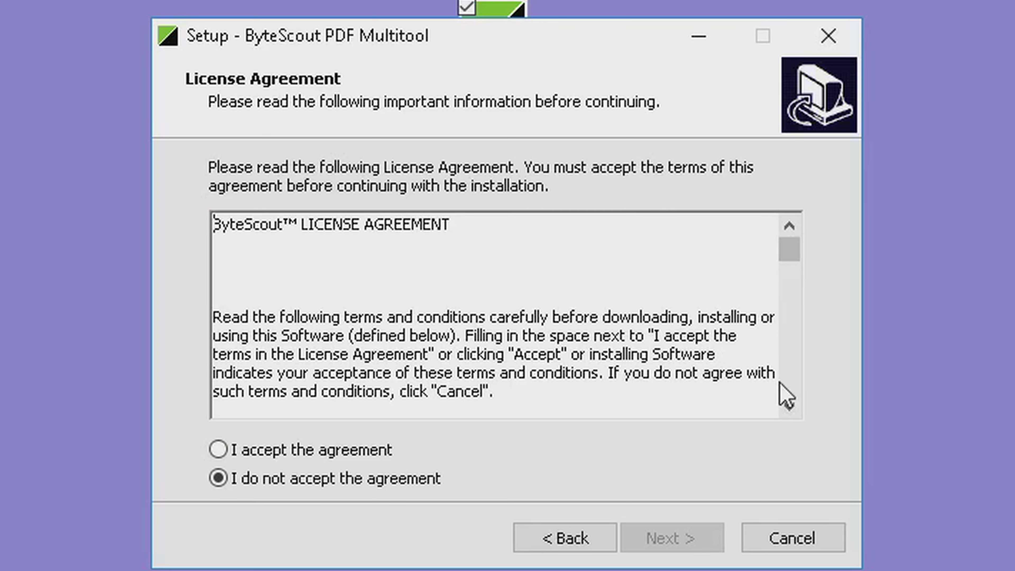
left_click(789, 407)
left_click(789, 407)
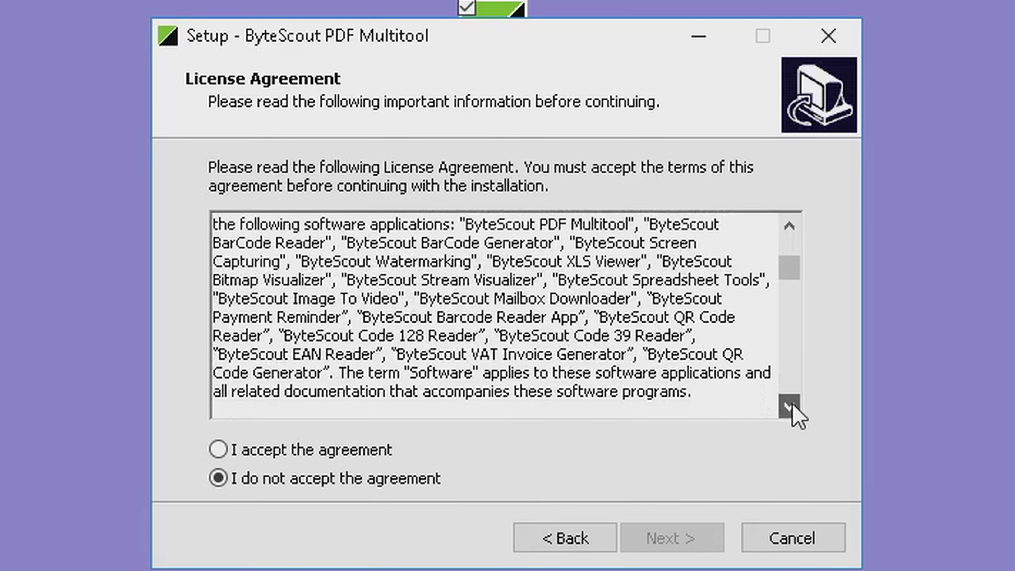
left_click(789, 407)
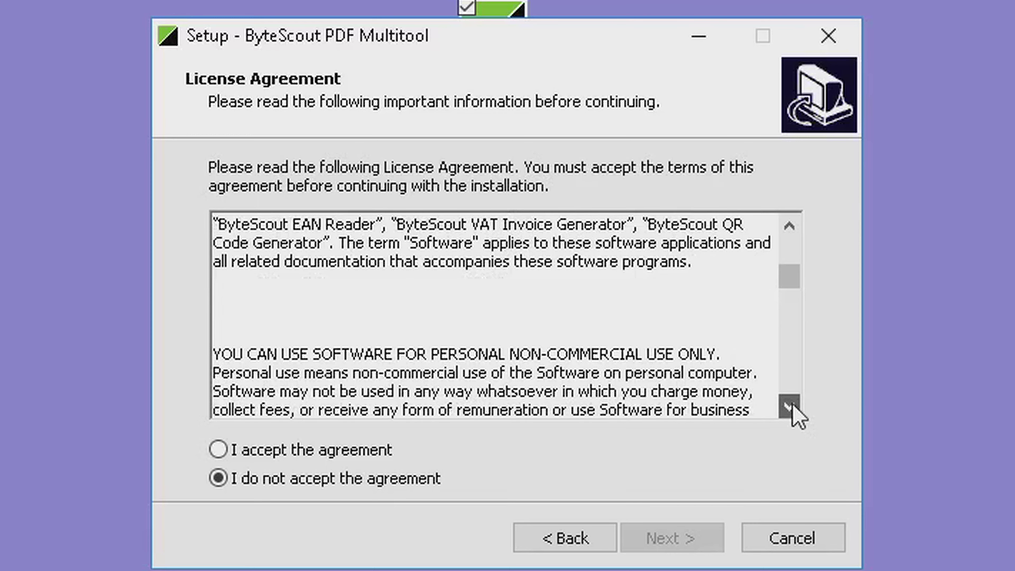
Highlight the personal non-commercial use clause and accept the licence agreement.
left_click(207, 268)
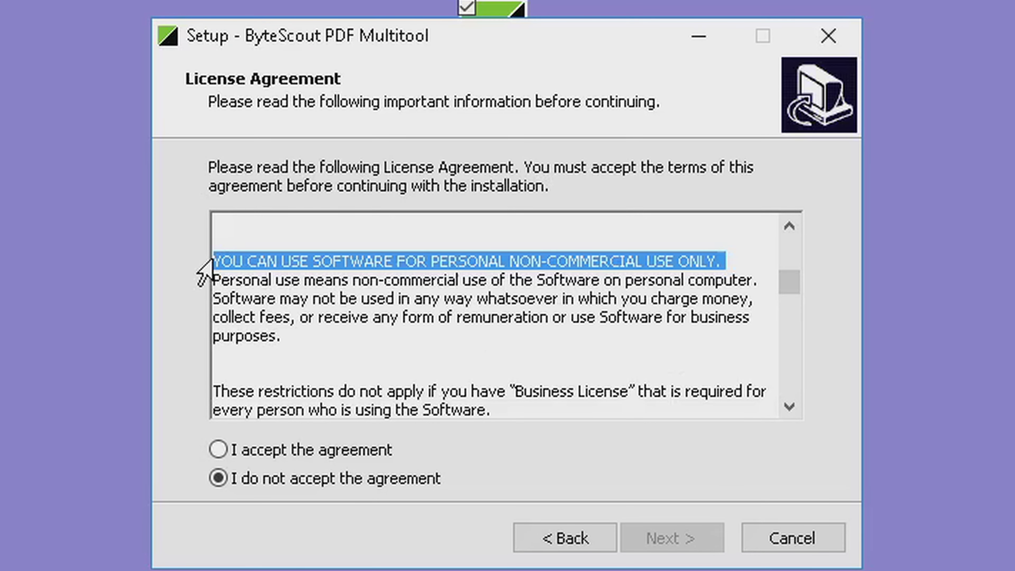
left_click(480, 262)
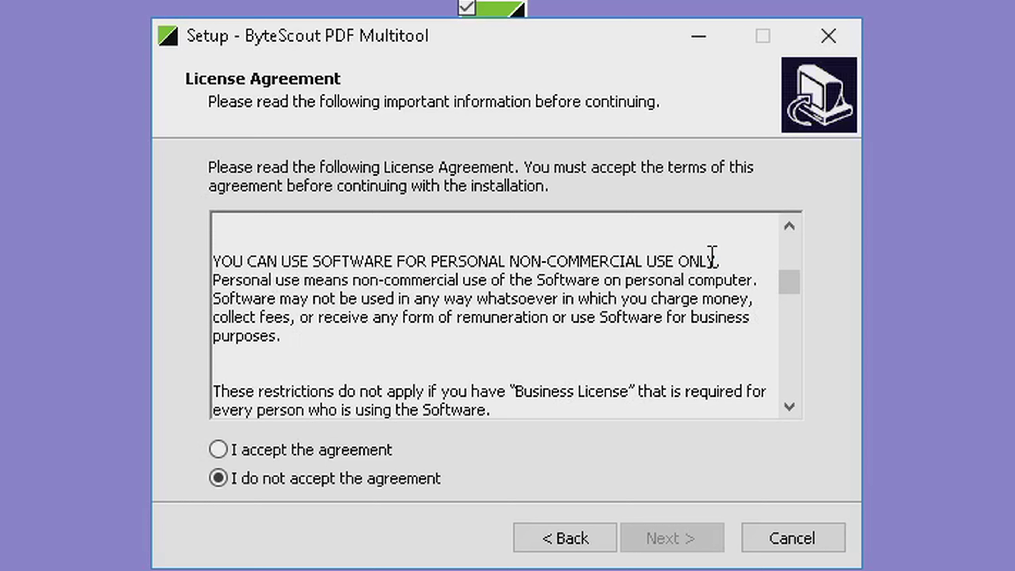
left_click_drag(725, 259, 211, 270)
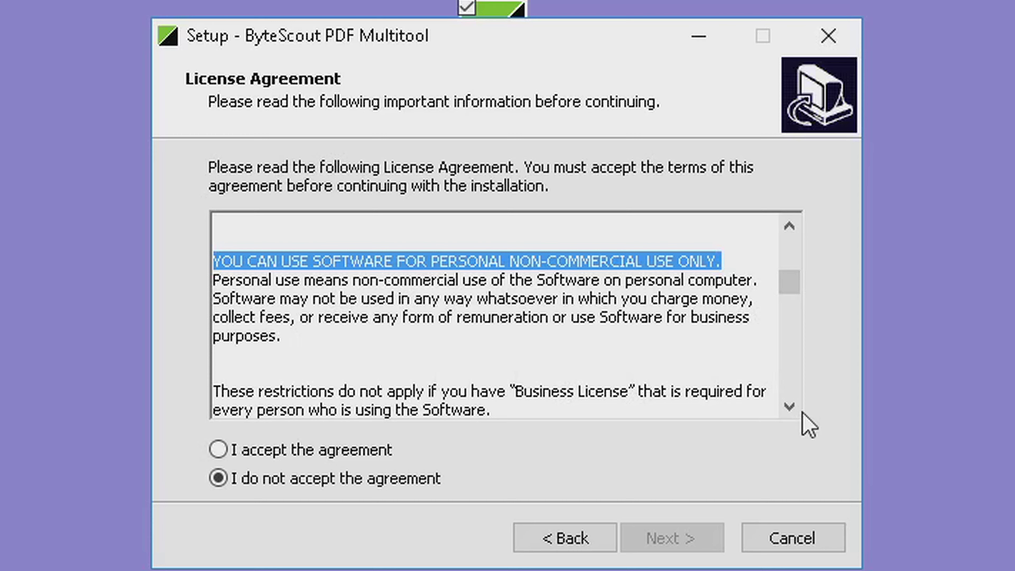
left_click_drag(793, 287, 805, 386)
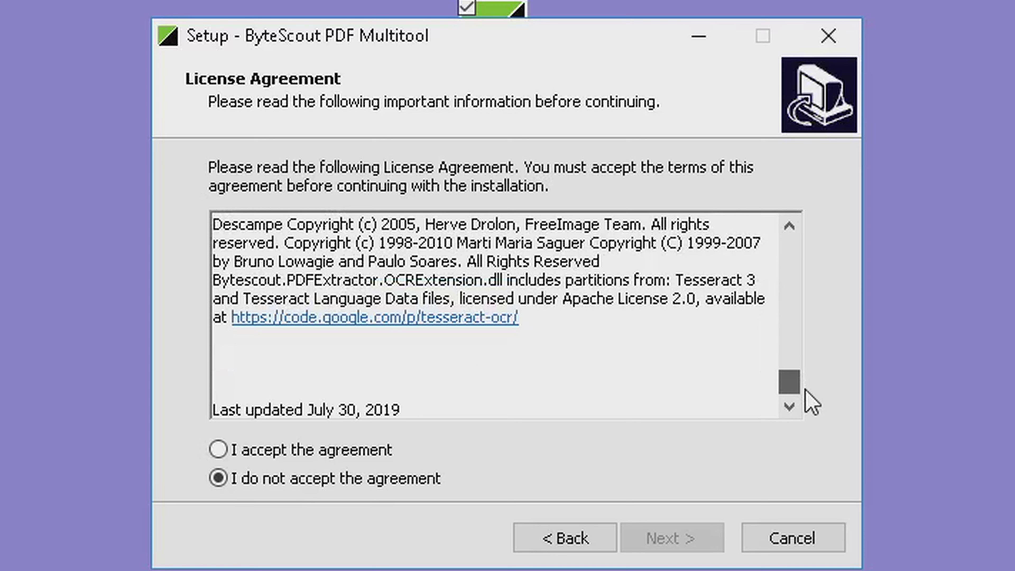
left_click_drag(805, 388, 804, 392)
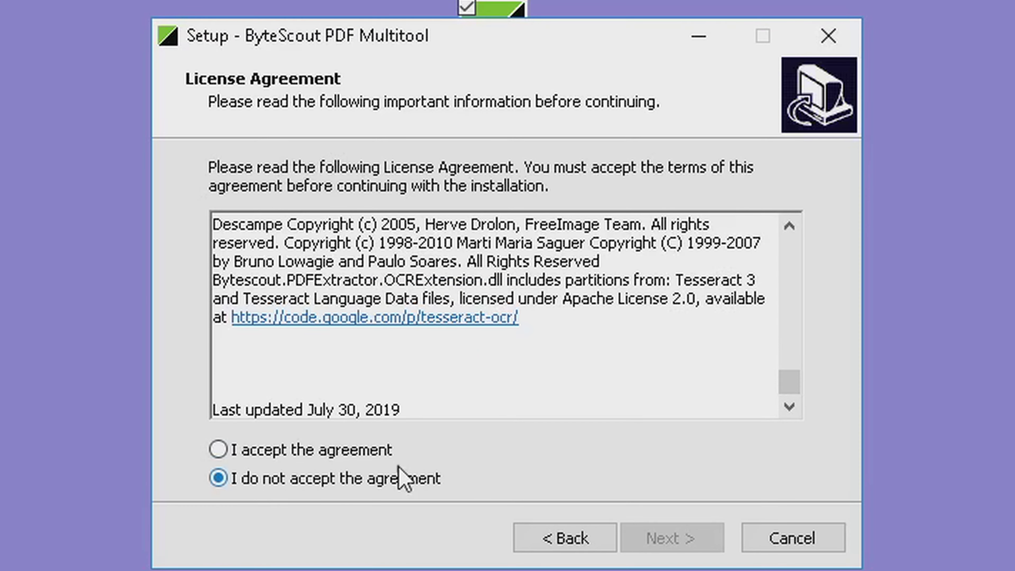
left_click(356, 450)
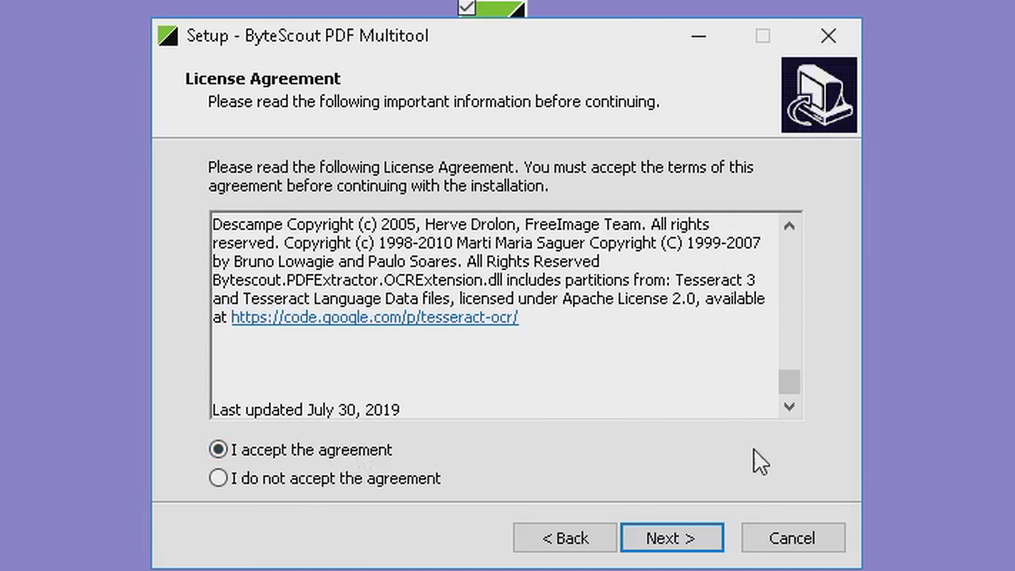
left_click(675, 539)
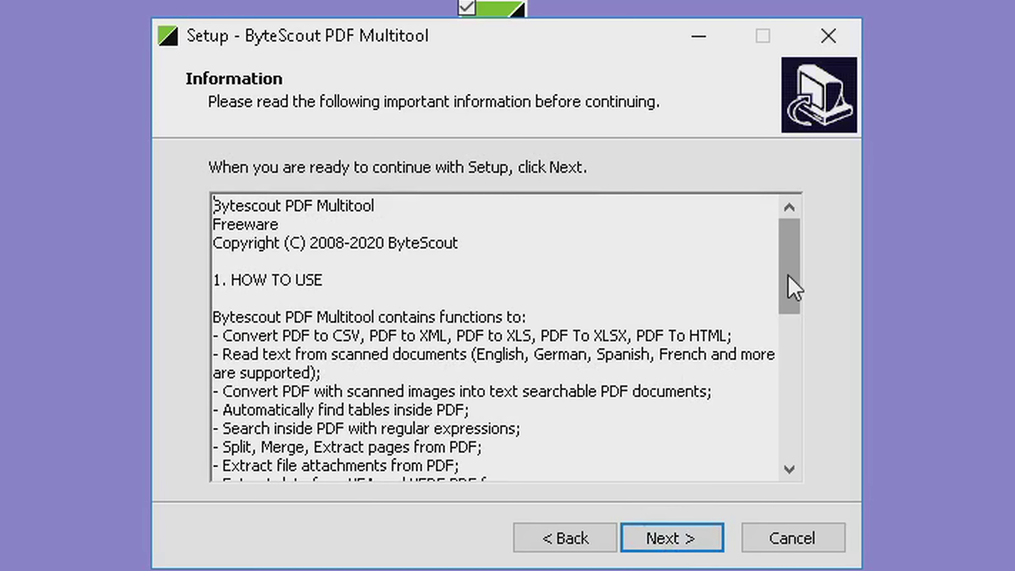
Keep the default install and Start Menu folders plus desktop icon, and install.
mouse_move(786, 275)
left_mouse_down()
mouse_move(794, 431)
mouse_move(795, 410)
left_mouse_up()
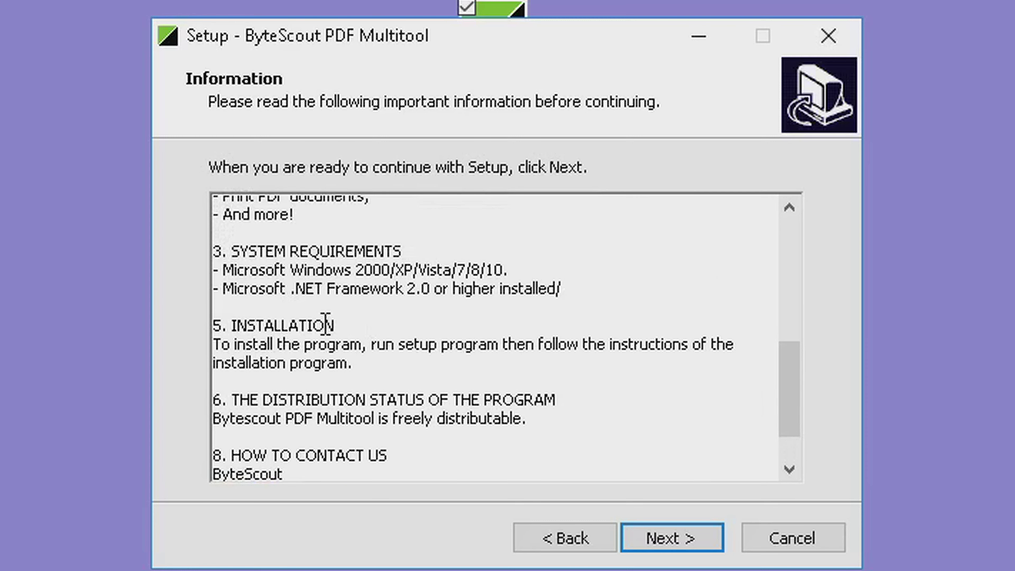
left_click_drag(259, 270, 544, 261)
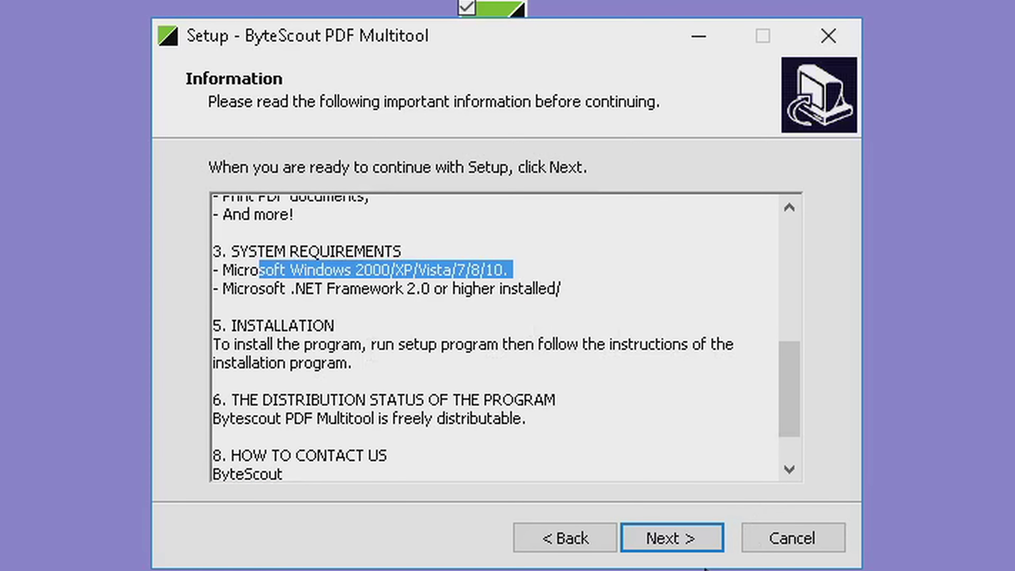
left_click(679, 541)
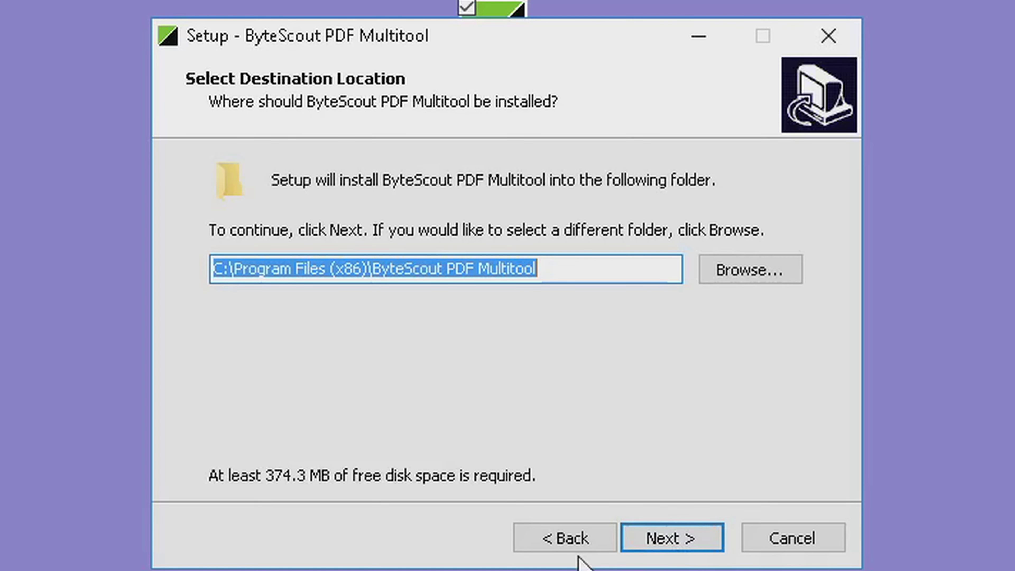
left_click(660, 548)
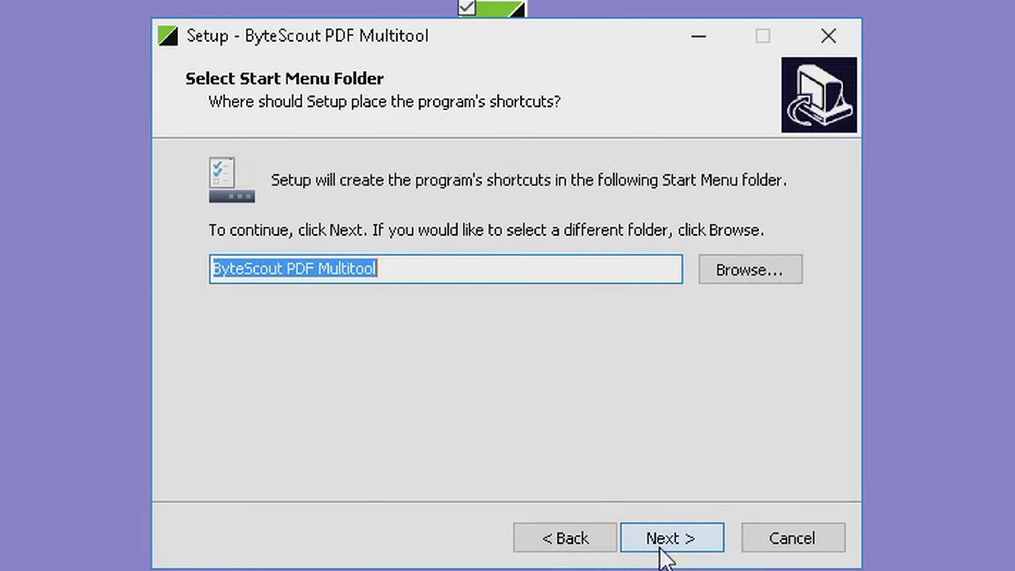
left_click(660, 549)
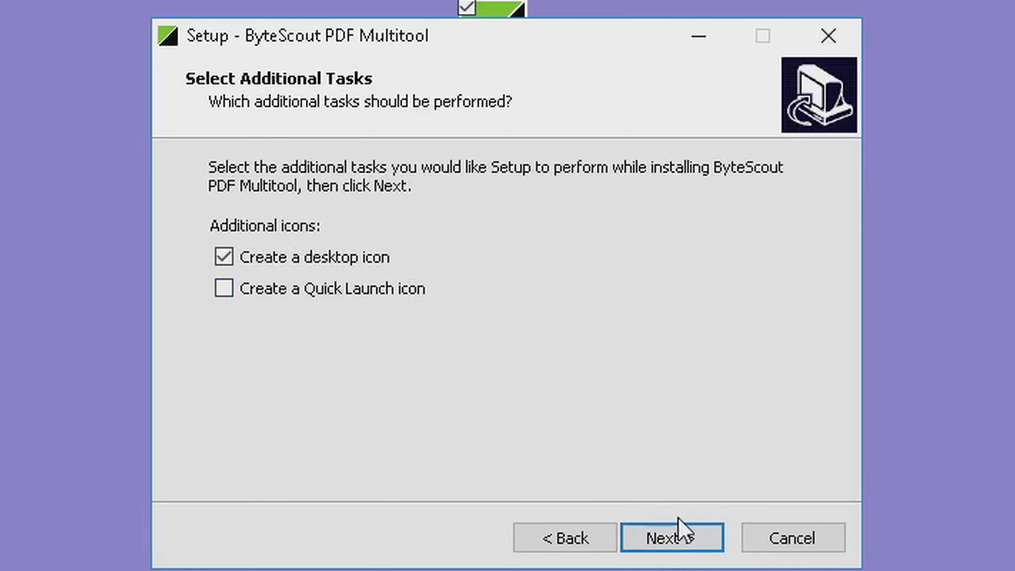
left_click(674, 545)
left_click(671, 542)
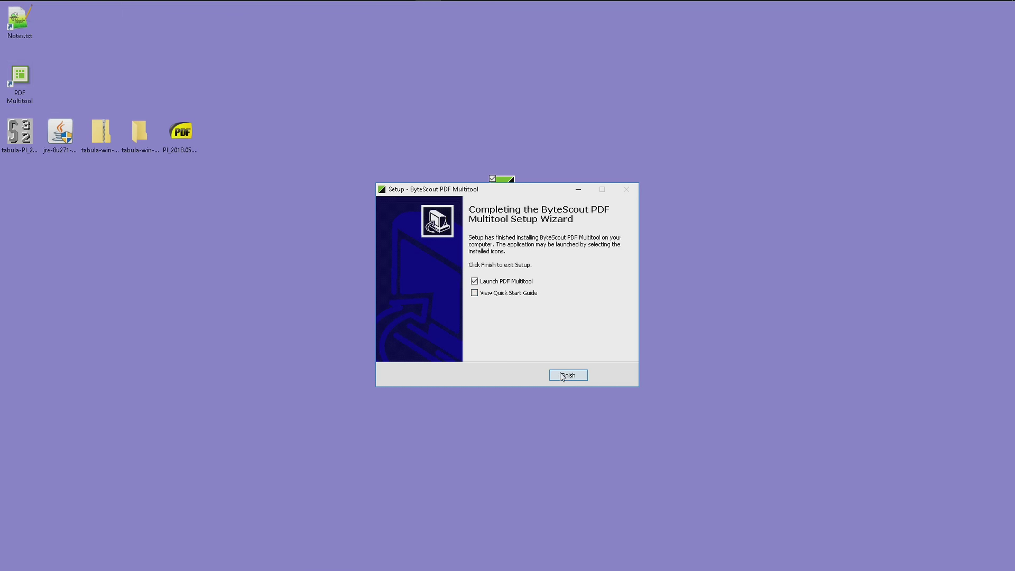
Finish the ByteScout setup with 'Launch PDF Multitool' ticked so its Startup Menu appears.
left_click(652, 540)
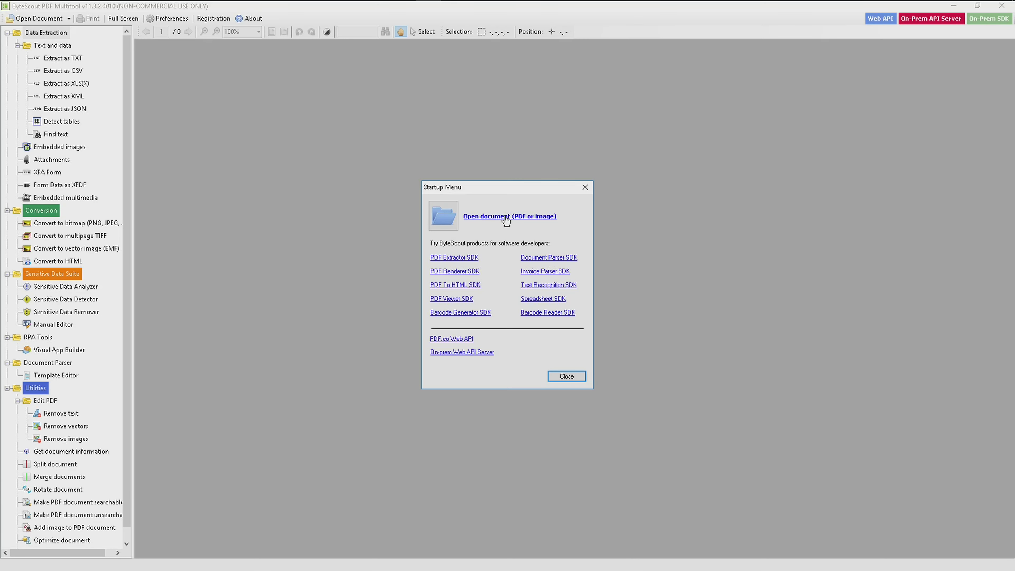
Load PI_2018.05.31_TeensTech_FINAL.pdf from the Desktop into PDF Multitool.
left_click(506, 220)
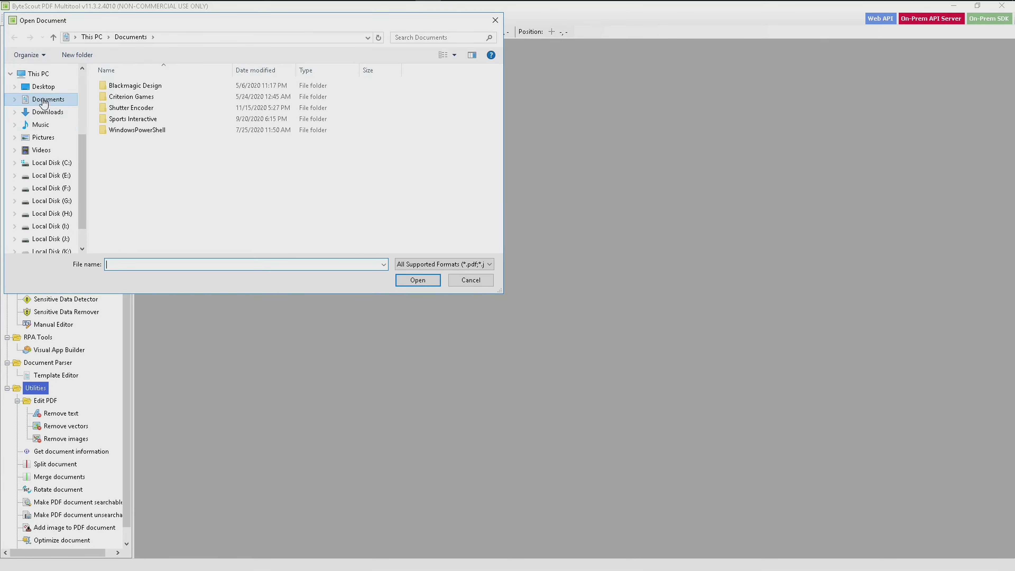
left_click(43, 86)
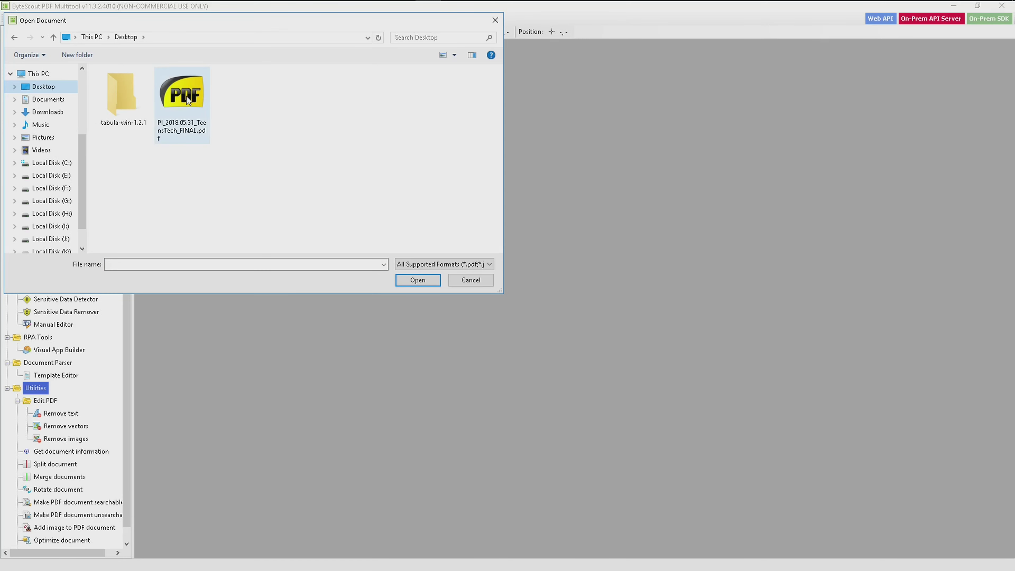
double_click(186, 96)
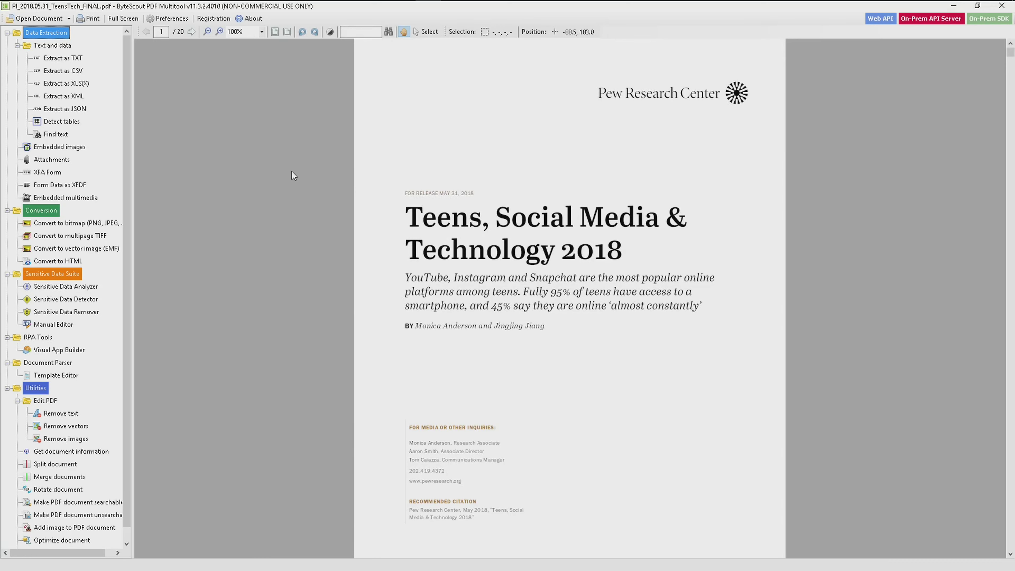
Page forward through the report to page 15, Appendix A: Detailed tables.
scroll(570, 217, "down", 1)
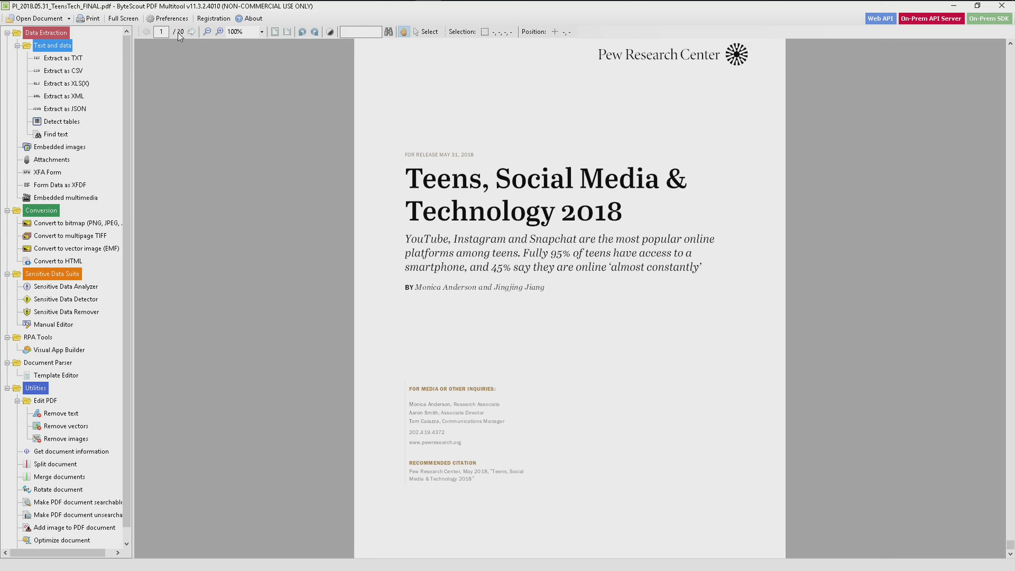
left_click(193, 31)
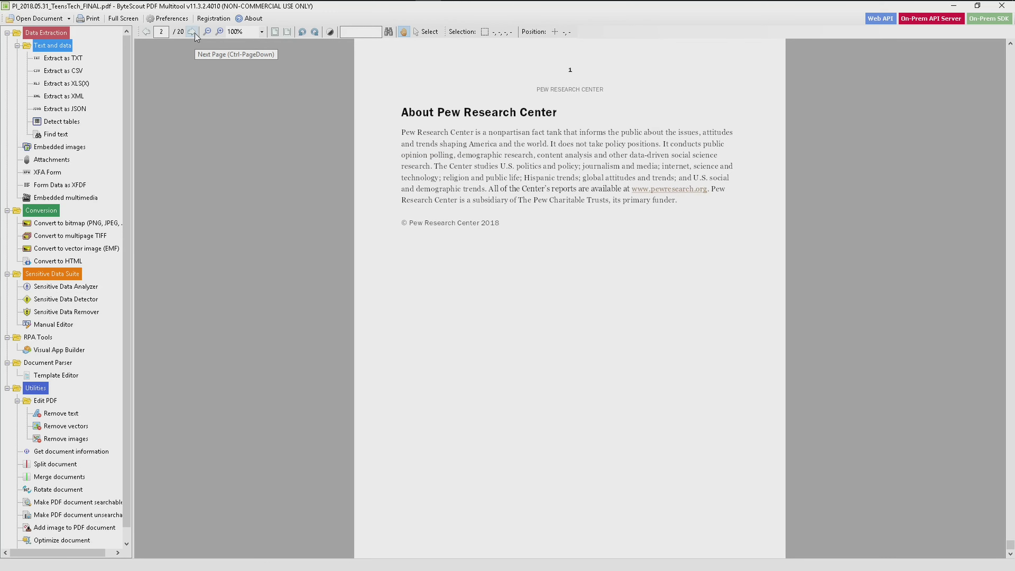
left_click(193, 32)
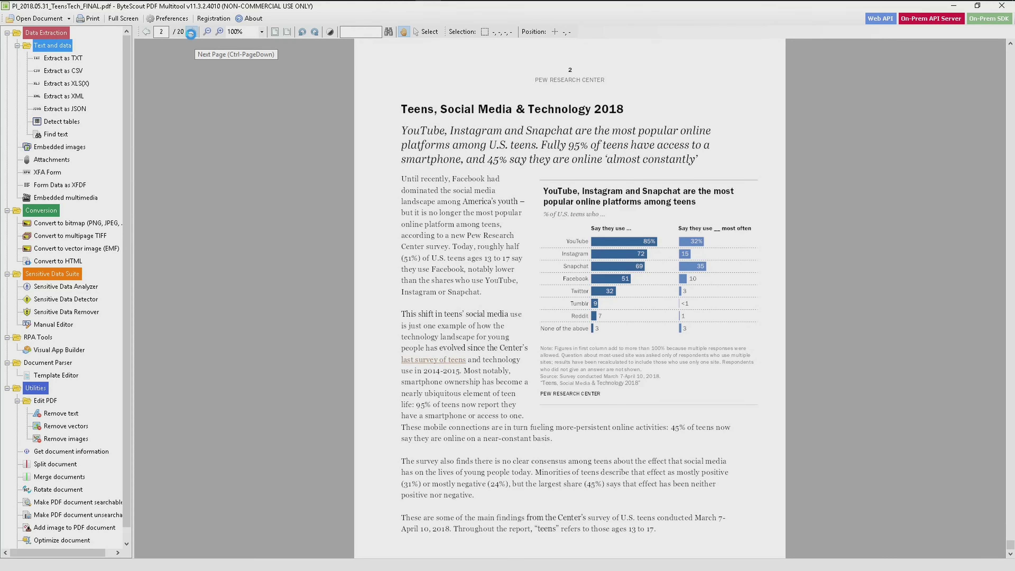
left_click(192, 32)
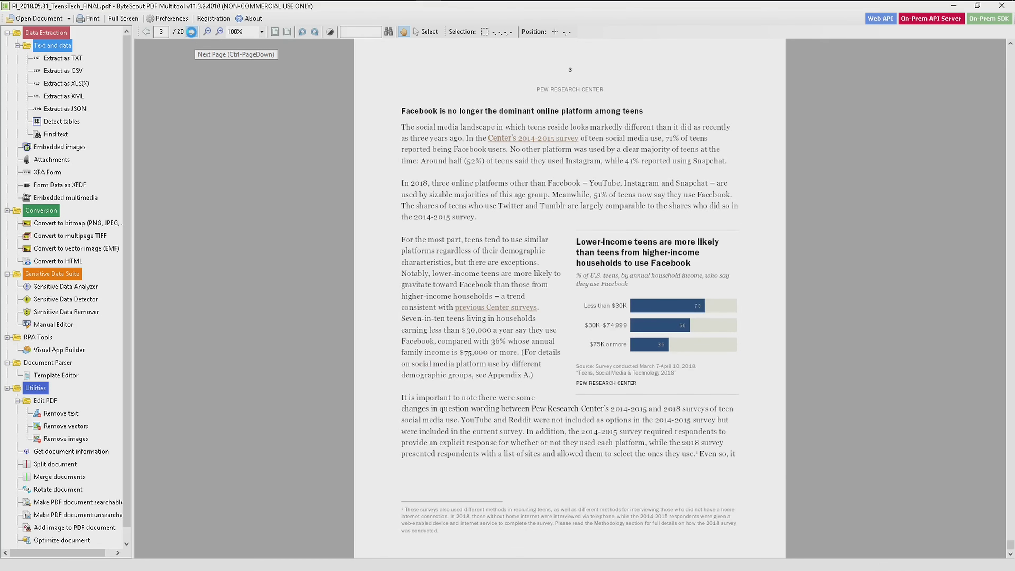
left_click(192, 32)
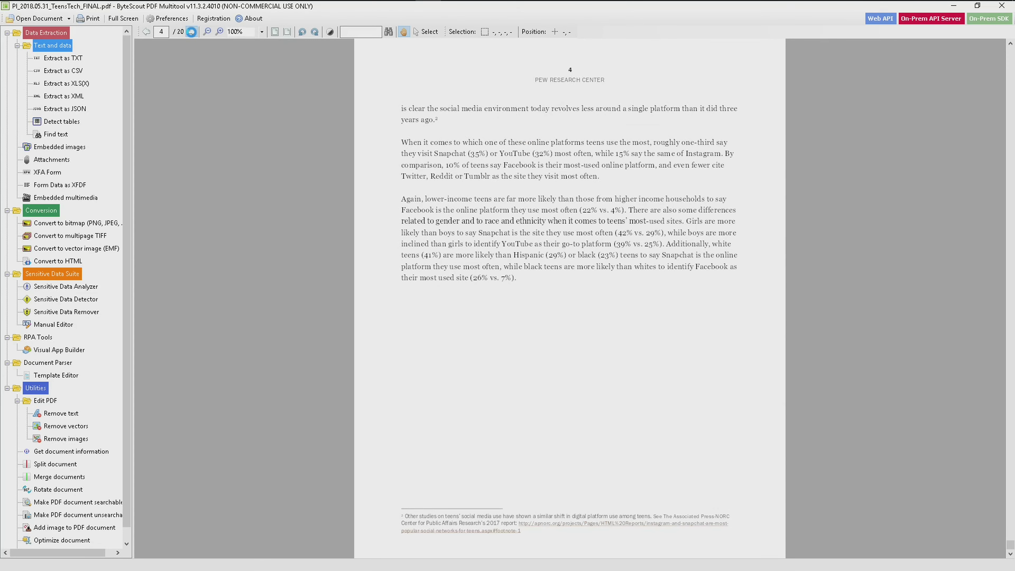
left_click(192, 32)
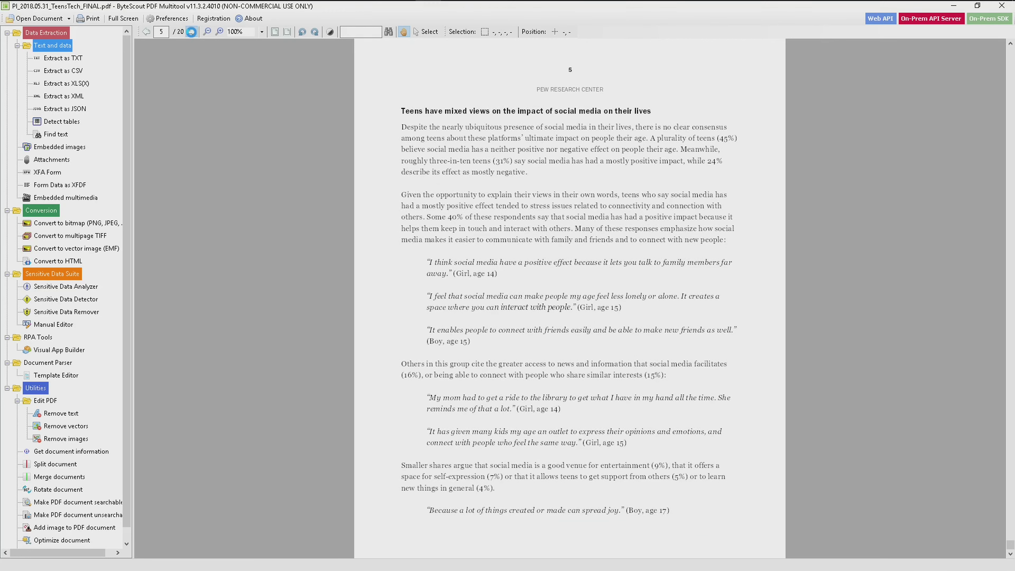
left_click(192, 32)
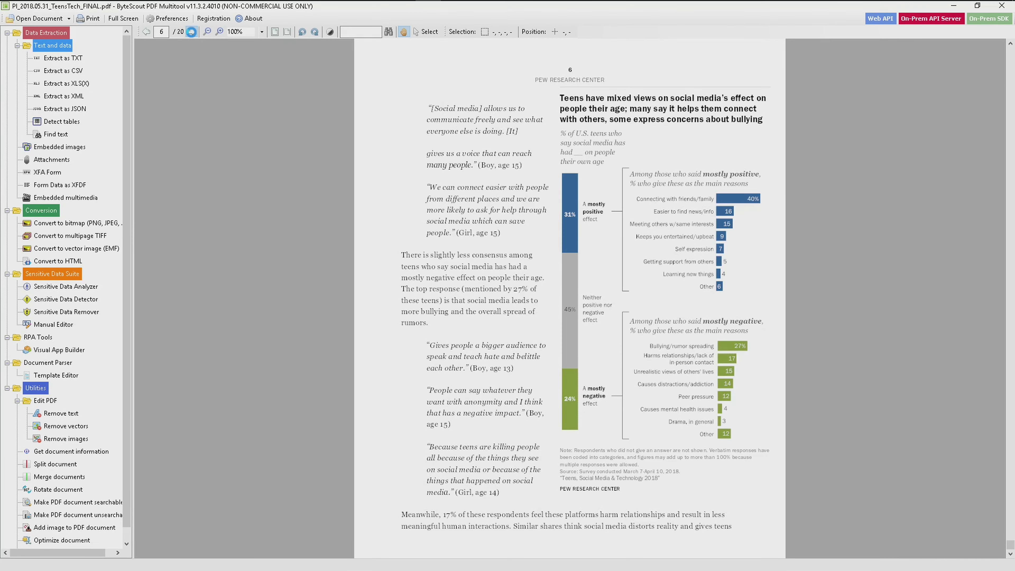
left_click(192, 32)
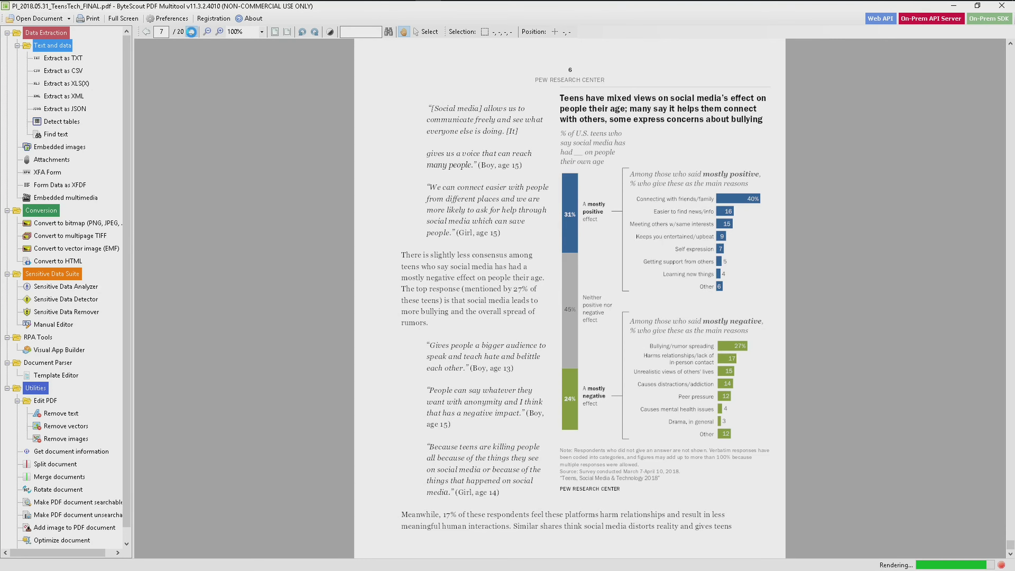
left_click(191, 32)
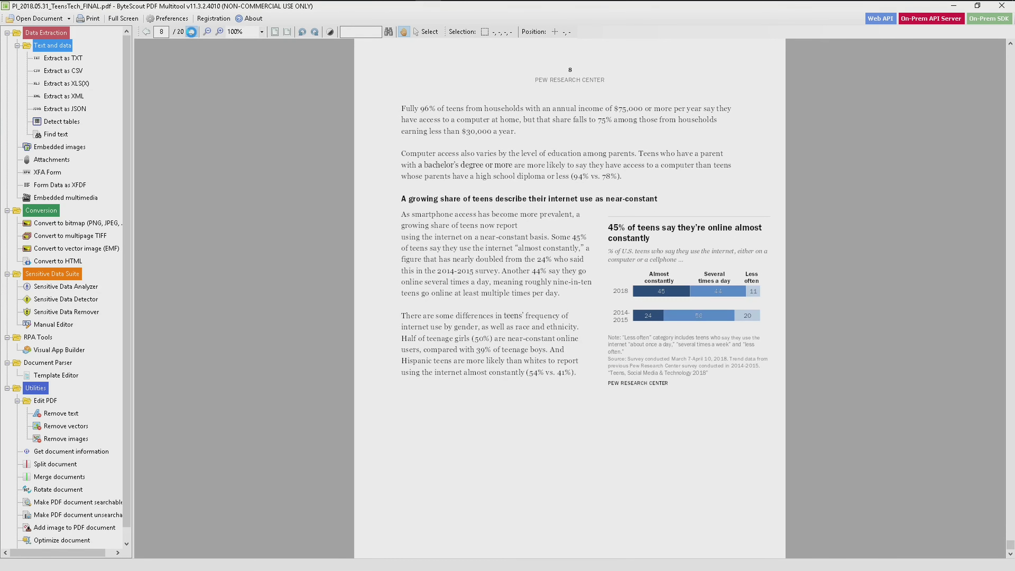
left_click(192, 33)
left_click(192, 32)
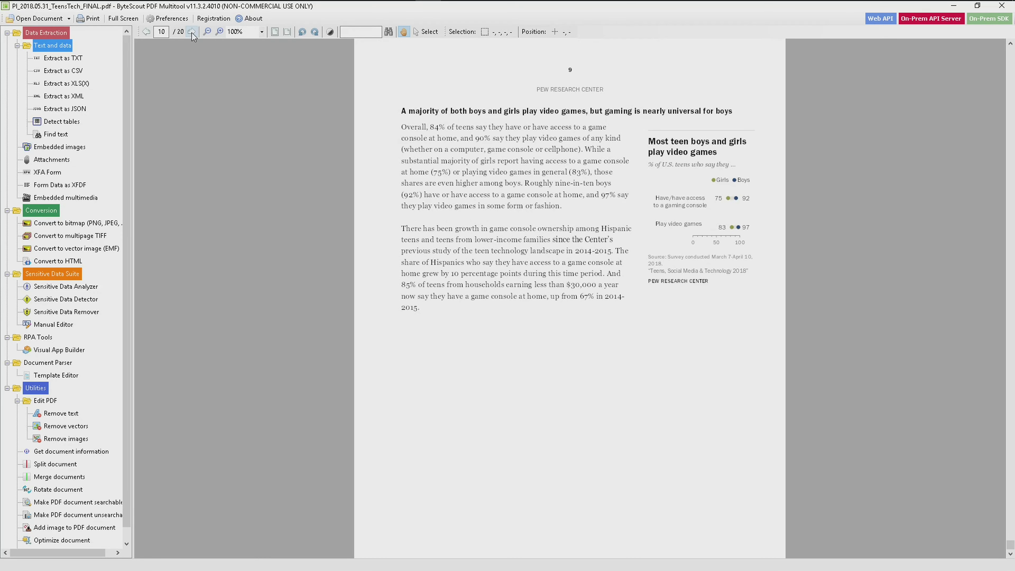
left_click(192, 32)
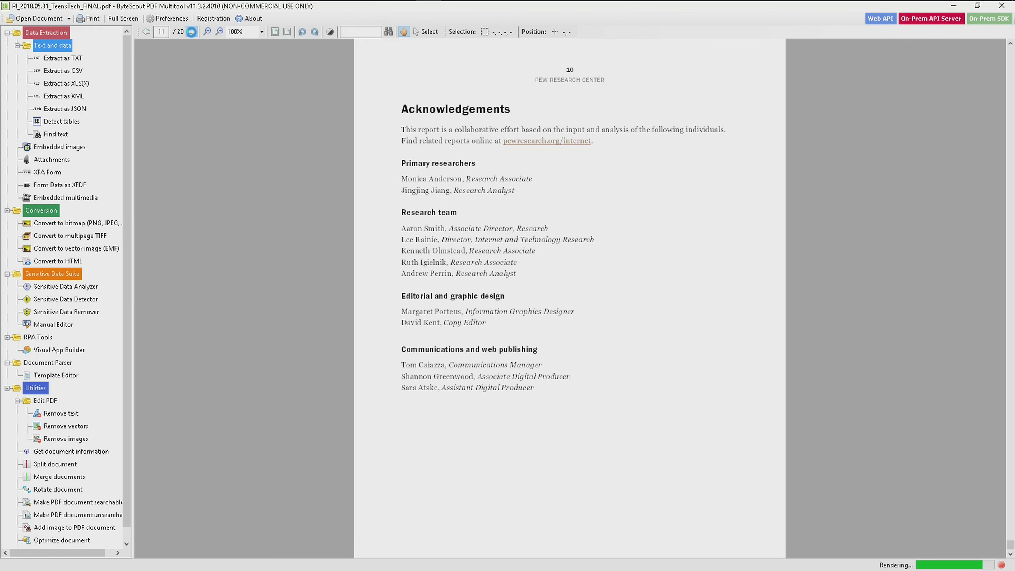
left_click(192, 32)
left_click(192, 32)
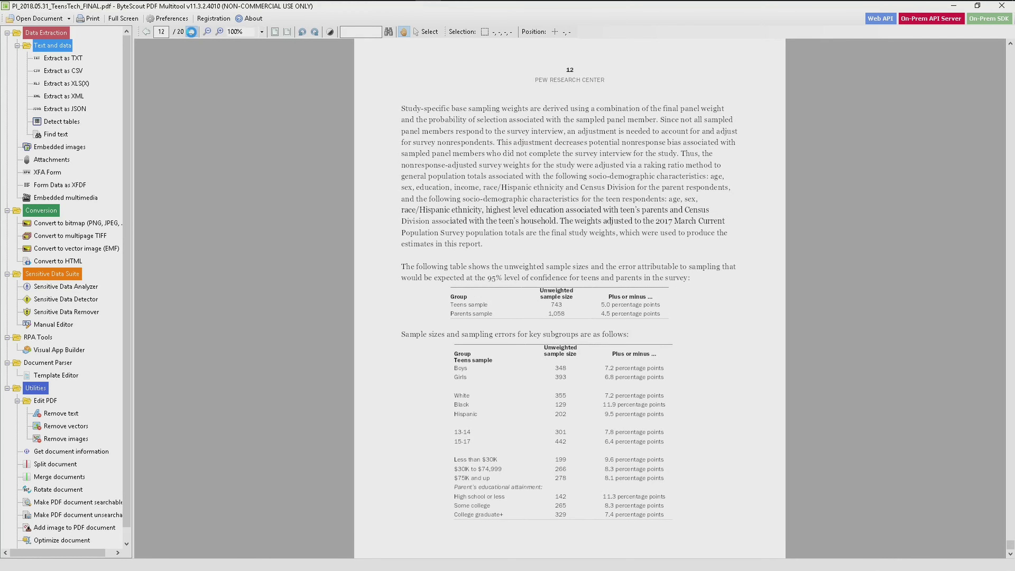
left_click(191, 32)
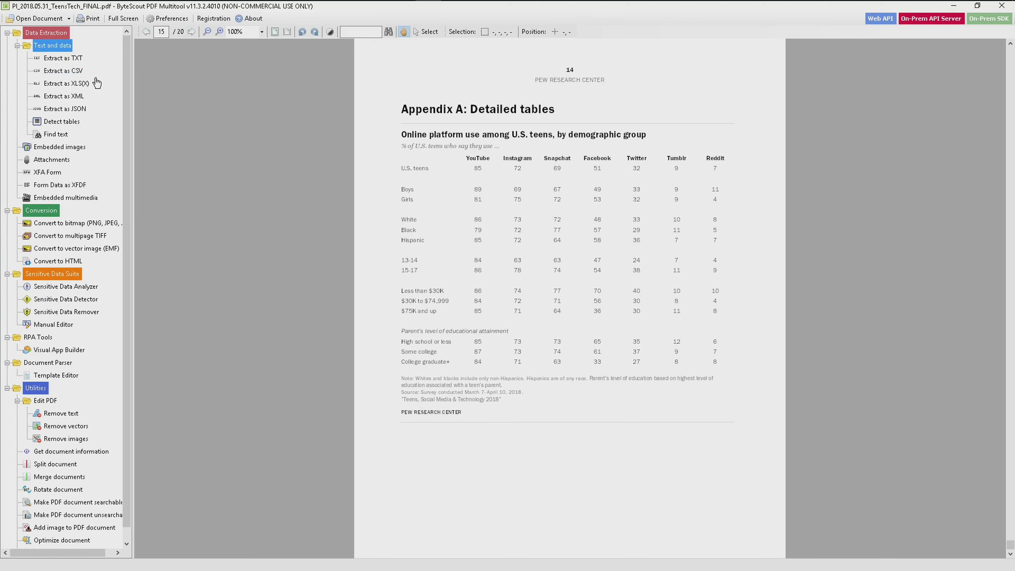
Detect the page-15 table in Content Groups And Borders mode and choose Extract as CSV.
left_click(60, 122)
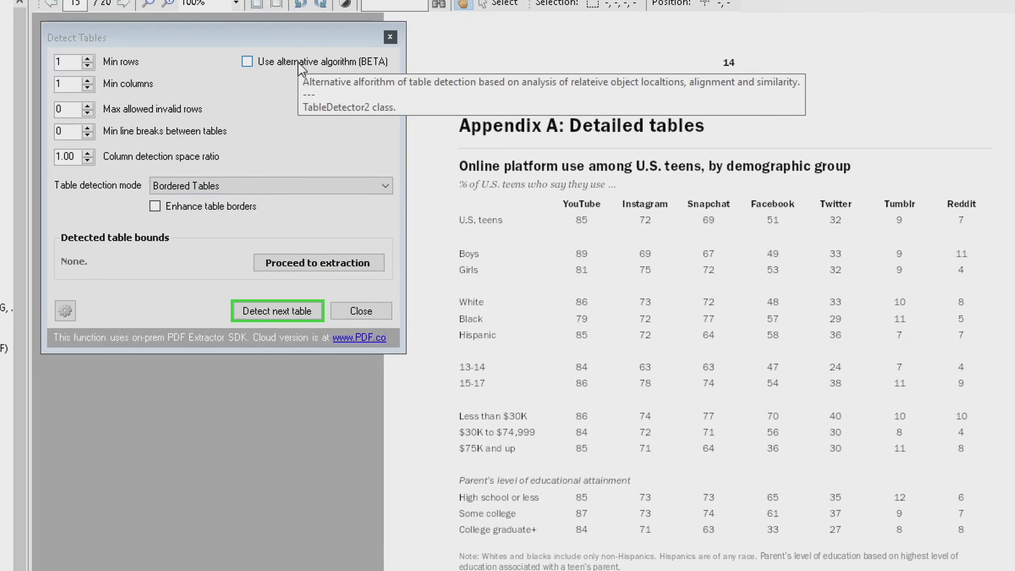
left_click(234, 187)
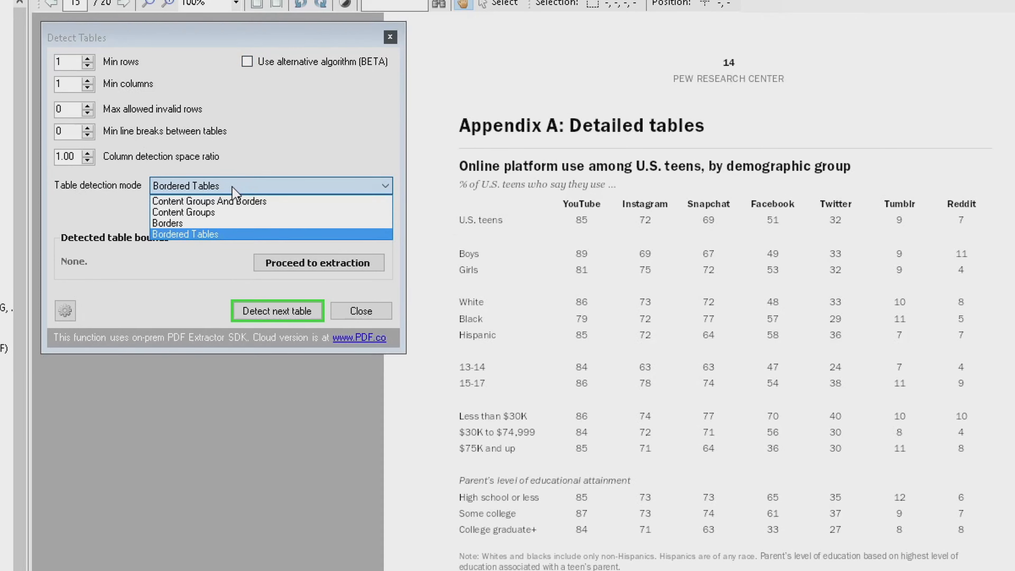
left_click(238, 203)
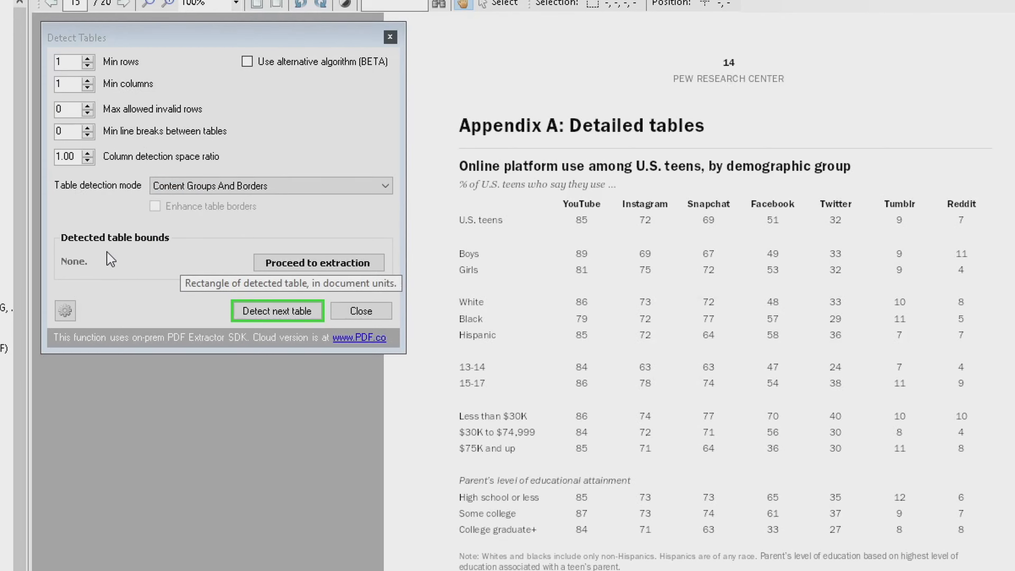
left_click(276, 313)
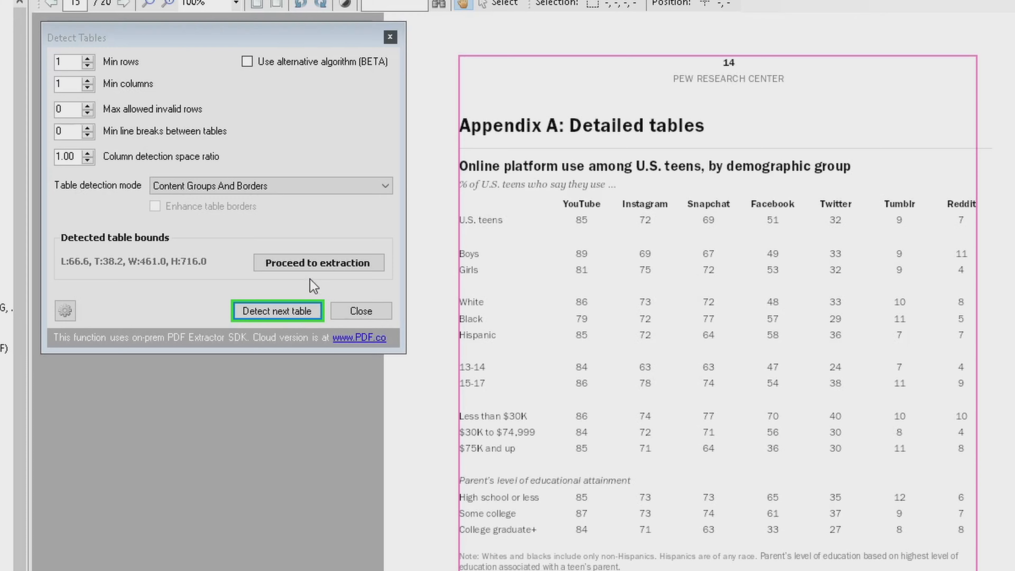
left_click(311, 266)
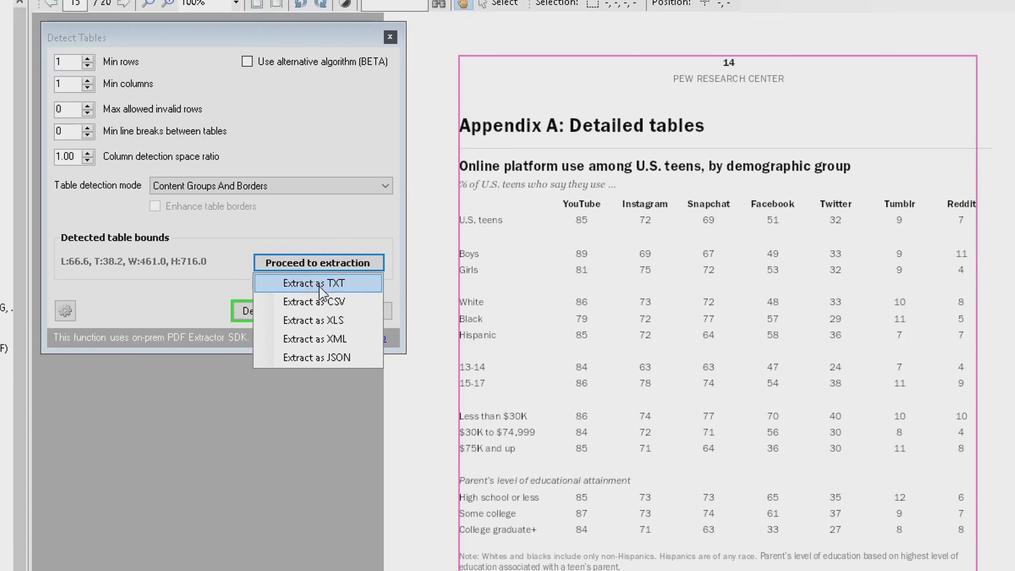
left_click(324, 304)
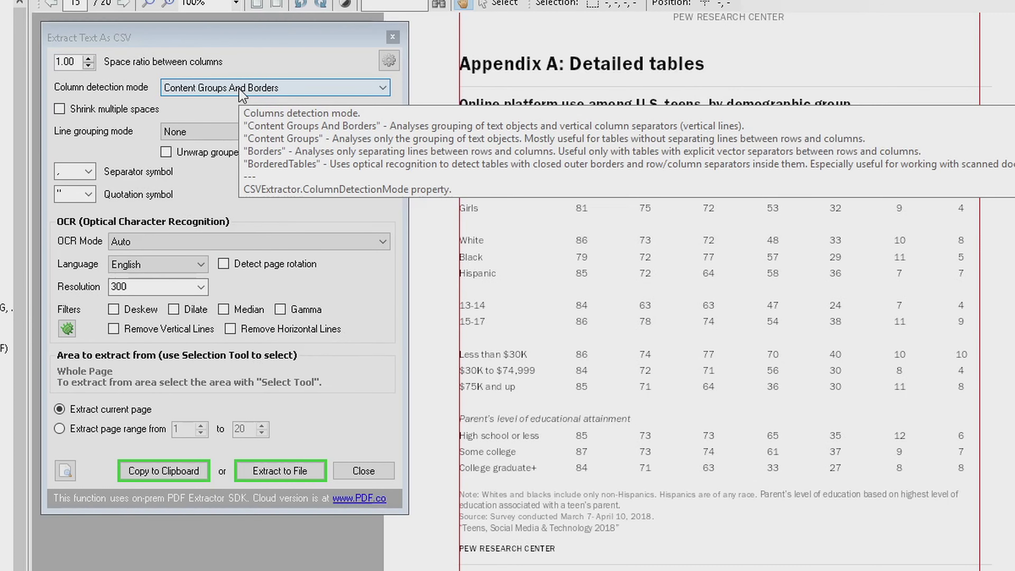
With OCR mode on Auto, extract page 15 to TeensTech_FINAL_page_15.csv on the Desktop.
left_click(208, 241)
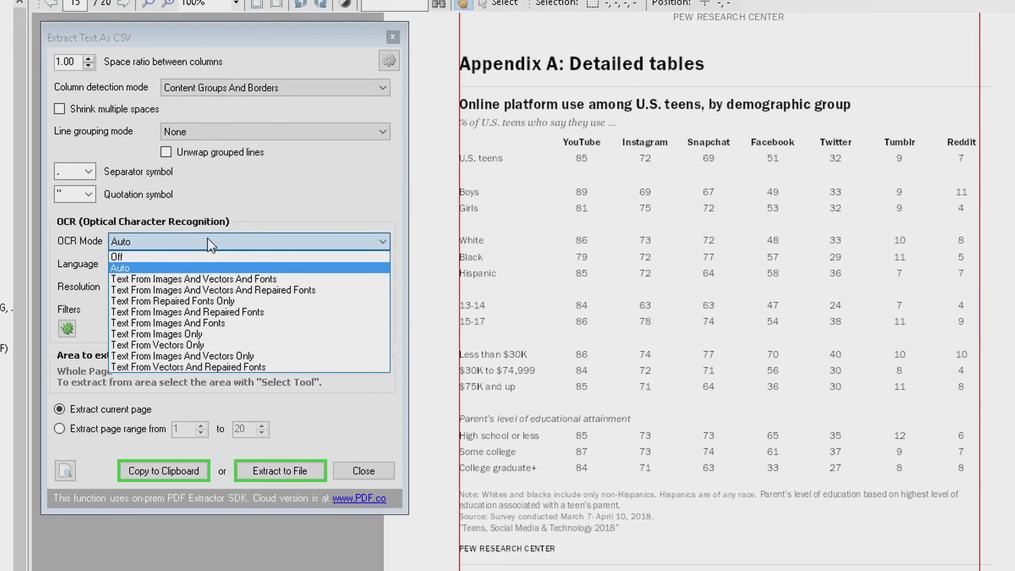
left_click(211, 242)
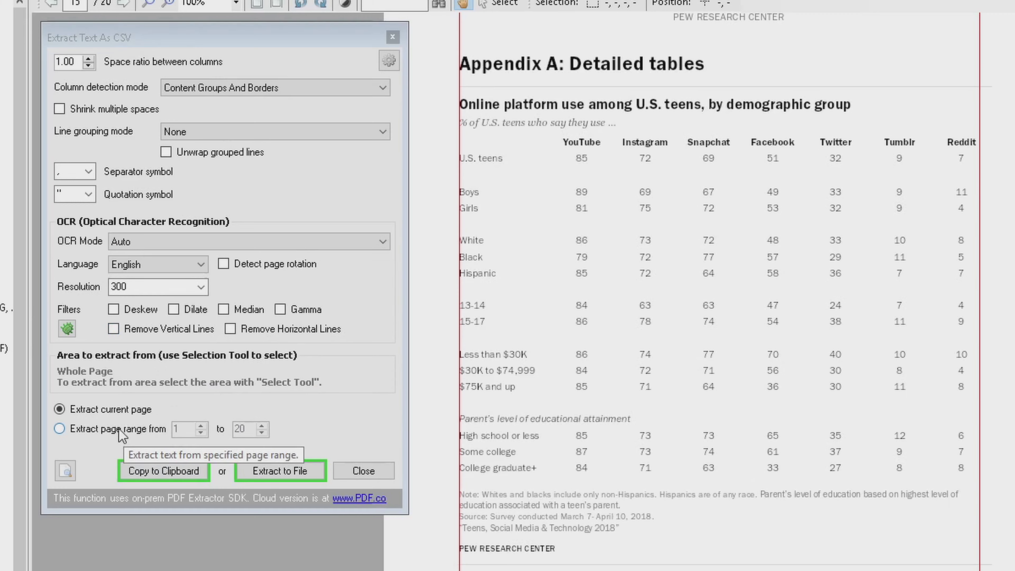
left_click(280, 471)
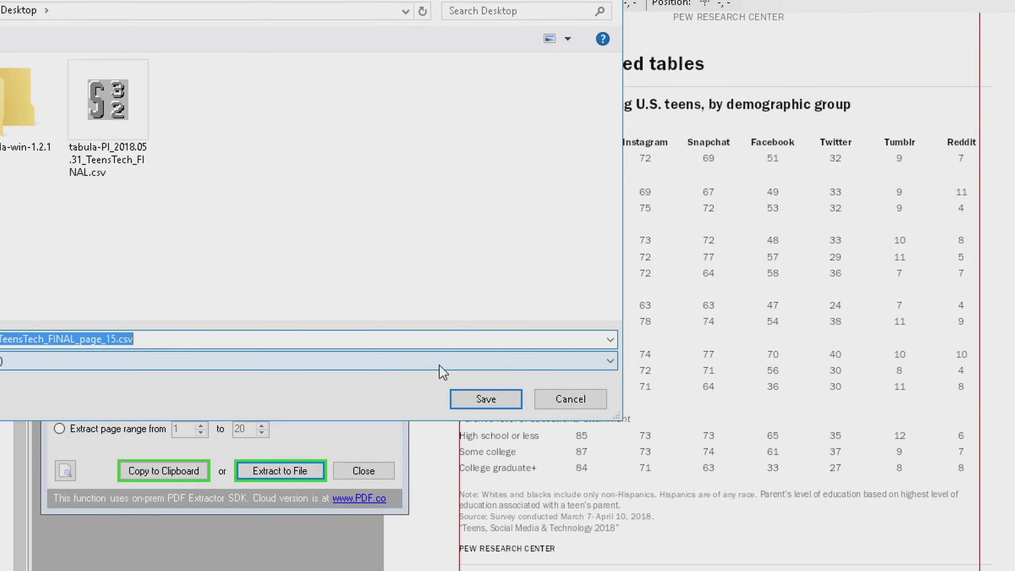
left_click(488, 402)
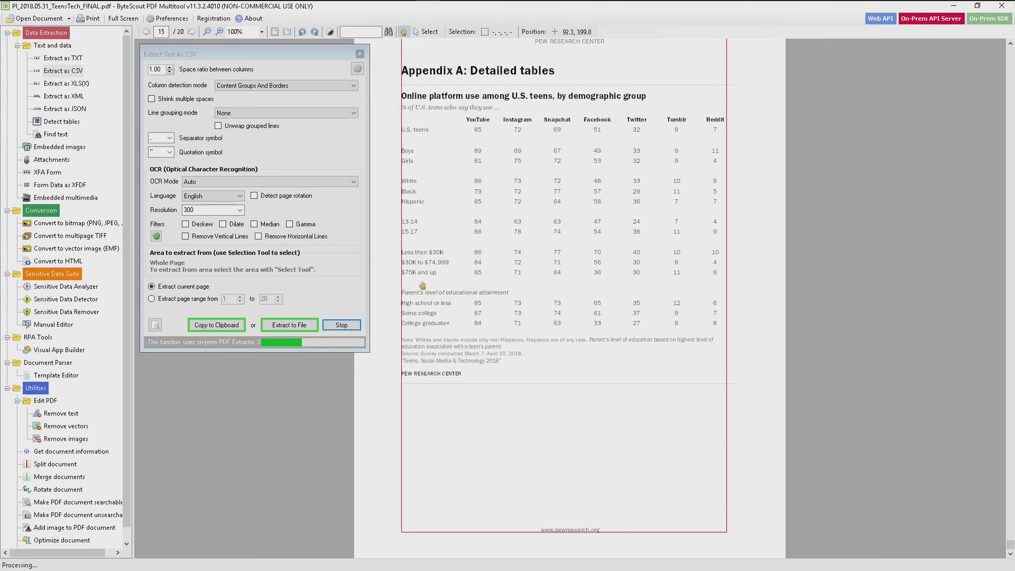
Start LibreOffice in Safe Mode with a blank Calc spreadsheet and bring up the Open dialog.
key("super")
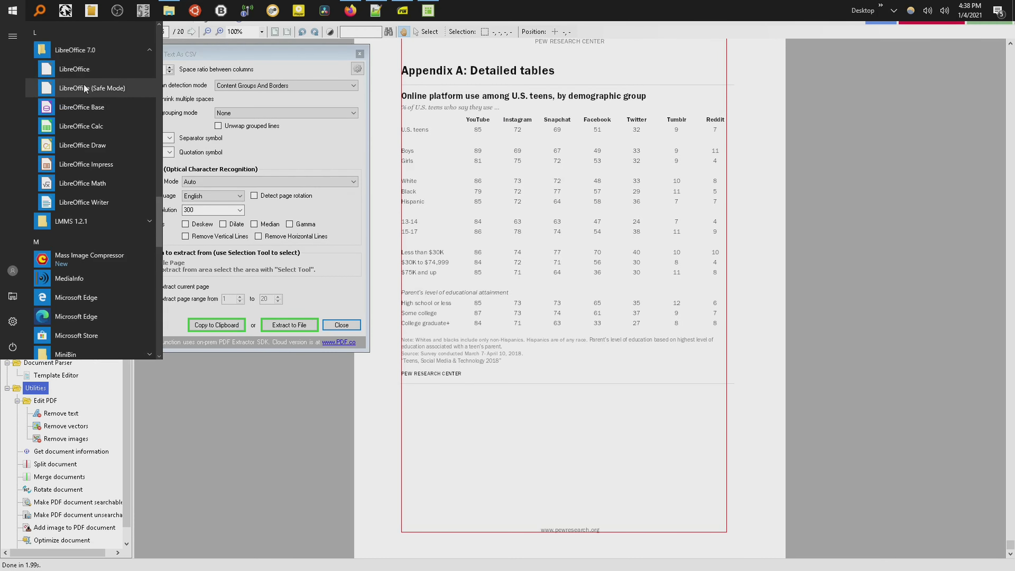
left_click(86, 89)
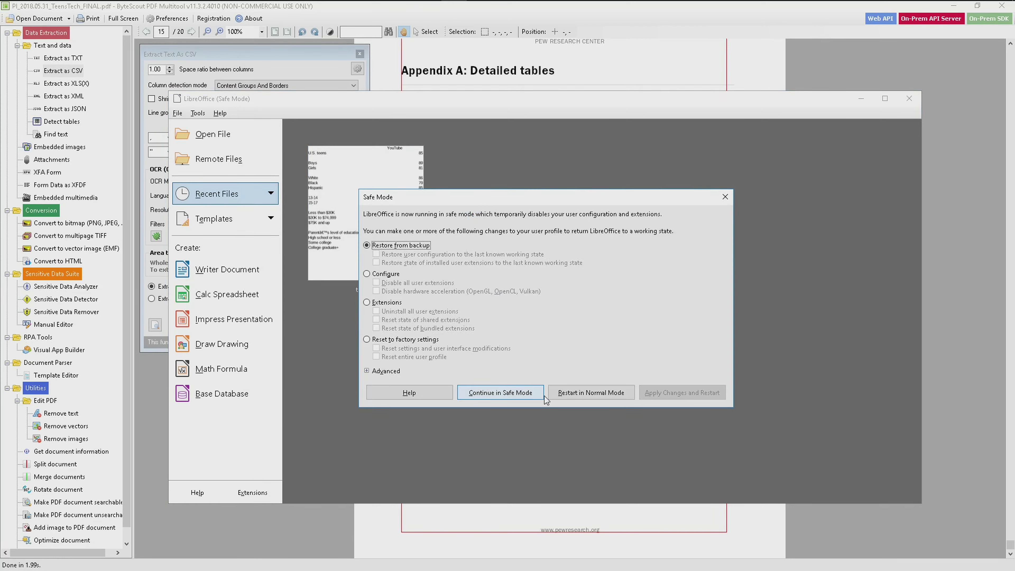
left_click(516, 392)
mouse_move(365, 213)
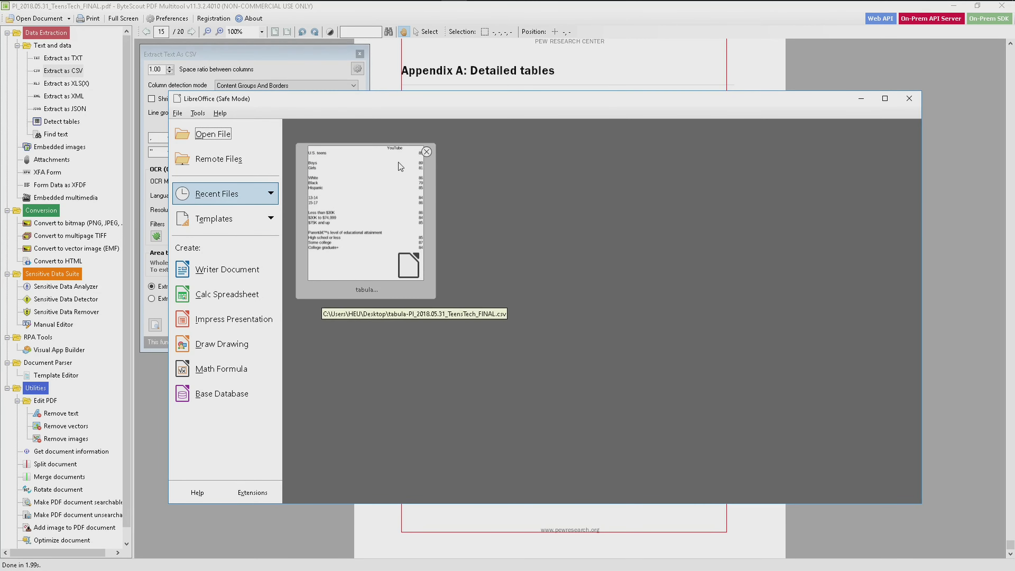
left_click(426, 152)
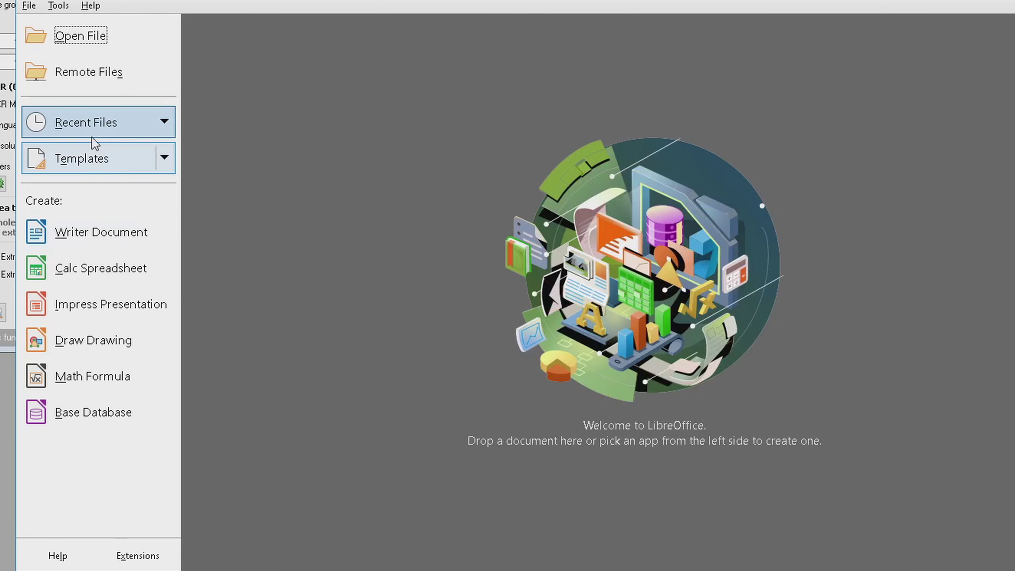
left_click(71, 265)
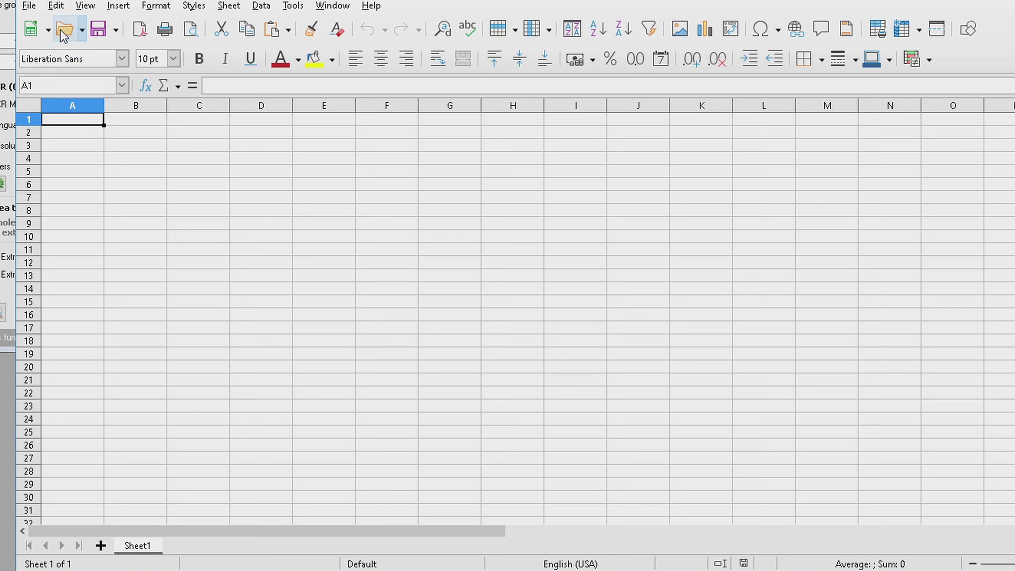
left_click(63, 29)
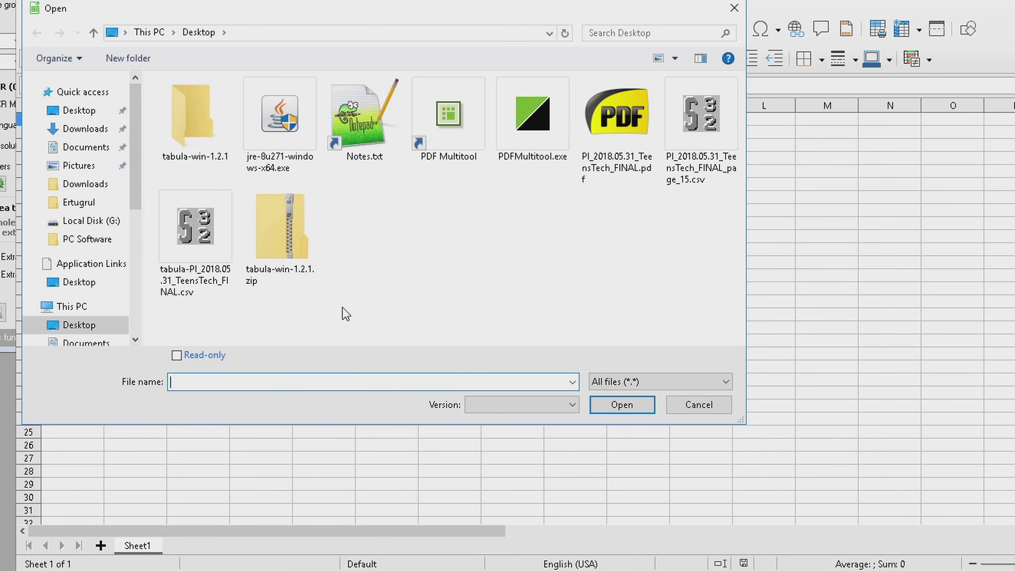
Import PI_2018.05.31_TeensTech_FINAL_page_15.csv via the Text Import preview, filling A1:H27.
double_click(696, 124)
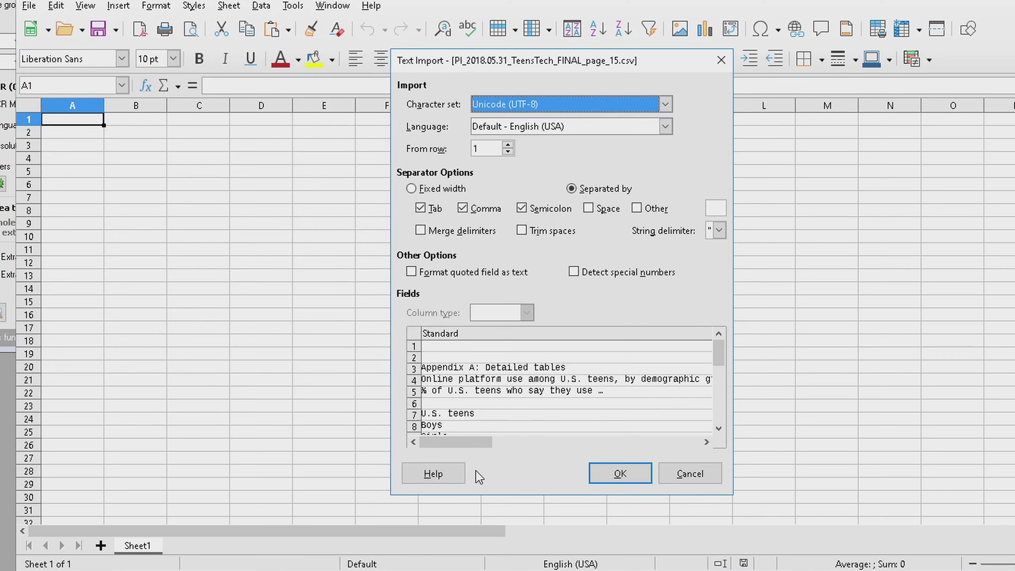
mouse_move(460, 443)
left_mouse_down()
mouse_move(676, 435)
mouse_move(455, 441)
left_mouse_up()
left_click_drag(718, 358, 722, 421)
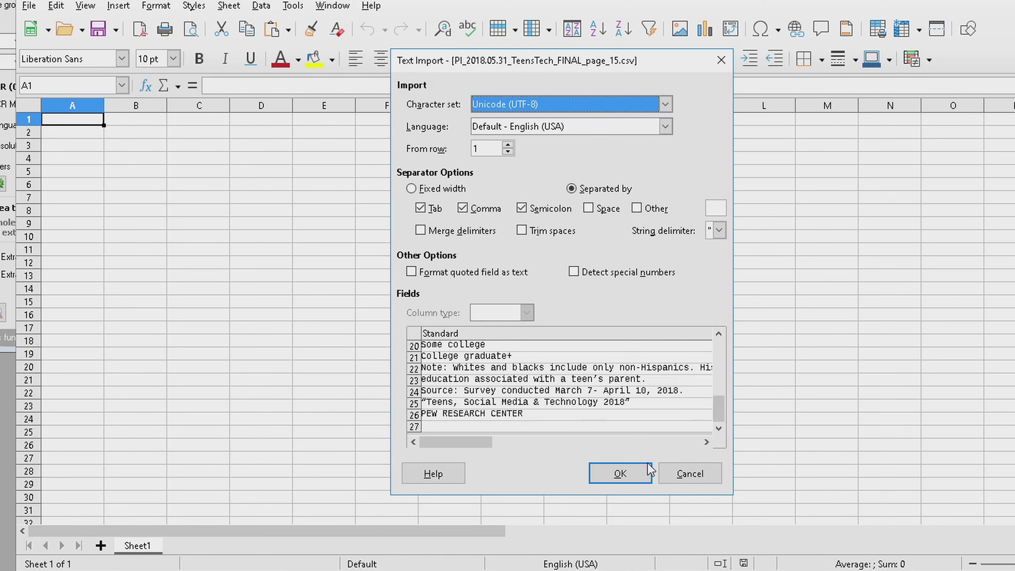
left_click(615, 476)
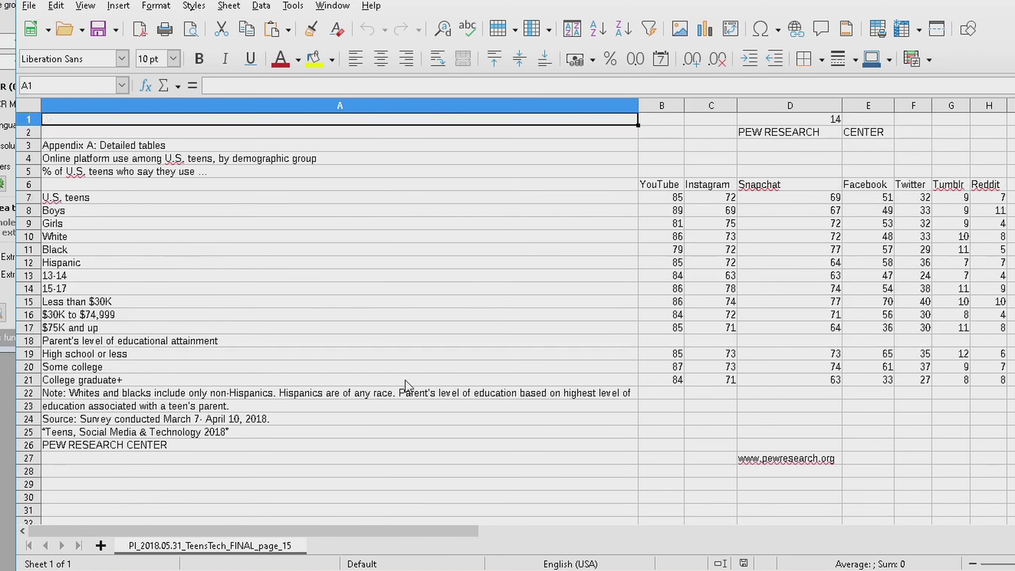
Spot-check imported Snapchat, Reddit and Instagram figures across teen groups, then save the sheet.
left_click(670, 201)
left_click(670, 236)
left_click(739, 266)
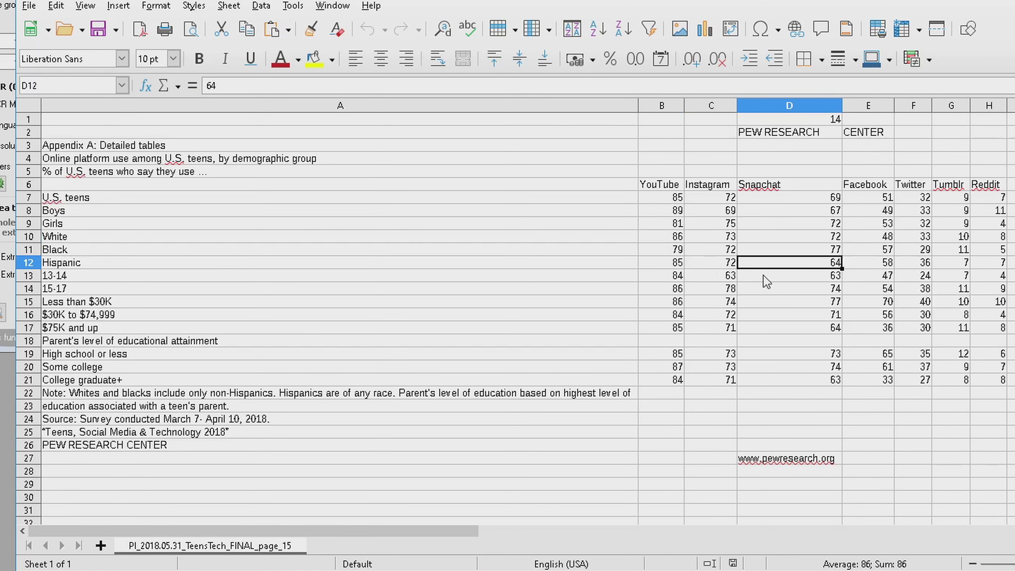
left_click(853, 318)
left_click(961, 289)
left_click(995, 211)
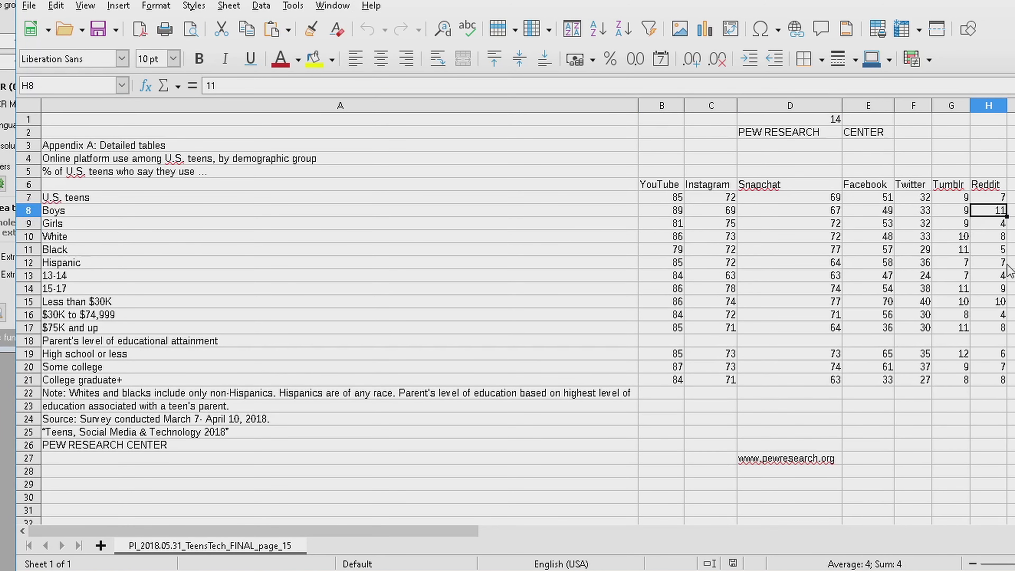
left_click(997, 263)
left_click(989, 316)
left_click(813, 356)
left_click(715, 264)
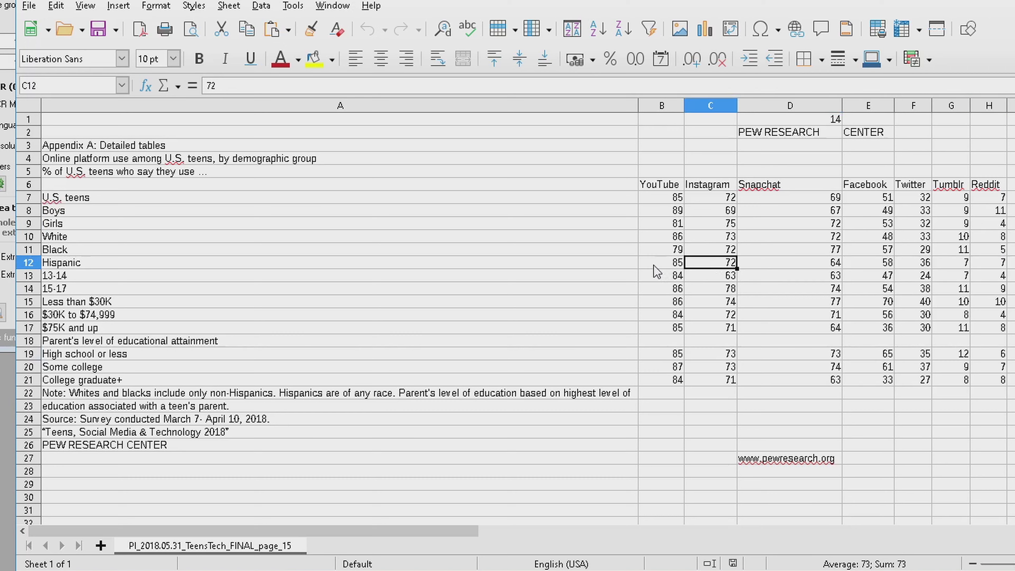
left_click(654, 251)
left_click(666, 199)
left_click(741, 226)
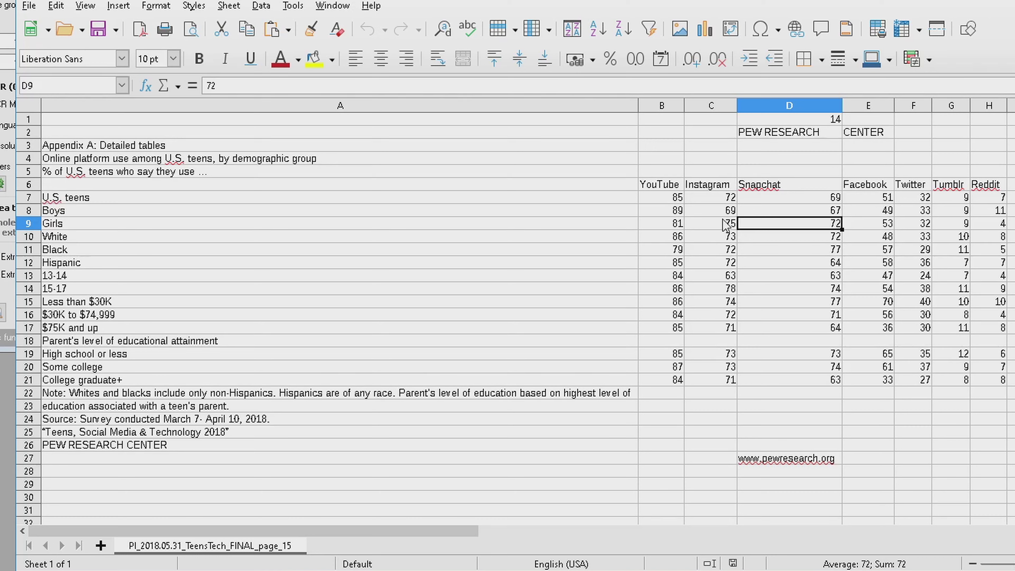
left_click(663, 250)
left_click(705, 239)
left_click(783, 238)
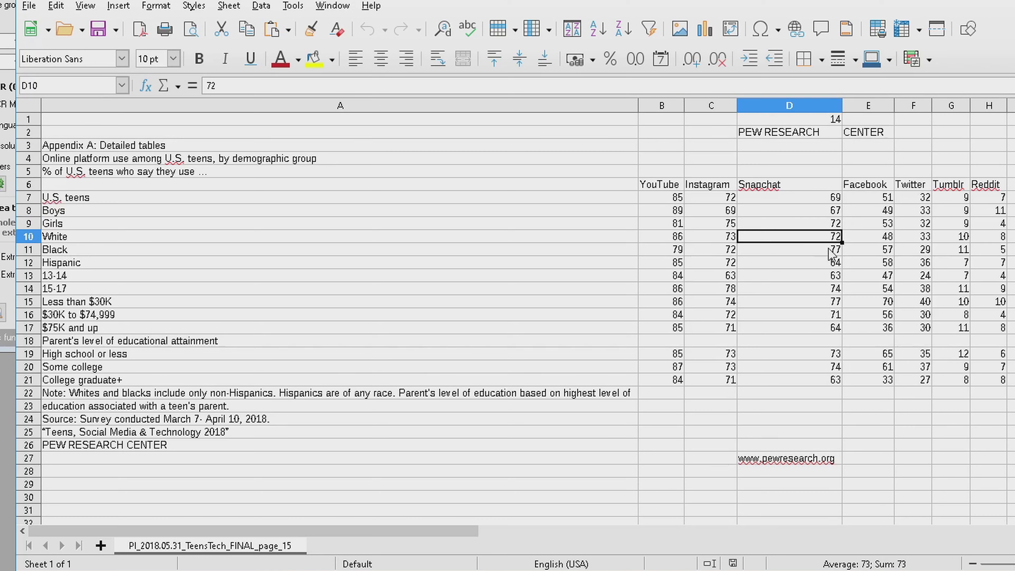
left_click(829, 250)
left_click(884, 250)
left_click(951, 250)
left_click(990, 223)
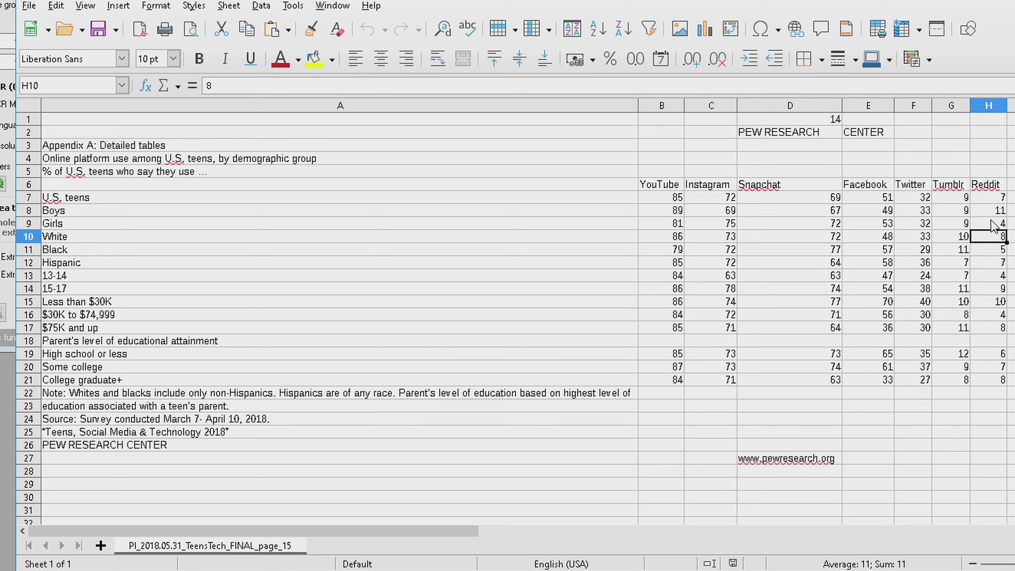
left_click(979, 212)
left_click(910, 209)
left_click(801, 216)
left_click(691, 224)
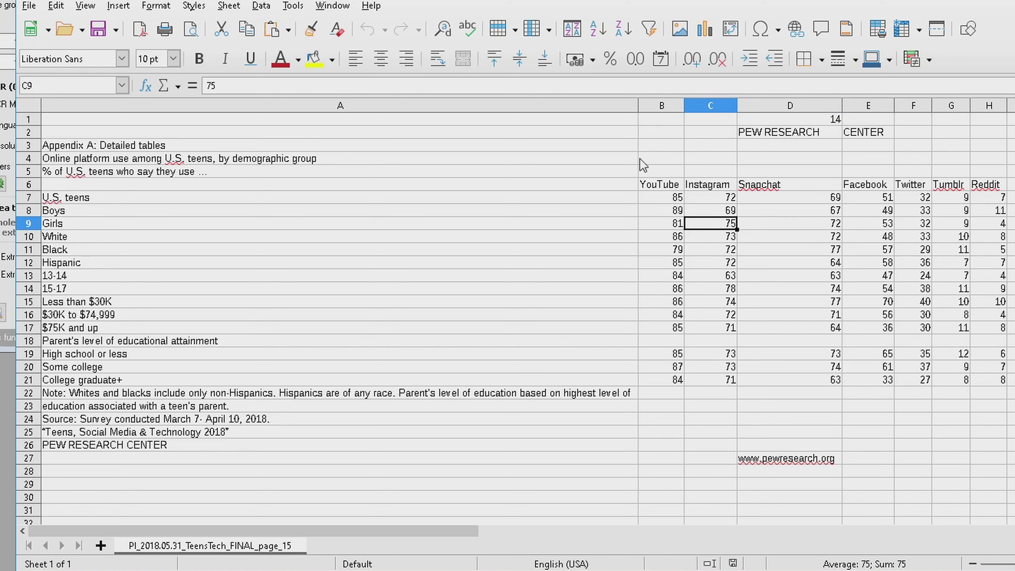
left_click(100, 32)
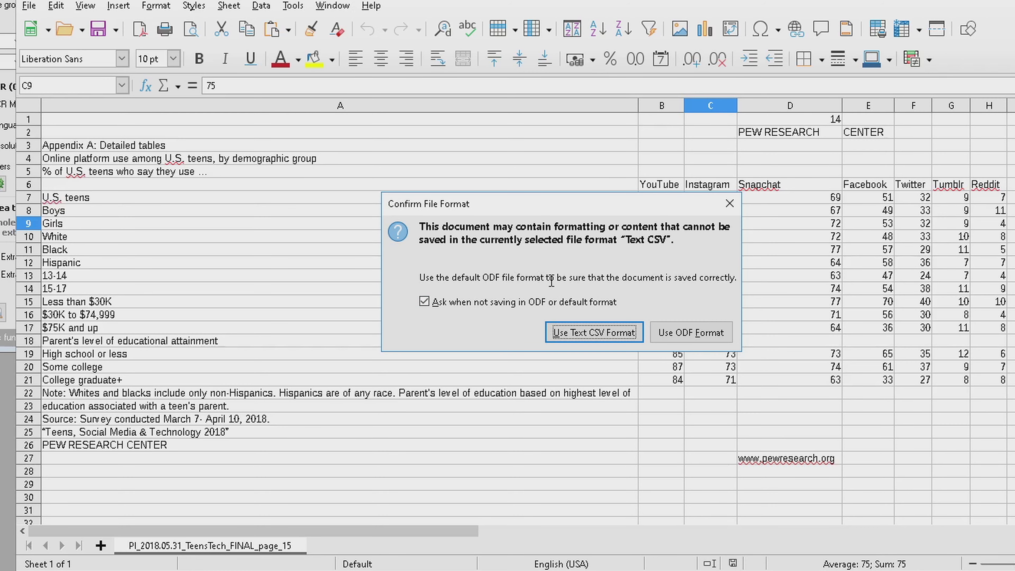
Save the sheet to the Desktop as PI_2018.05.31_TeensTech_FINAL_page_15.xlsx in Excel 2007–365 format.
left_click(690, 335)
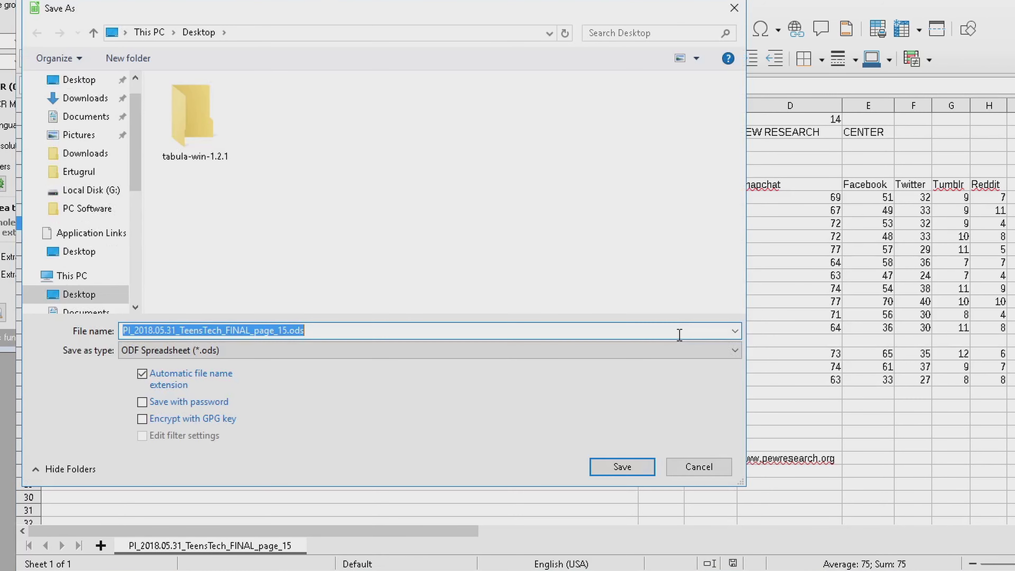
left_click(357, 350)
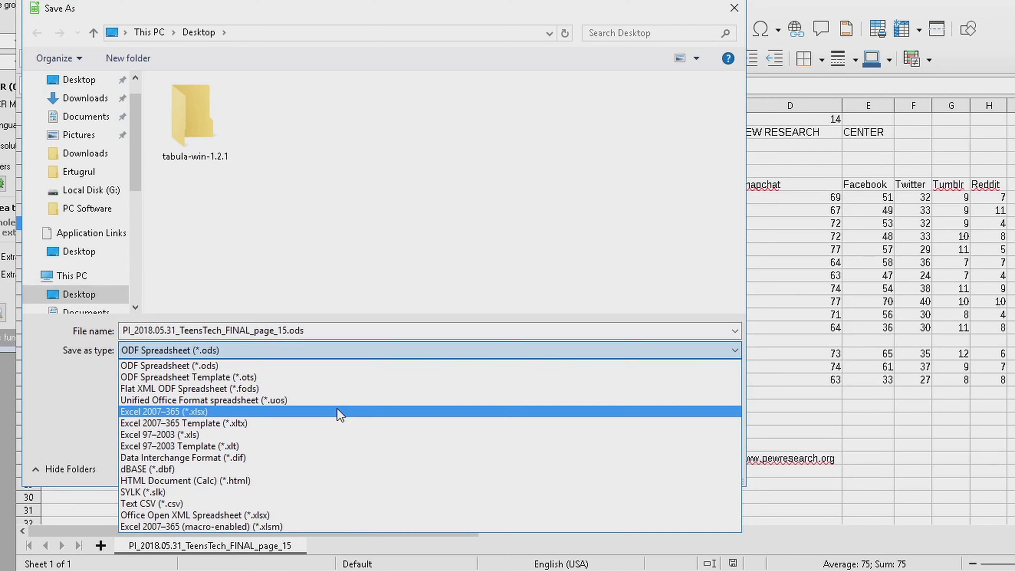
left_click(340, 412)
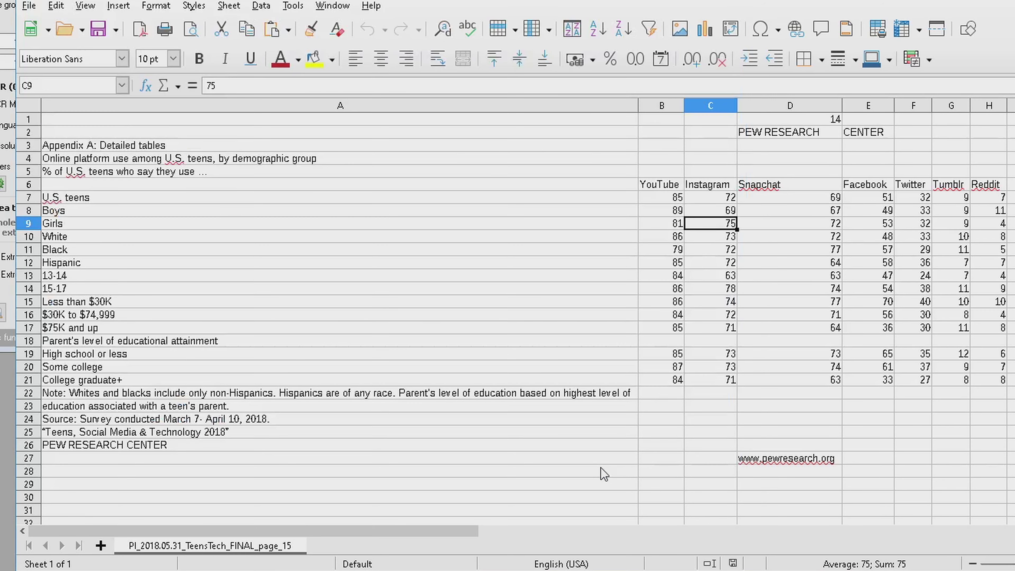
left_click(600, 468)
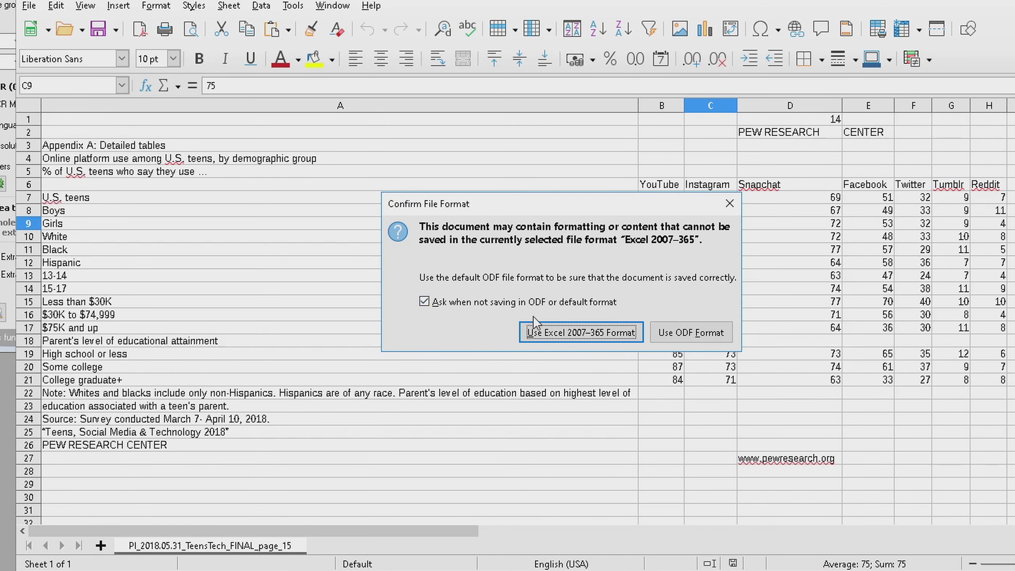
left_click(554, 338)
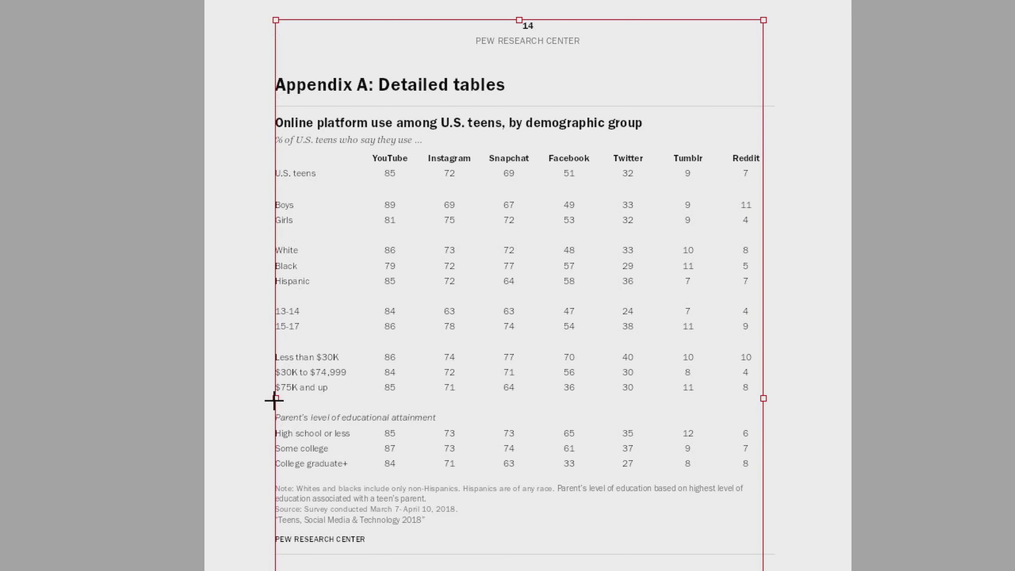
Widen the red selection box past the row labels and Reddit column, adjusting its top and bottom.
left_click_drag(275, 400, 230, 398)
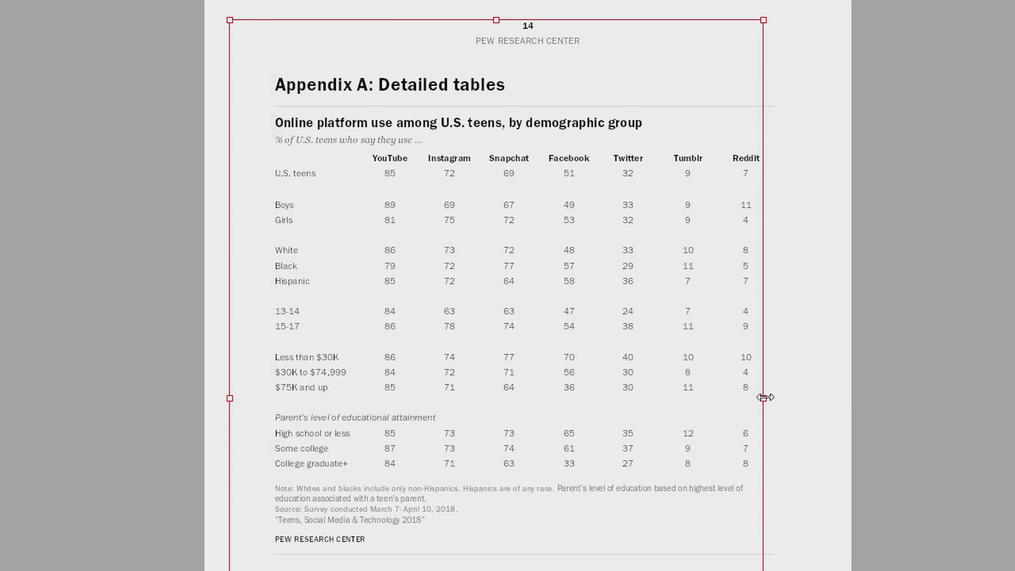
left_click_drag(763, 397, 812, 398)
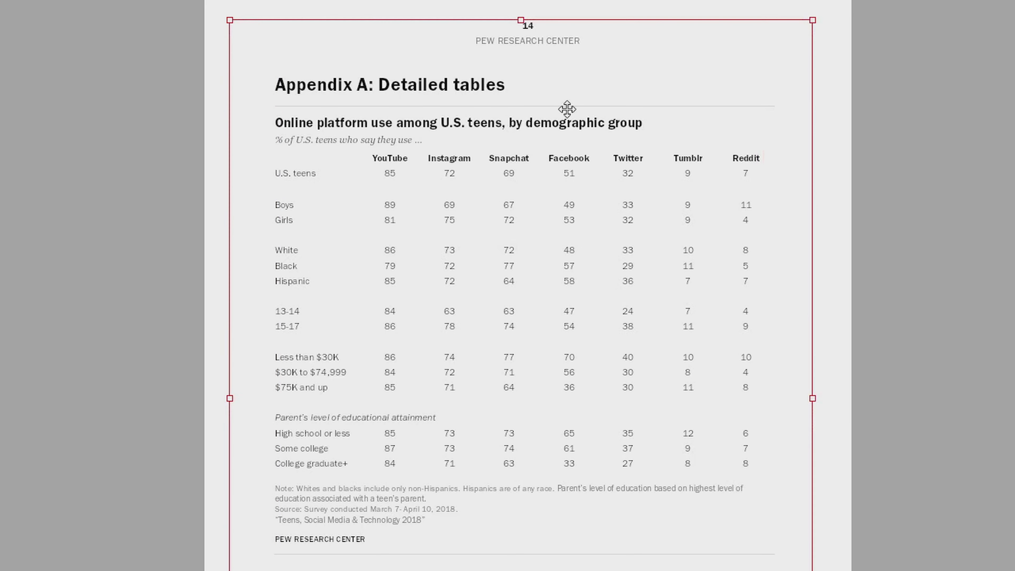
left_click_drag(521, 20, 518, 2)
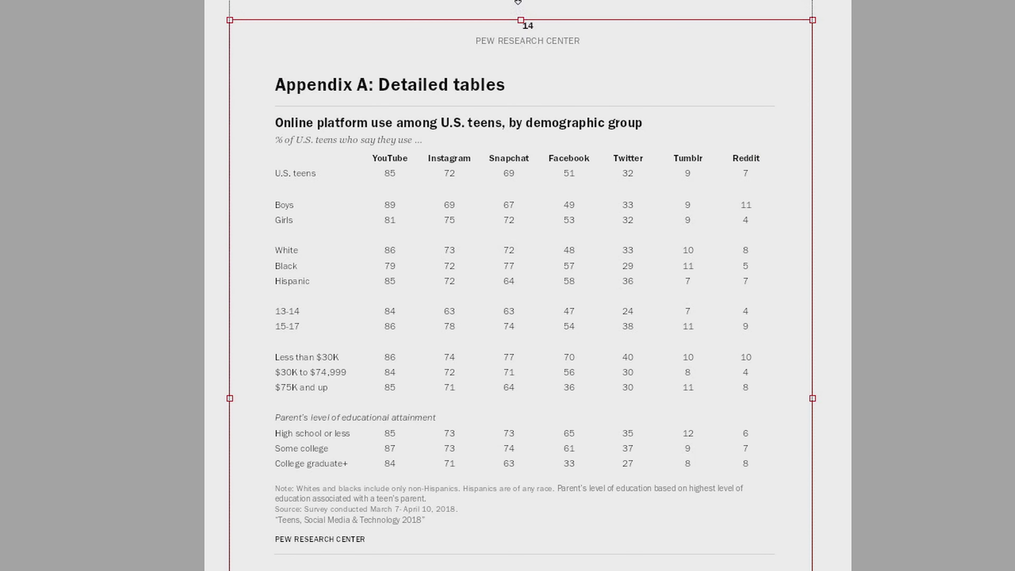
scroll(467, 511, "down", 3)
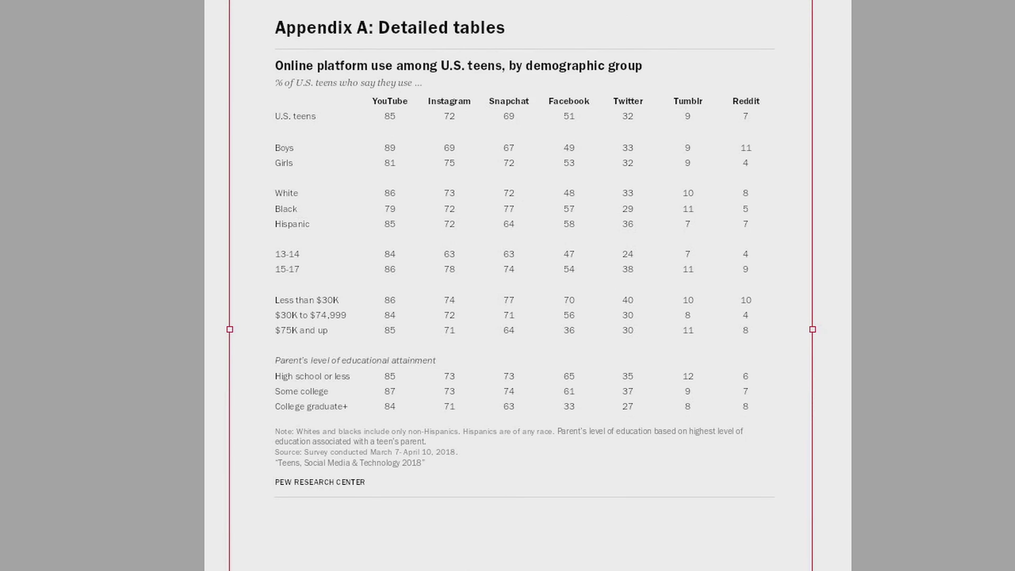
left_click_drag(537, 568, 543, 428)
scroll(539, 482, "up", 2)
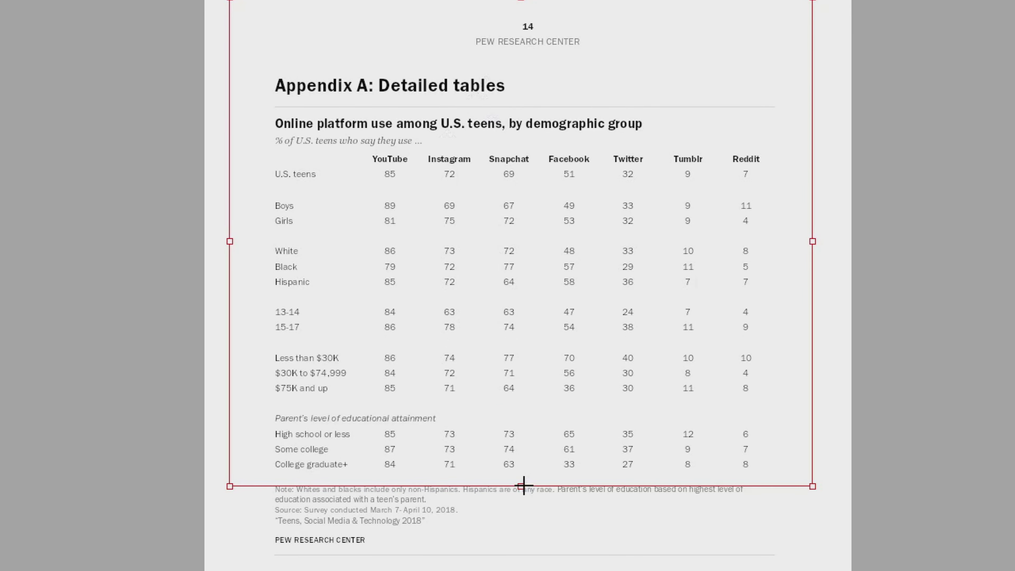
Redraw the selection rectangle over the full table, with its top above the Appendix A title.
left_click_drag(523, 485, 524, 561)
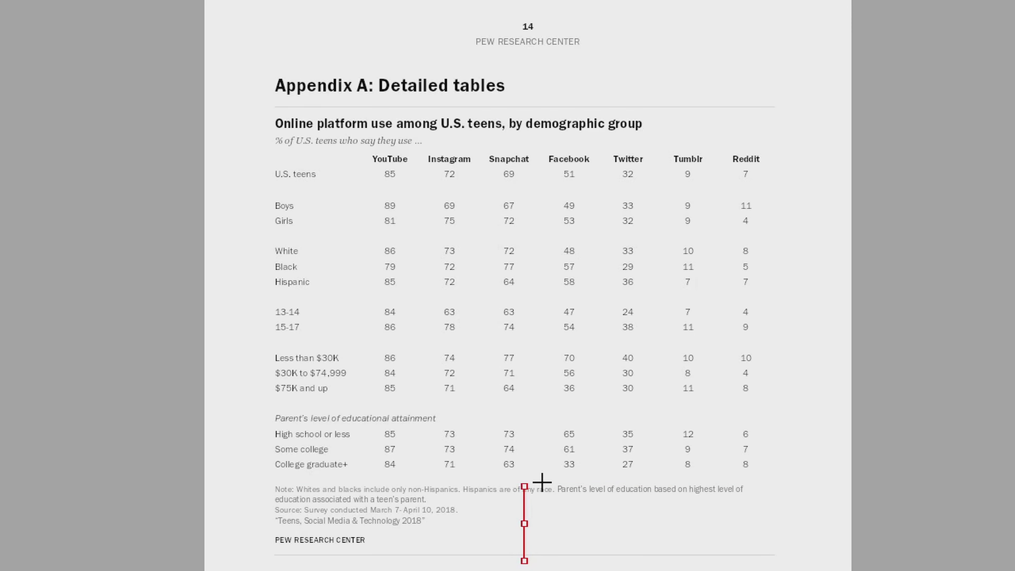
left_click_drag(526, 524, 771, 524)
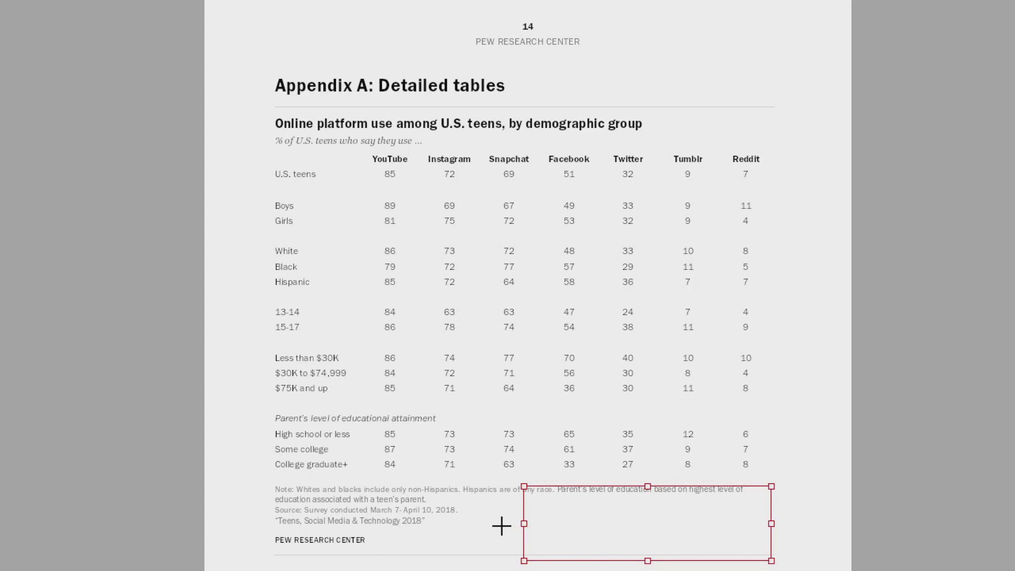
left_click_drag(503, 525, 523, 526)
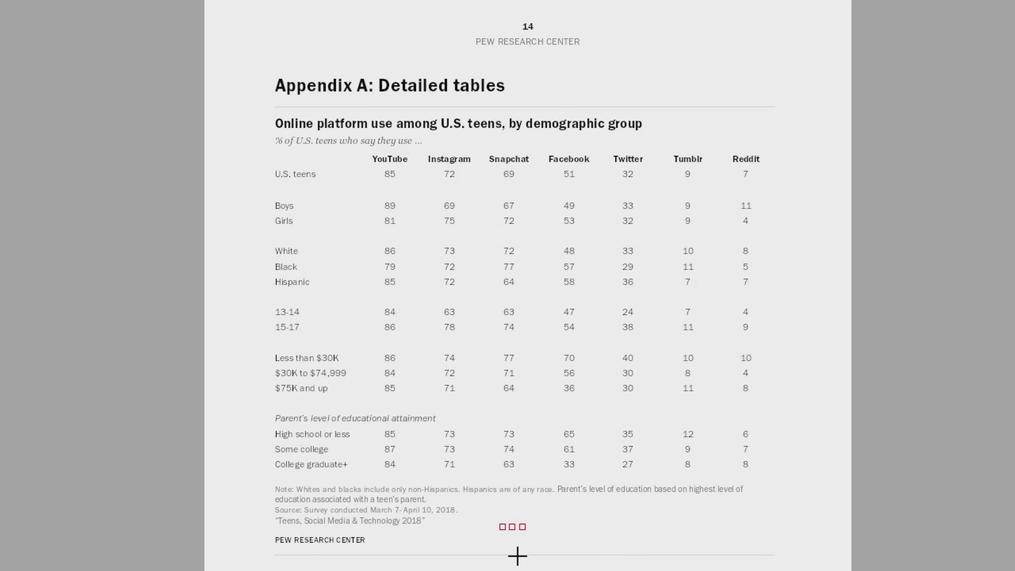
mouse_move(523, 526)
left_mouse_down()
mouse_move(736, 492)
mouse_move(795, 131)
left_mouse_up()
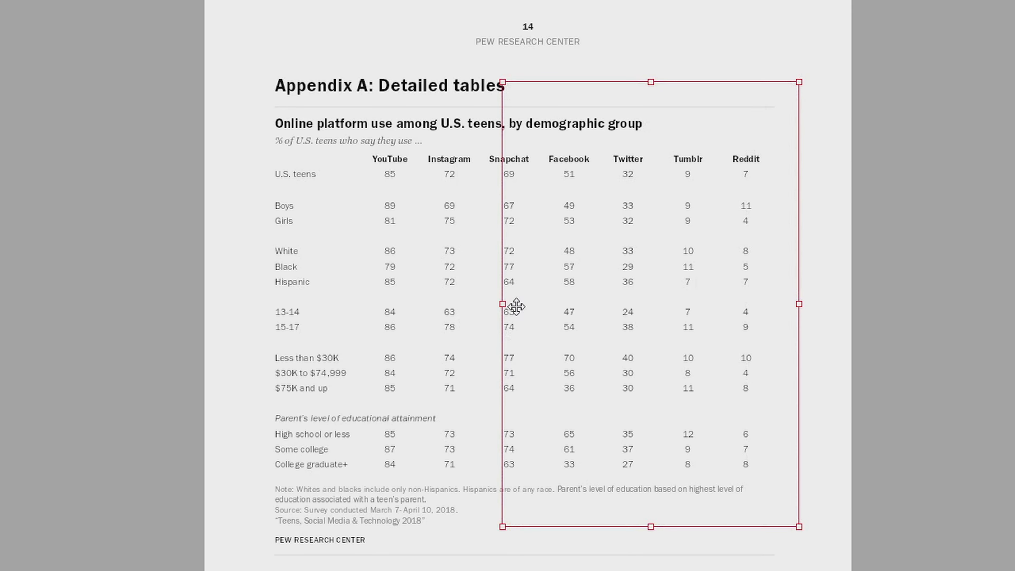
left_click(502, 526)
left_click_drag(503, 526, 244, 554)
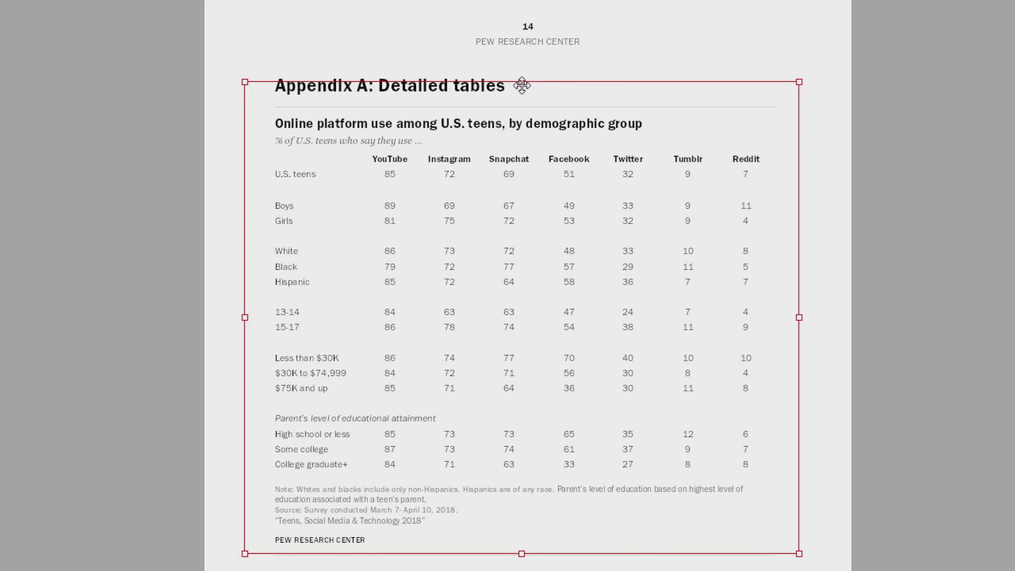
left_click_drag(522, 82, 523, 60)
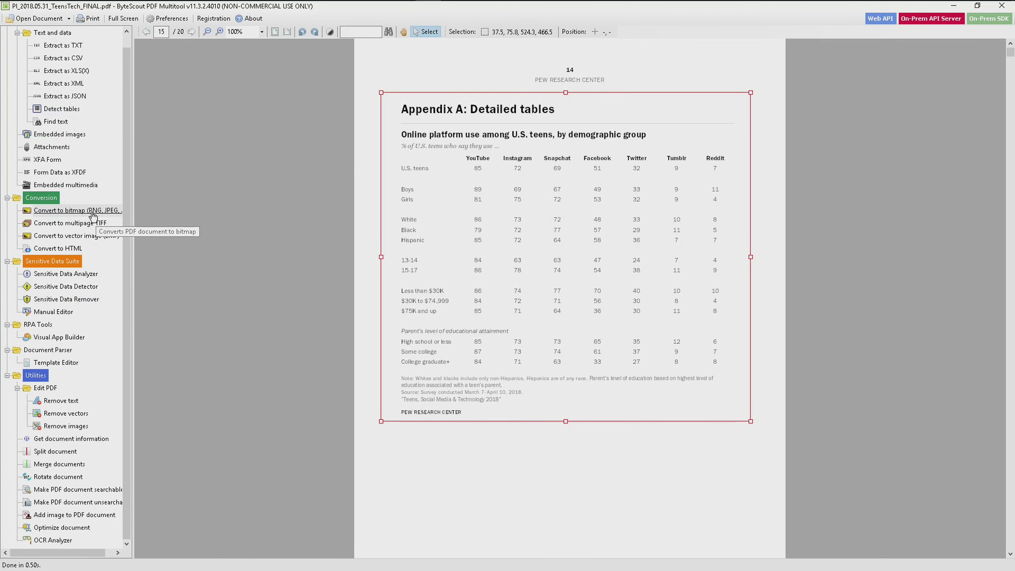
Save page 15 as PI_2018.05.31_TeensTech_FINAL_page_15.png on the Desktop, replacing the existing file.
left_click(72, 212)
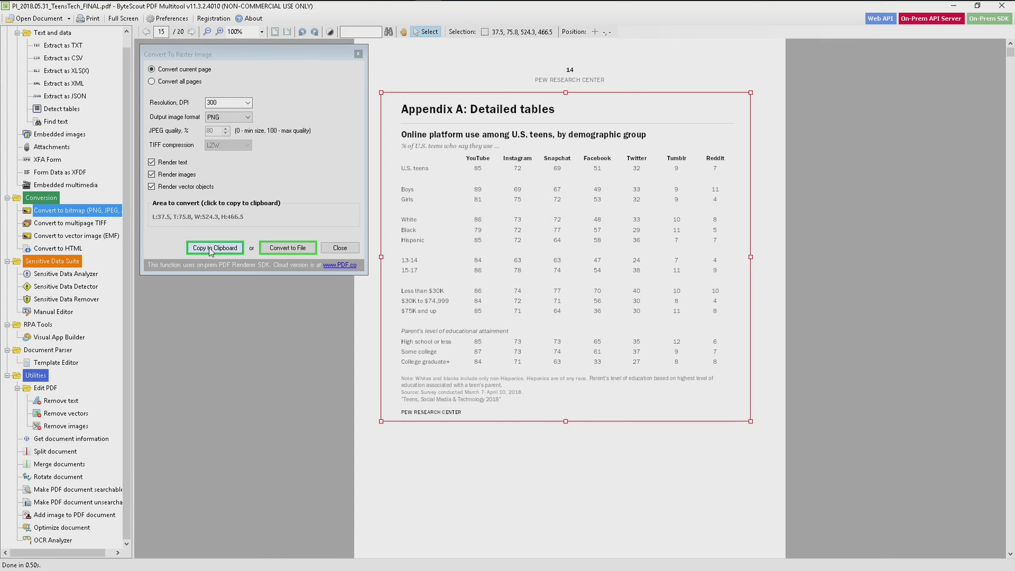
left_click(287, 247)
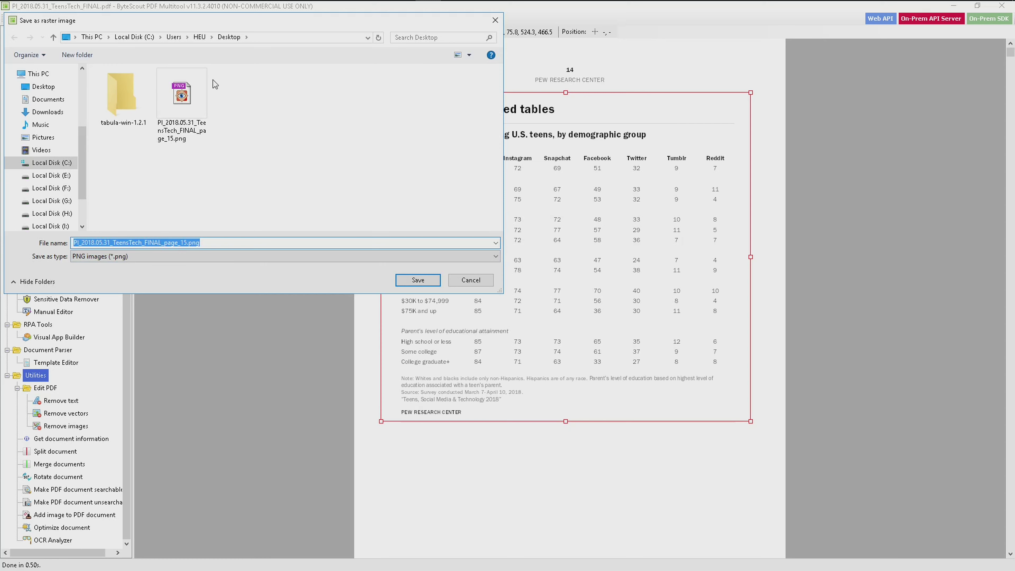
left_click(192, 109)
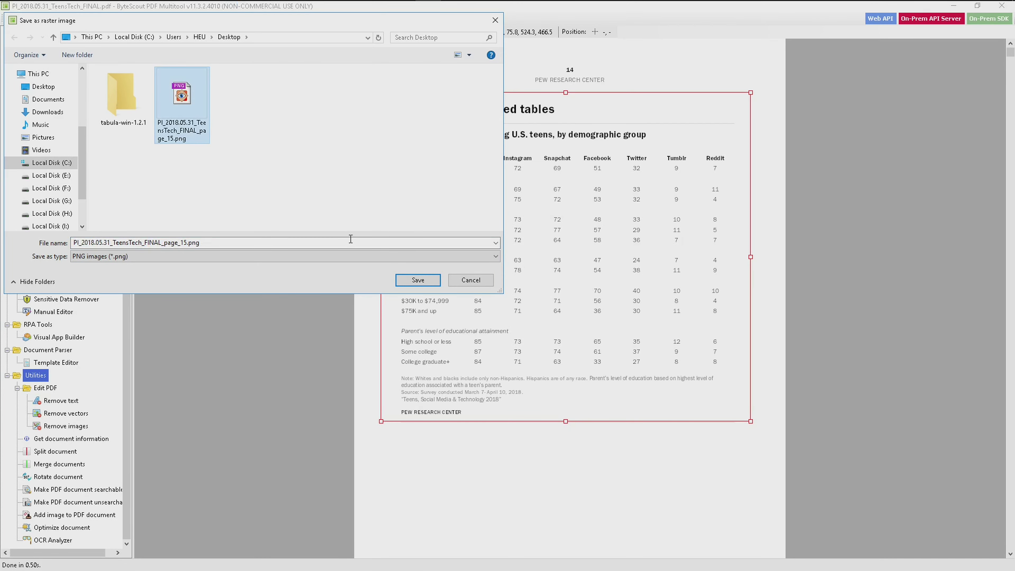
left_click(416, 288)
left_click(541, 295)
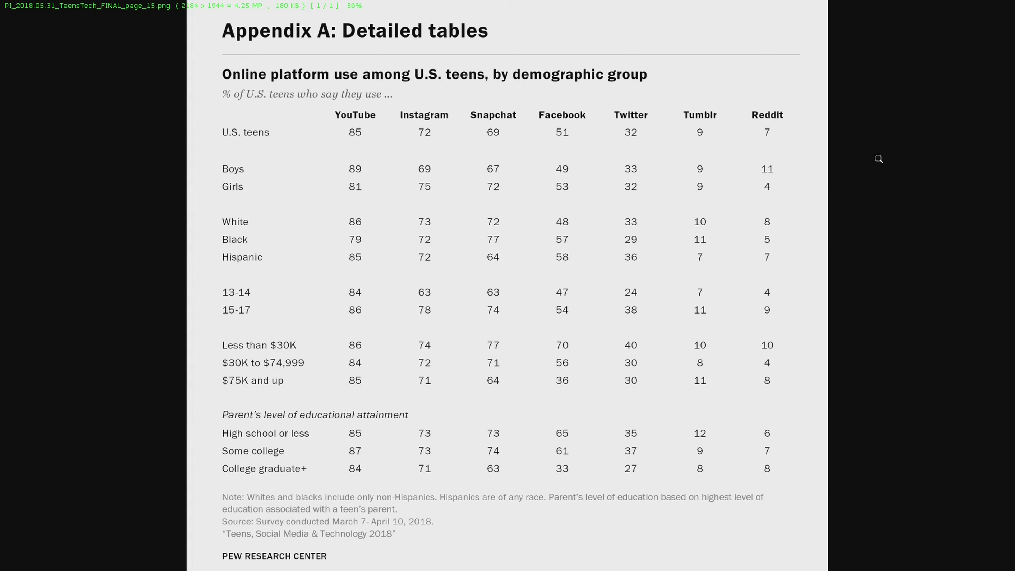
Close the PNG preview, the file browser and the Convert To Raster Image window.
key("Escape")
left_click(913, 129)
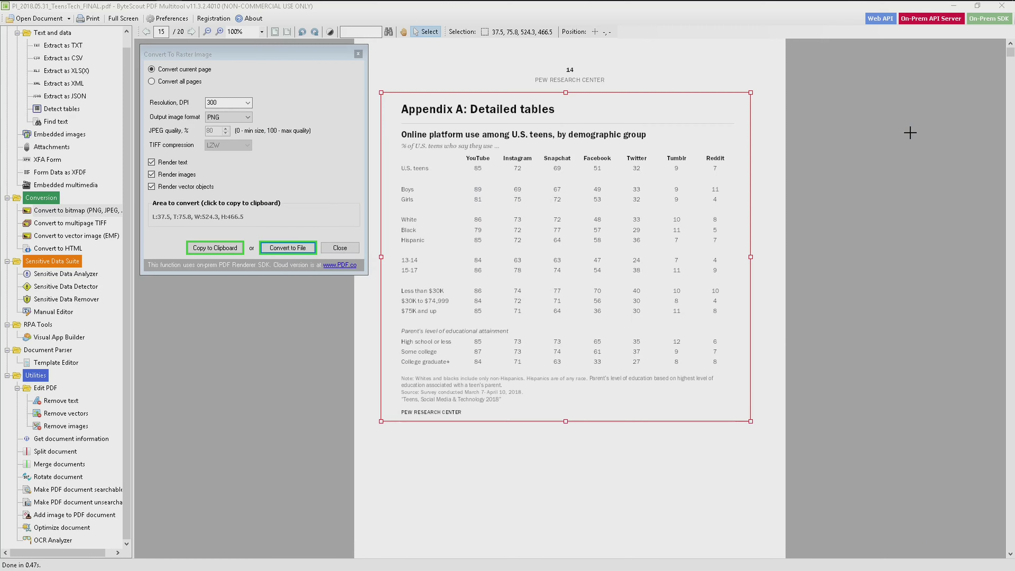
left_click(358, 55)
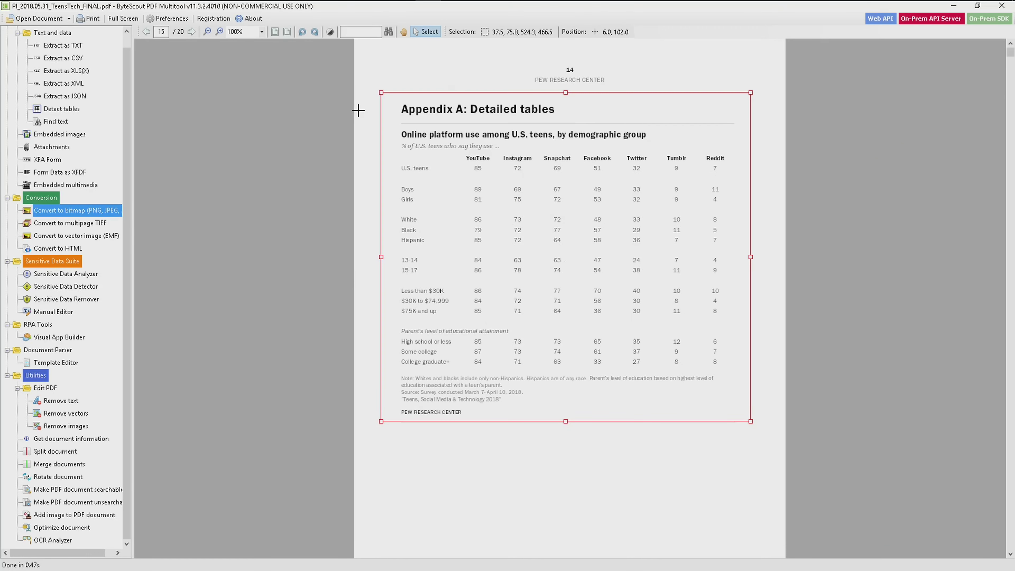
Open PI_2018.05.31_TeensTech_FINAL_page_15.png from the Desktop and scroll the sidebar up to Data Extraction.
left_click(36, 18)
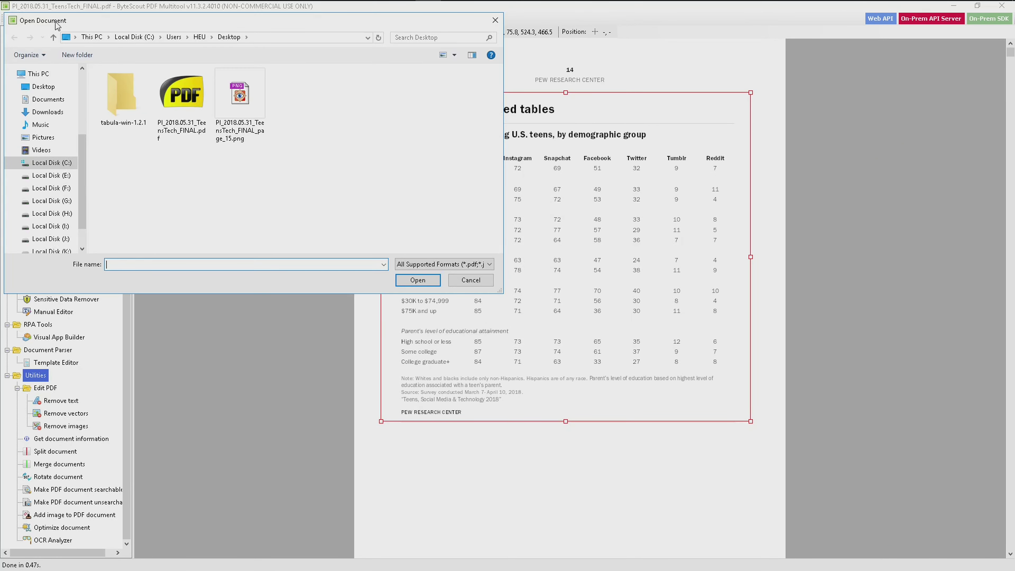
double_click(240, 103)
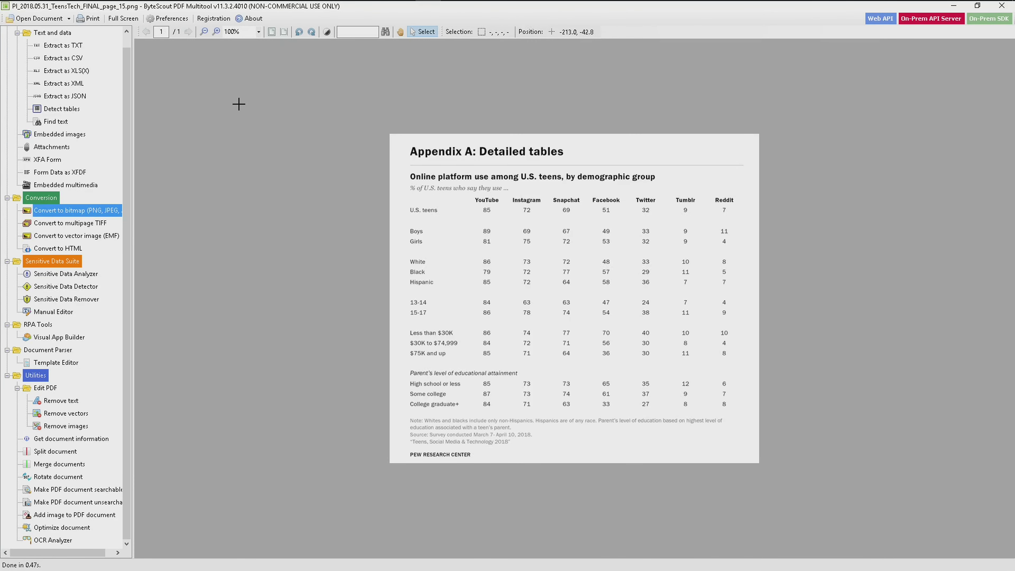
left_click_drag(126, 184, 138, 136)
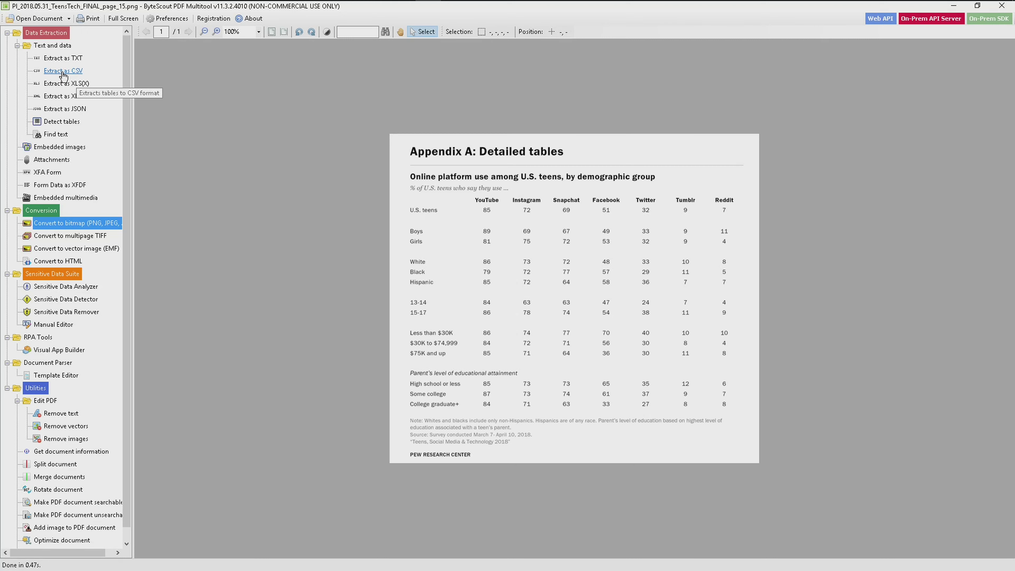
Open Extract as CSV settings with Content Groups column detection and line grouping None.
left_click(63, 71)
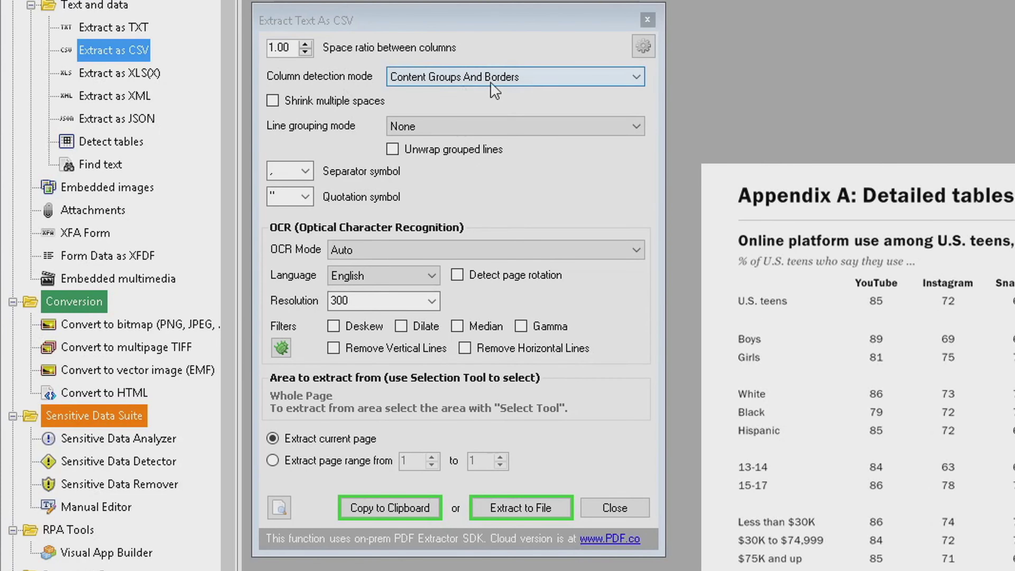
left_click(517, 76)
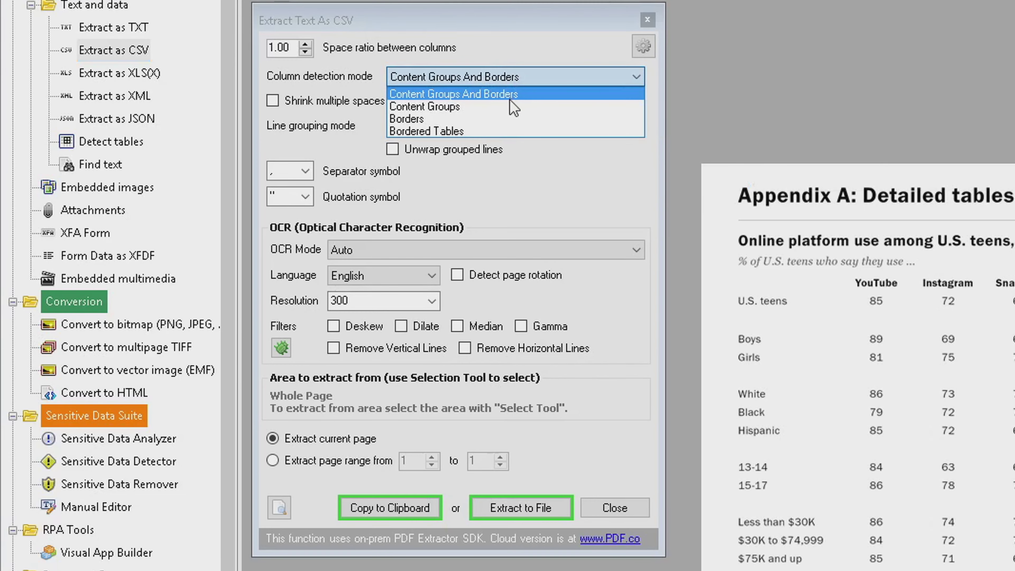
left_click(511, 106)
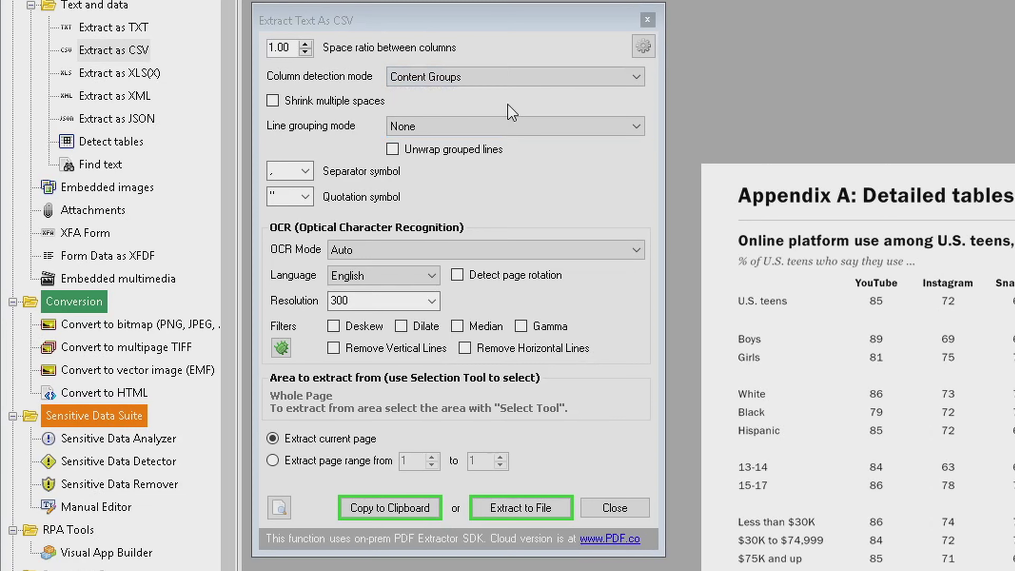
left_click(510, 76)
left_click(511, 78)
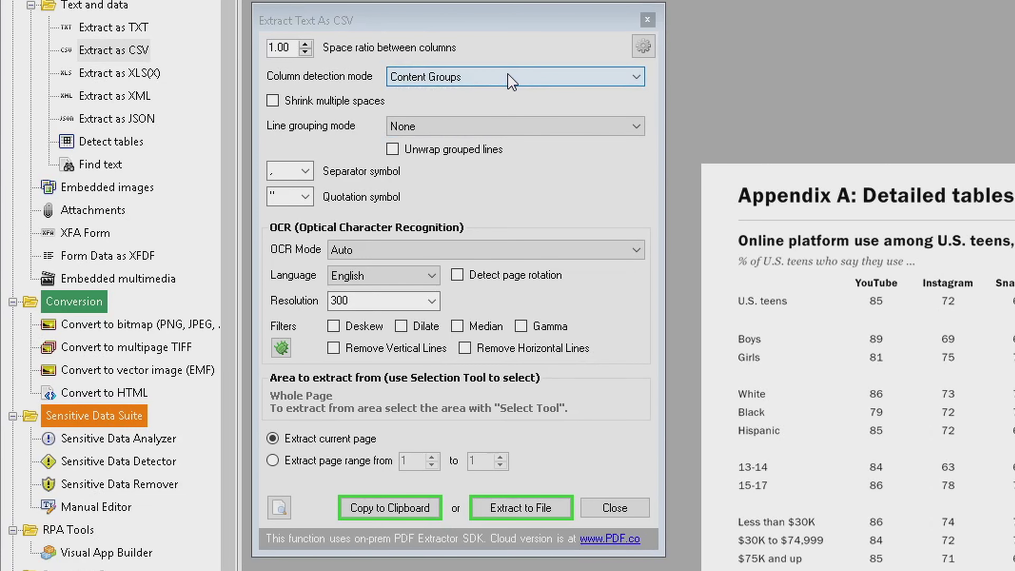
left_click(496, 127)
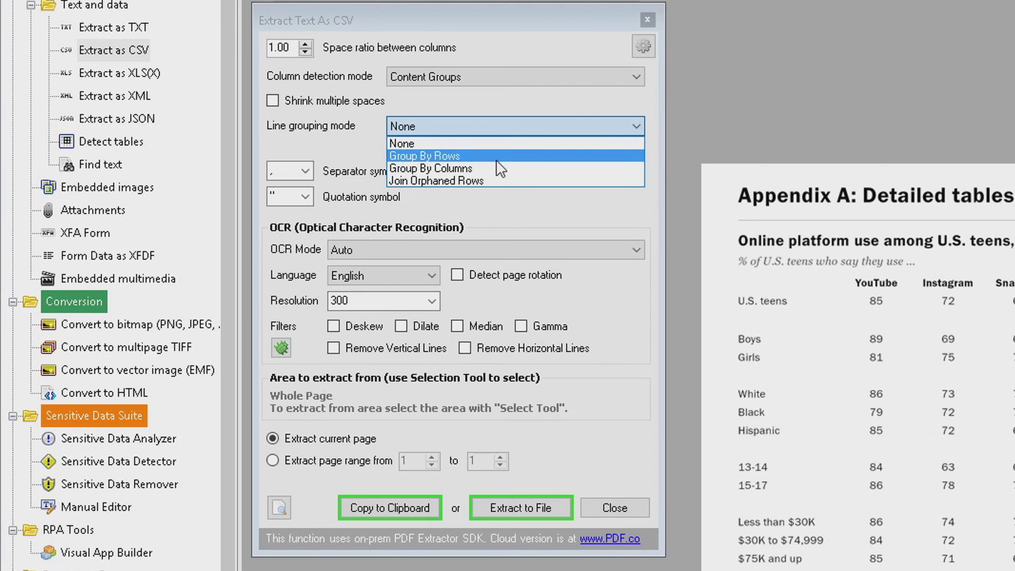
left_click(502, 143)
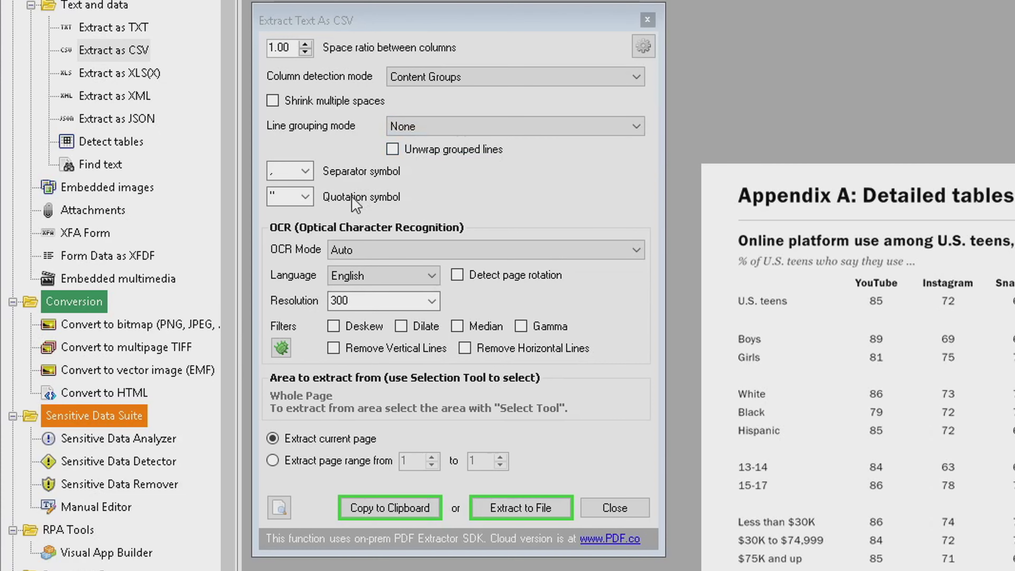
Keep comma separator and OCR Mode Auto, then extract the table to a file.
left_click(310, 171)
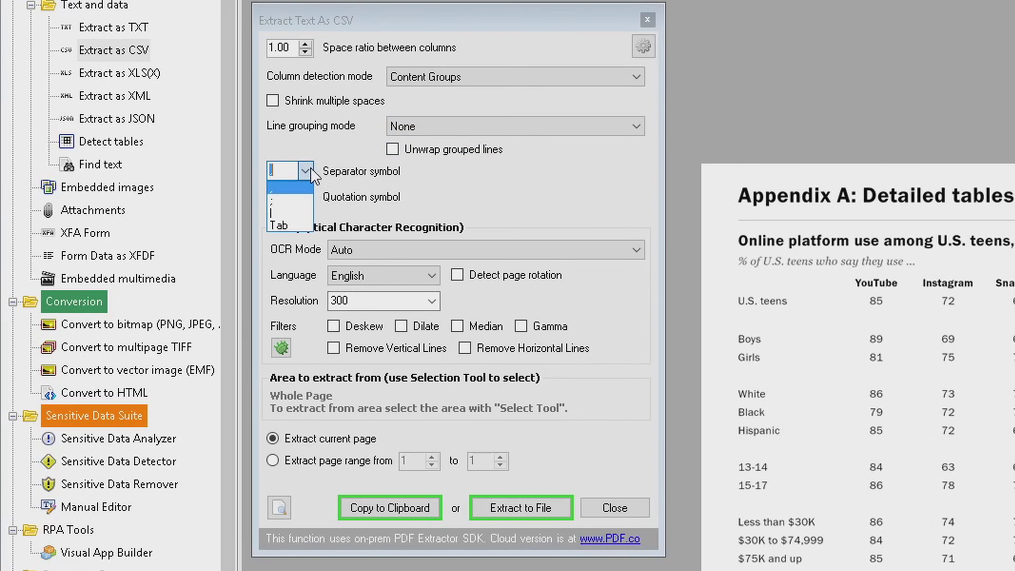
left_click(311, 171)
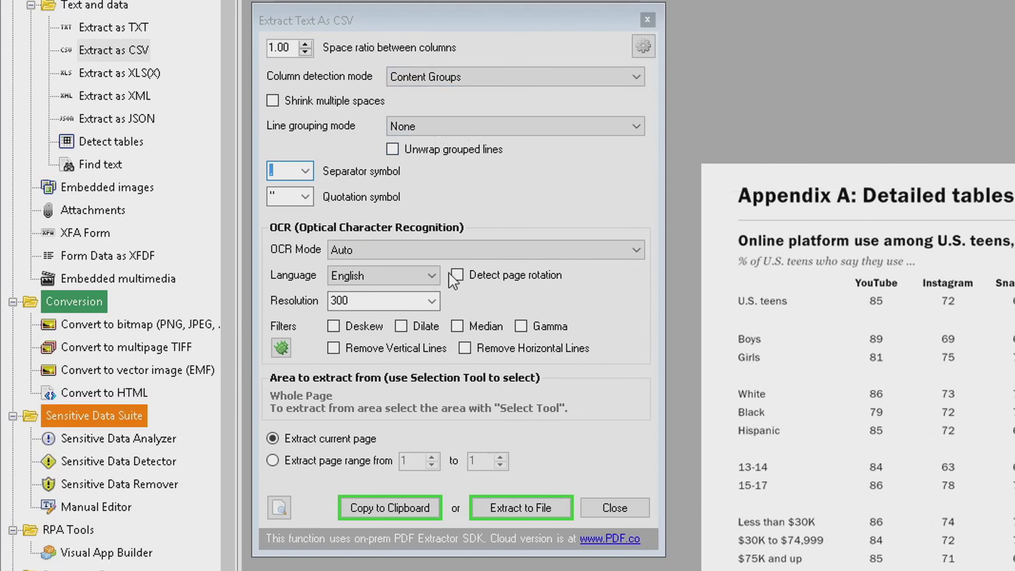
left_click(305, 196)
left_click(306, 198)
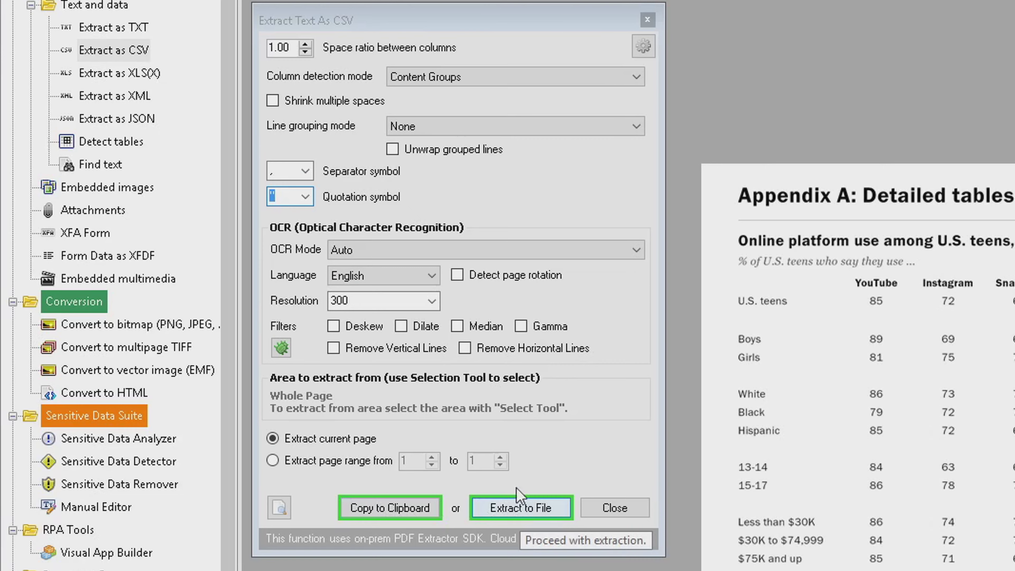
left_click(446, 249)
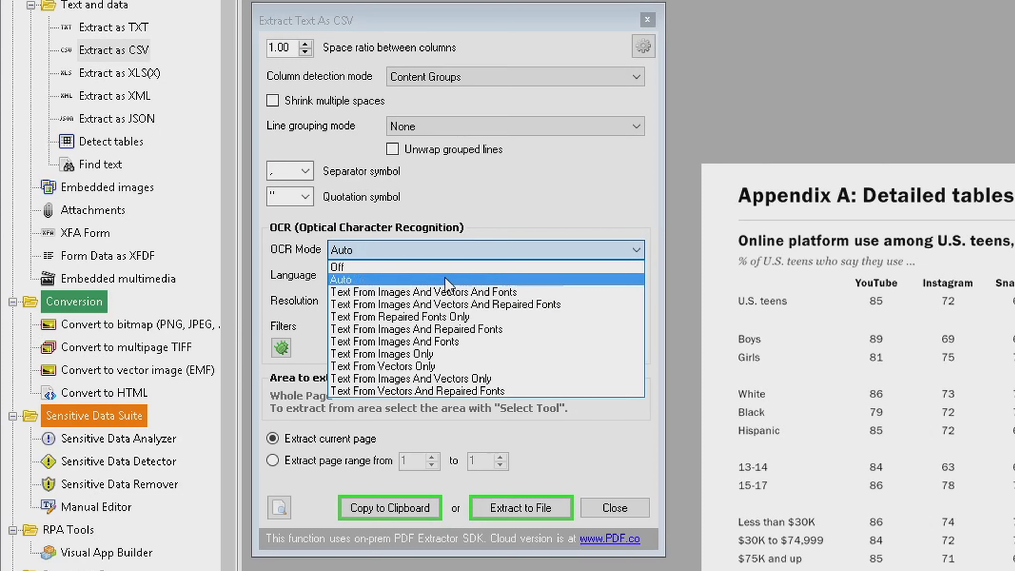
left_click(446, 281)
left_click(444, 255)
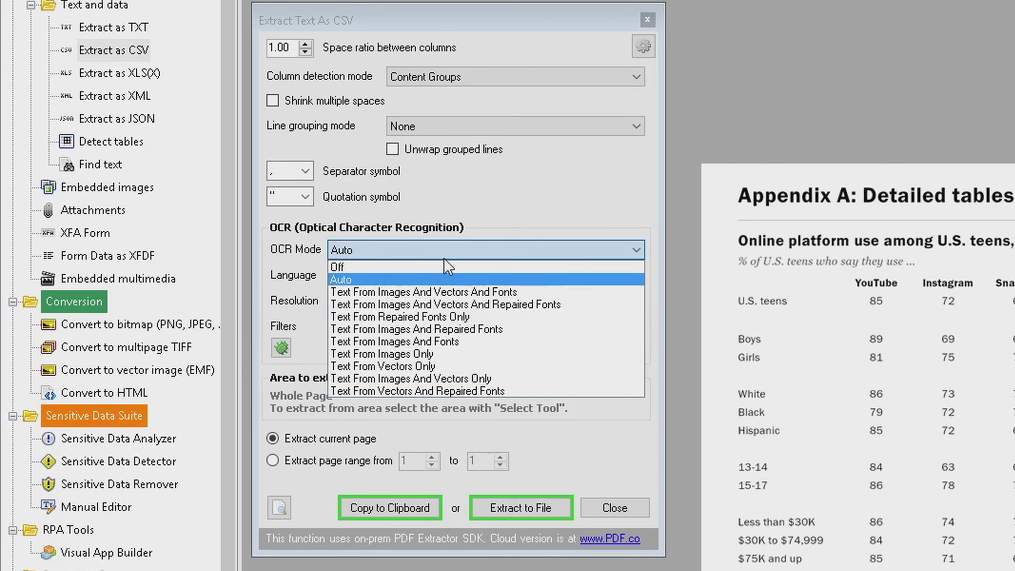
left_click(439, 281)
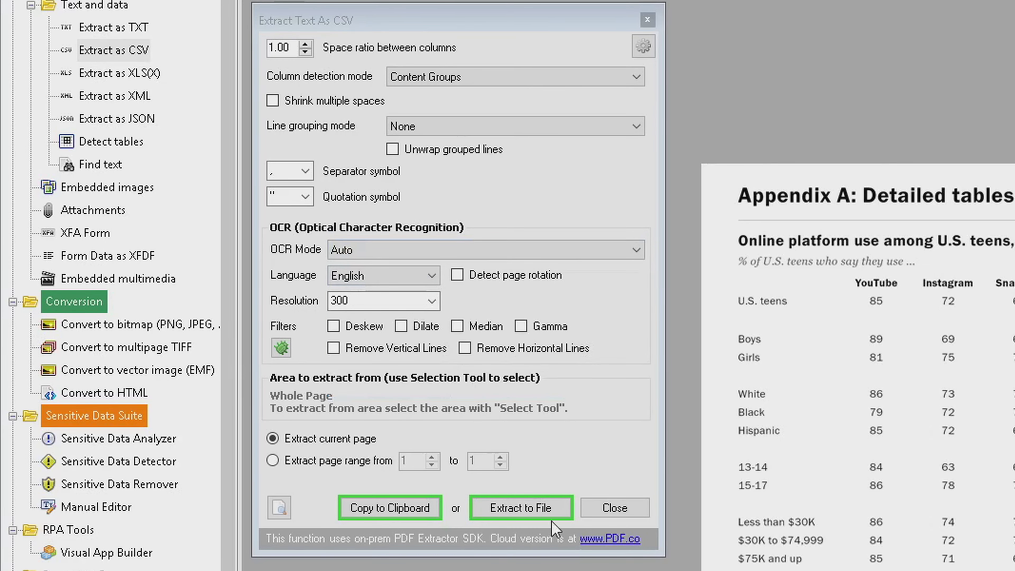
left_click(511, 507)
left_click(416, 362)
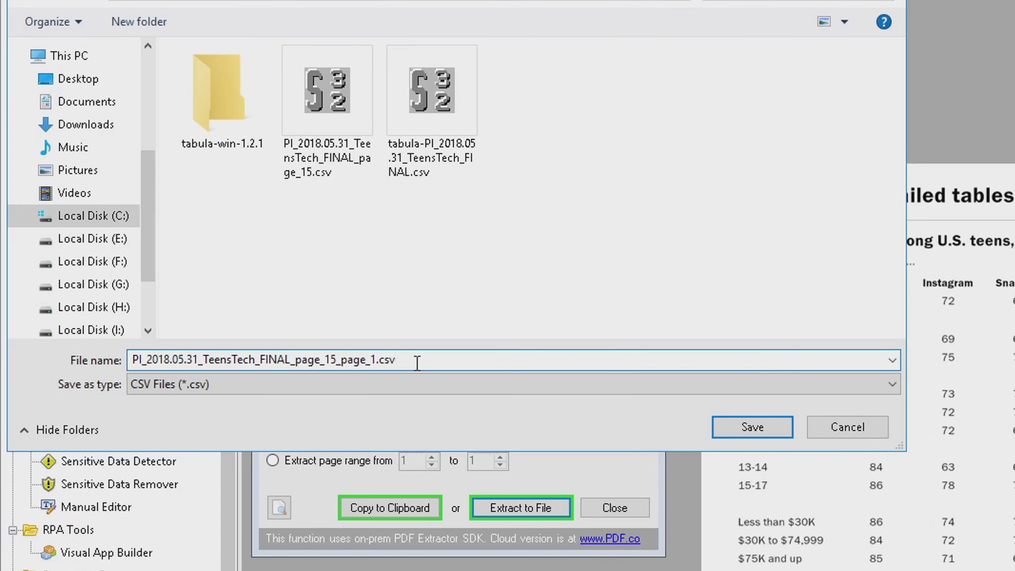
Name the CSV file Ocr-To-Pdf and save it to run the OCR extraction.
key("ctrl+a")
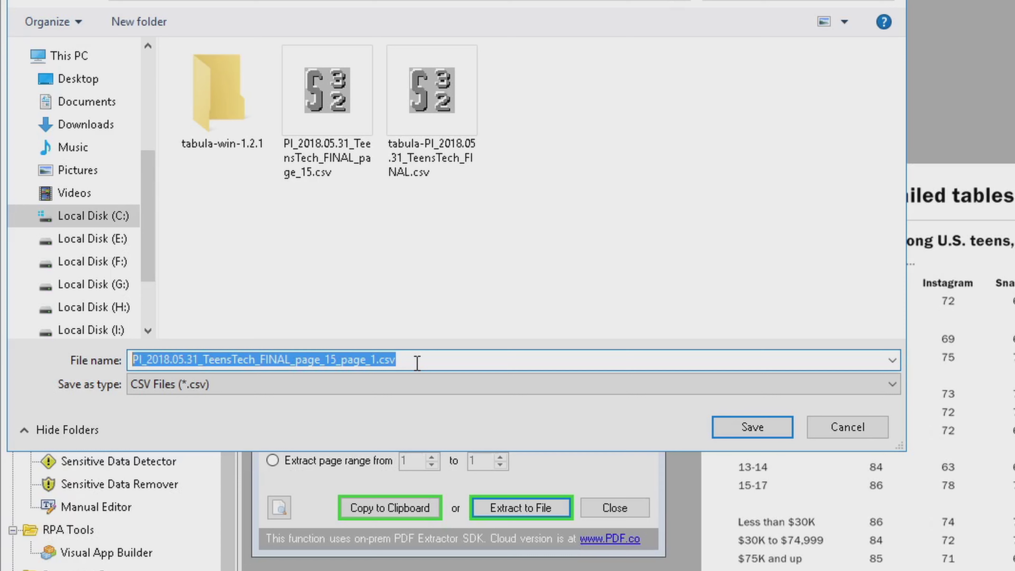
type("o")
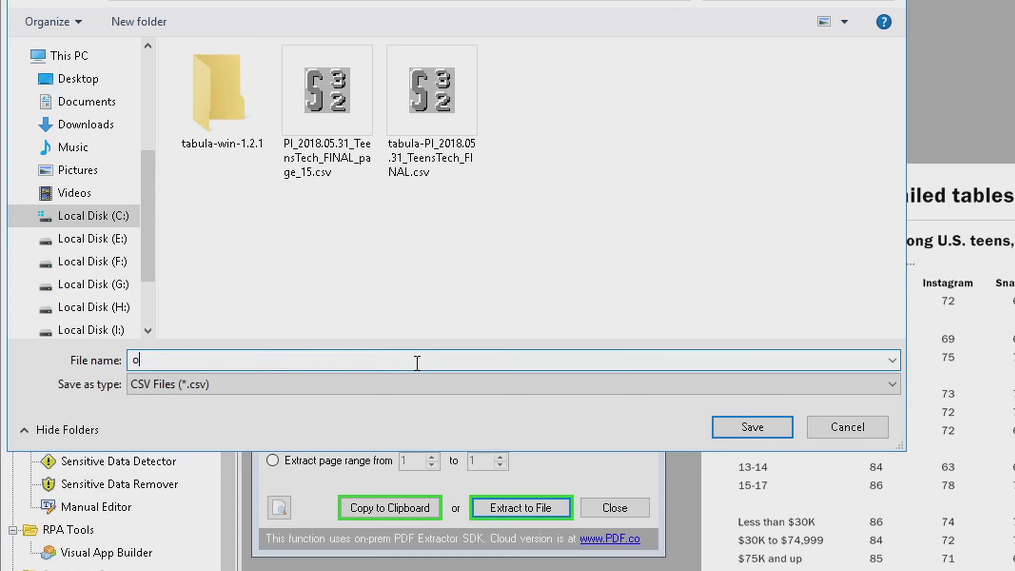
key("BackSpace")
type("Ocr-To-")
type("Pdf")
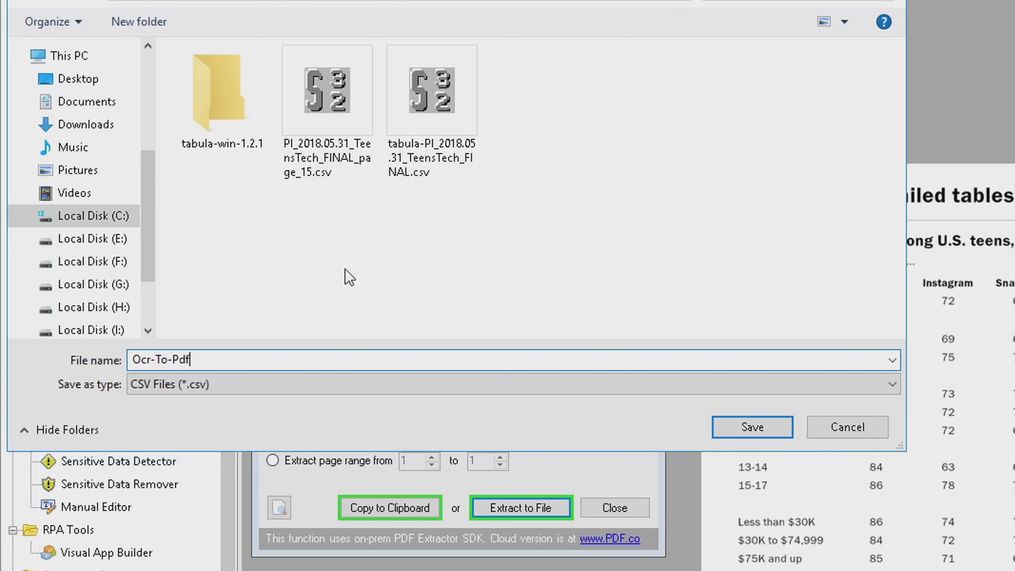
left_click(753, 427)
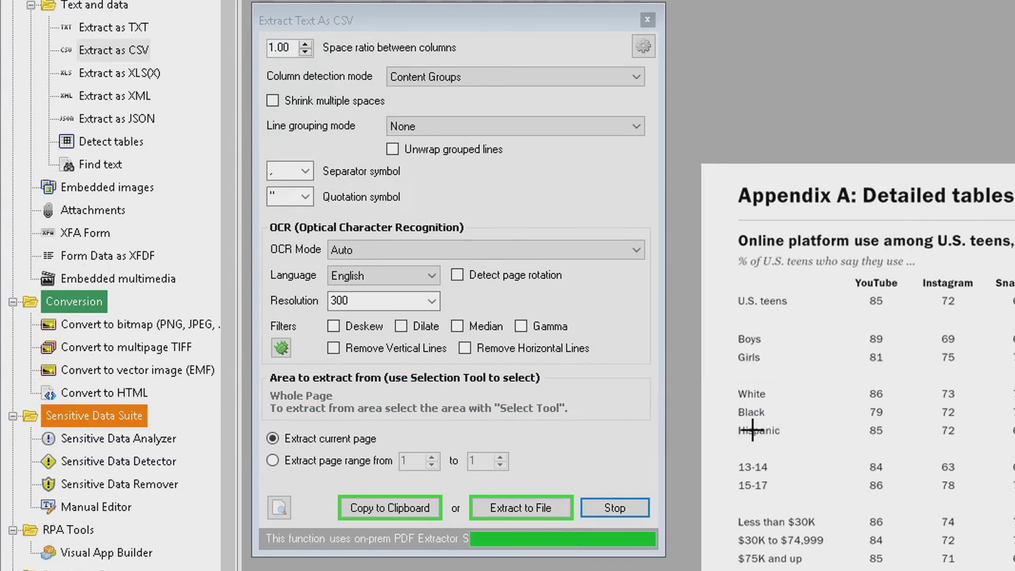
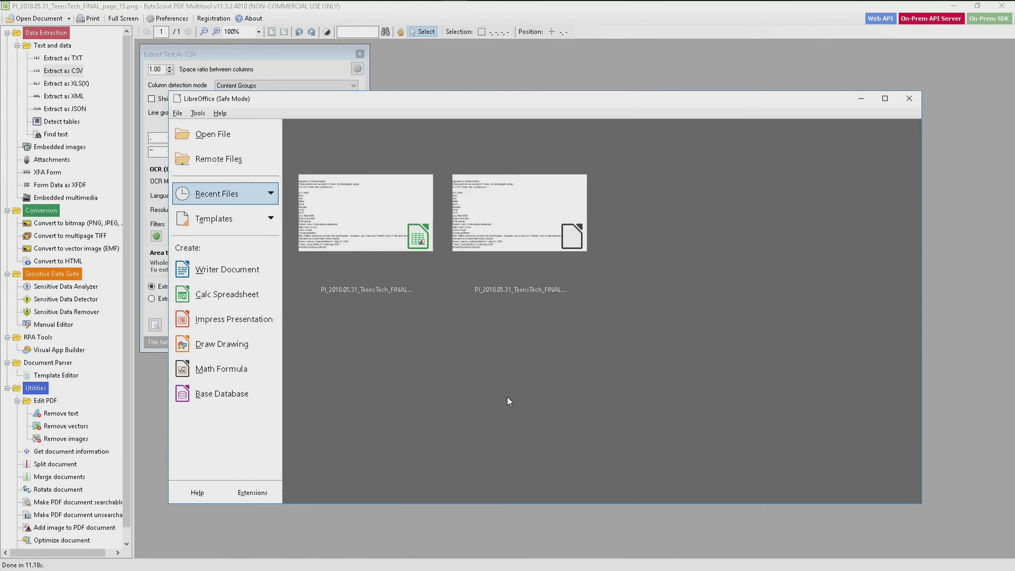
Create a new Calc spreadsheet and open Ocr-To-Pdf.csv, accepting the Text Import preview.
left_click(216, 294)
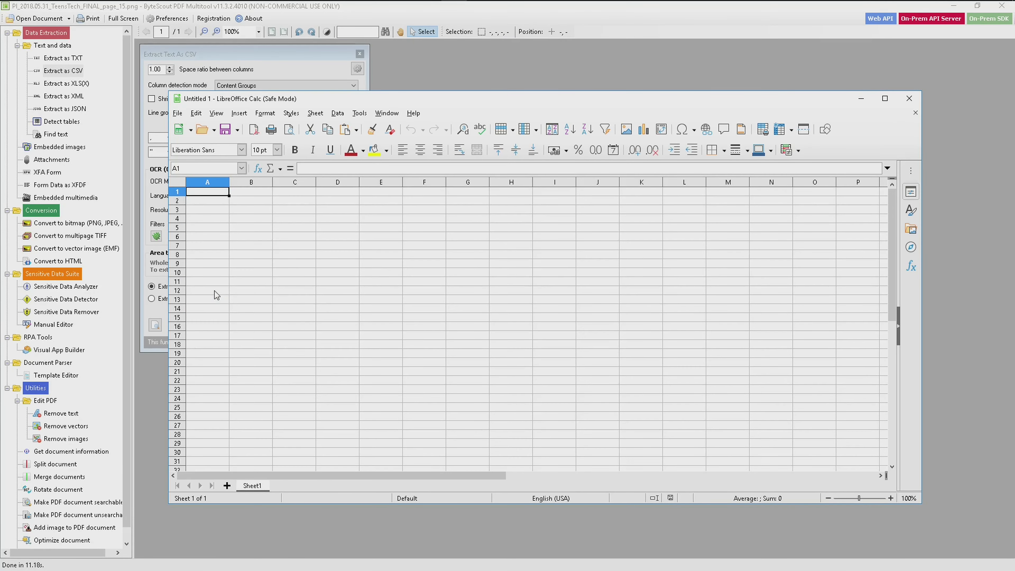
left_click(202, 129)
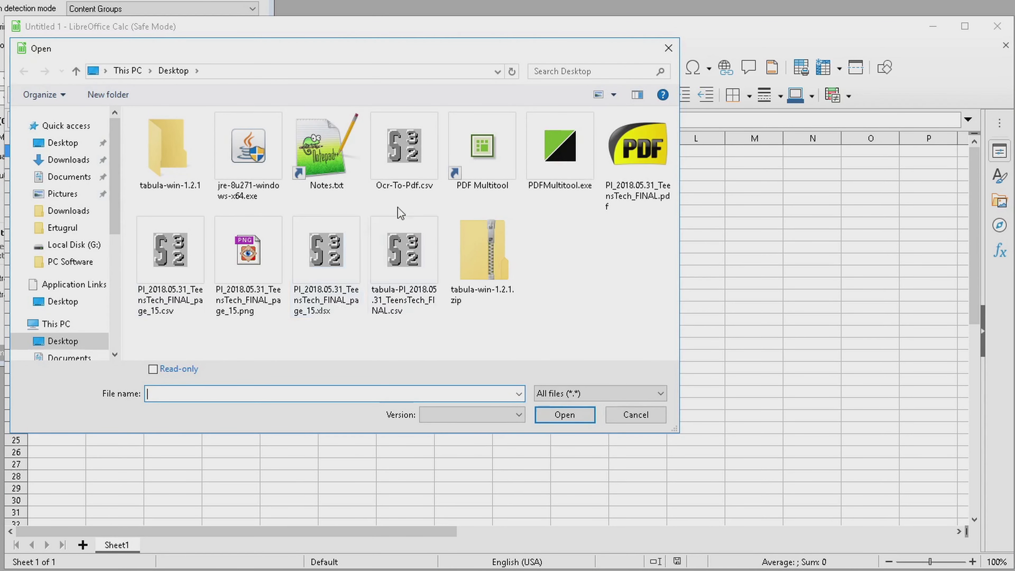
double_click(400, 154)
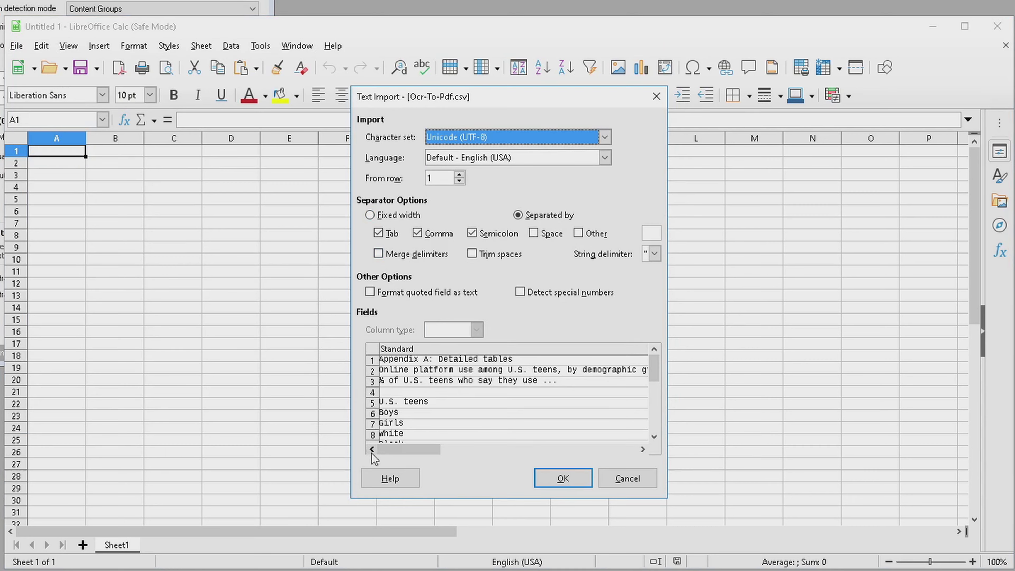
mouse_move(421, 455)
left_mouse_down()
mouse_move(436, 459)
mouse_move(418, 456)
left_mouse_up()
left_click_drag(654, 370, 654, 430)
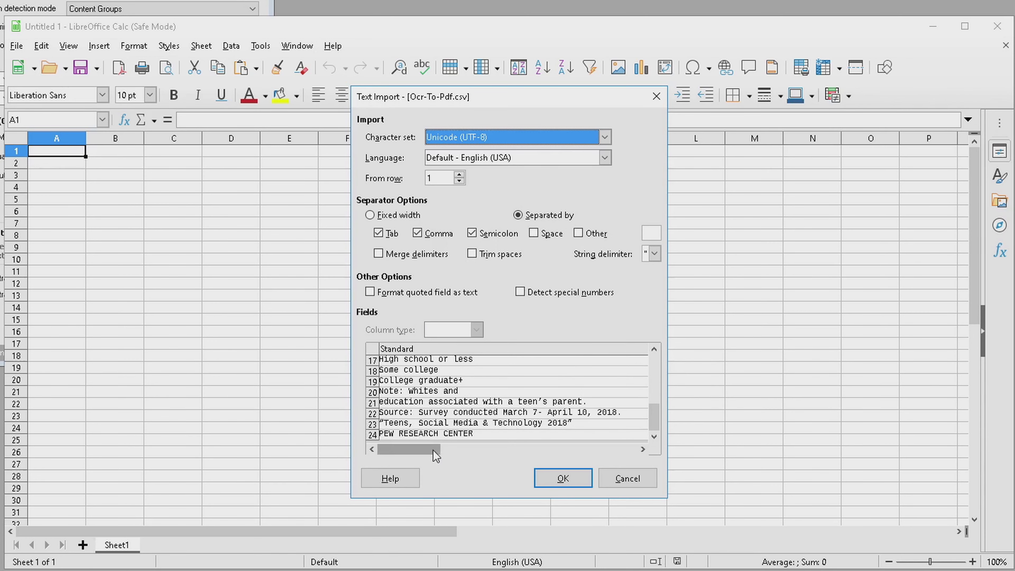
left_click_drag(407, 450, 568, 451)
left_click(564, 480)
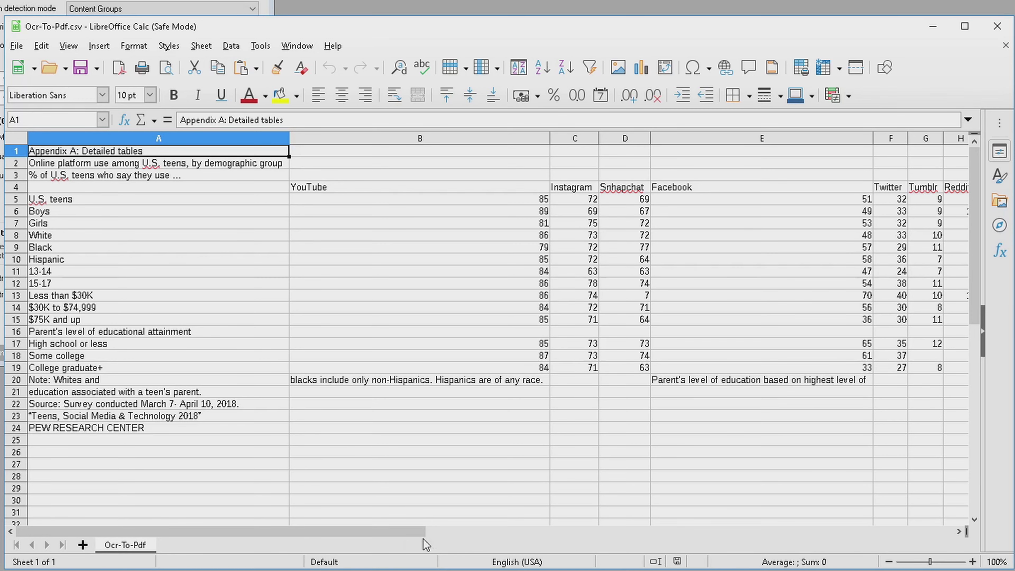
Scroll across the imported columns to check them, then start saving the sheet.
left_click_drag(400, 532, 524, 533)
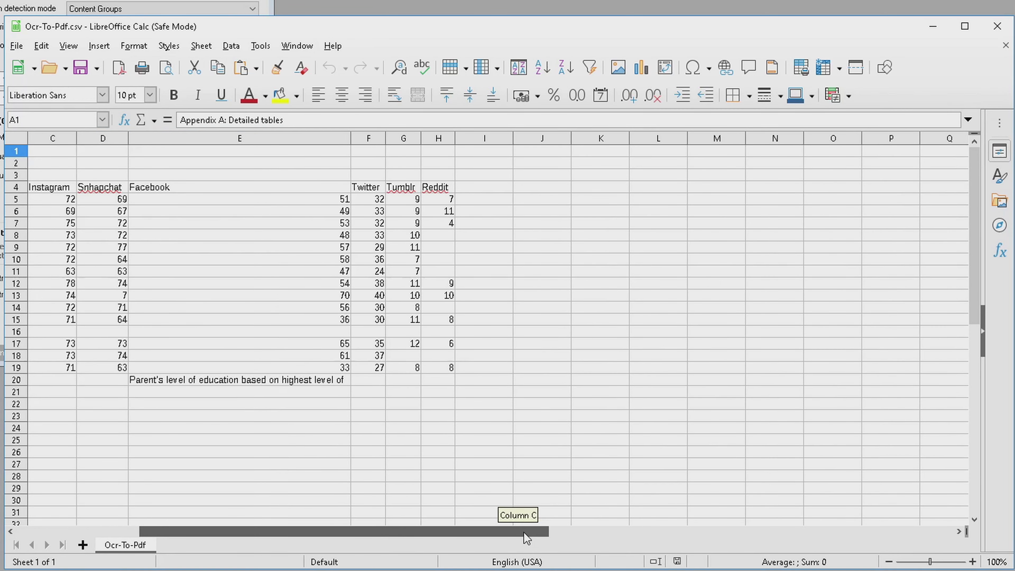
left_click_drag(521, 532, 352, 534)
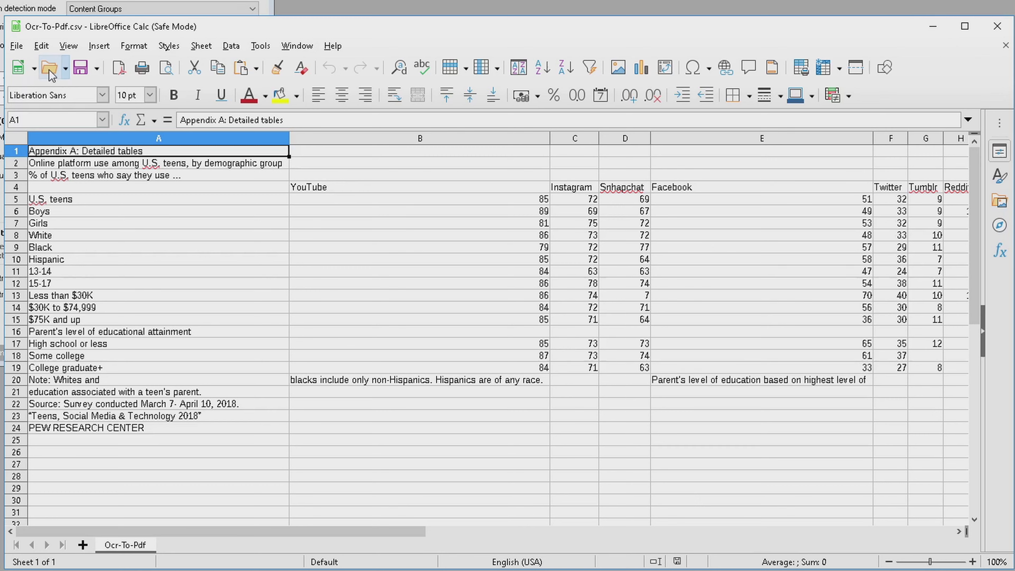
left_click(81, 68)
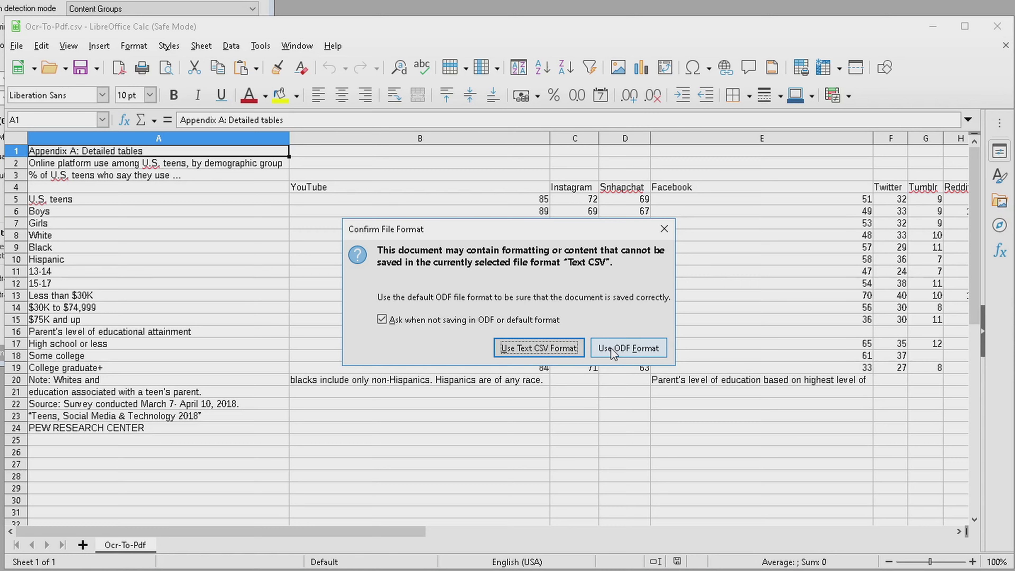
Turn off the ODF-format prompt and save to the Desktop as Ocr-To-Pdf.xlsx (Excel 2007–365).
left_click(500, 322)
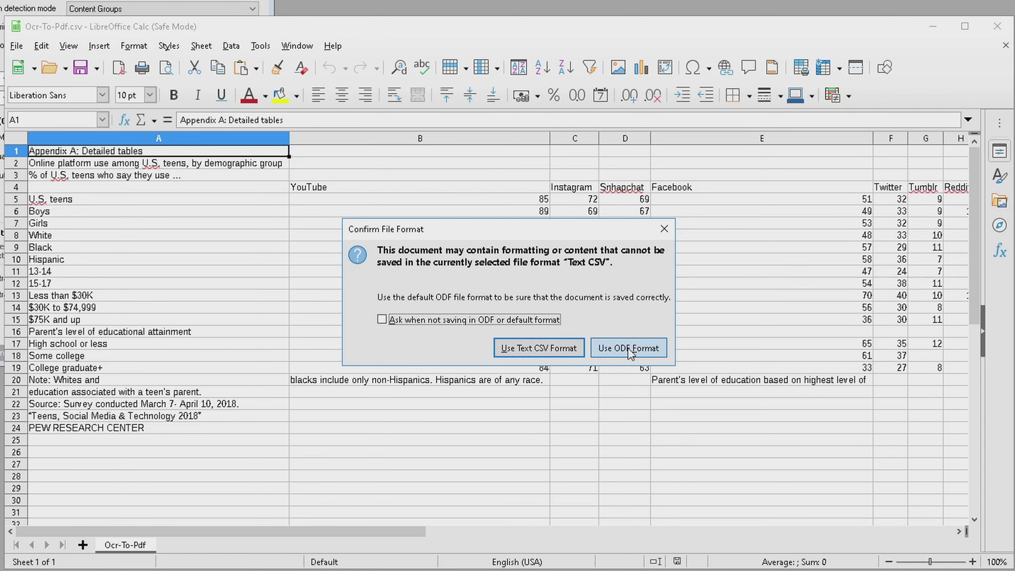
left_click(599, 347)
left_click(275, 365)
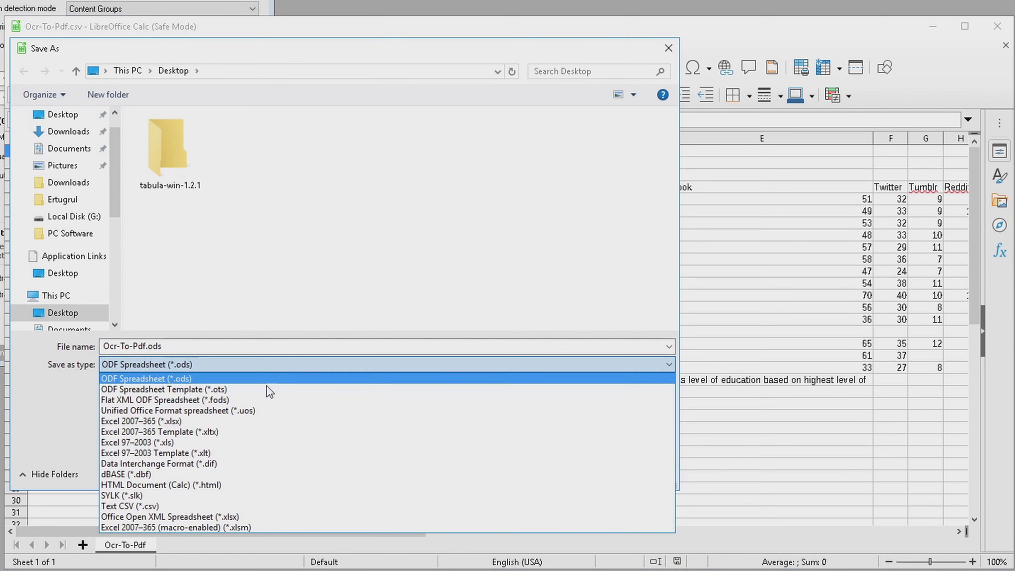
left_click(254, 421)
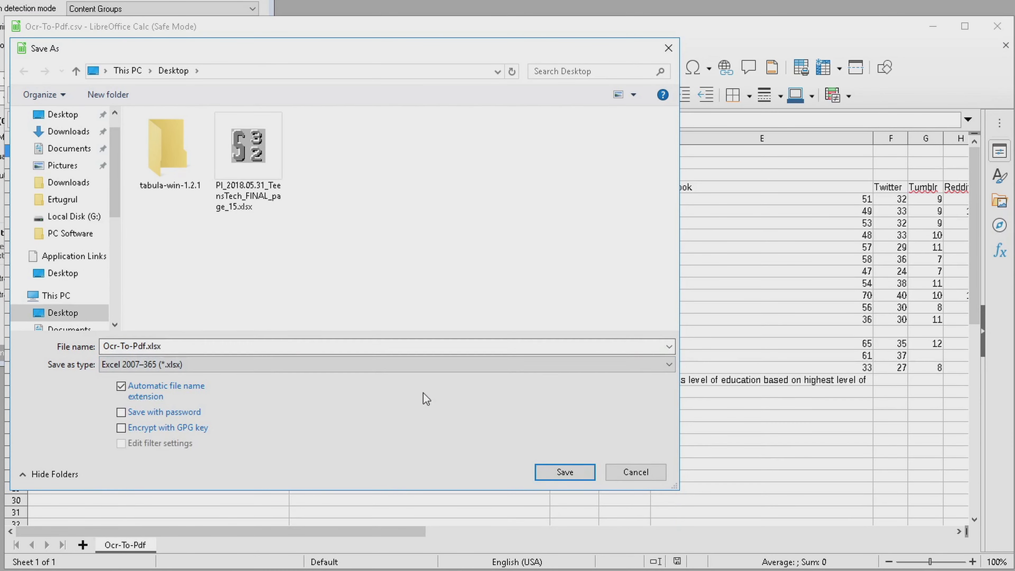
left_click(565, 479)
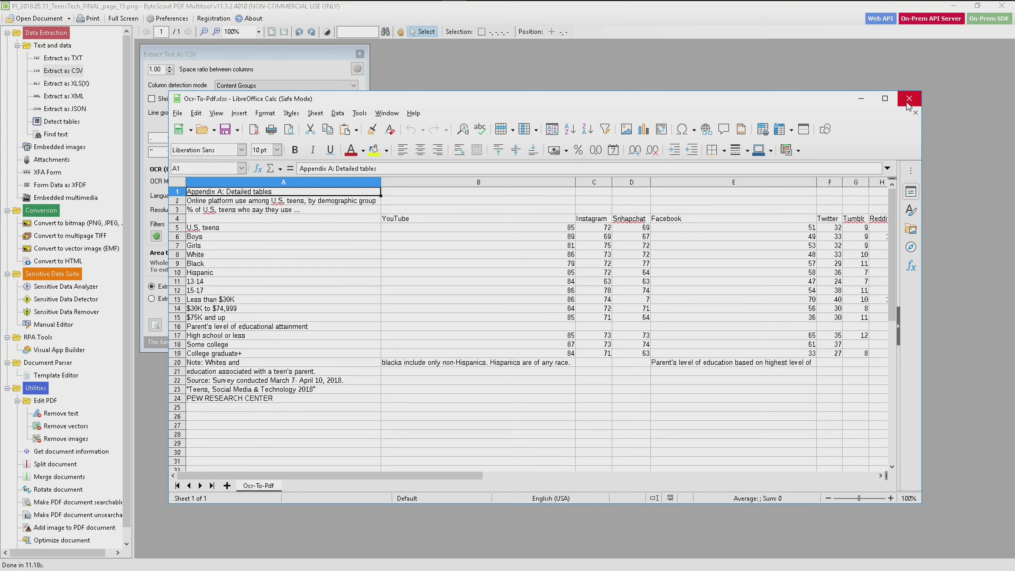
Close Calc and PDF Multitool, view the page-15 table PNG, then return to Firefox.
left_click(907, 104)
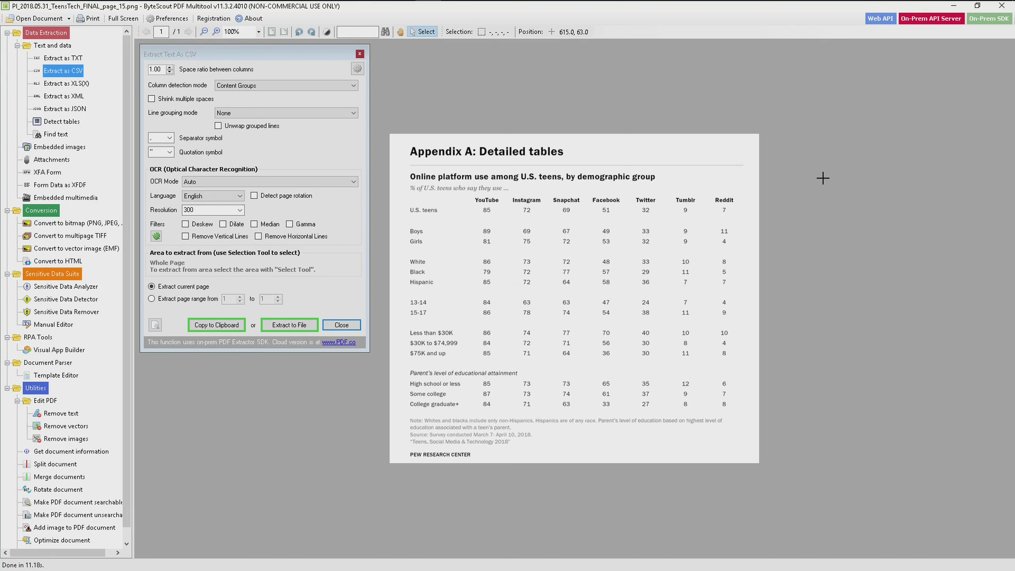
key("alt+F4")
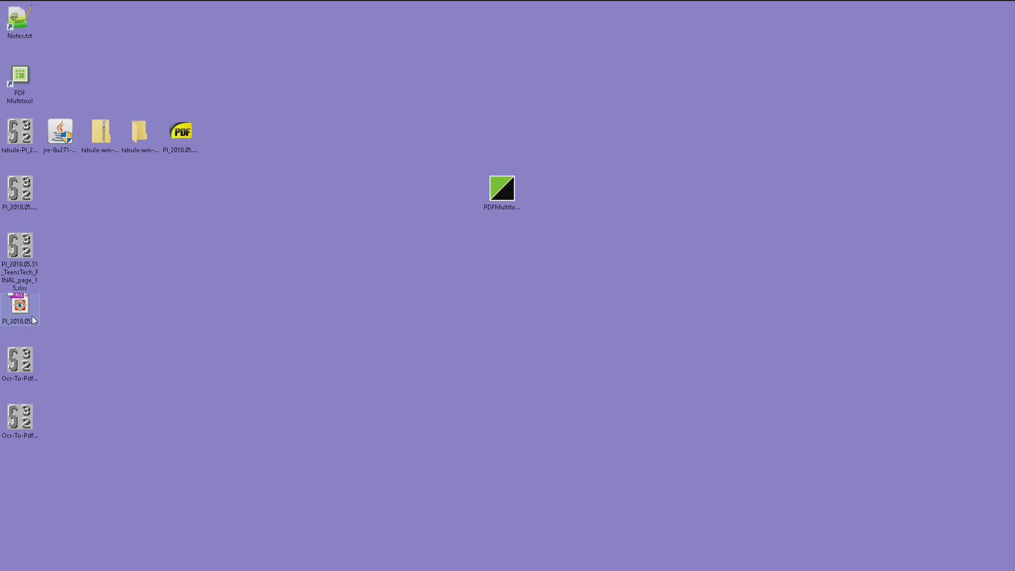
left_click(31, 315)
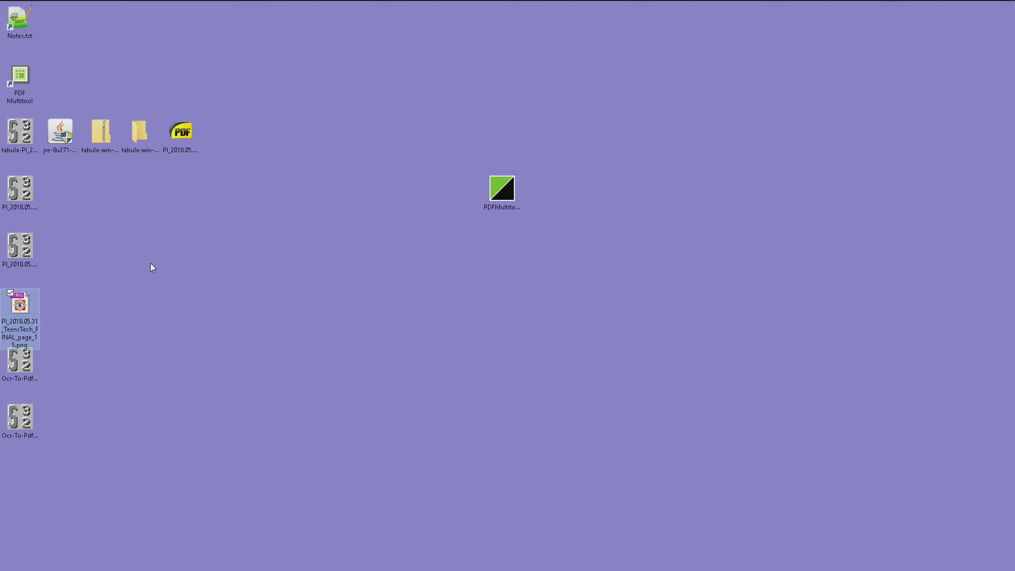
key("Return")
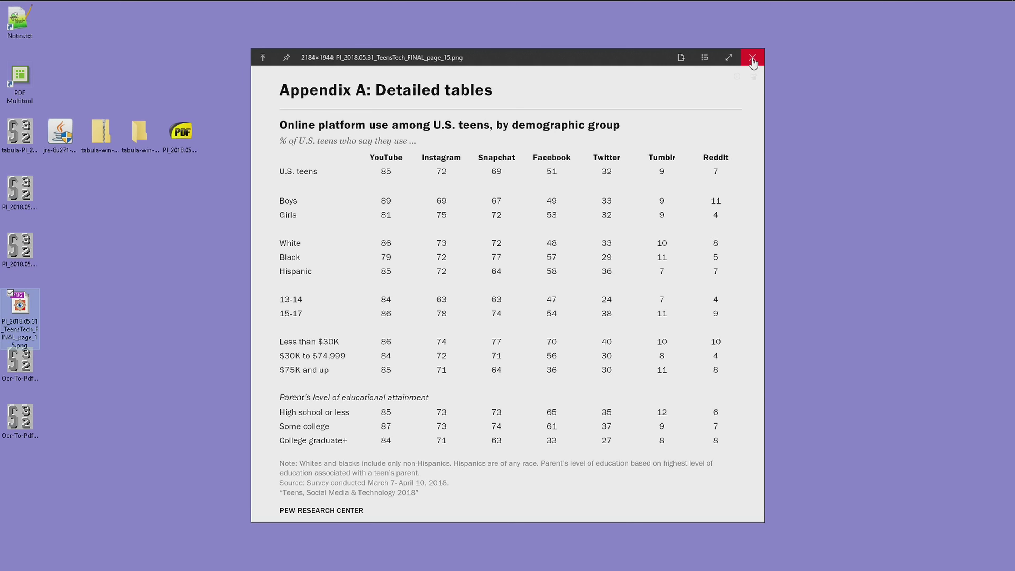
left_click(753, 60)
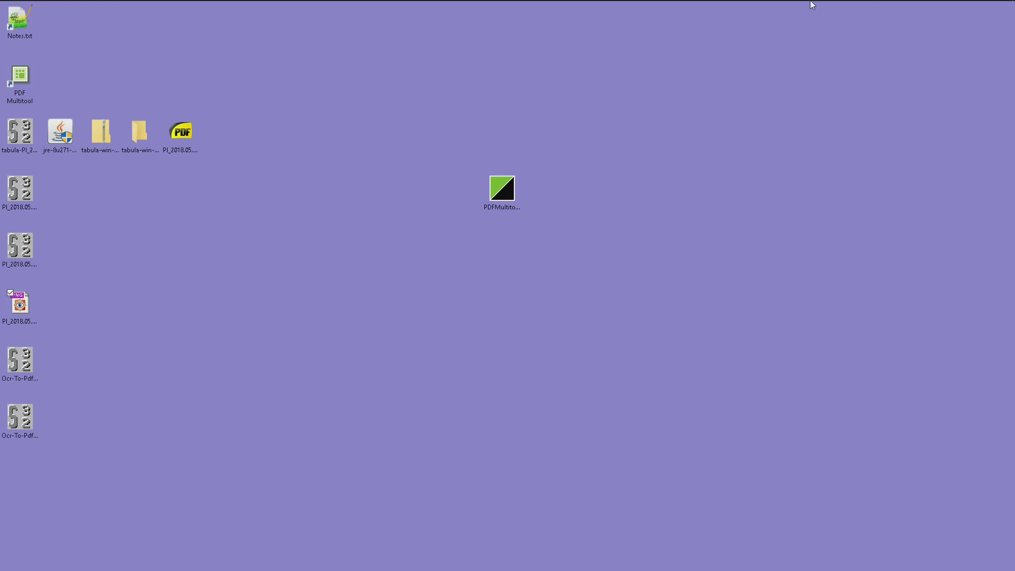
key("alt+Tab")
left_click(246, 9)
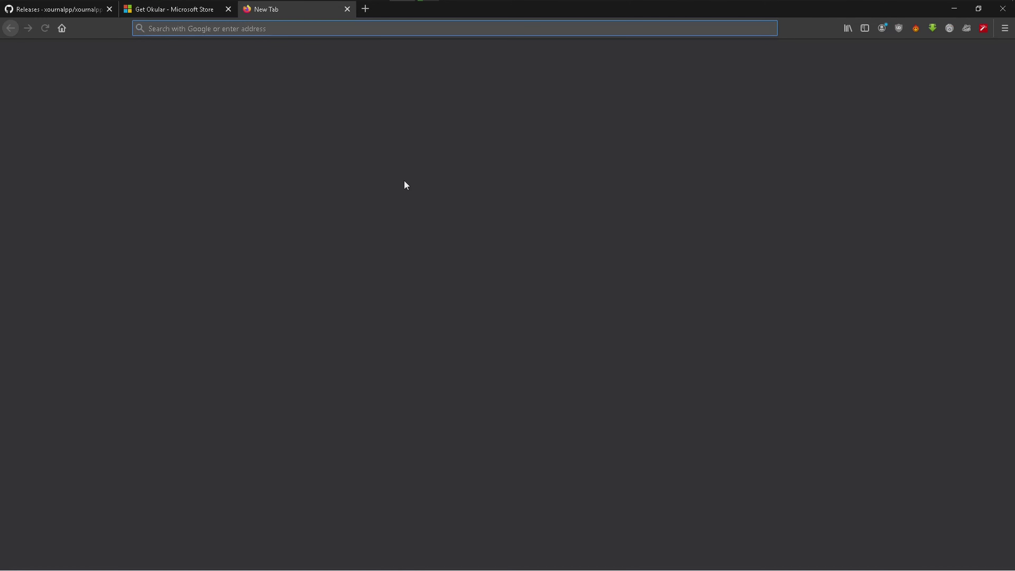
type("https://okular.kde.org")
key("Return")
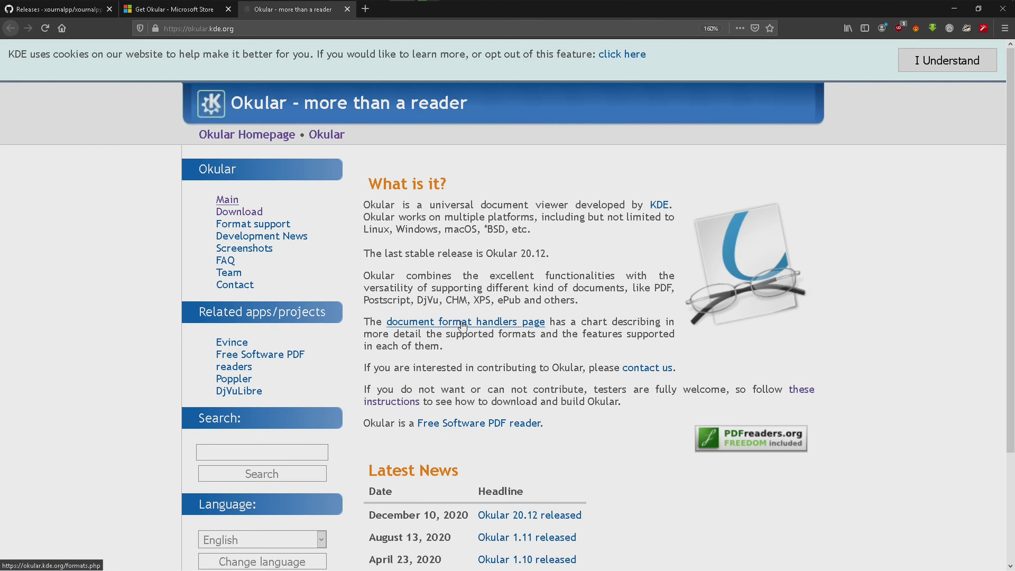
Open the document format handlers chart in a new tab, browse it, and return to the homepage.
left_click(400, 10)
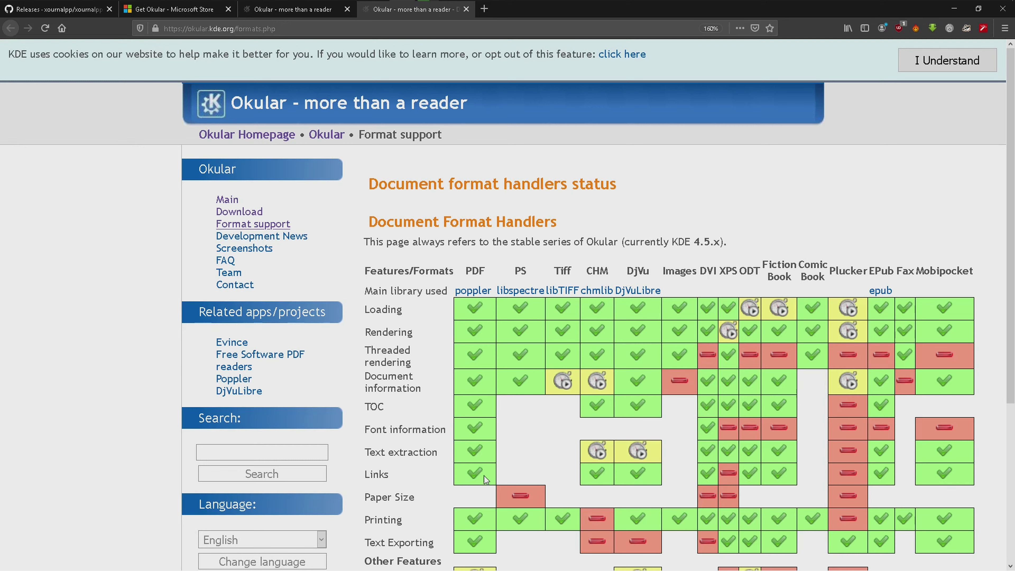
scroll(473, 528, "down", 5)
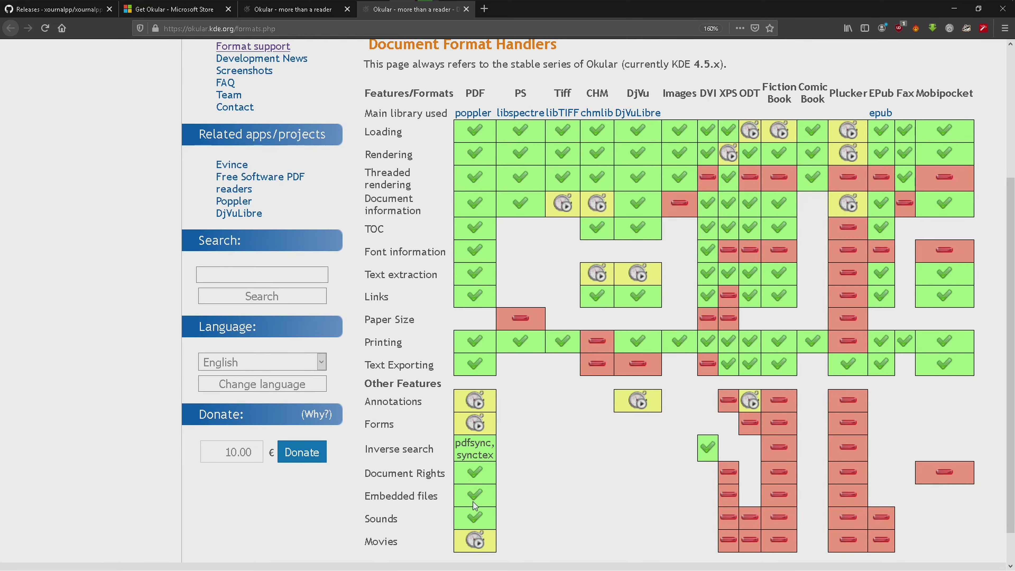
scroll(476, 525, "down", 2)
scroll(476, 530, "up", 5)
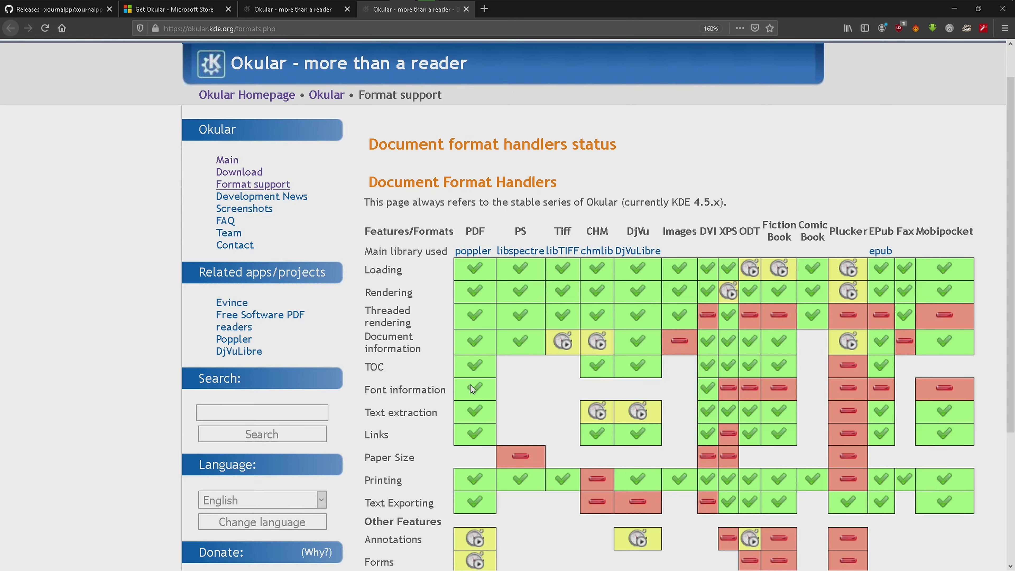
scroll(470, 385, "down", 5)
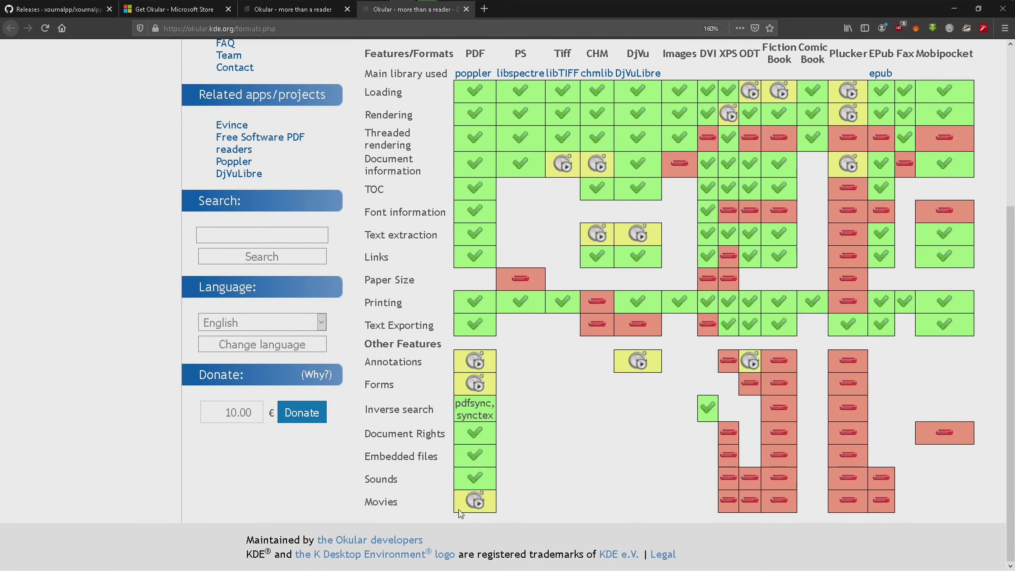
scroll(458, 510, "up", 3)
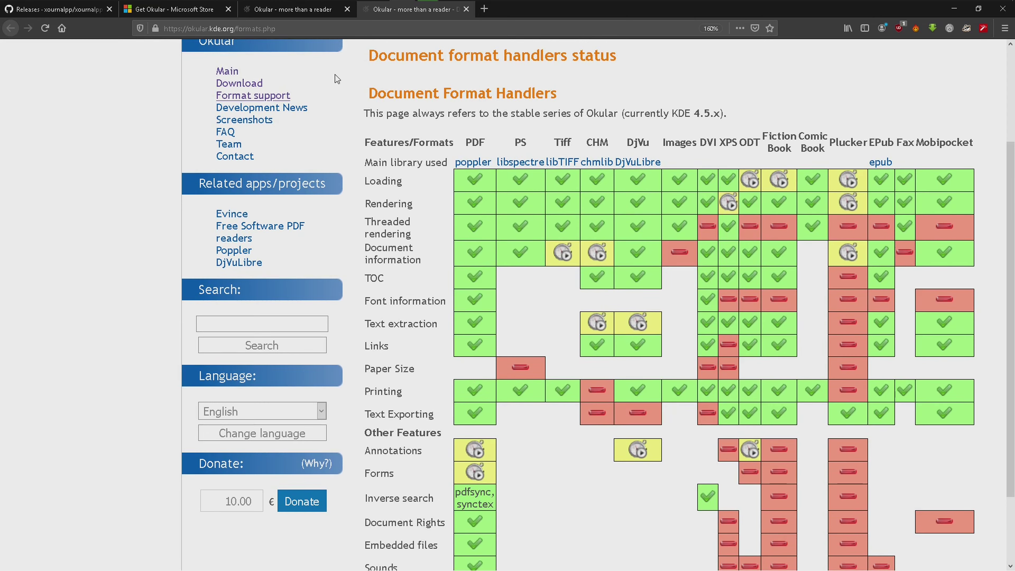
left_click(292, 9)
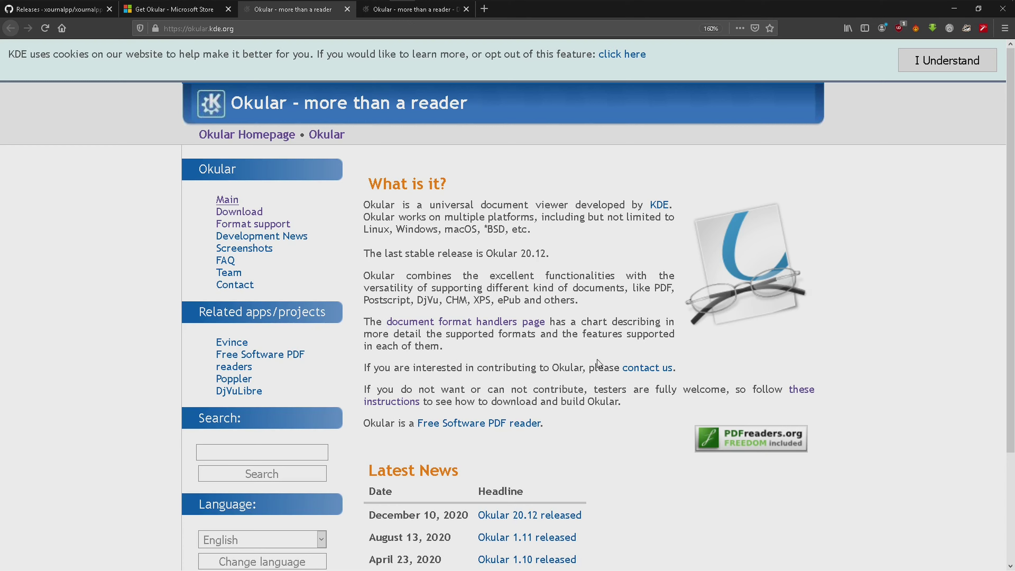
Open the Okular download page and queue the KDE on Windows page in a background tab.
left_click_drag(444, 517, 462, 516)
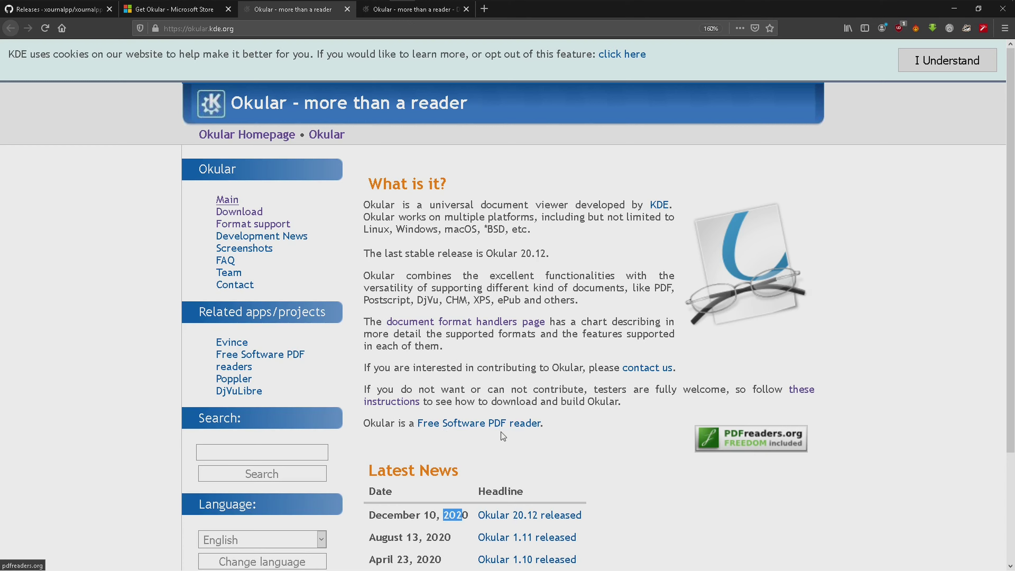
left_click(250, 215)
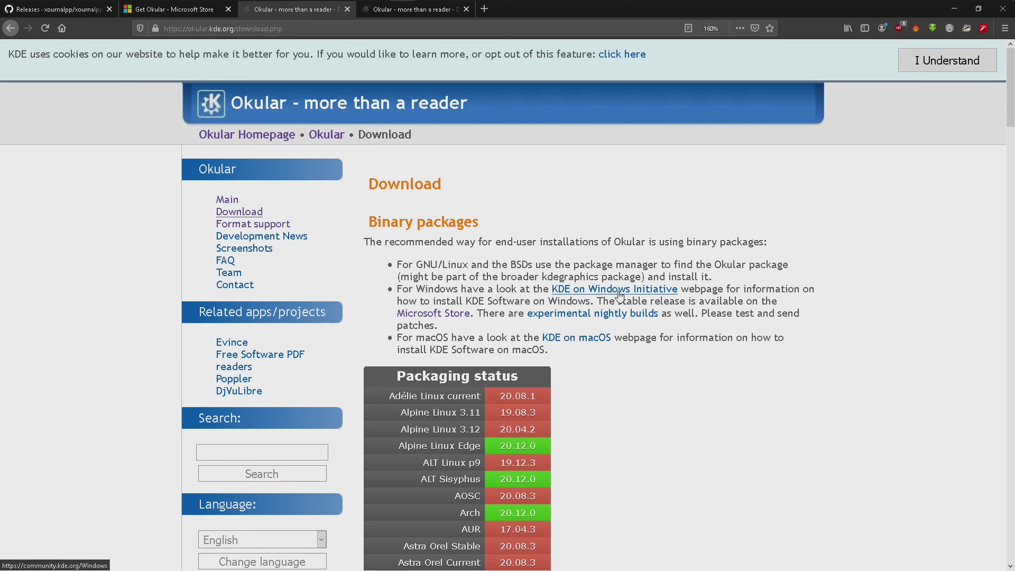
middle_click(619, 296)
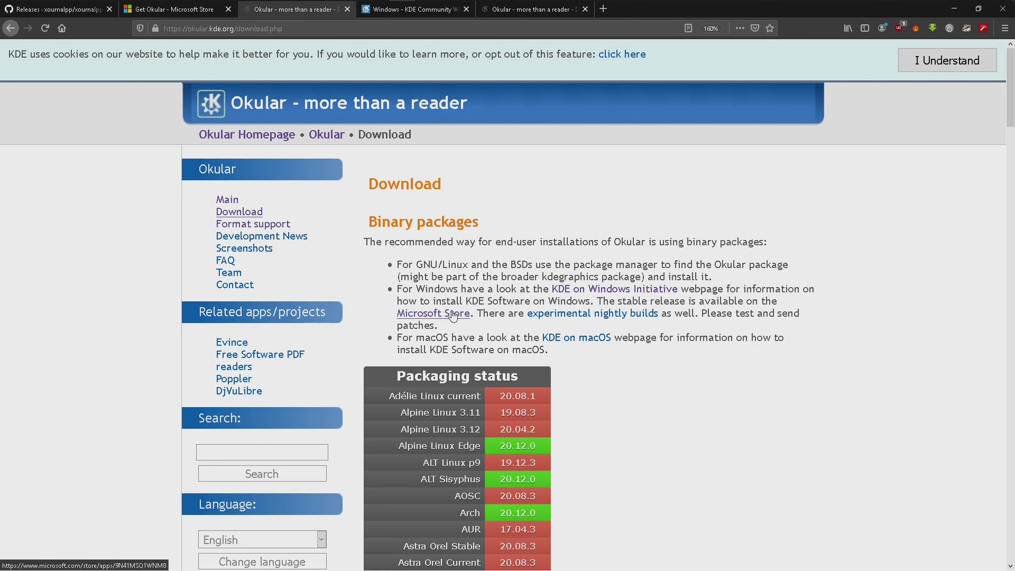
On the Microsoft Store Okular page, check the recommended Windows version, then choose Get.
left_click(176, 12)
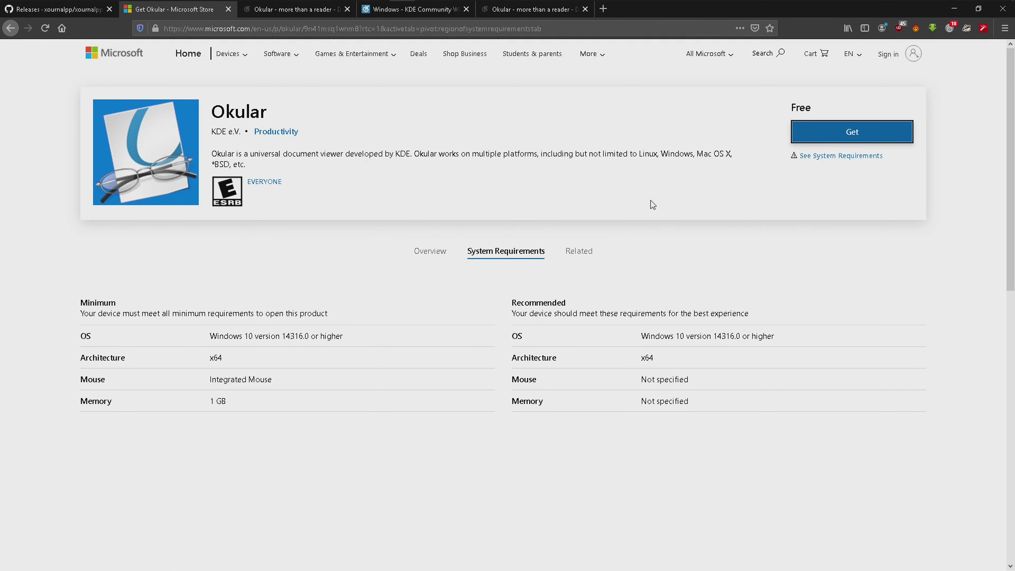
left_click(833, 156)
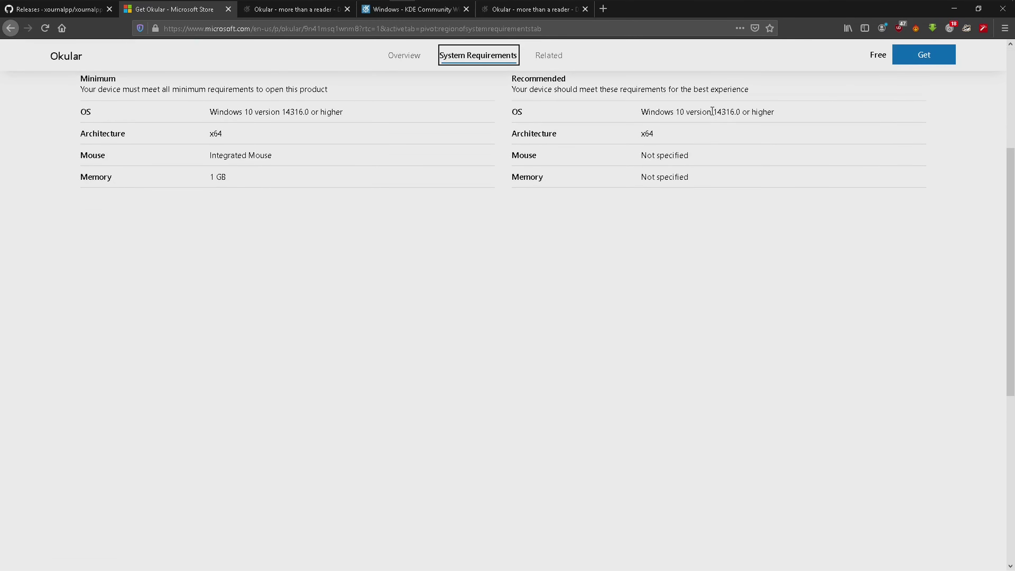
left_click_drag(712, 112, 773, 112)
scroll(691, 310, "up", 5)
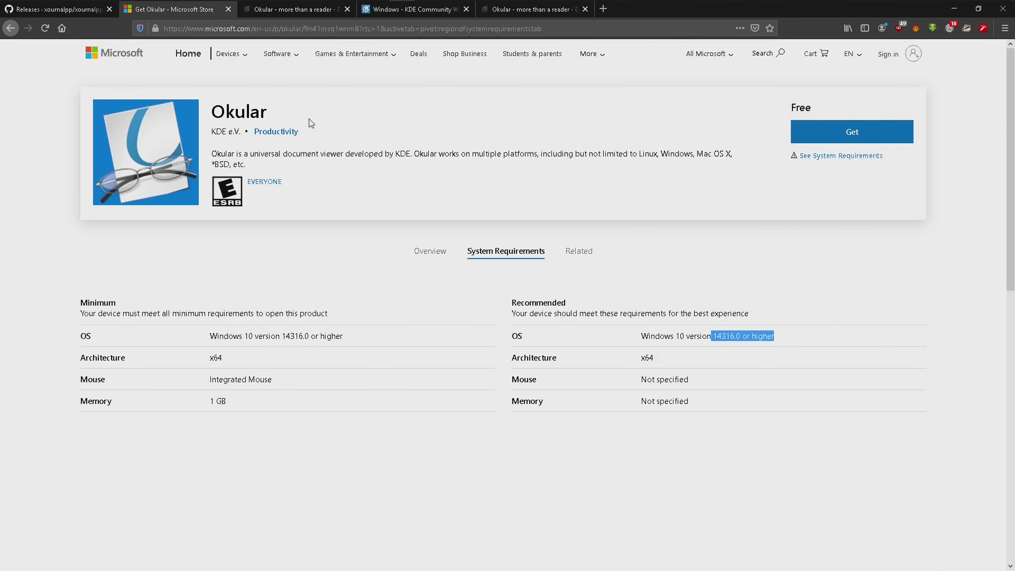
left_click(803, 251)
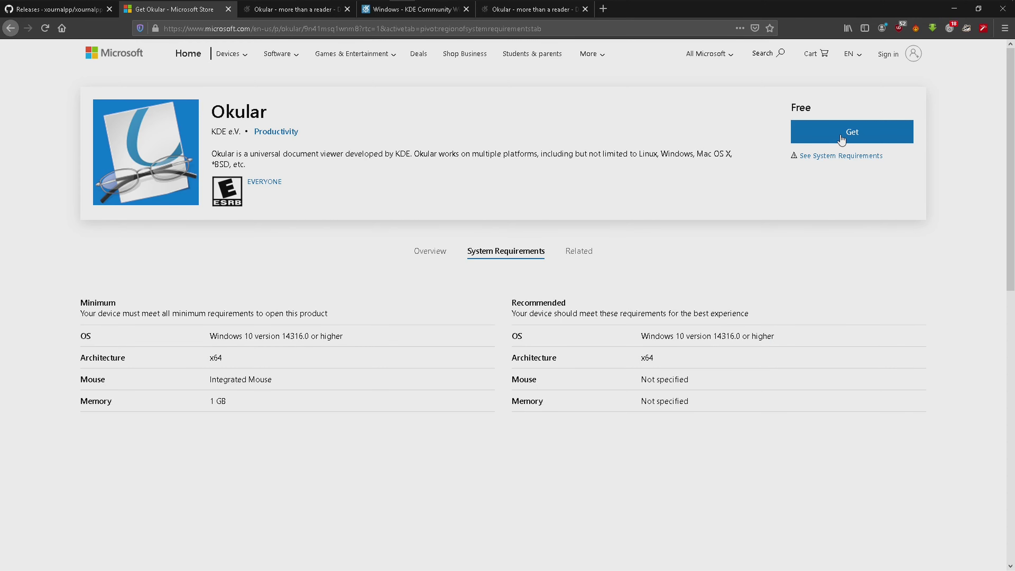
left_click(844, 137)
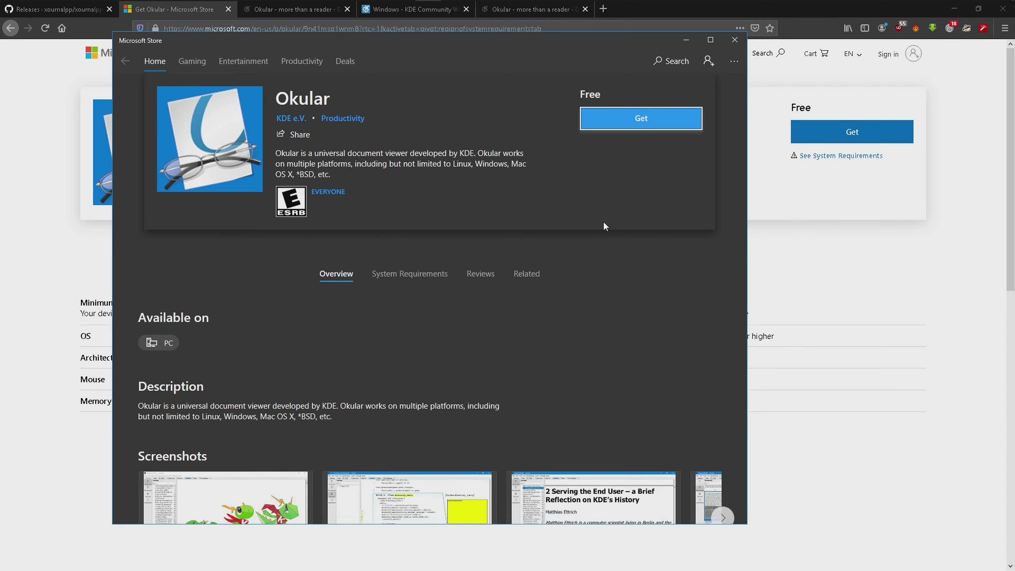
Scroll through the Okular listing in Microsoft Store and request the free app with Get.
scroll(604, 222, "down", 5)
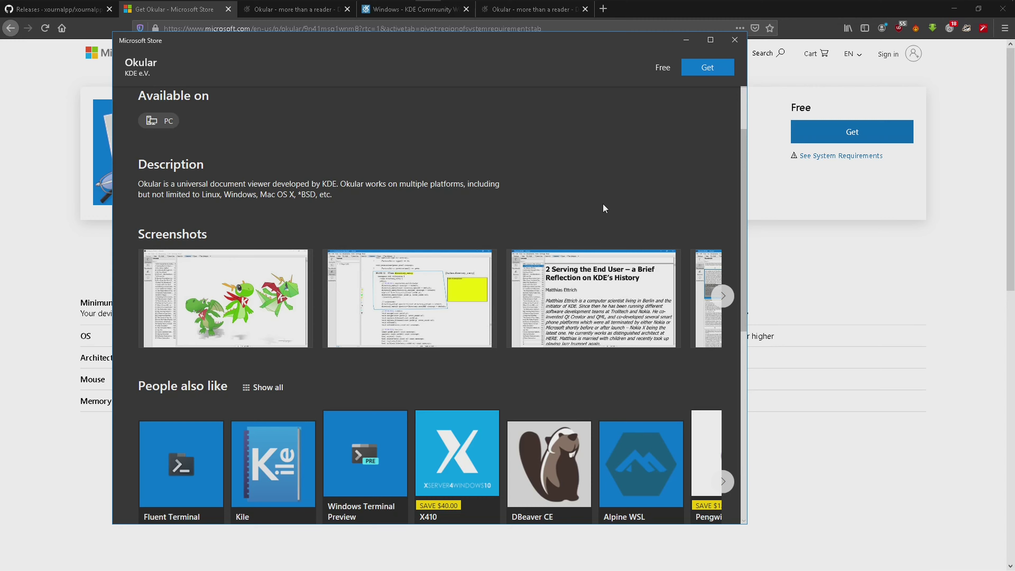
scroll(604, 205, "down", 2)
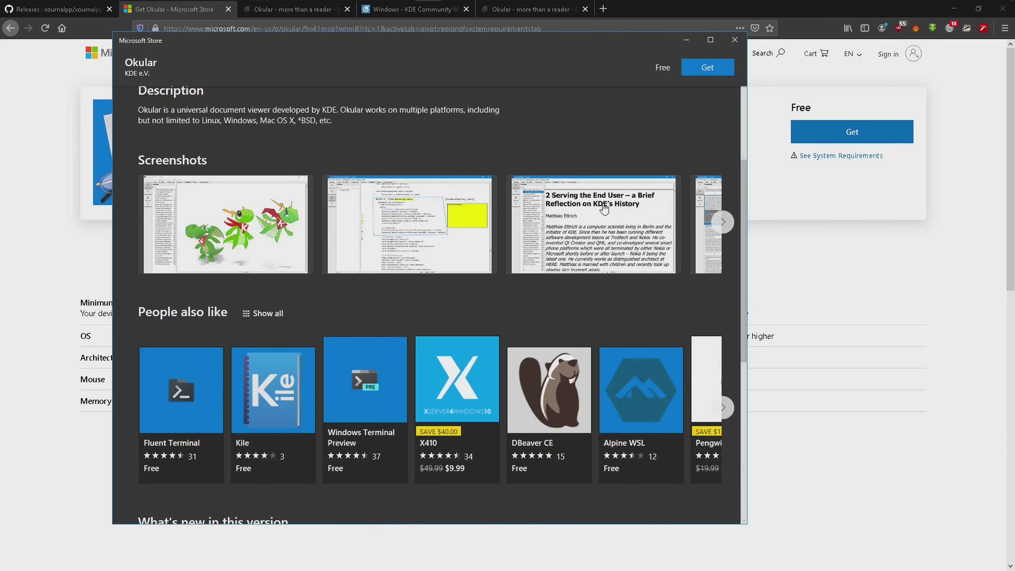
scroll(604, 208, "up", 3)
scroll(603, 209, "up", 4)
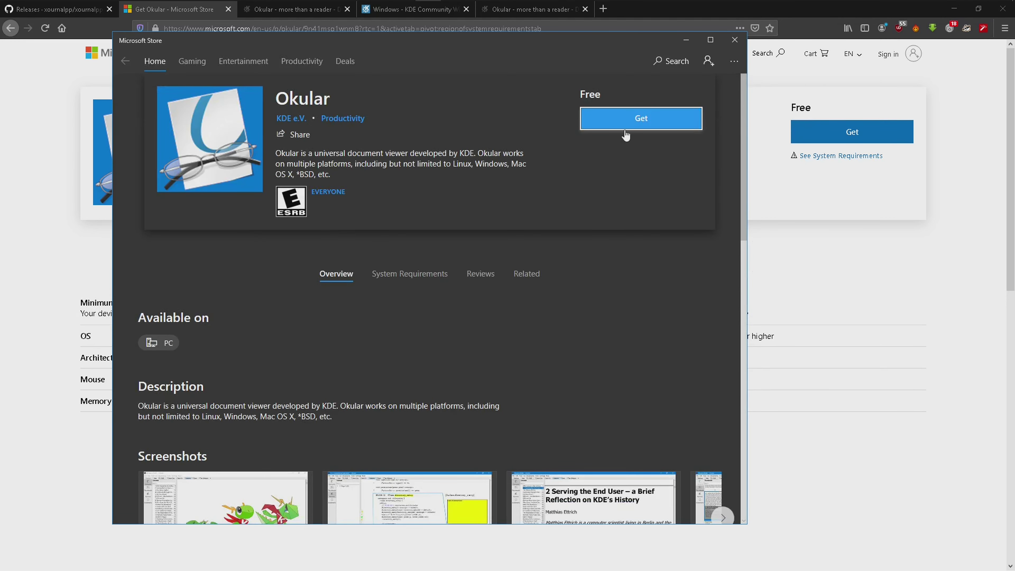
left_click(625, 120)
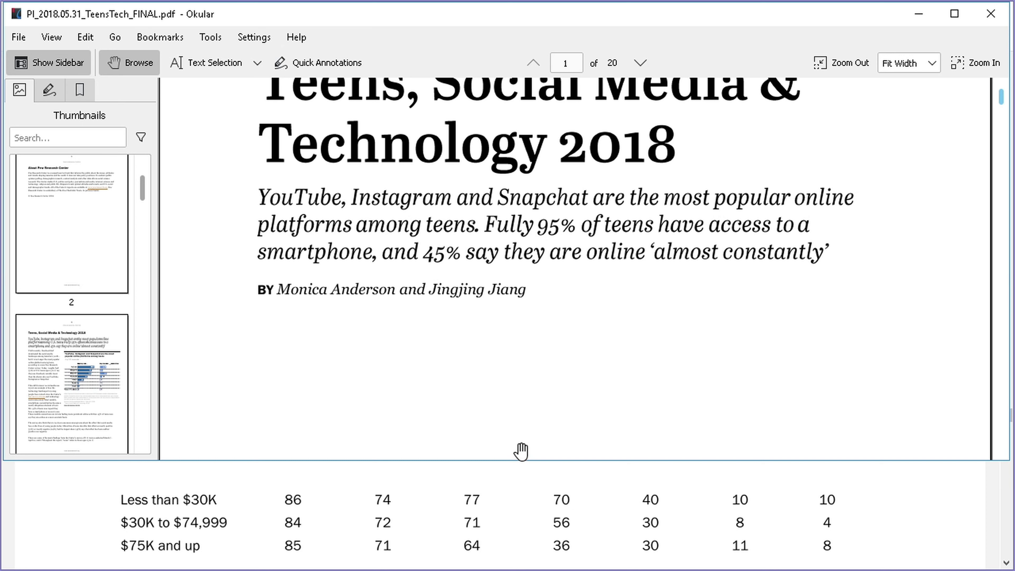
Stretch the Okular window to full height and jump to page 15 from the Thumbnails sidebar.
left_click_drag(521, 461, 518, 568)
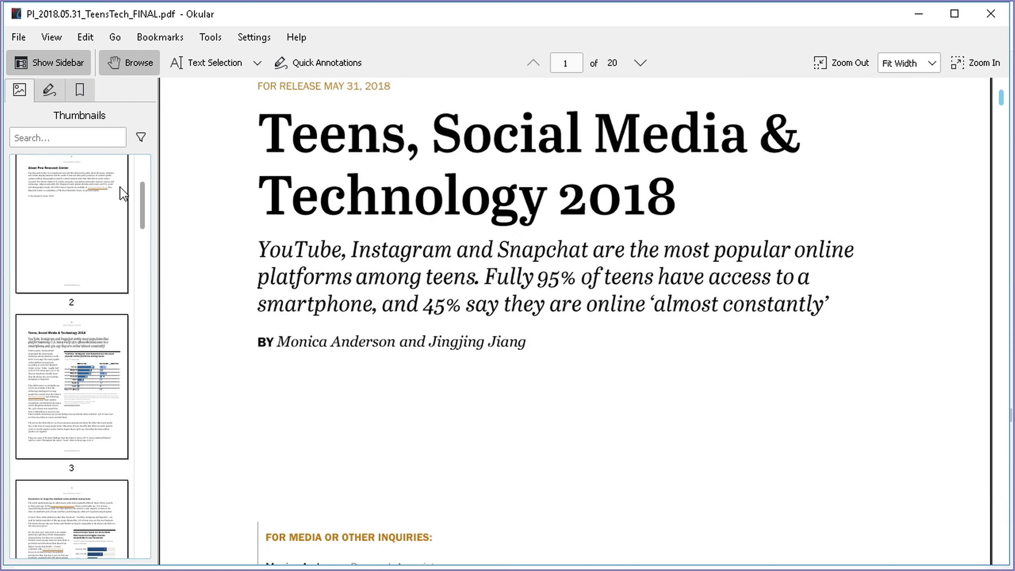
mouse_move(143, 188)
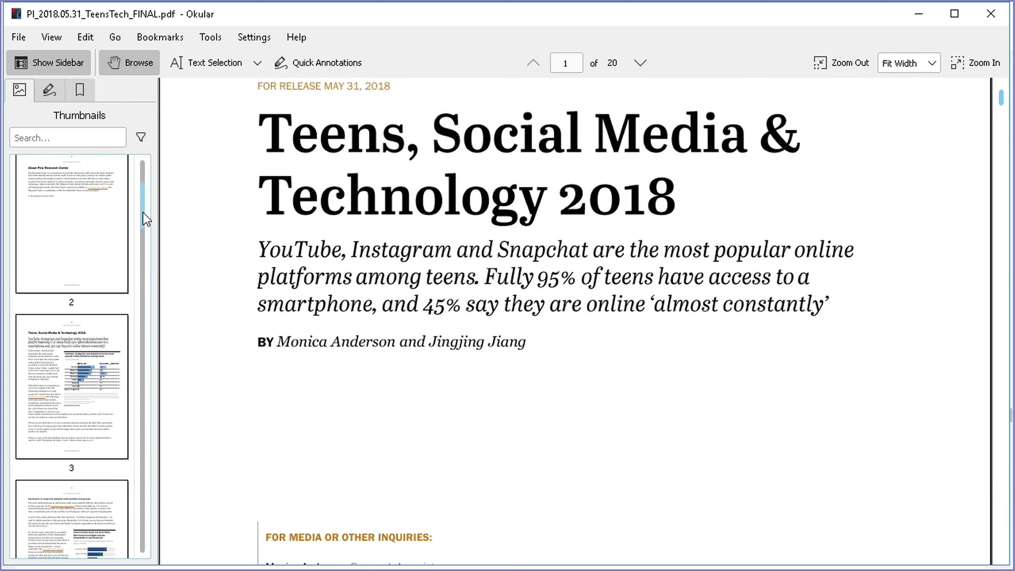
left_click_drag(146, 220, 152, 386)
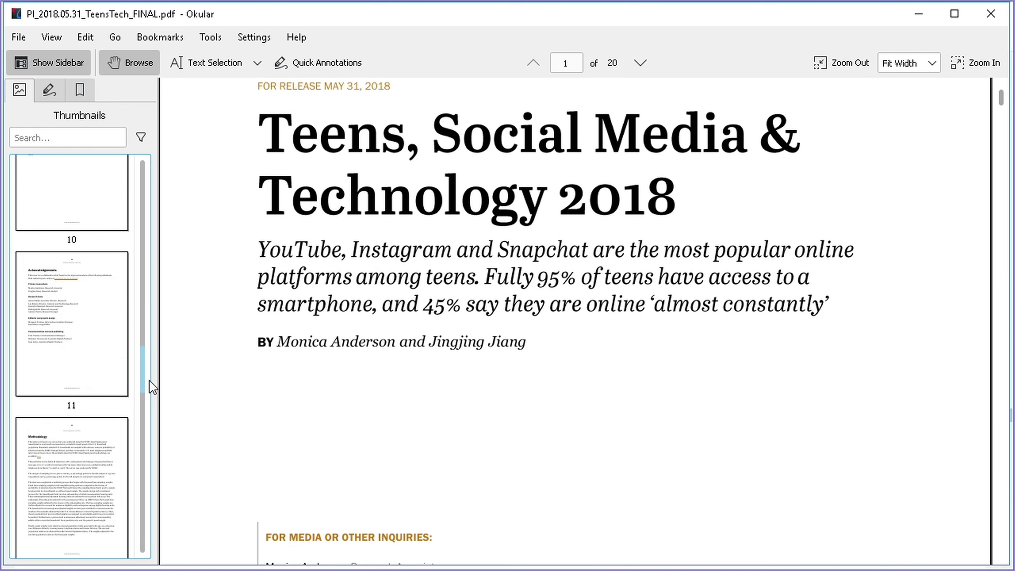
left_click_drag(149, 380, 143, 455)
left_click(83, 326)
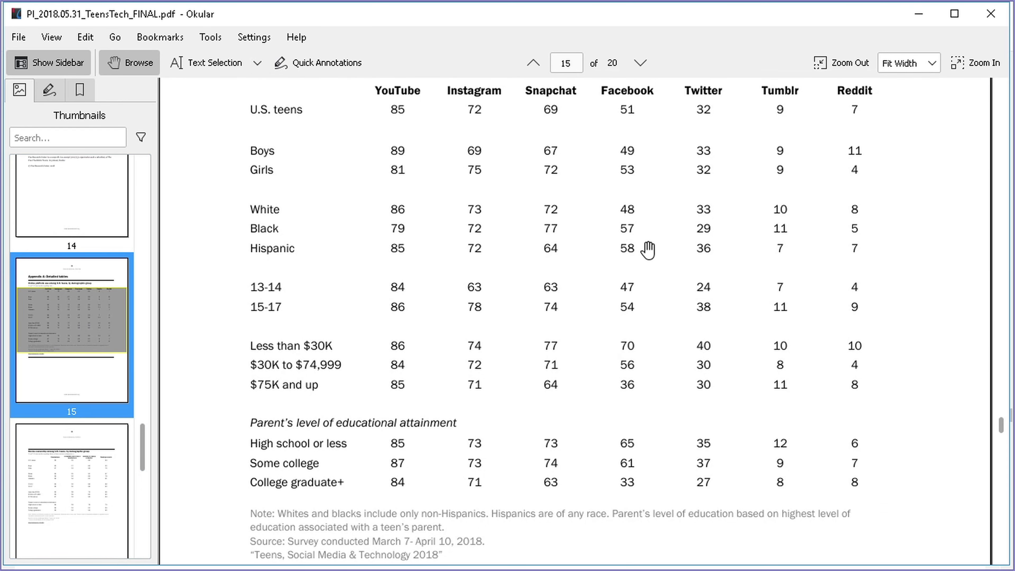
Scroll page 15 to bring the Appendix A demographic table into view.
scroll(647, 249, "up", 2)
scroll(647, 256, "down", 1)
scroll(647, 262, "down", 2)
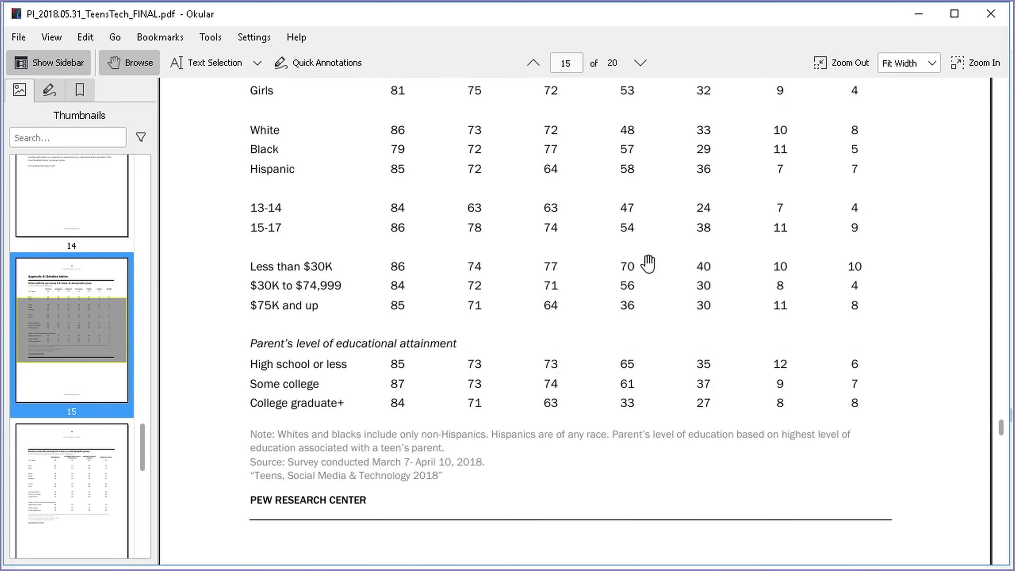
scroll(648, 263, "down", 1)
scroll(648, 263, "up", 1)
scroll(648, 263, "up", 2)
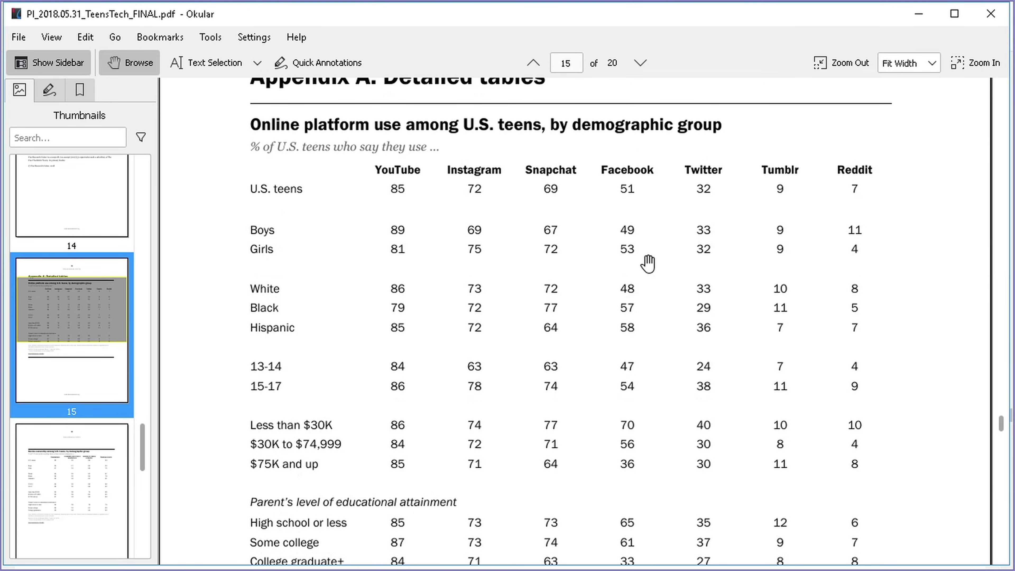
scroll(750, 240, "up", 1)
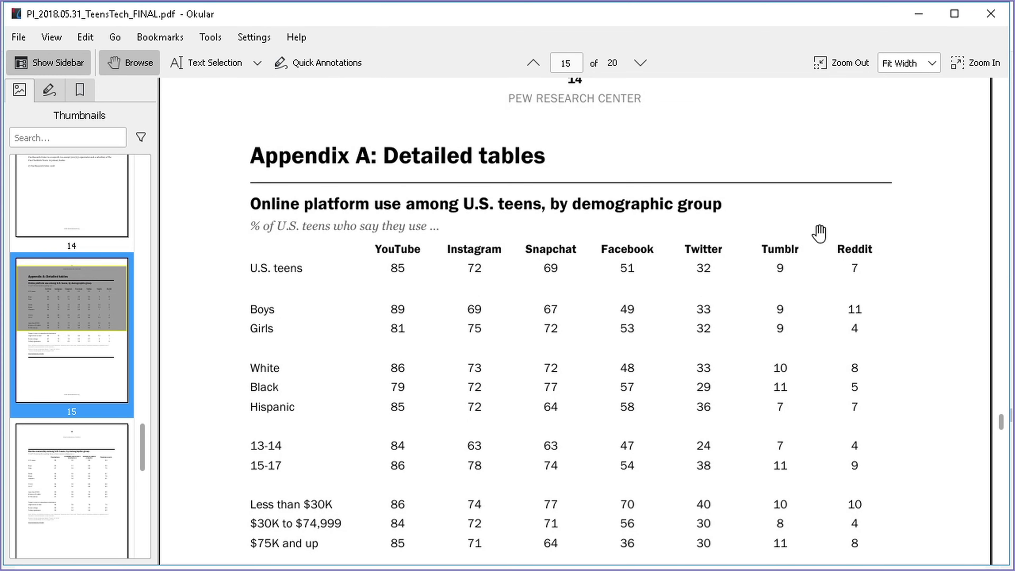
scroll(909, 225, "down", 1)
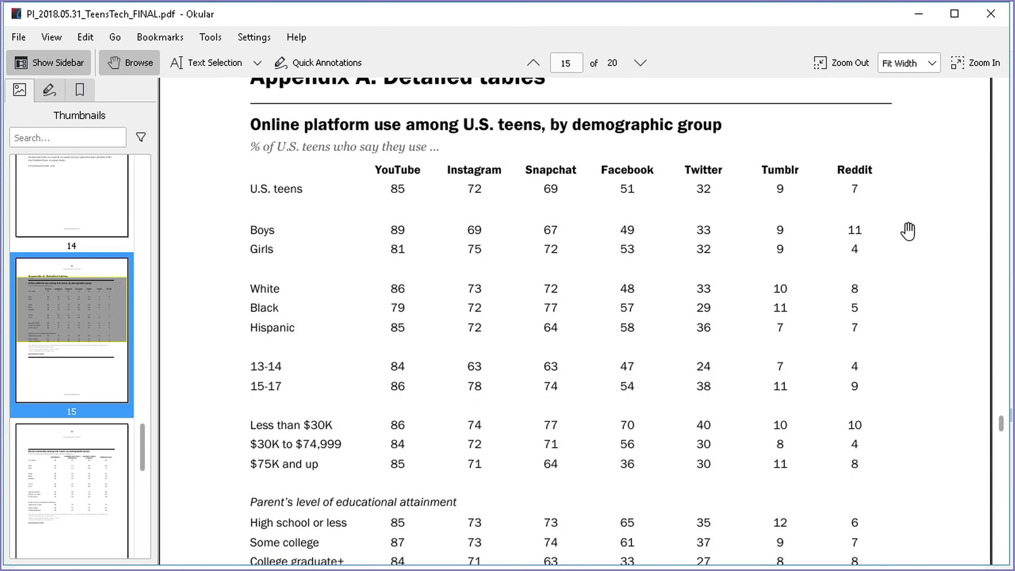
scroll(908, 230, "down", 2)
scroll(908, 232, "up", 1)
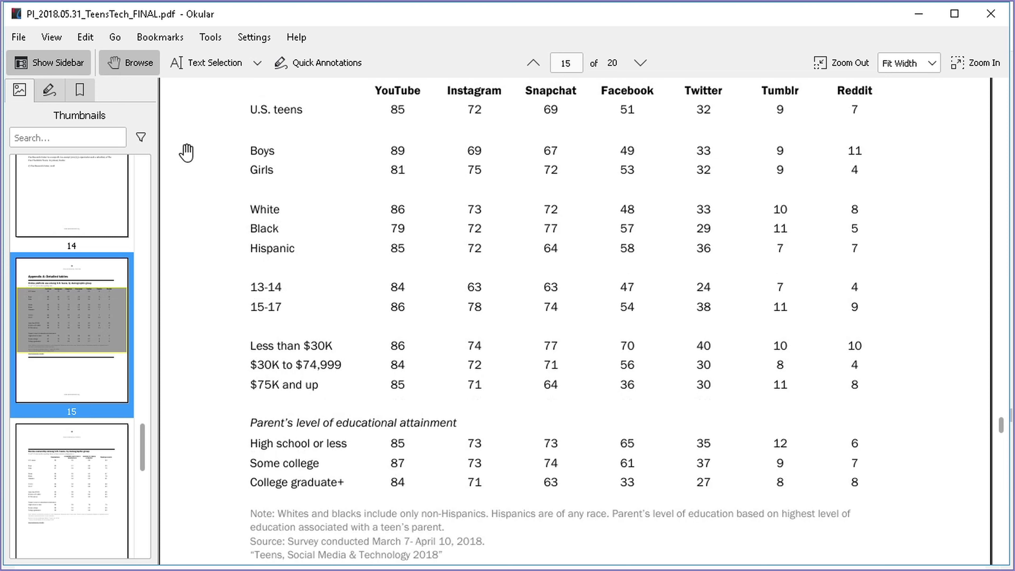
Switch Okular's selection mode to Table Selection.
left_click(258, 63)
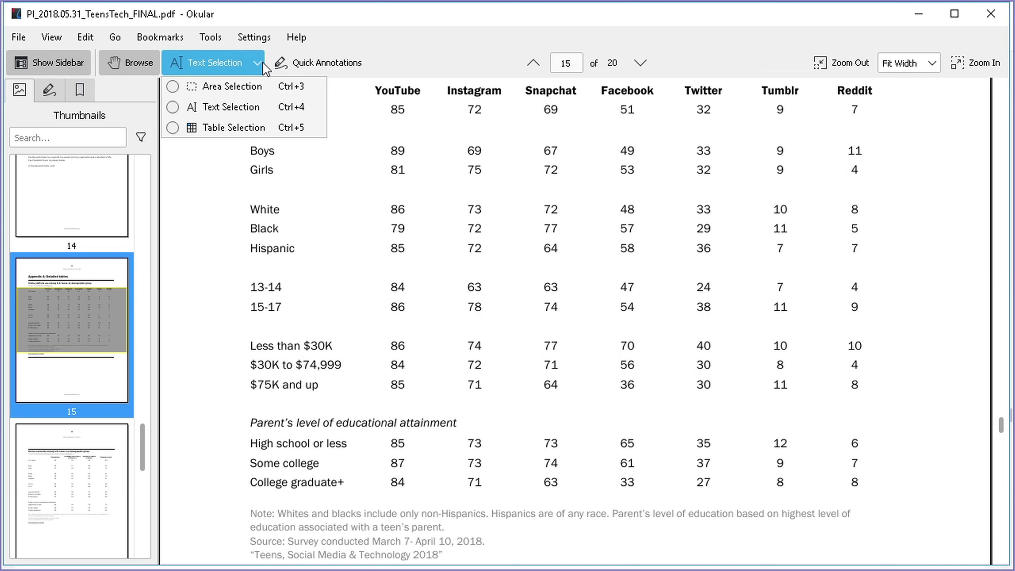
left_click(219, 128)
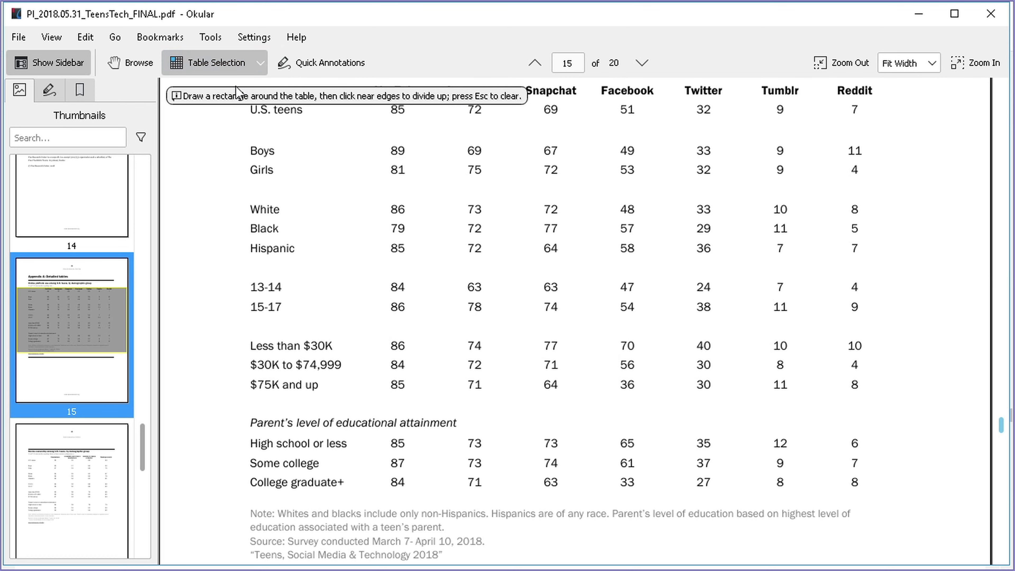
scroll(240, 102, "up", 2)
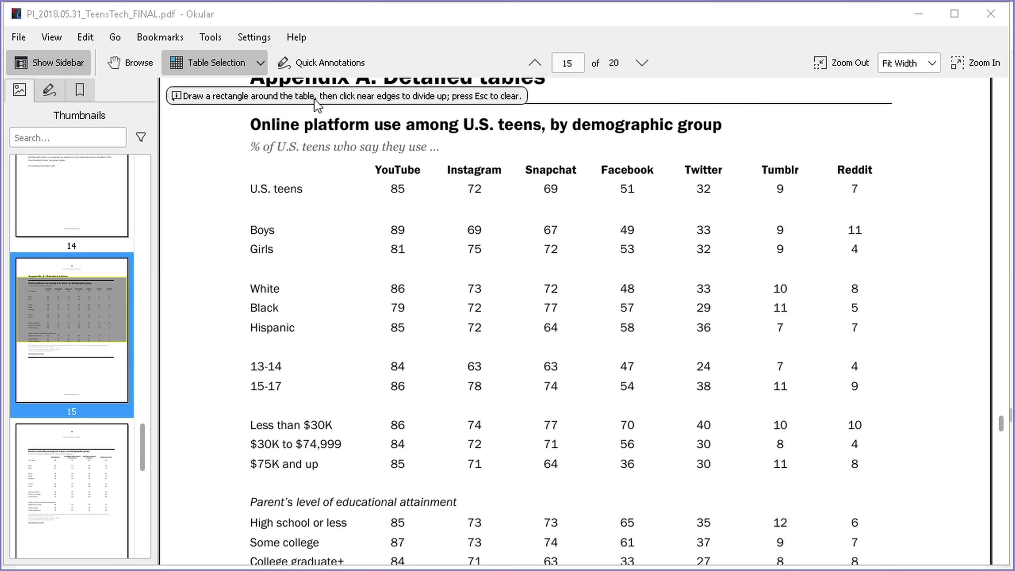
Zoom out twice, from fit width to 125% and then 100%, so the table fits.
left_click(51, 36)
left_click(105, 125)
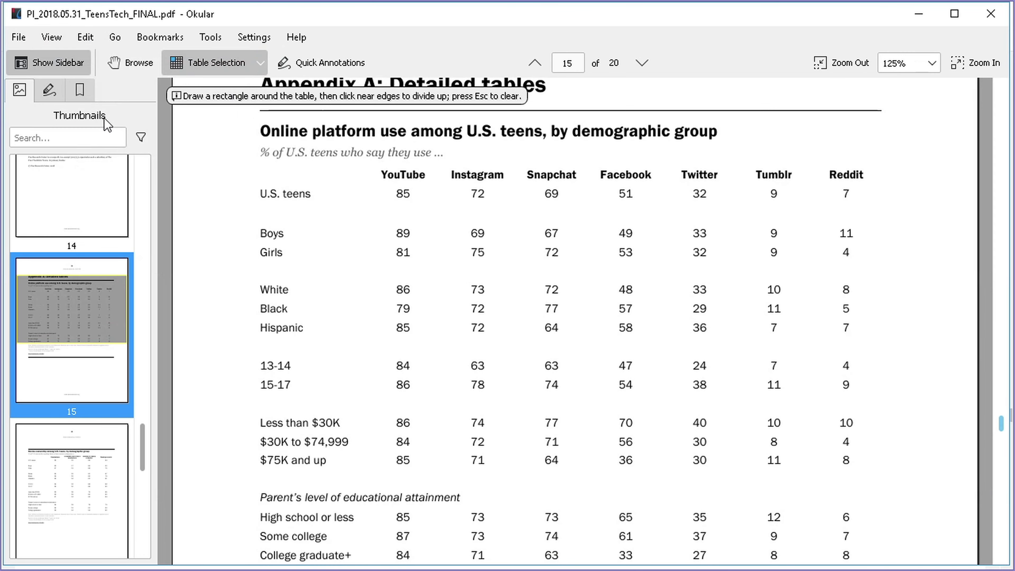
left_click(52, 36)
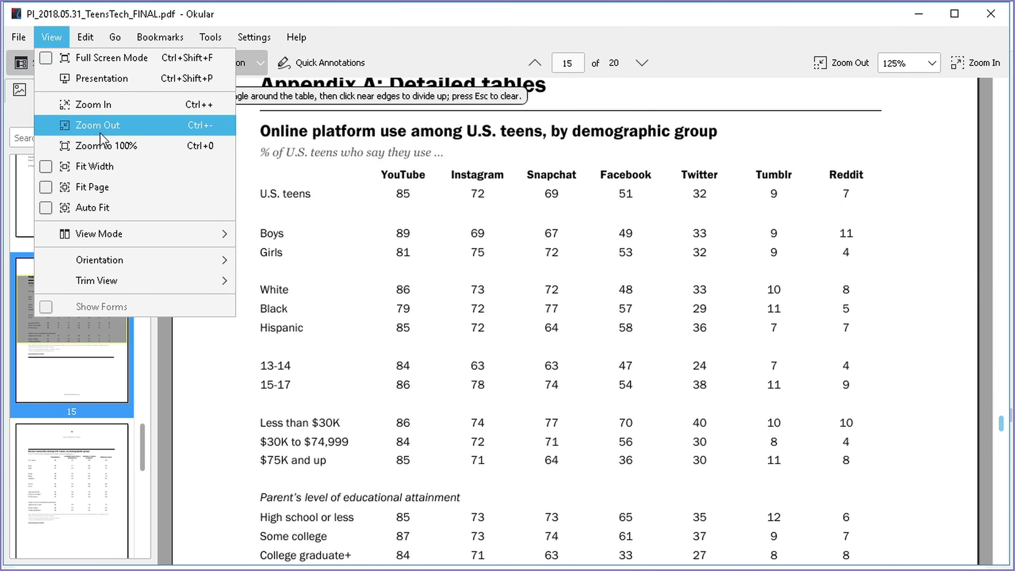
left_click(101, 126)
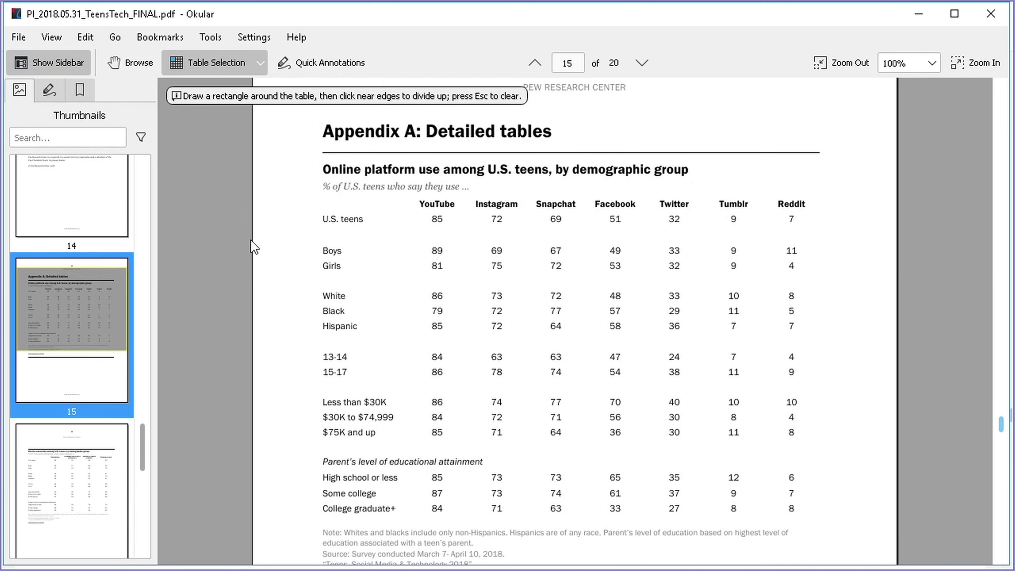
scroll(285, 228, "down", 3)
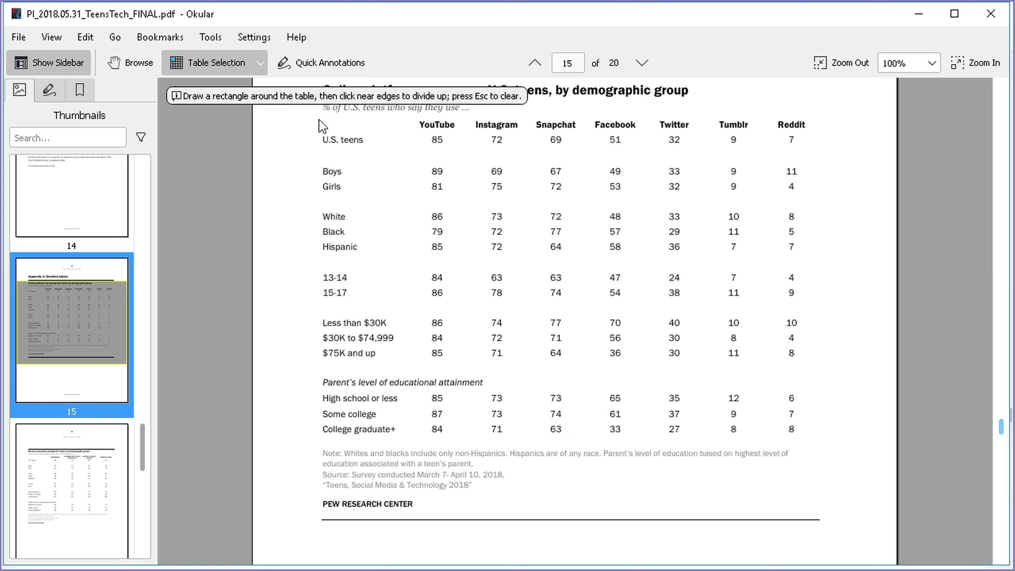
Outline the page-15 table and divide it into columns: row labels, YouTube through Reddit.
left_click_drag(320, 120, 657, 448)
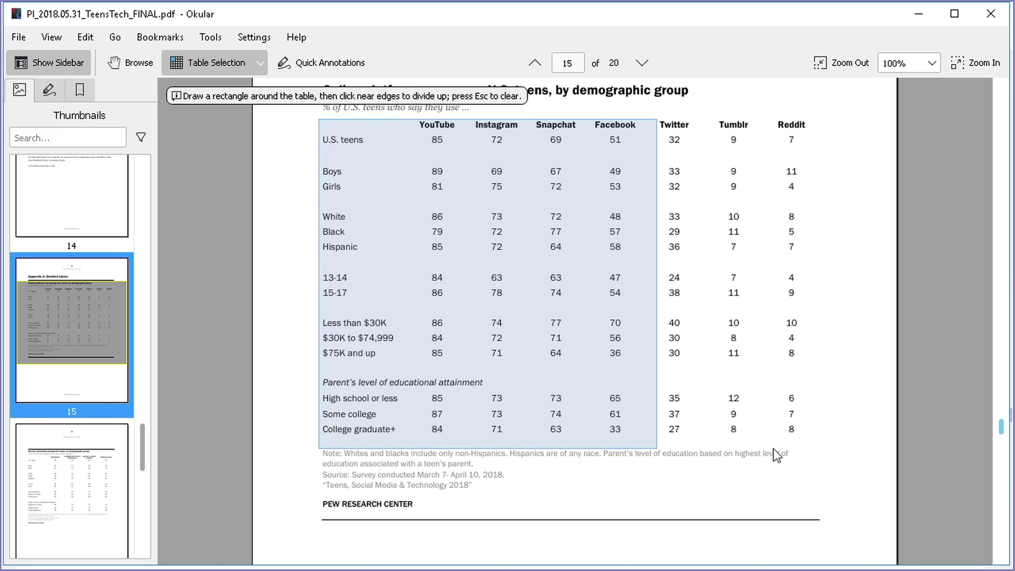
left_click_drag(777, 455, 821, 437)
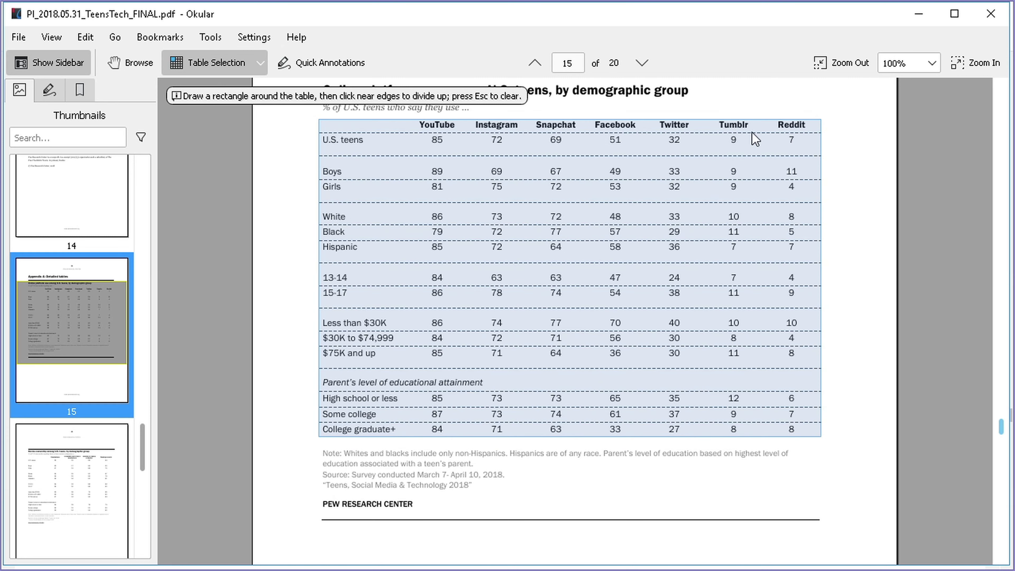
left_click(764, 122)
left_click(702, 122)
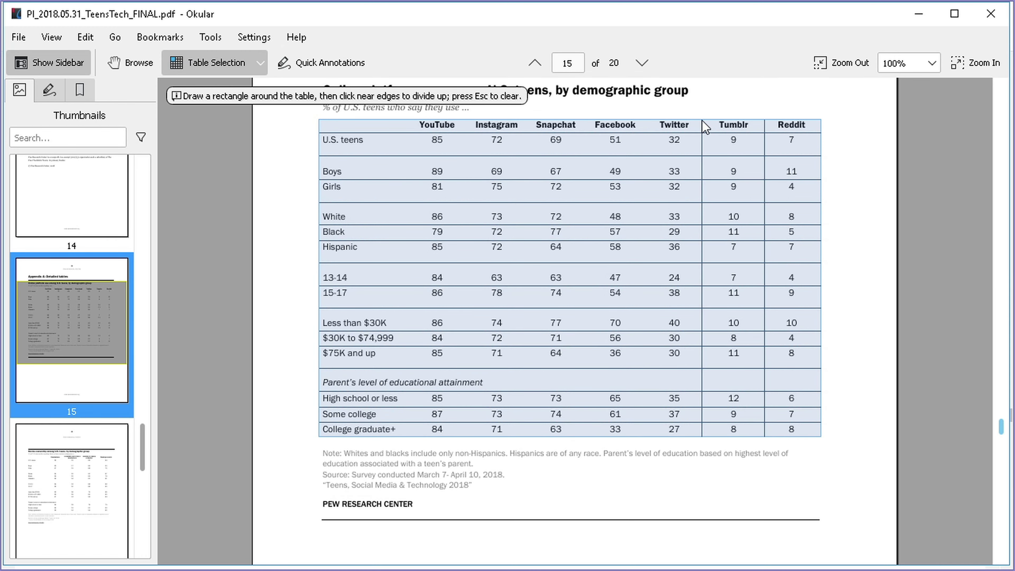
left_click(646, 123)
left_click(585, 124)
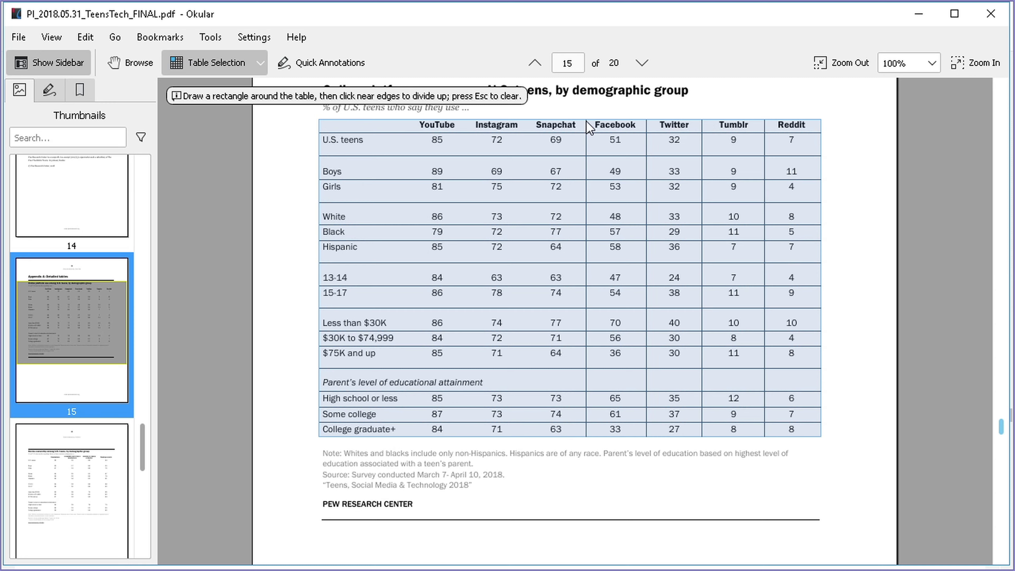
left_click(530, 122)
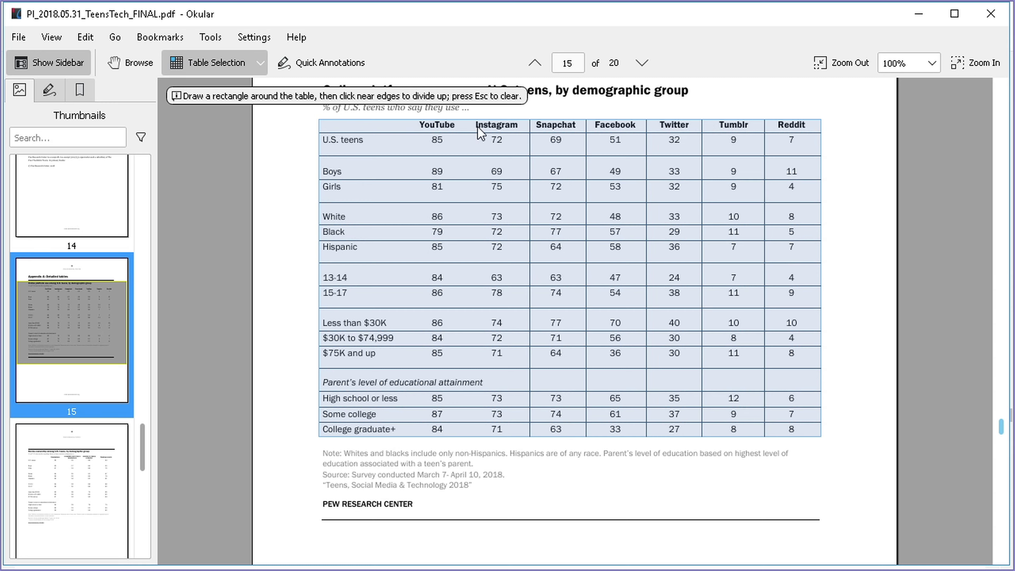
left_click(464, 123)
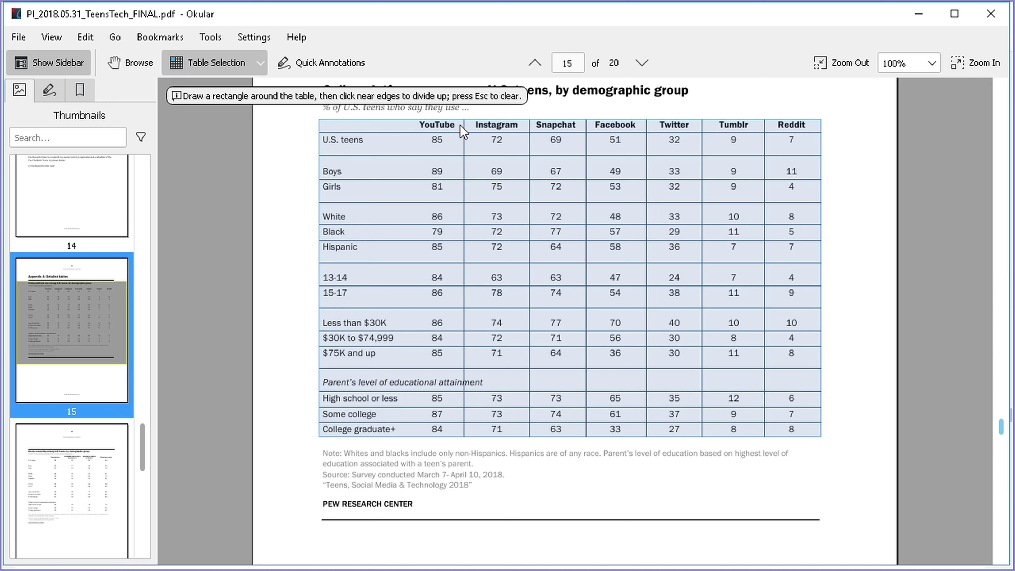
left_click(412, 122)
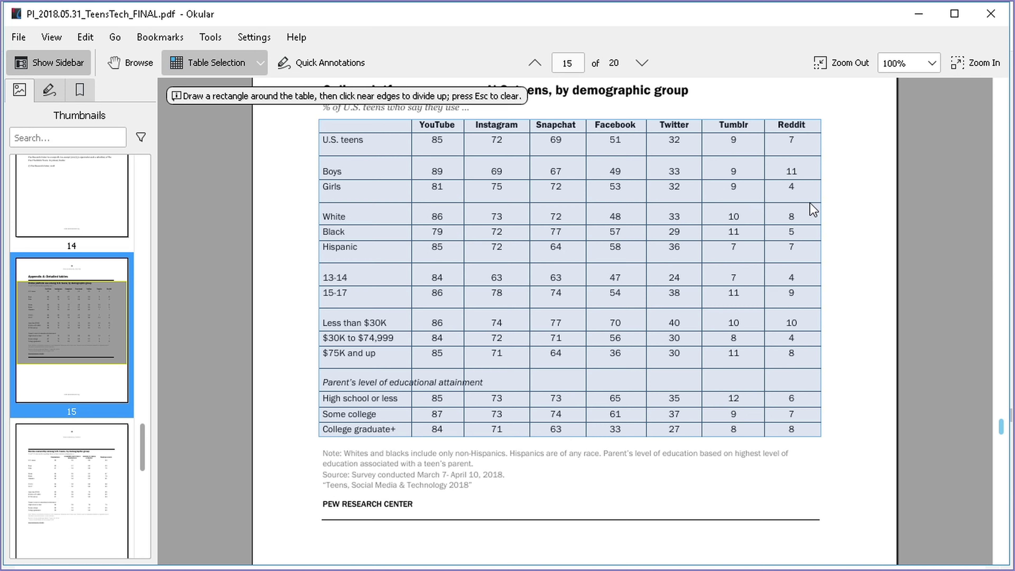
Copy the table selection with Edit > Copy and switch to the blank Calc sheet.
right_click(809, 188)
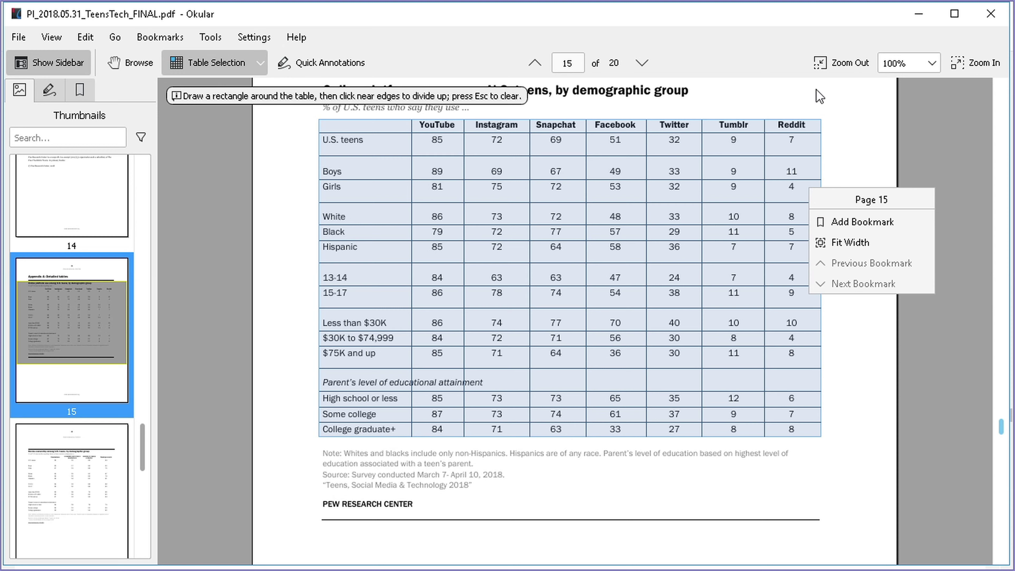
left_click(754, 71)
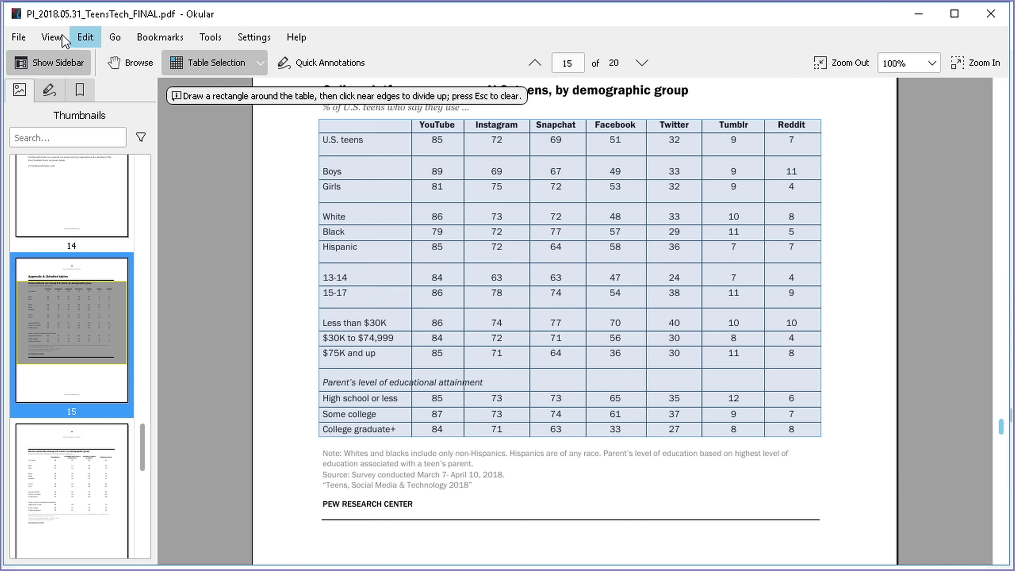
left_click(82, 37)
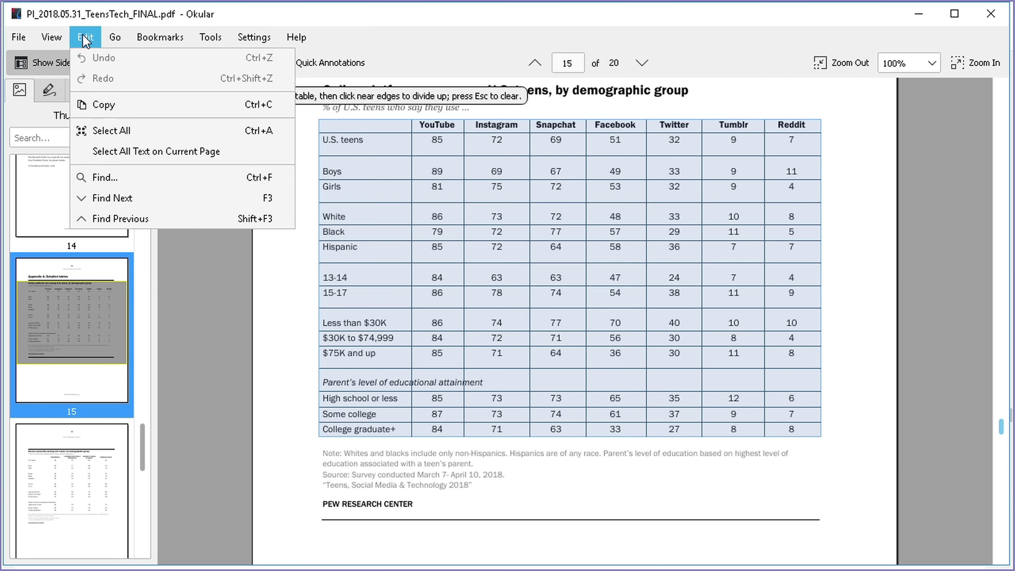
left_click(114, 105)
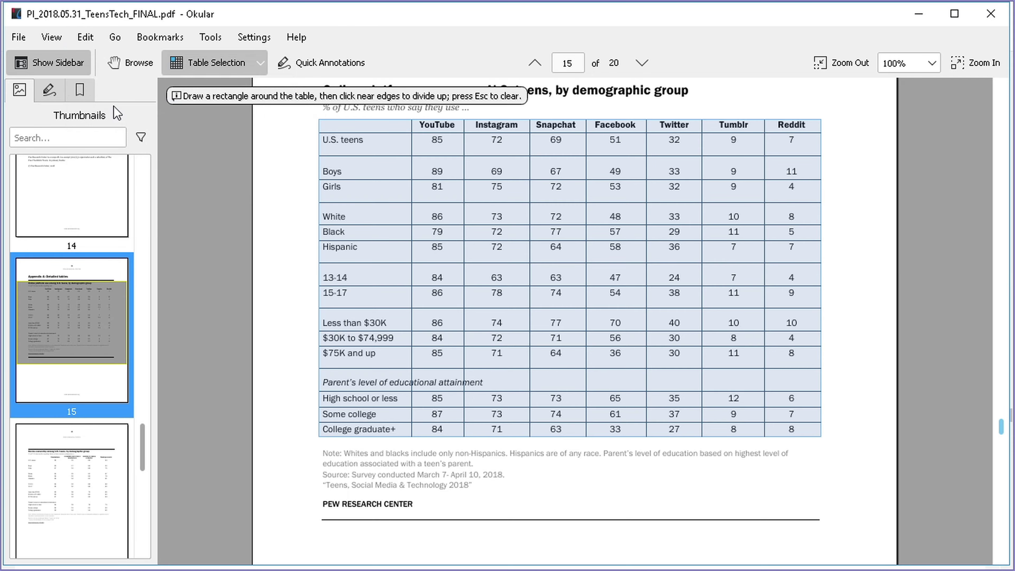
key("alt+Tab")
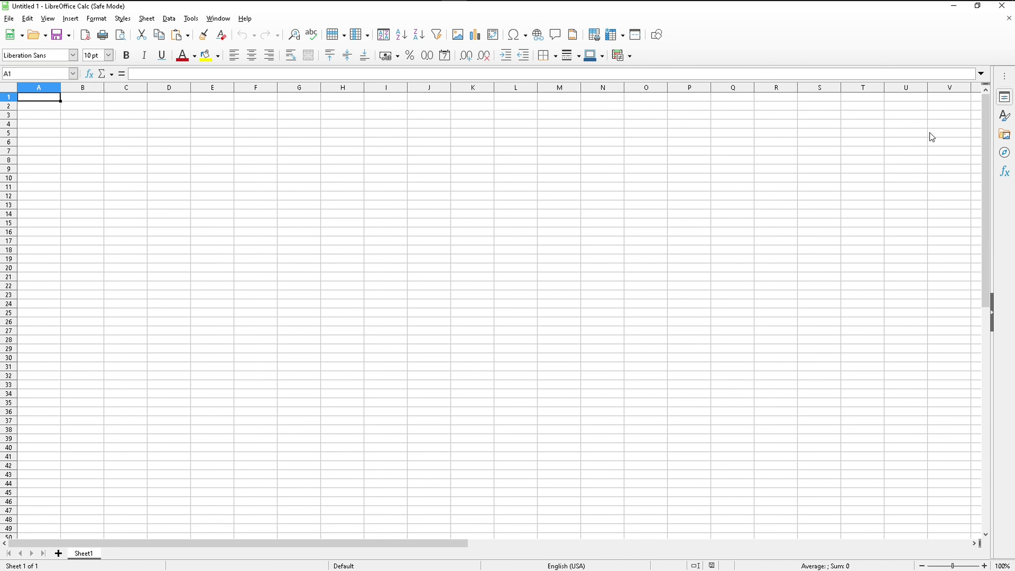
Select cell B2 and open Edit > Paste Special for the copied table.
left_click(69, 107)
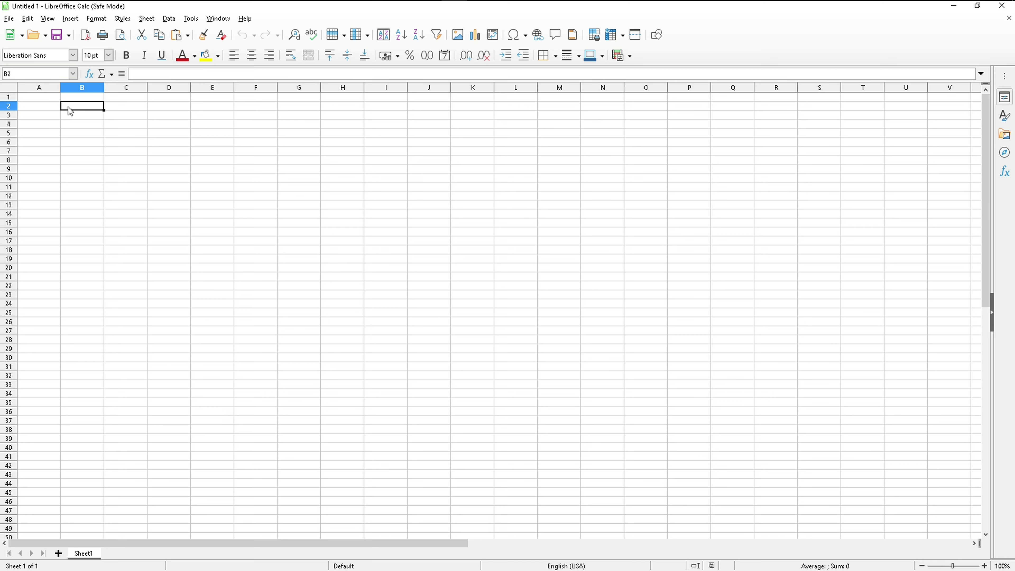
left_click(27, 18)
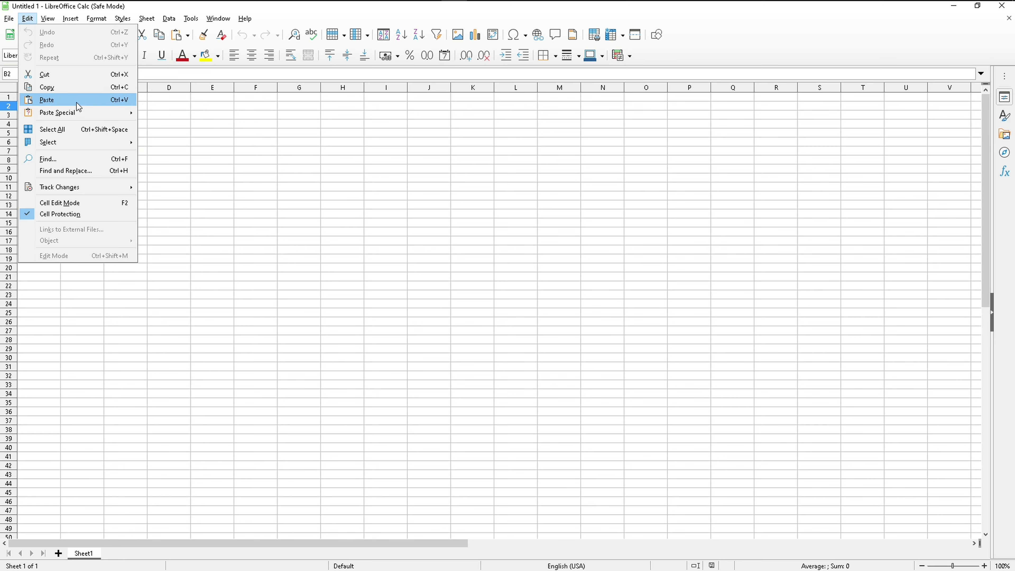
mouse_move(57, 112)
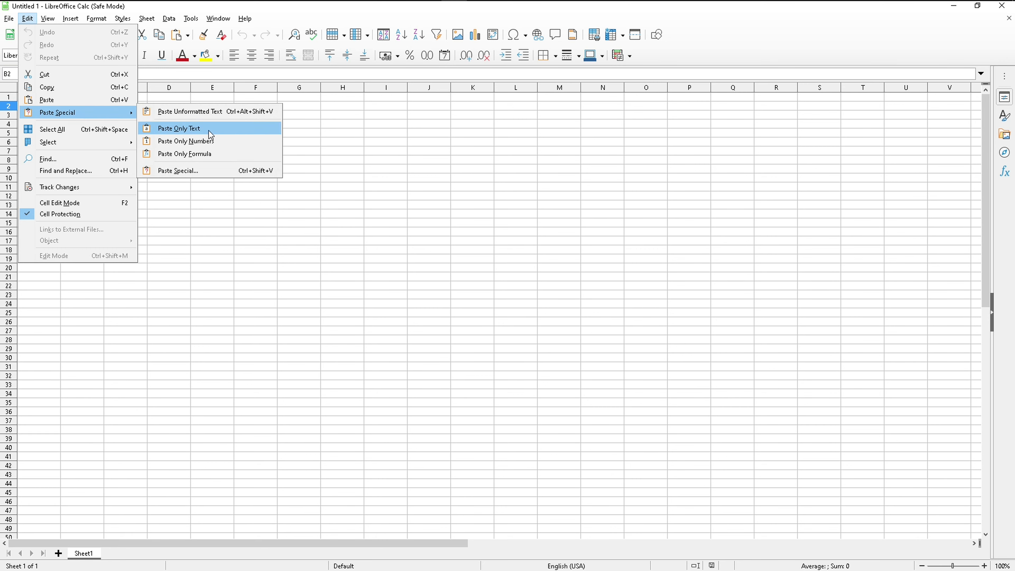
left_click(223, 172)
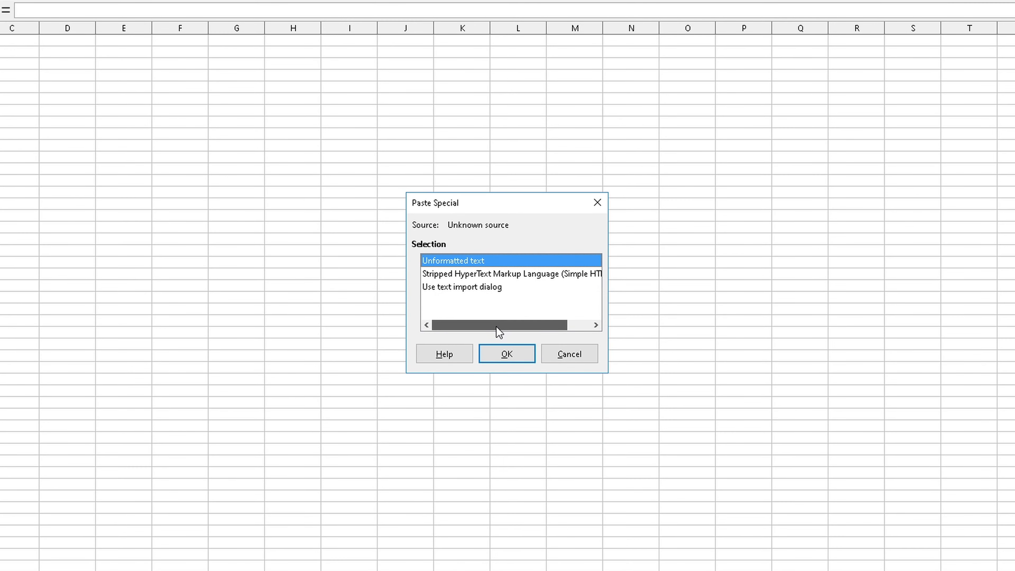
mouse_move(499, 331)
left_mouse_down()
mouse_move(552, 333)
mouse_move(473, 334)
left_mouse_up()
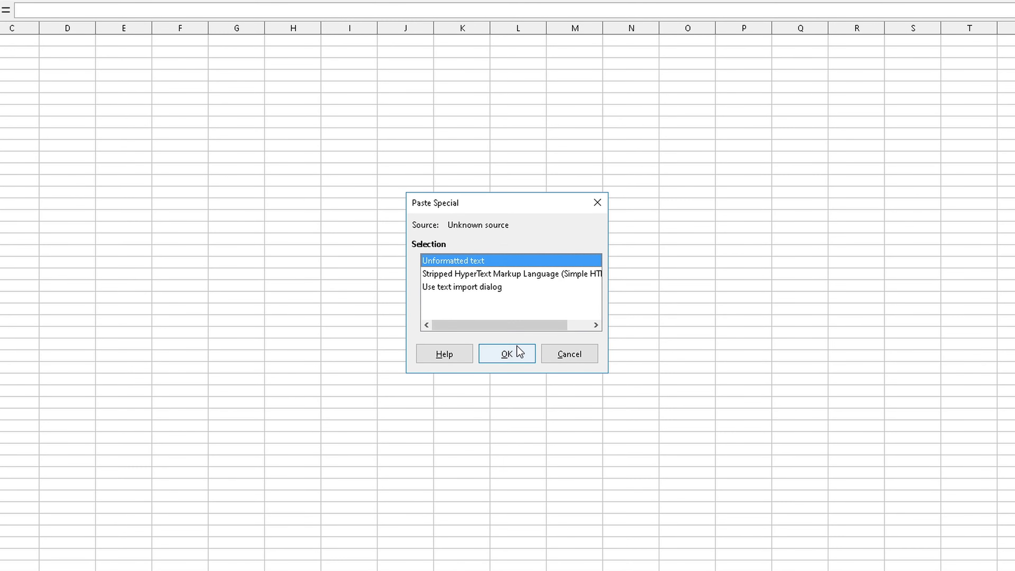
Open Text Import, choose Separated by with Tab, and enlarge the dialog's preview.
left_click(506, 357)
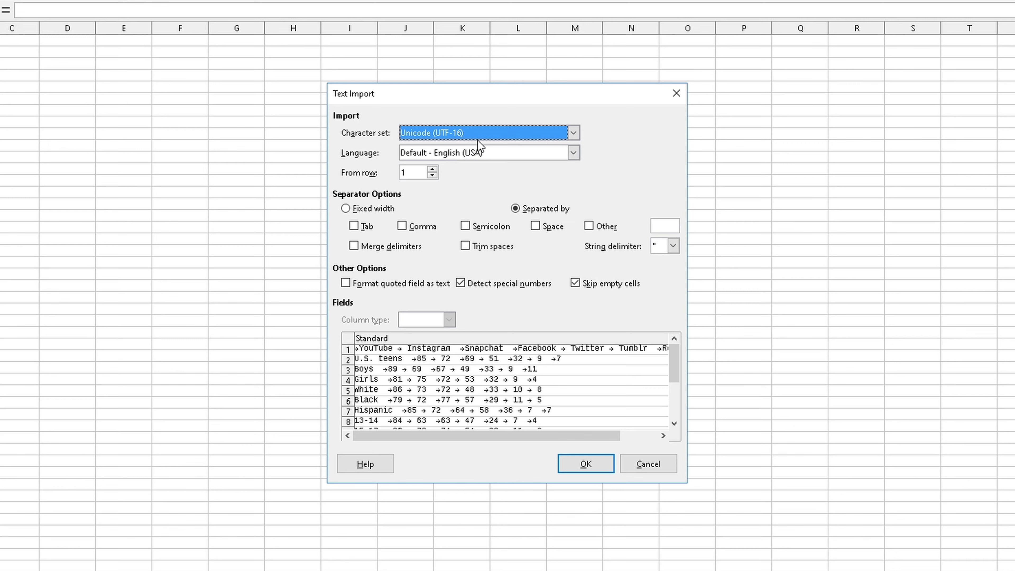
left_click(364, 210)
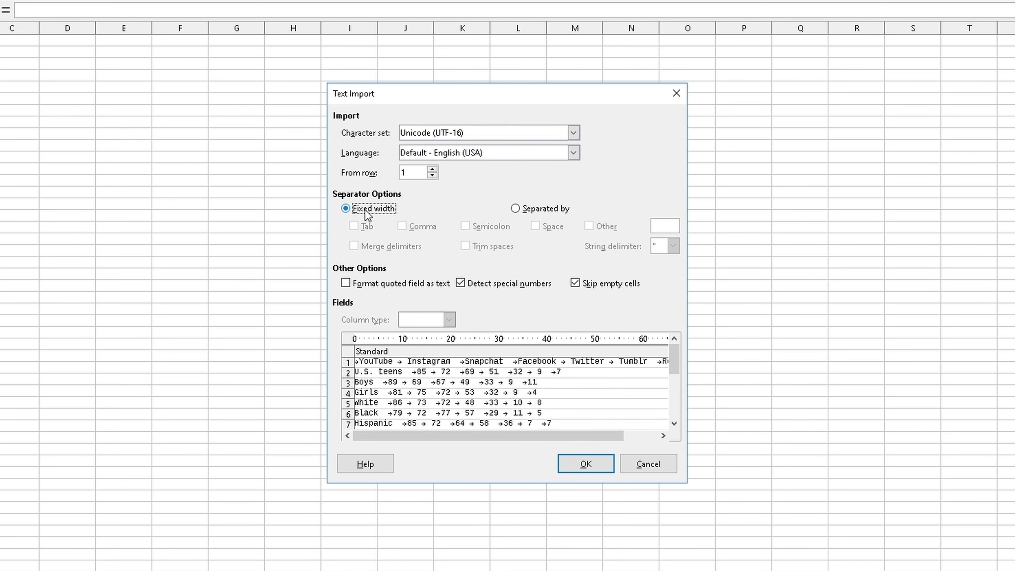
left_click(515, 208)
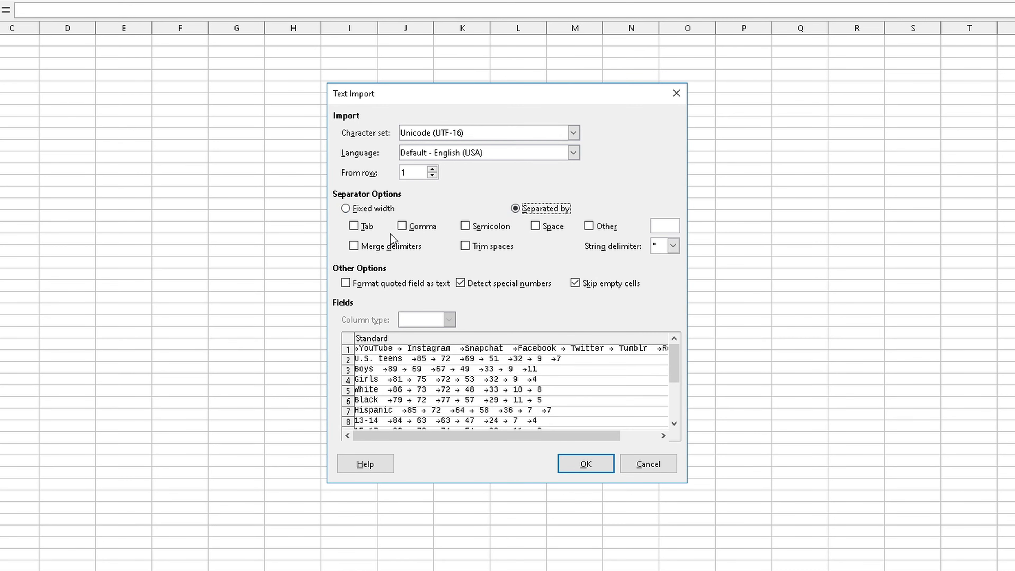
left_click(368, 233)
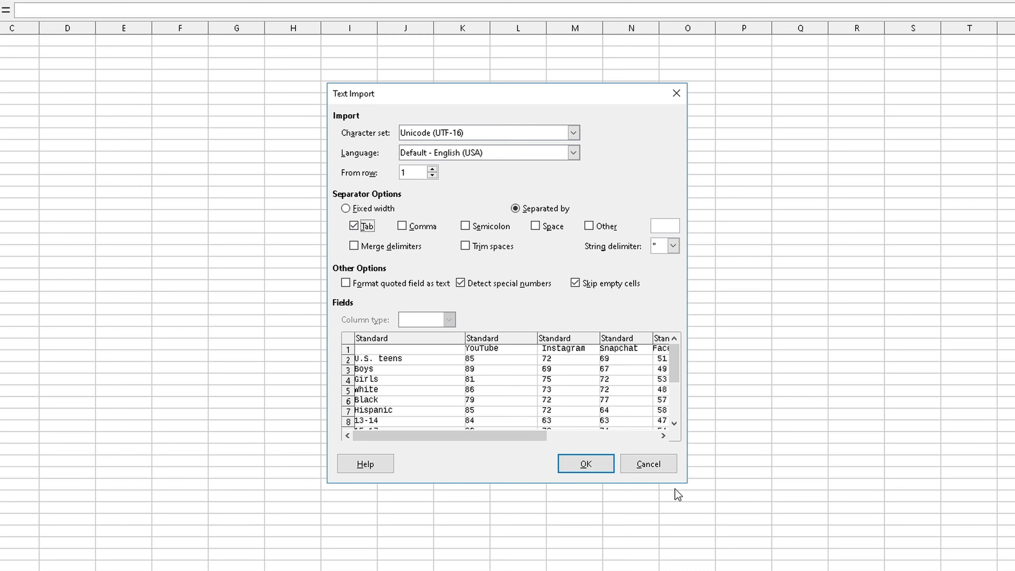
left_click_drag(687, 482, 961, 570)
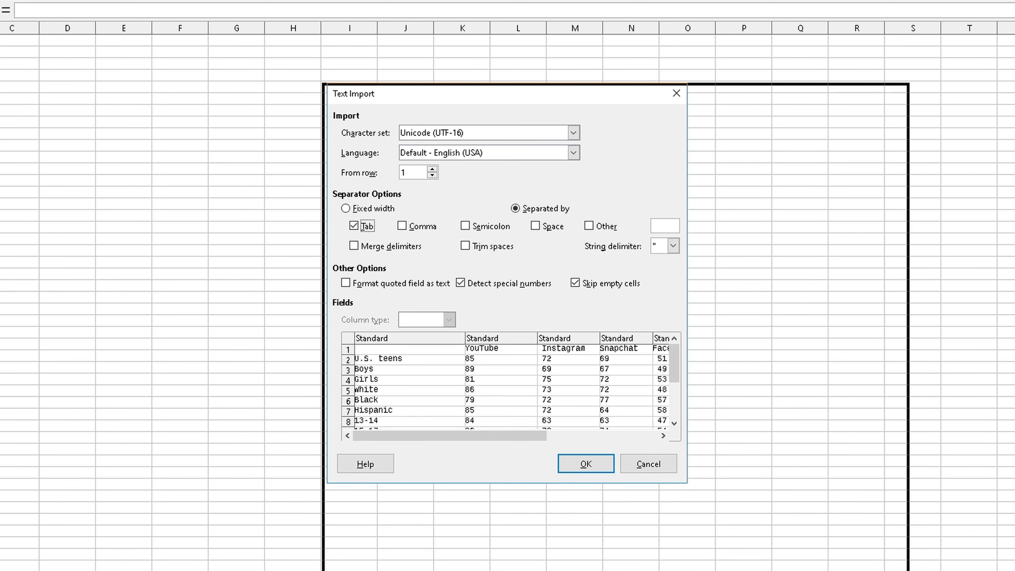
mouse_move(573, 93)
left_mouse_down()
mouse_move(385, 26)
mouse_move(405, 24)
left_mouse_up()
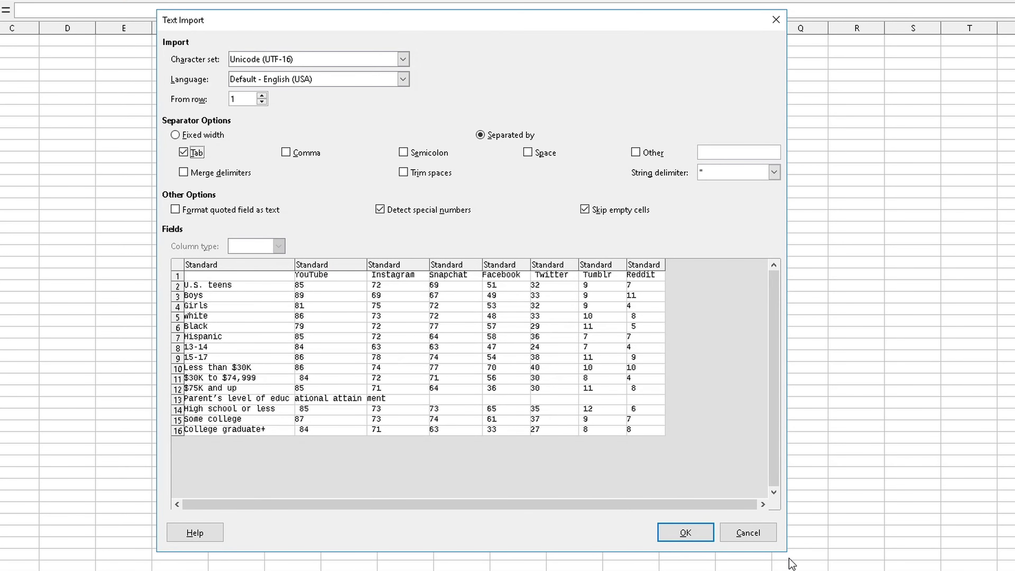
left_click_drag(787, 554, 942, 570)
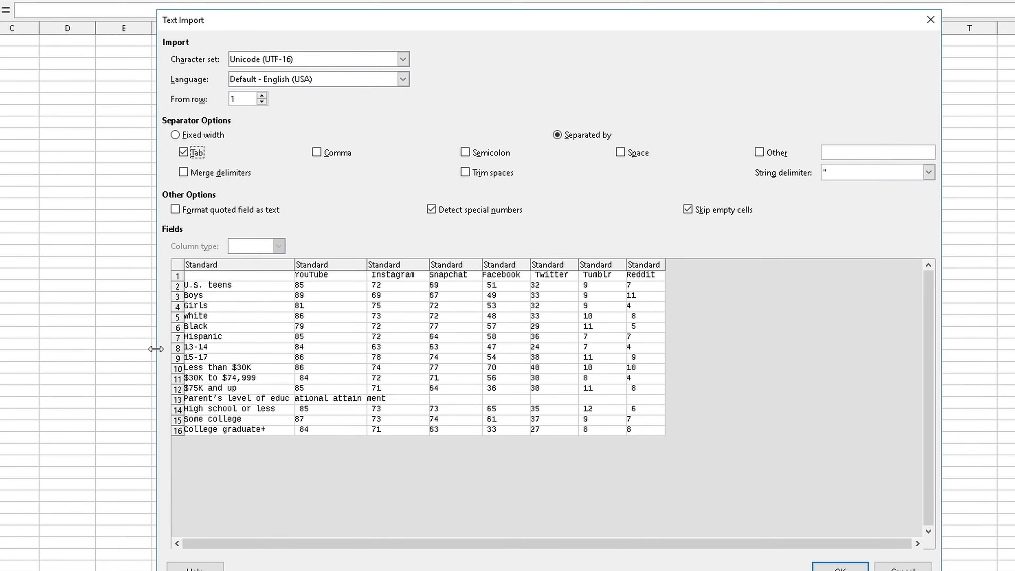
left_click_drag(157, 348, 21, 348)
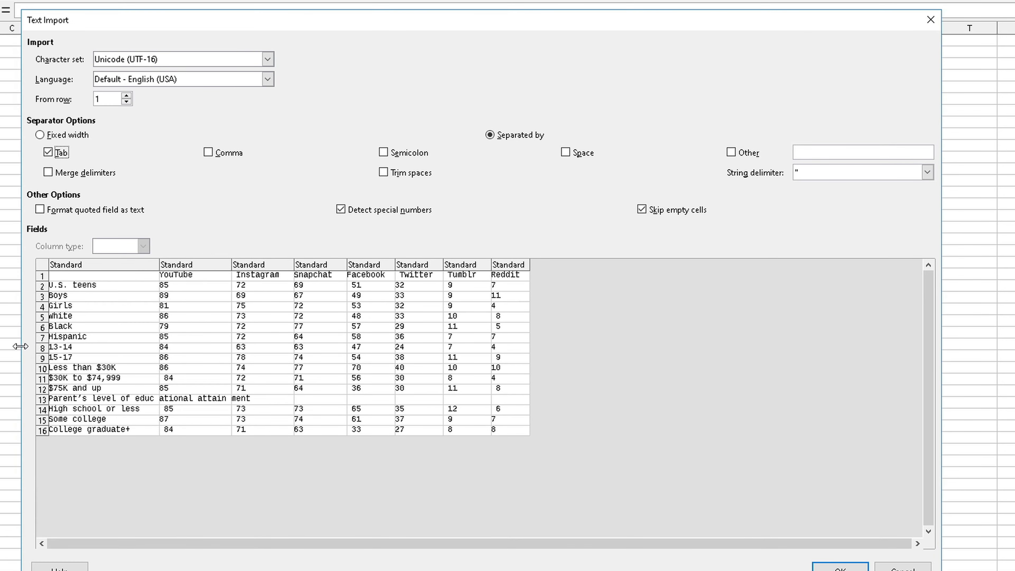
Test comma, semicolon, space, other, merge and trim options, keeping only Tab as separator.
left_click(54, 156)
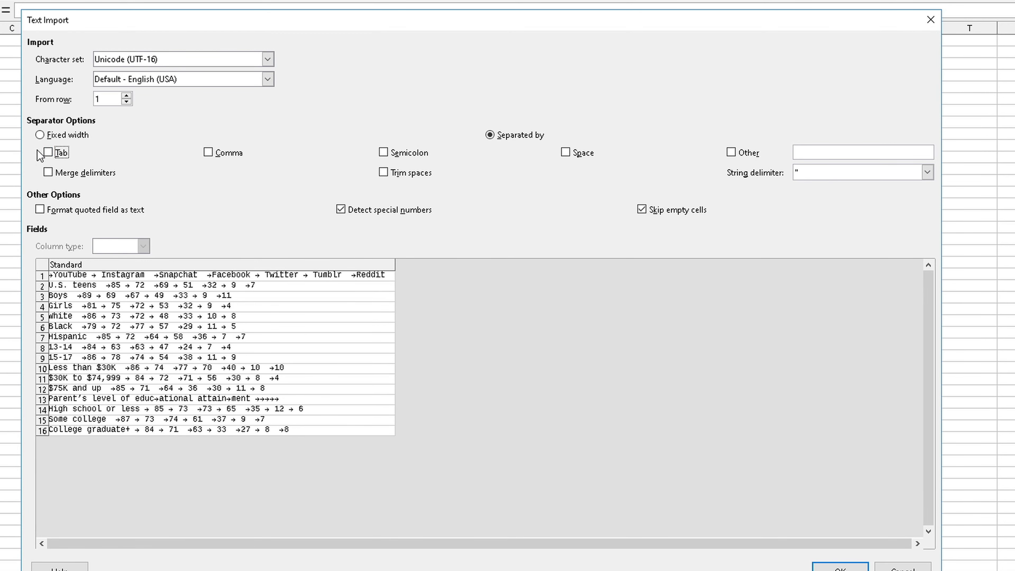
left_click(55, 156)
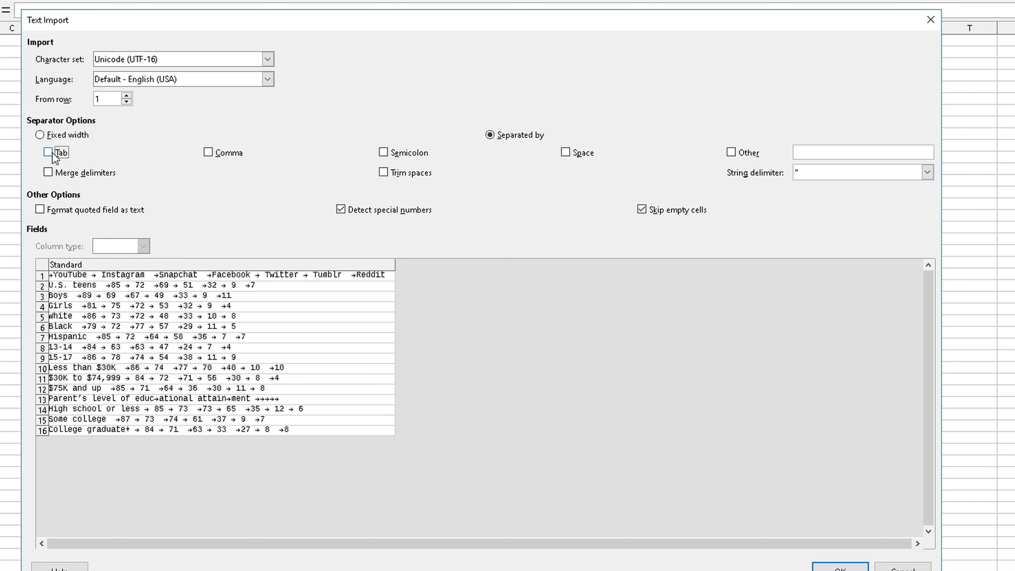
left_click(219, 157)
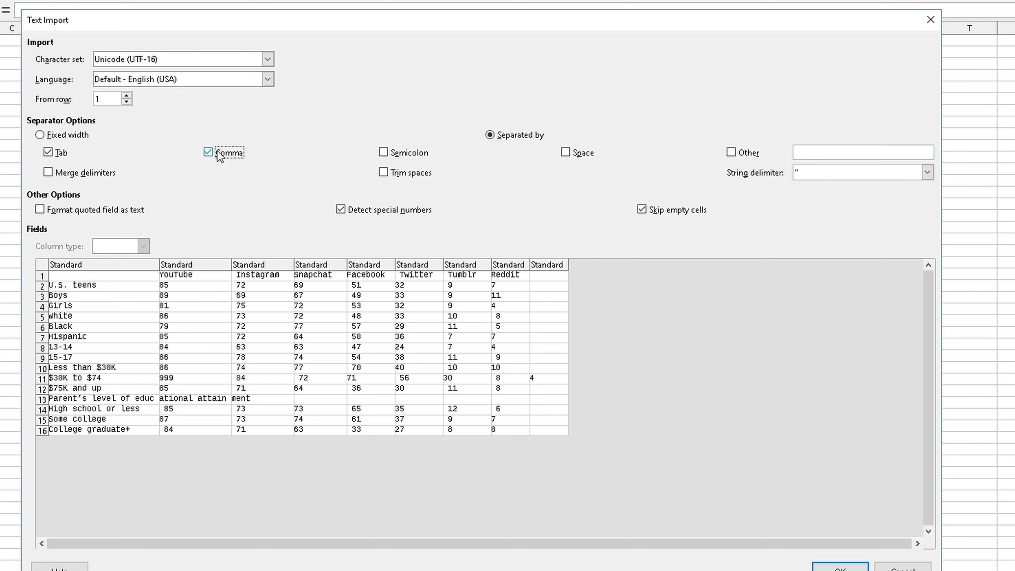
left_click(220, 156)
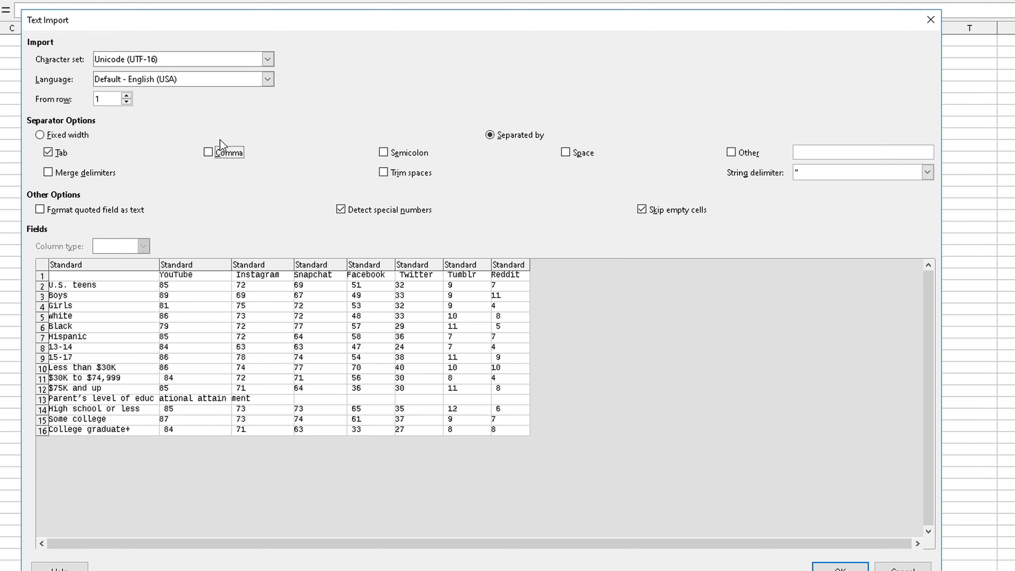
left_click(404, 153)
left_click(576, 154)
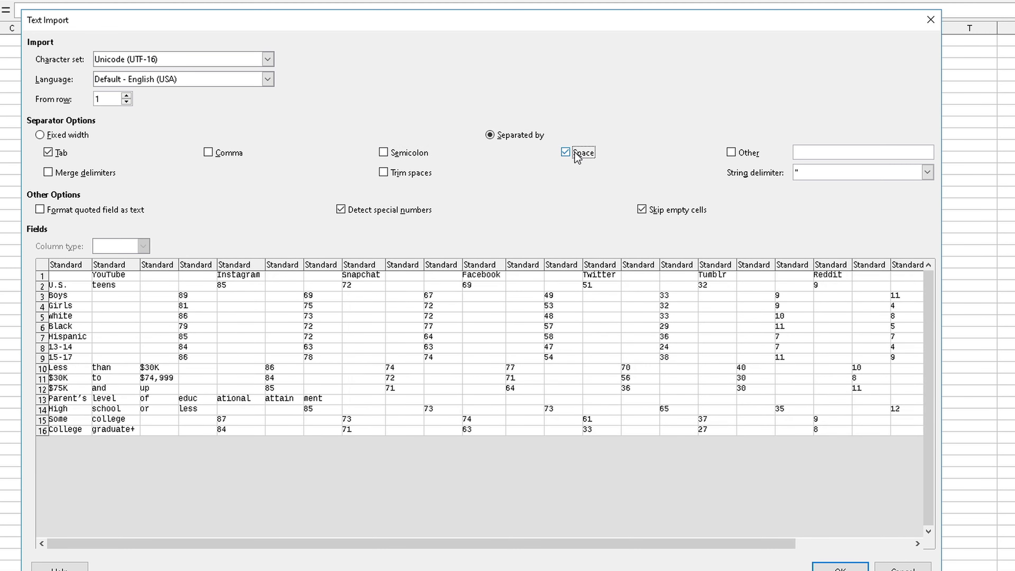
left_click(577, 154)
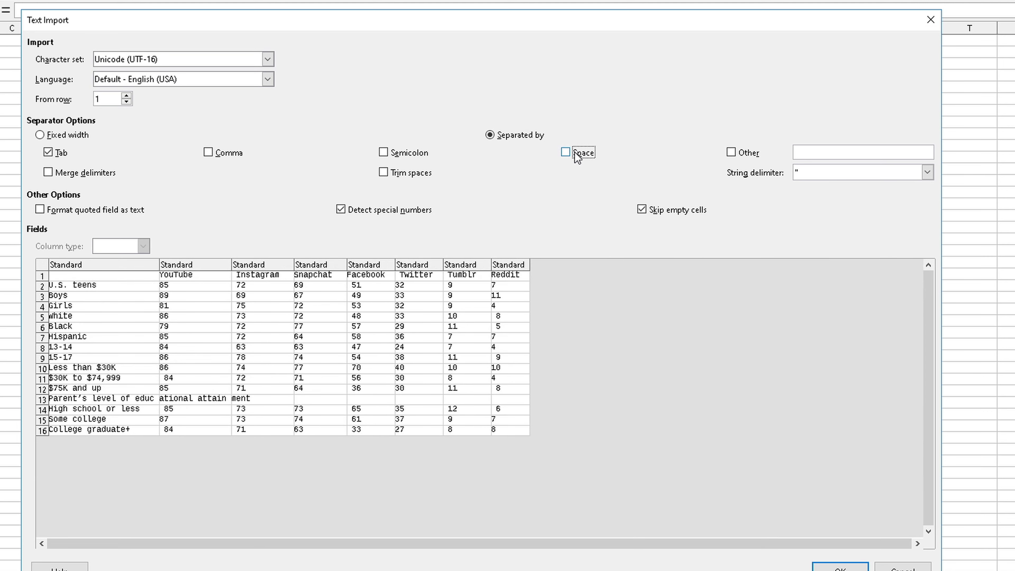
left_click(733, 156)
left_click(749, 152)
left_click(97, 177)
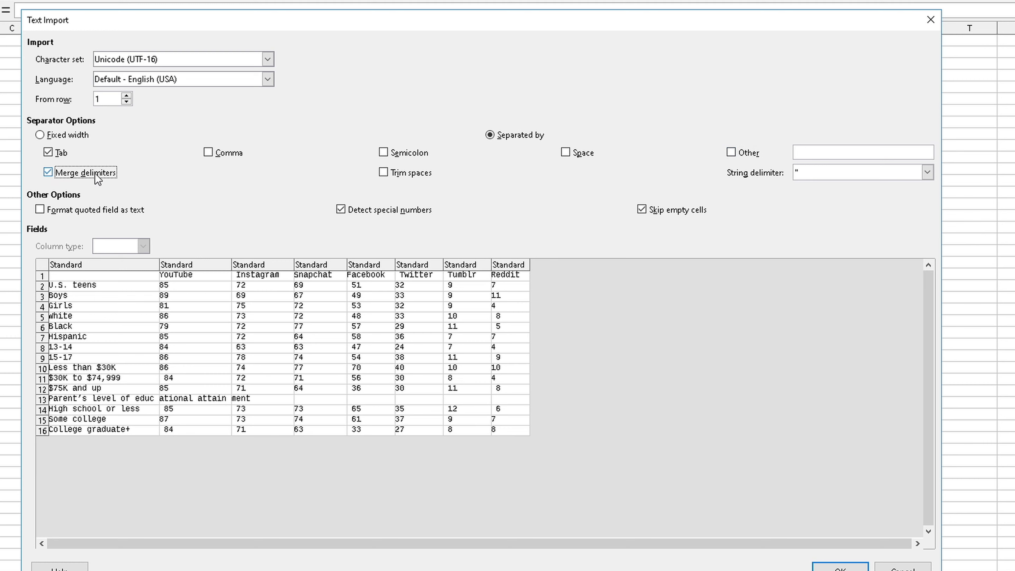
left_click(97, 177)
left_click(402, 176)
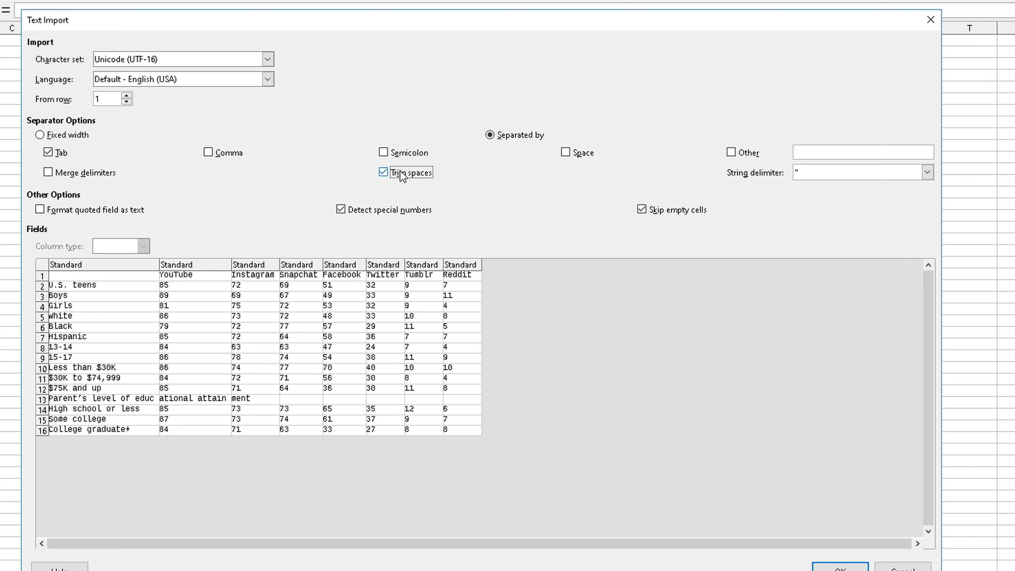
left_click(402, 176)
left_click(402, 176)
left_click(402, 177)
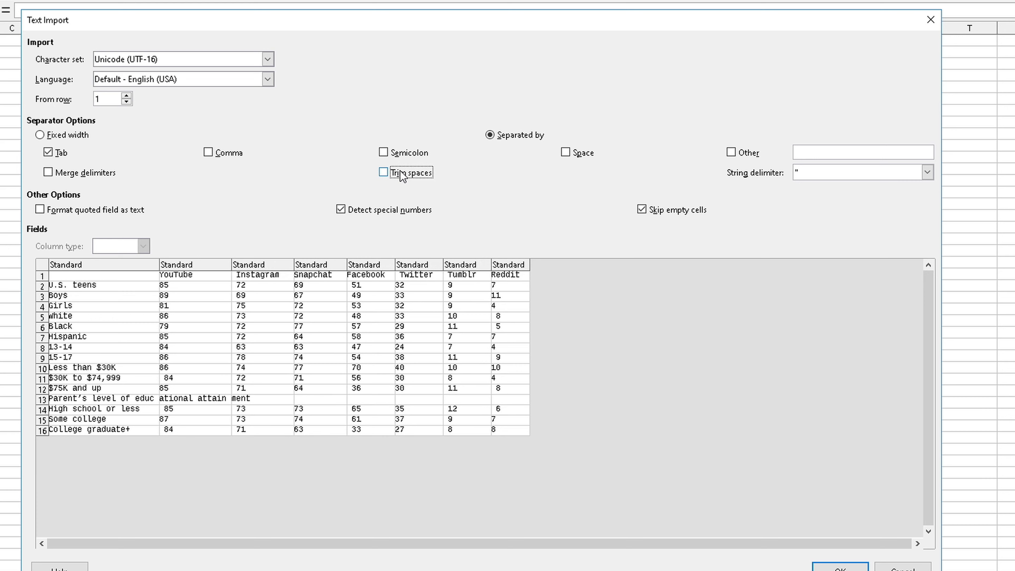
left_click(403, 176)
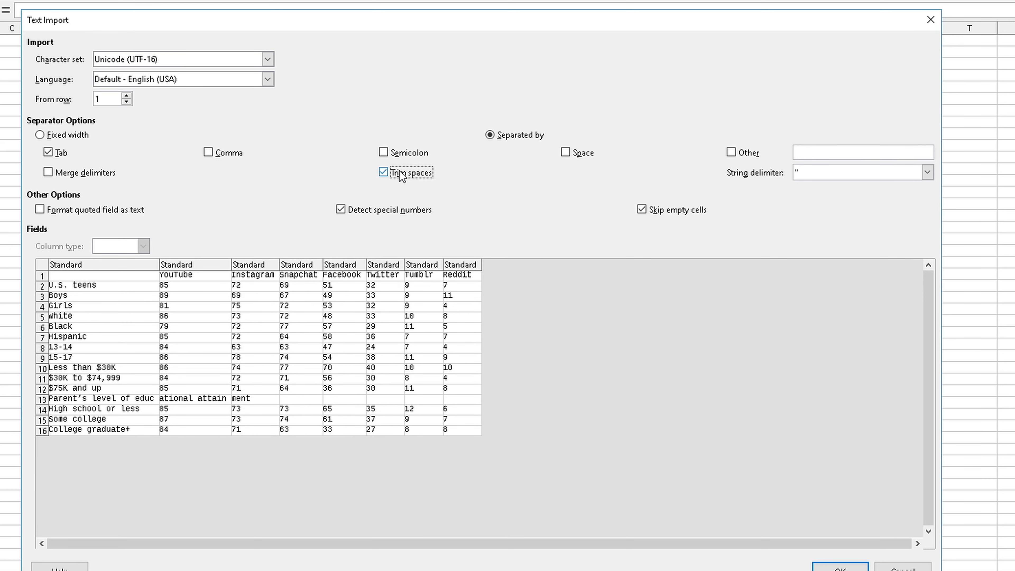
left_click(402, 176)
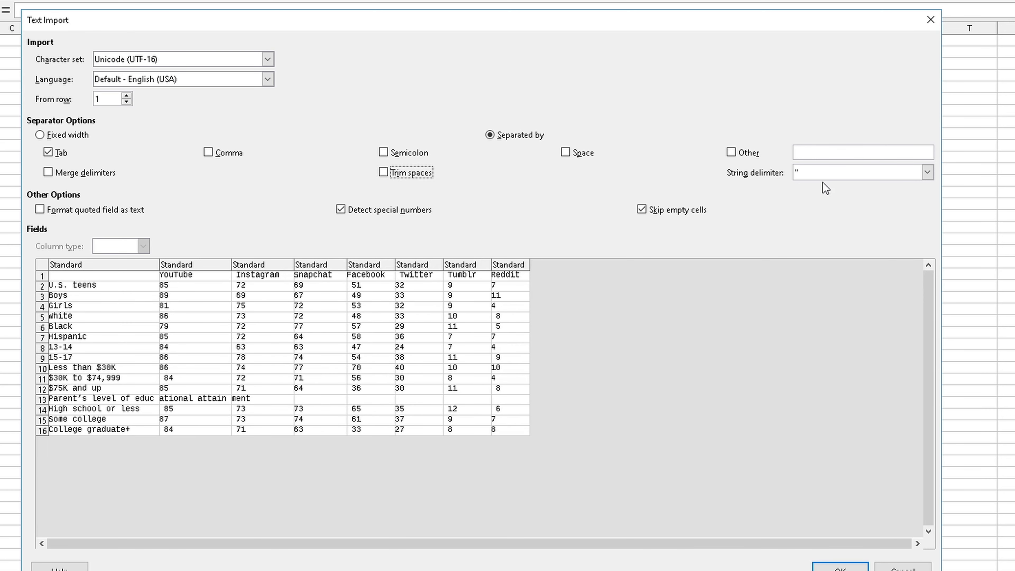
Use a single-quote string delimiter, enable Trim spaces, quoted fields as text, and Skip empty cells.
left_click(927, 174)
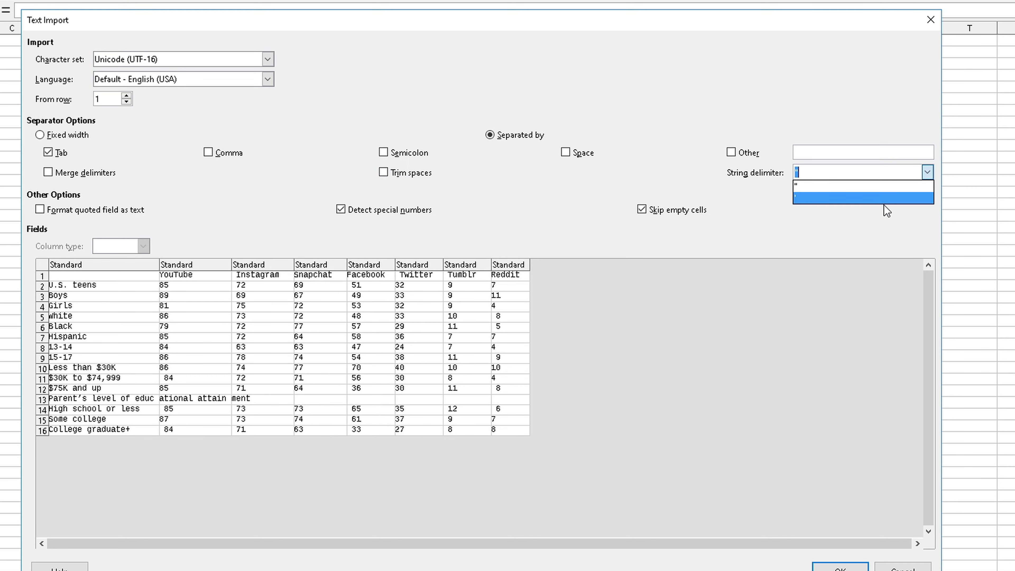
left_click(879, 197)
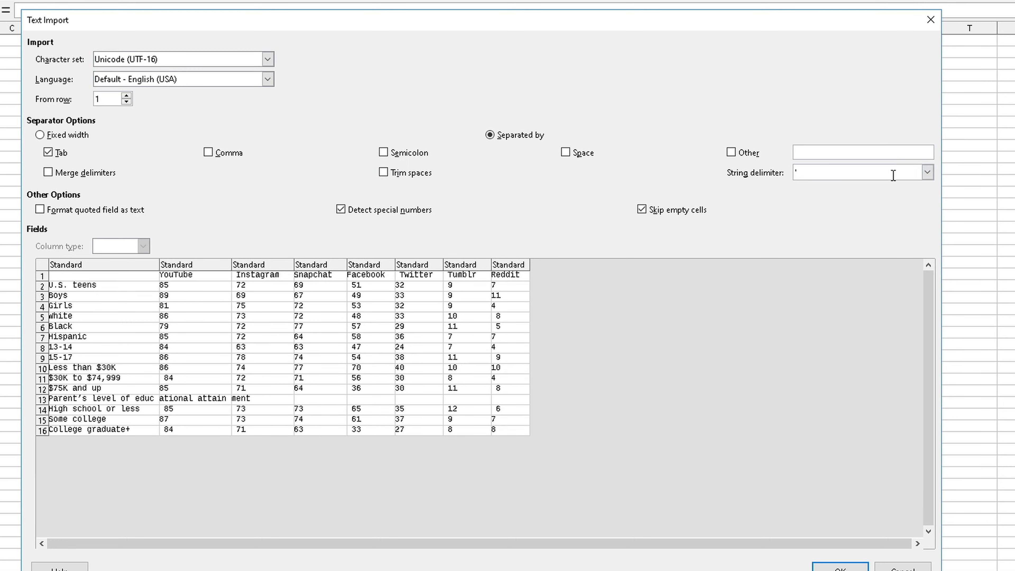
left_click(407, 176)
left_click(408, 176)
left_click(407, 176)
left_click(407, 176)
left_click(407, 176)
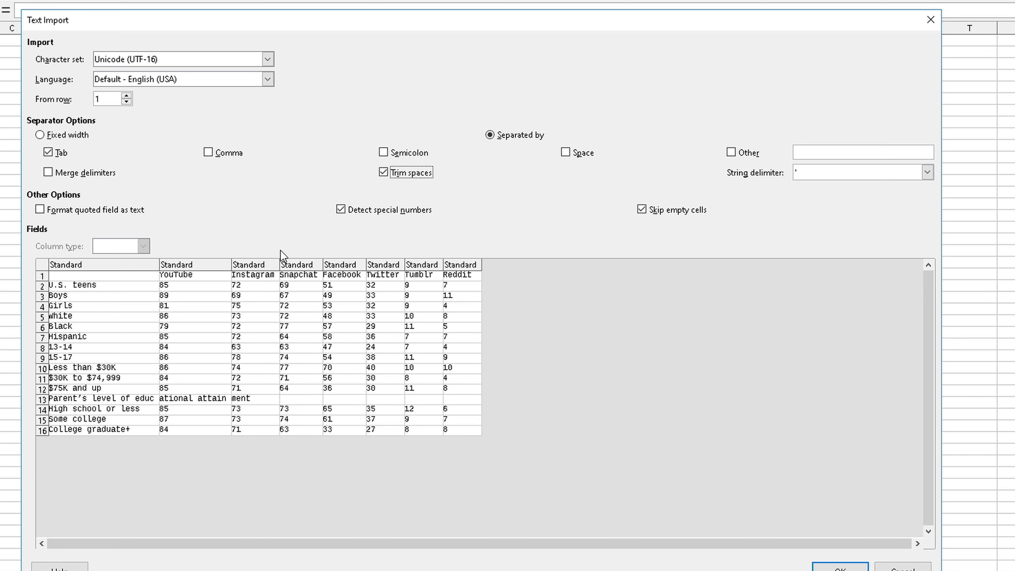
left_click(122, 212)
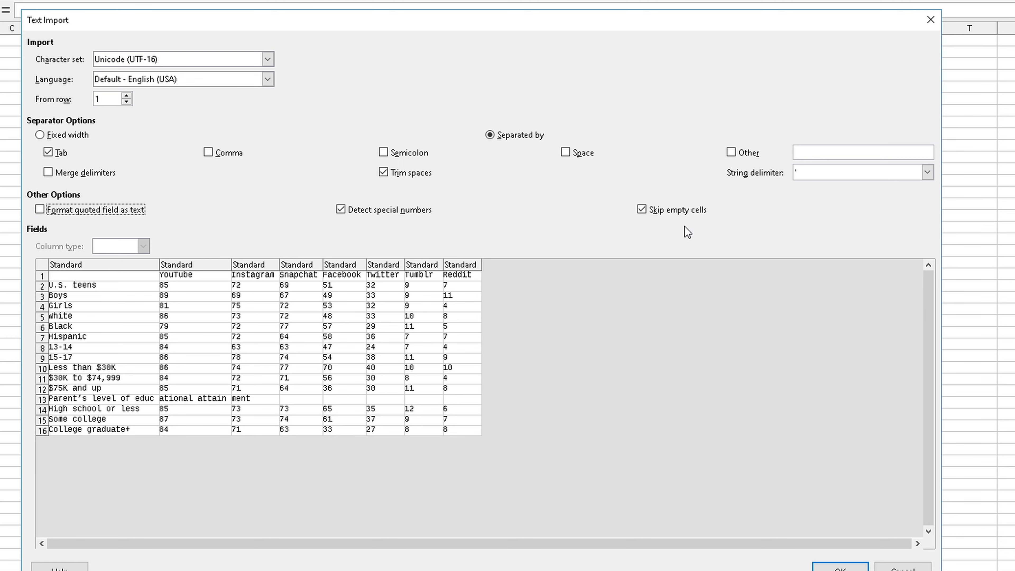
left_click(676, 211)
left_click(676, 216)
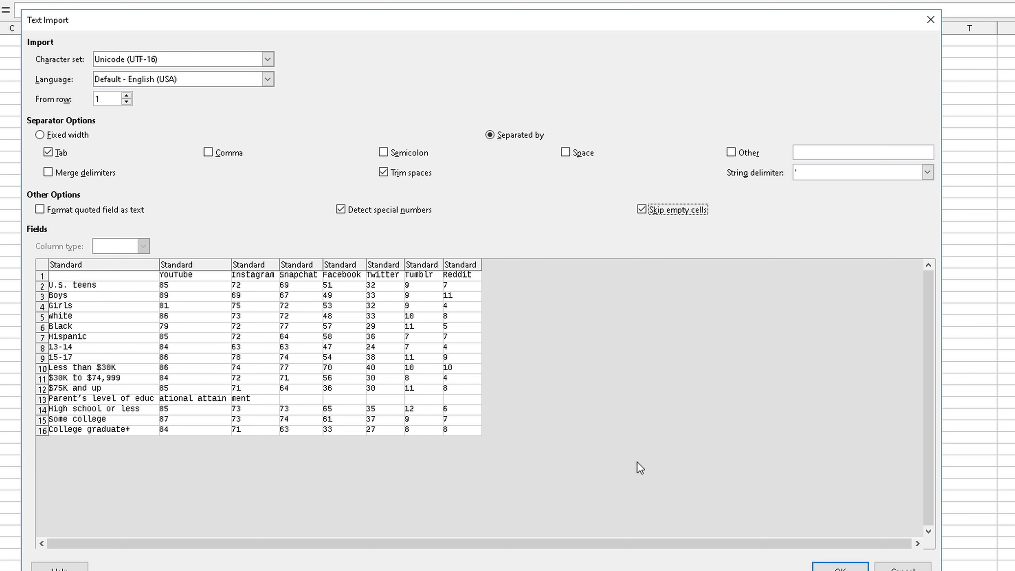
Import the table at B2, then place a zoomed-out PDF beside it for comparison.
left_click(840, 567)
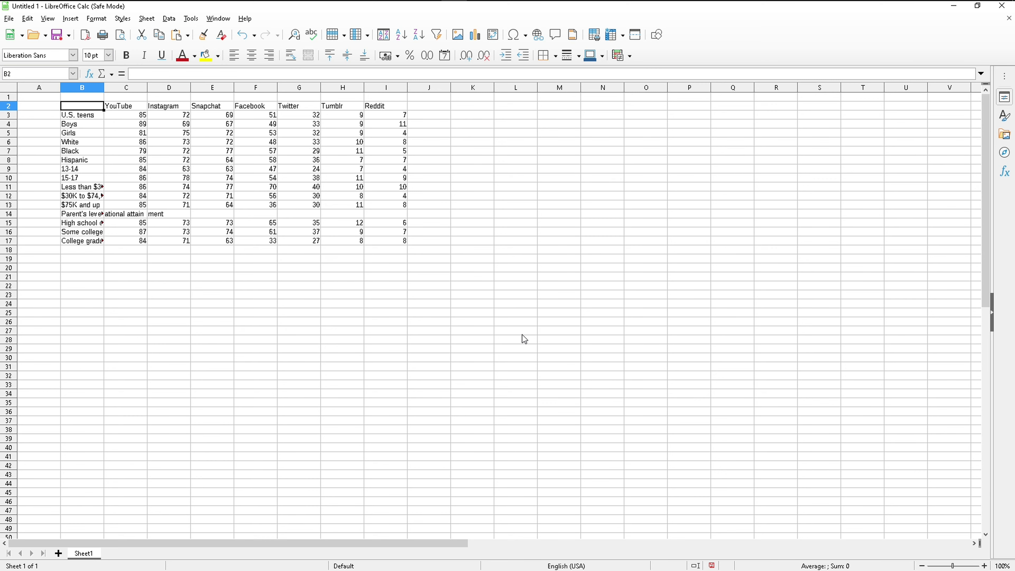
key("alt+Tab")
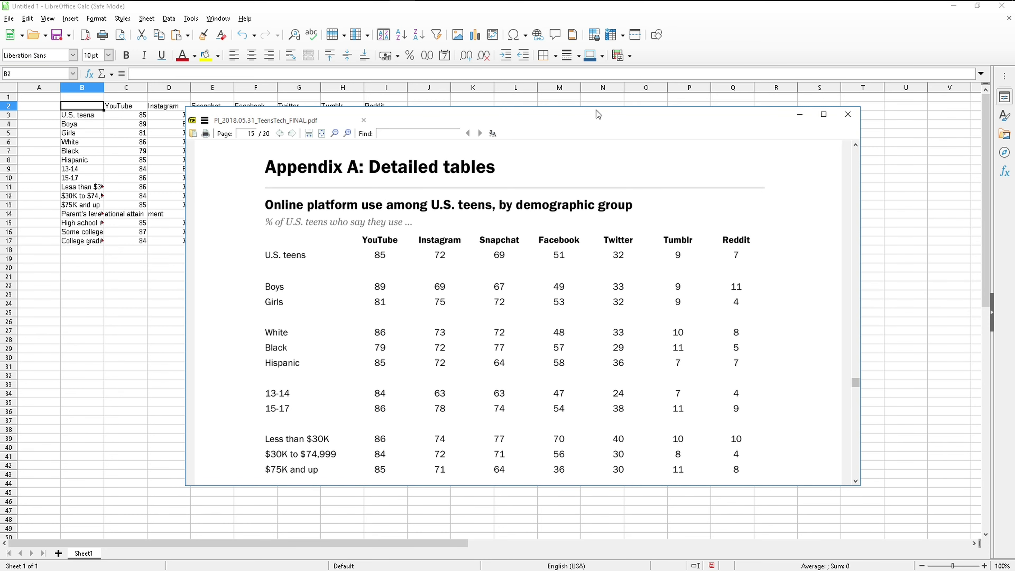
left_click_drag(505, 125, 727, 66)
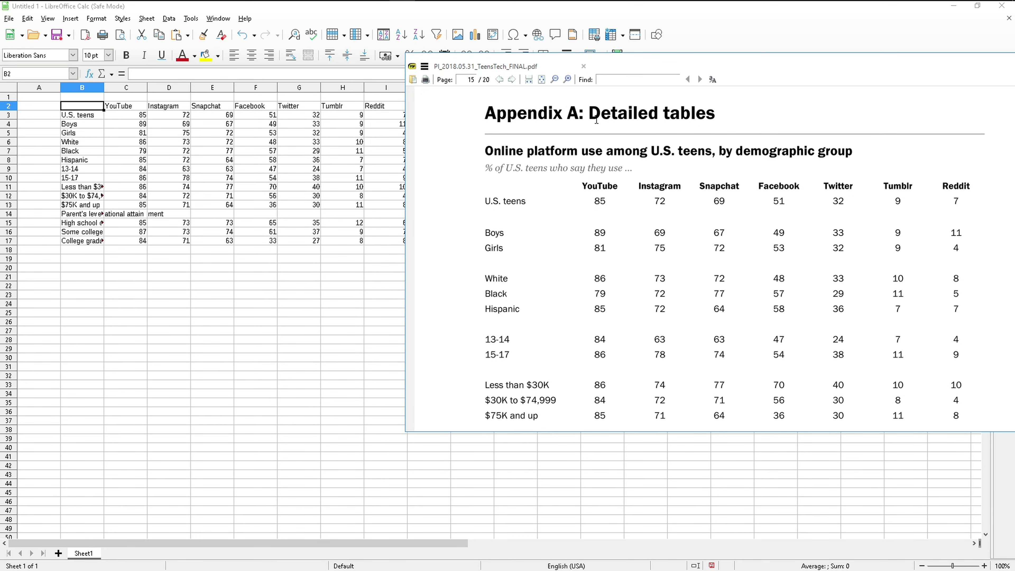
left_click_drag(644, 67, 679, 39)
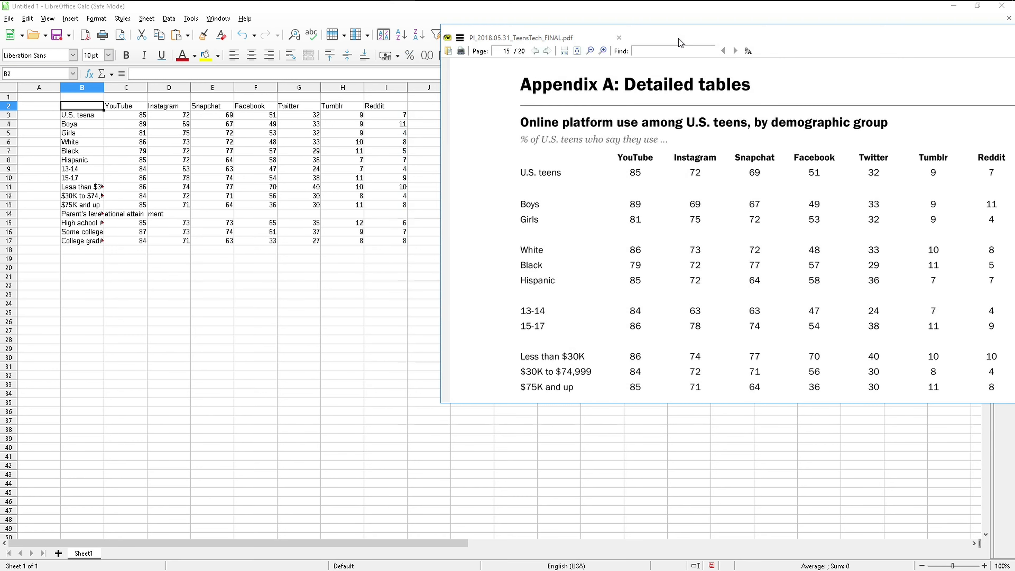
left_click(590, 51)
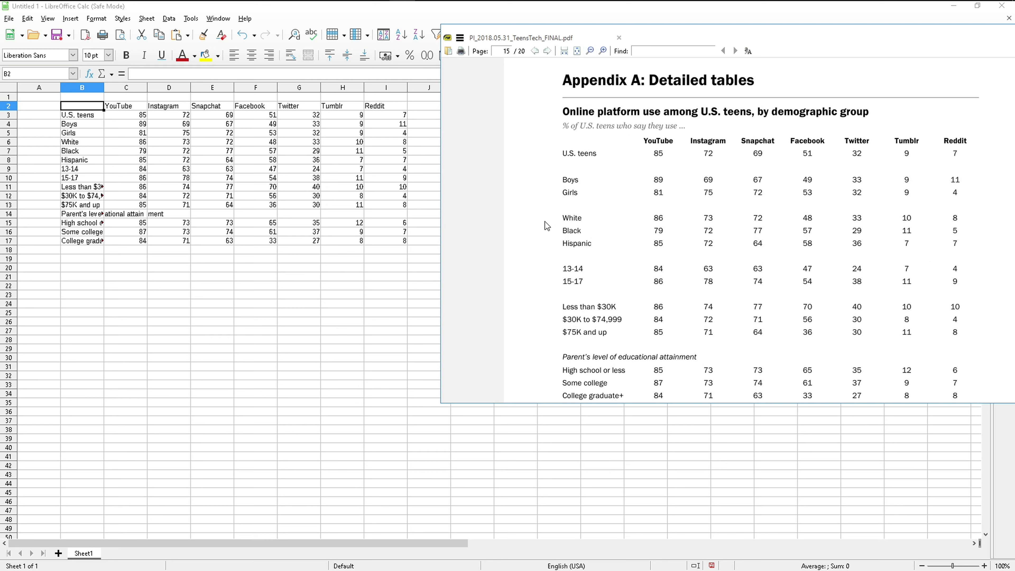
scroll(588, 262, "down", 3)
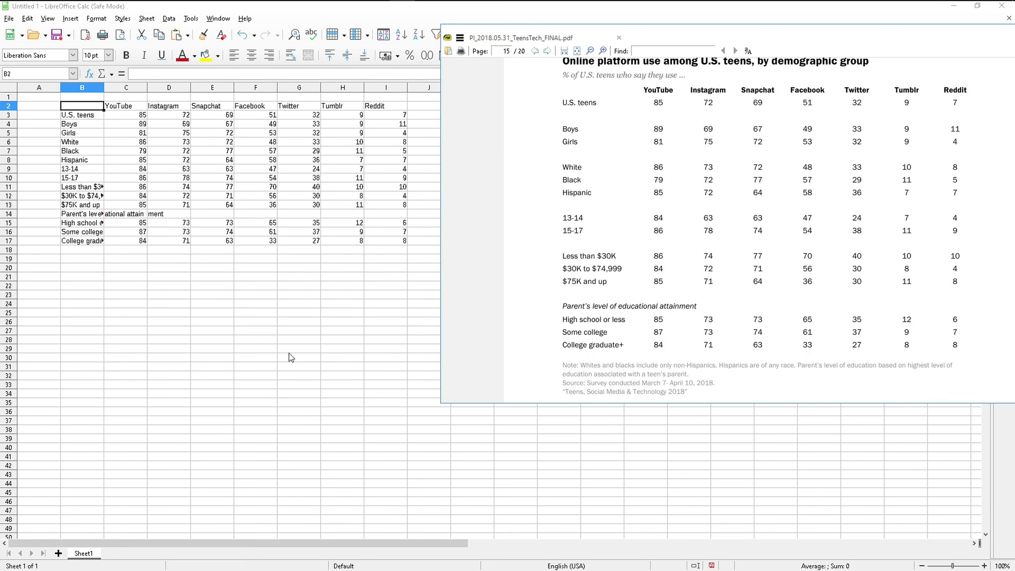
Enter =SUM(I3:I17) in I19 to total the Reddit column to 98.
left_click(395, 260)
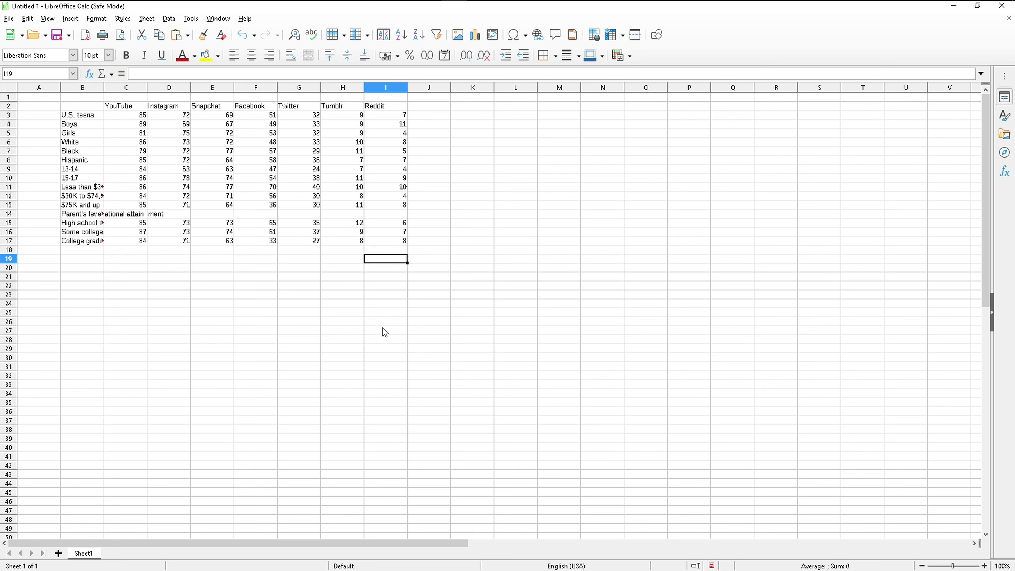
type("=")
type("sum")
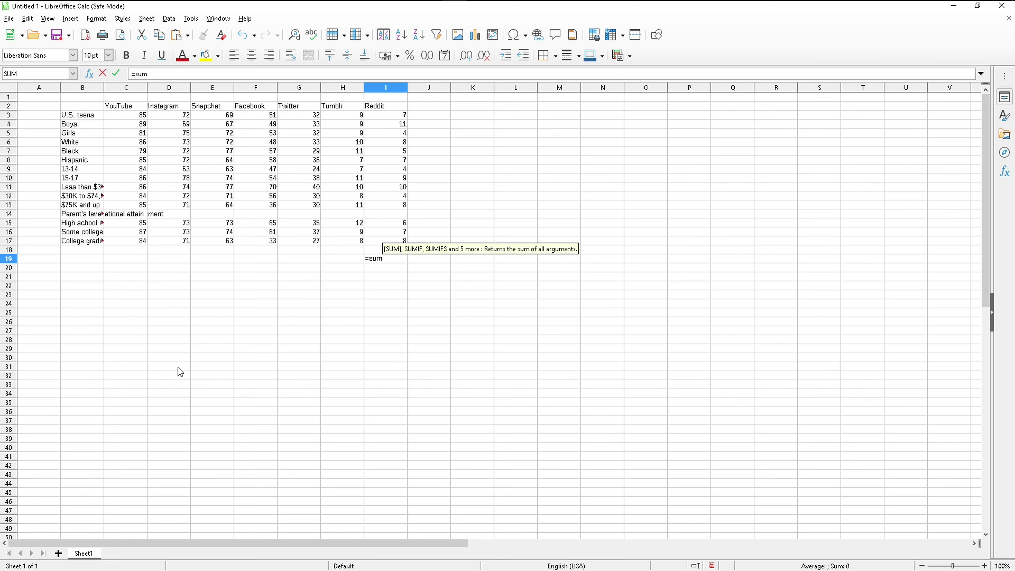
type("(")
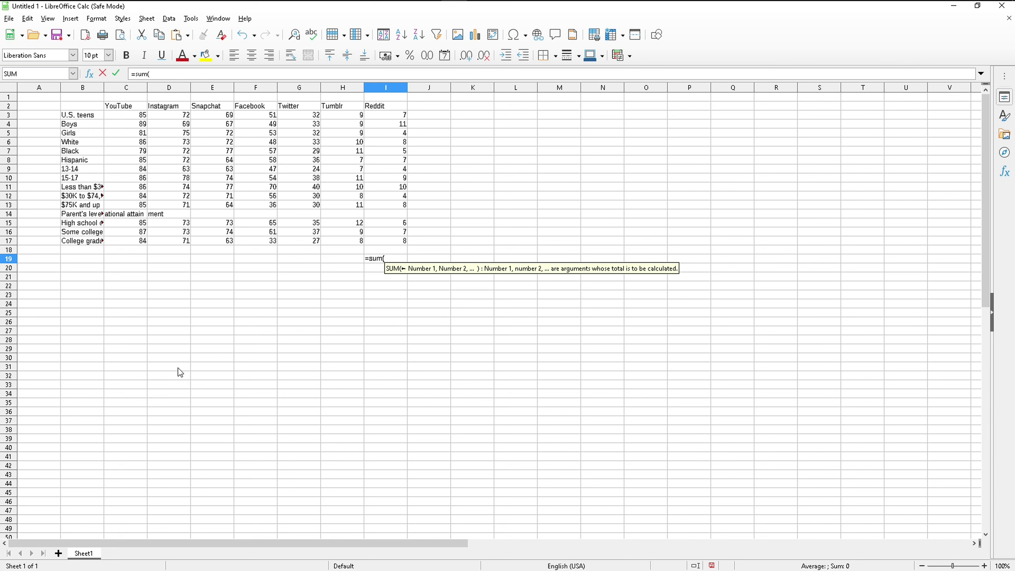
left_click_drag(400, 116, 393, 244)
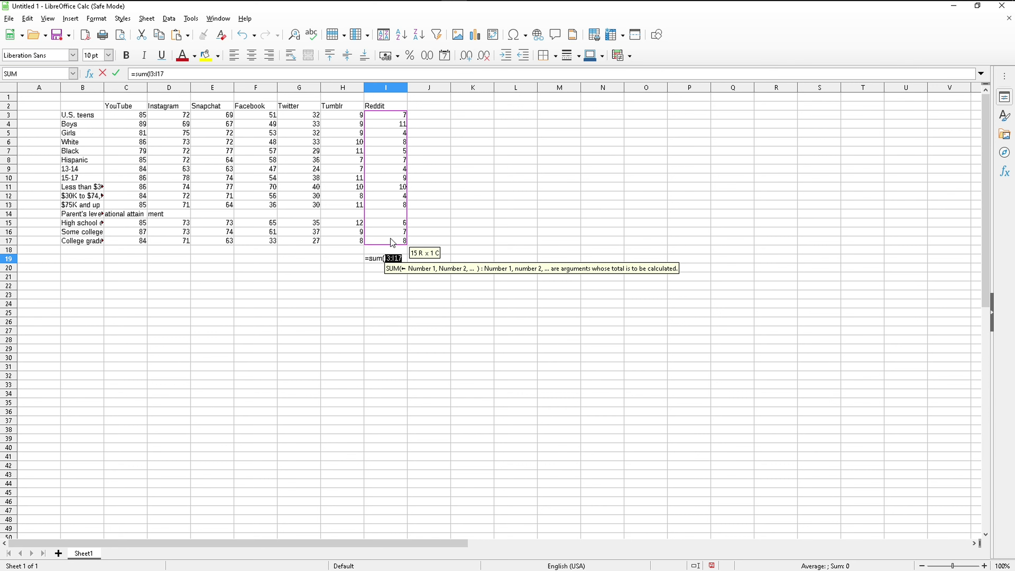
key("Right")
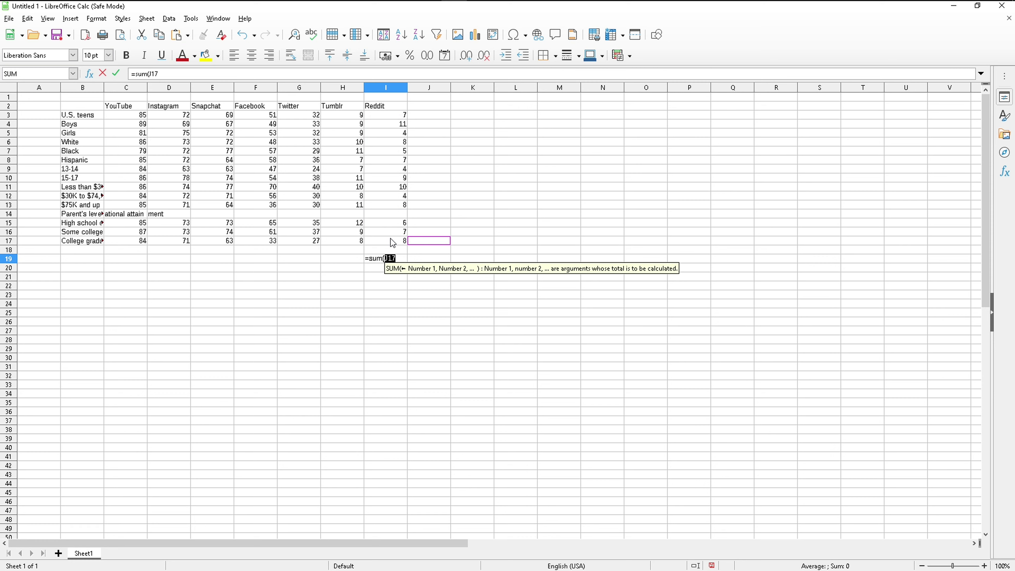
key("Left")
mouse_move(387, 120)
left_mouse_down()
mouse_move(383, 255)
mouse_move(386, 242)
left_mouse_up()
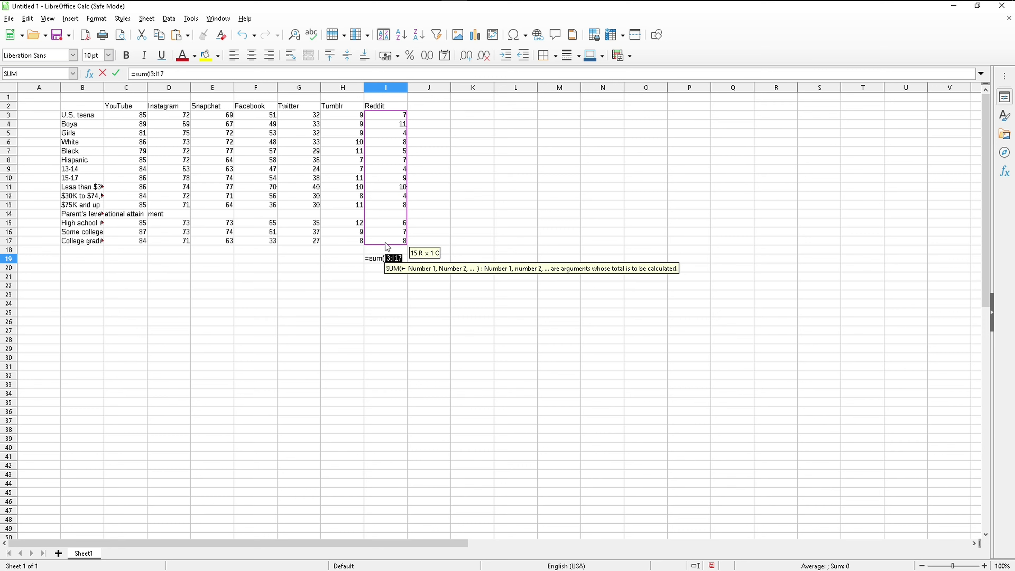
key("Return")
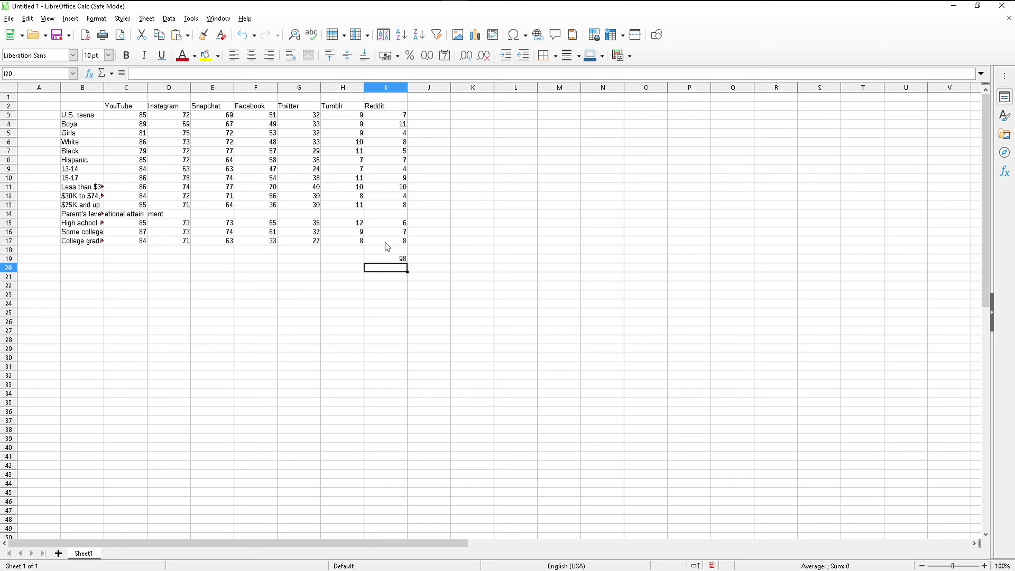
key("Up")
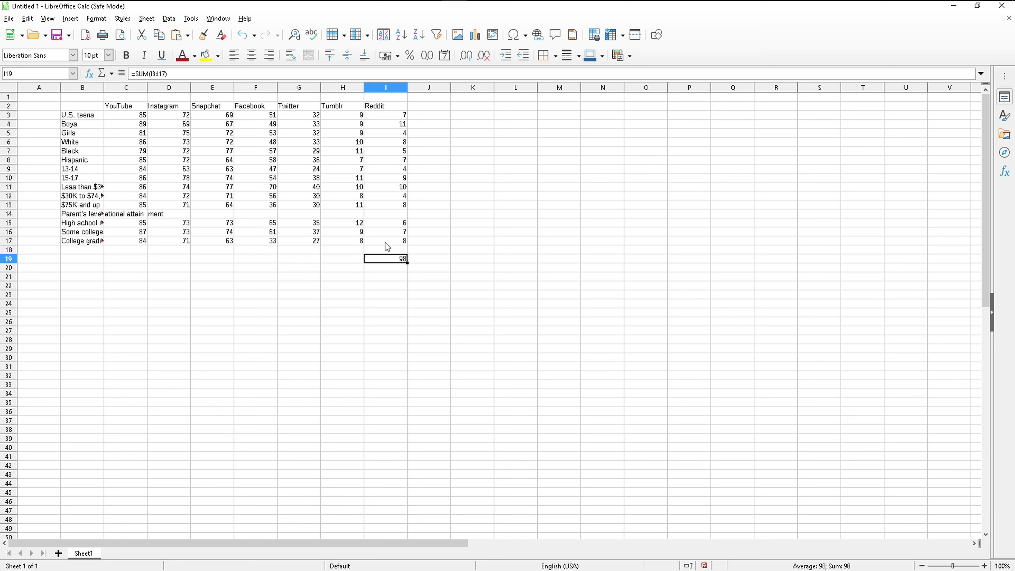
Copy I19's SUM formula into H19 through C19, giving totals 1186, 1008, 980, 738, 456, 131.
key("ctrl+c")
key("Left")
key("ctrl+v")
key("Left")
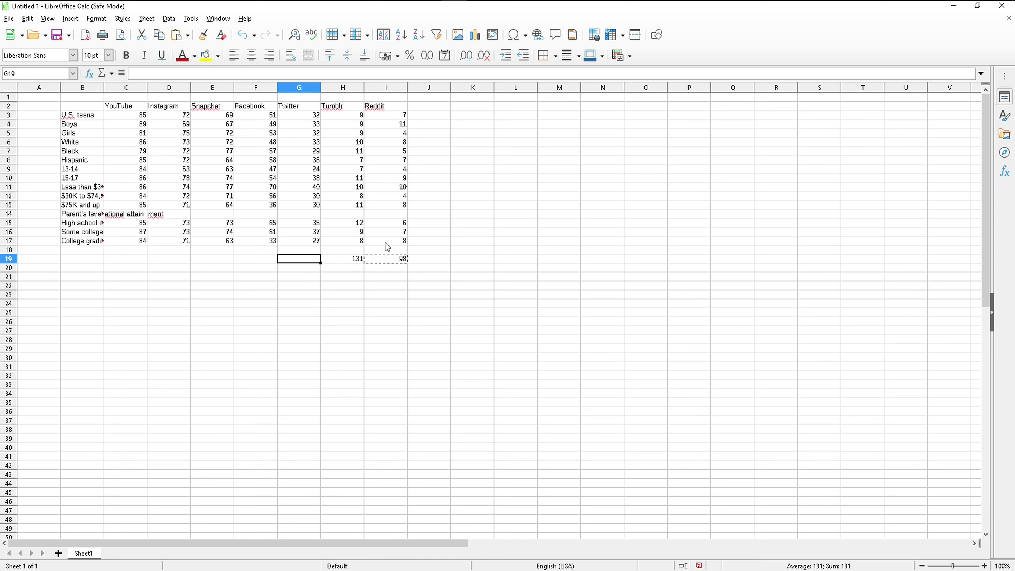
key("ctrl+v")
key("Left")
key("ctrl+v")
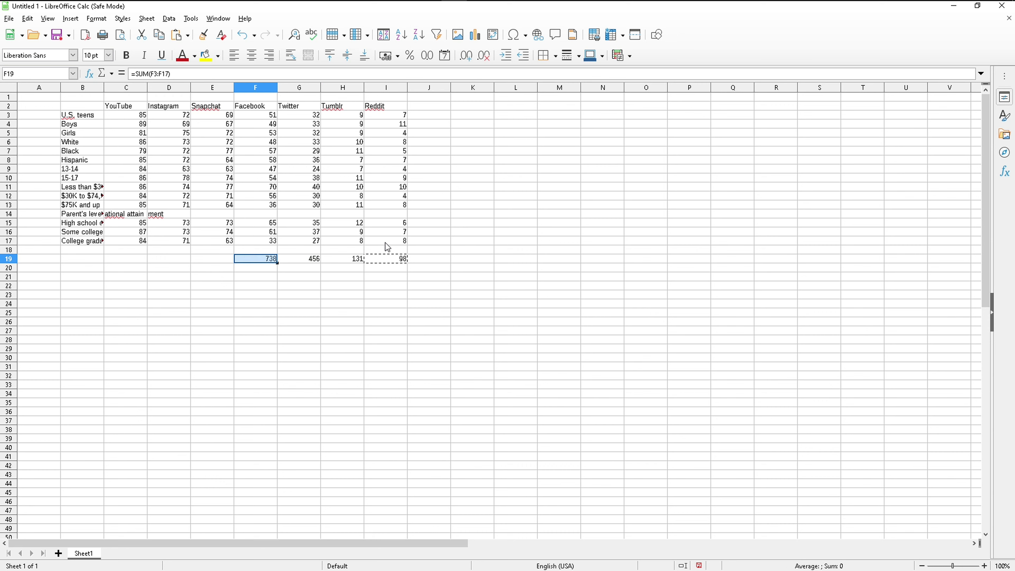
key("Left")
key("ctrl+v")
key("Left")
key("ctrl+v")
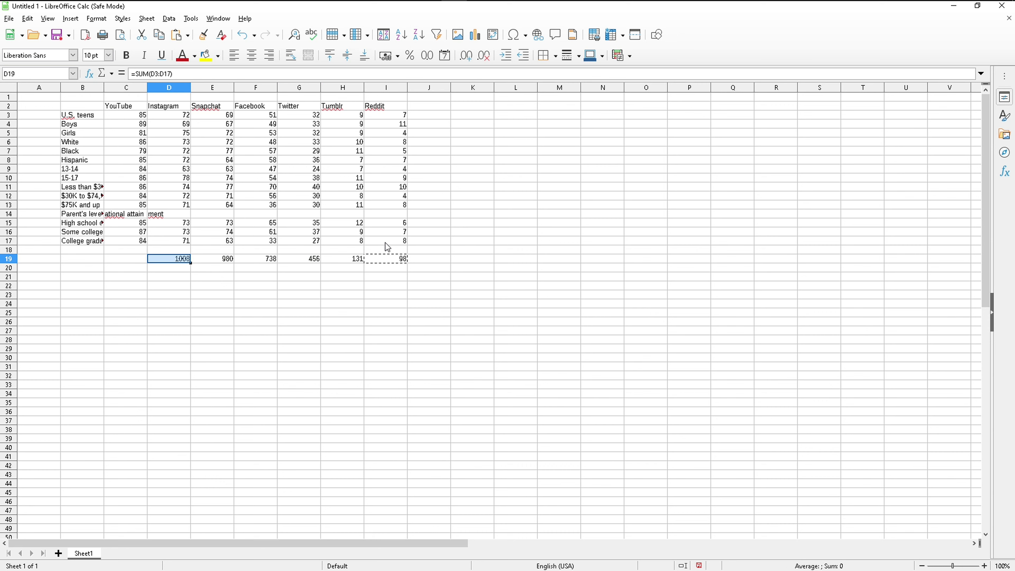
key("Left")
key("ctrl+v")
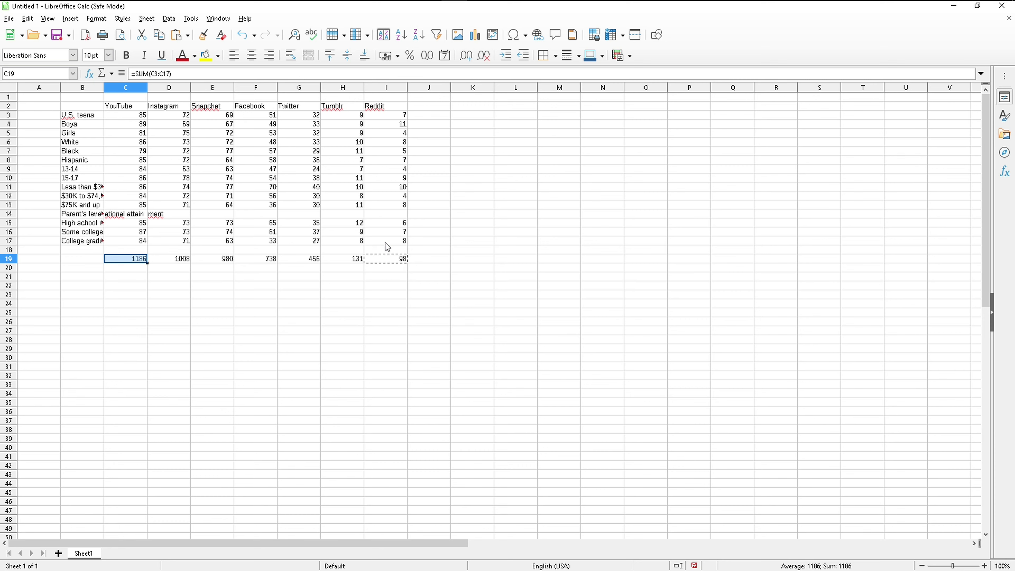
key("Right")
key("Right")
key("Right")
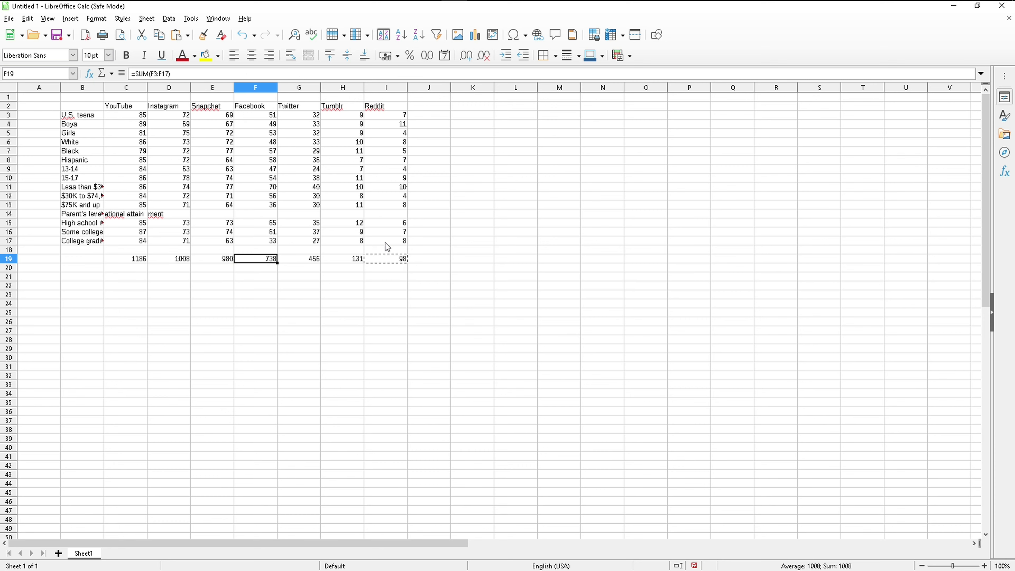
key("Right")
key("Right")
key("Right")
key("Right")
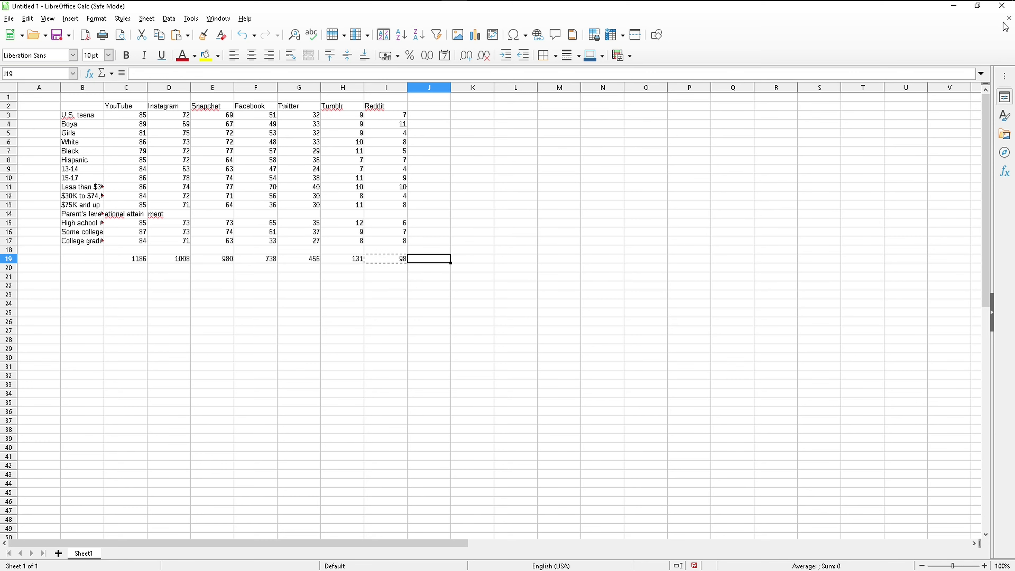
Switch to Okular and scroll to the page 13 subgroup sample-size table.
key("alt+Tab")
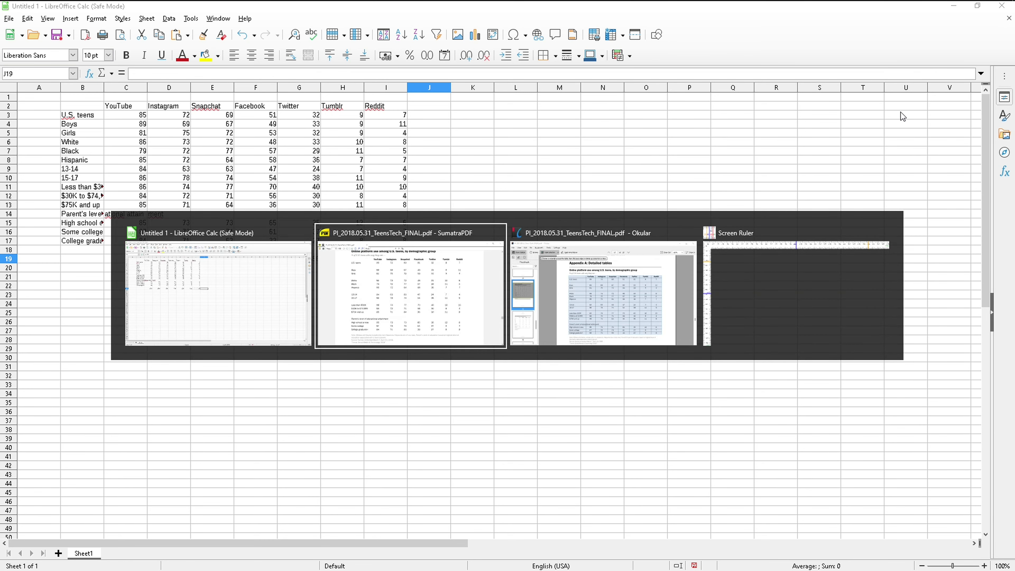
key("alt+Tab")
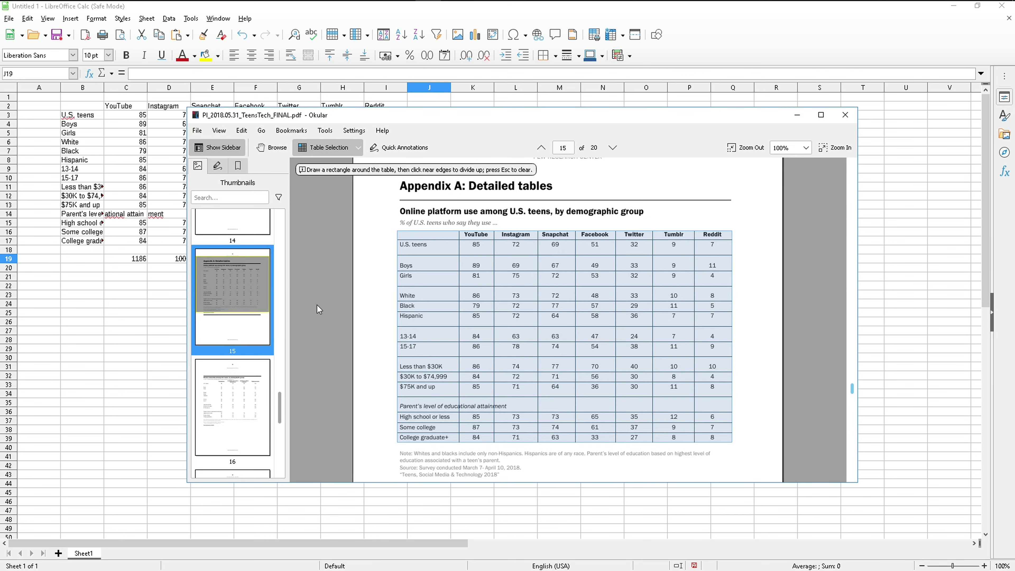
scroll(317, 305, "up", 3)
scroll(314, 312, "up", 2)
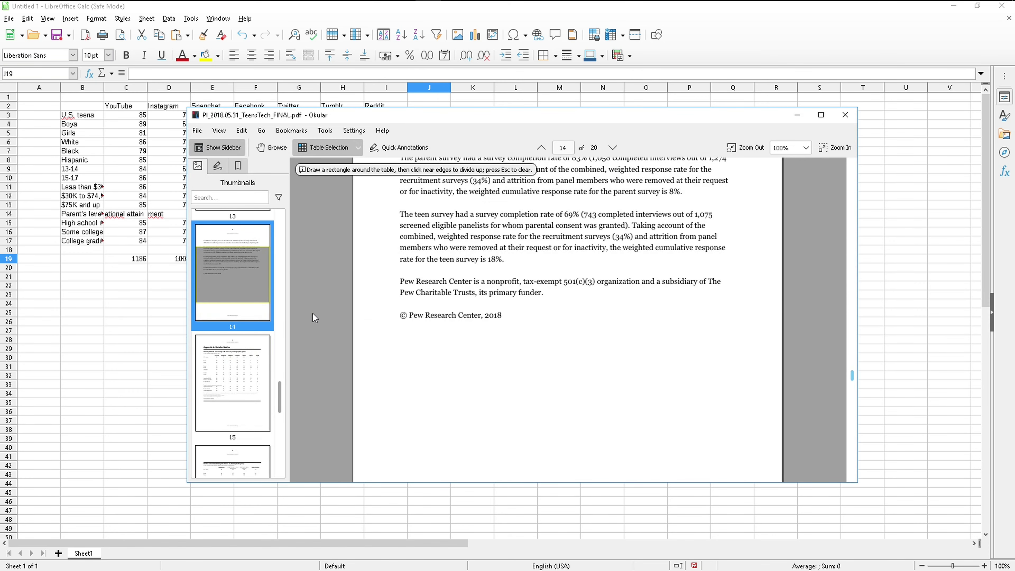
scroll(314, 318, "up", 2)
scroll(314, 318, "up", 1)
scroll(314, 318, "down", 2)
scroll(312, 328, "up", 2)
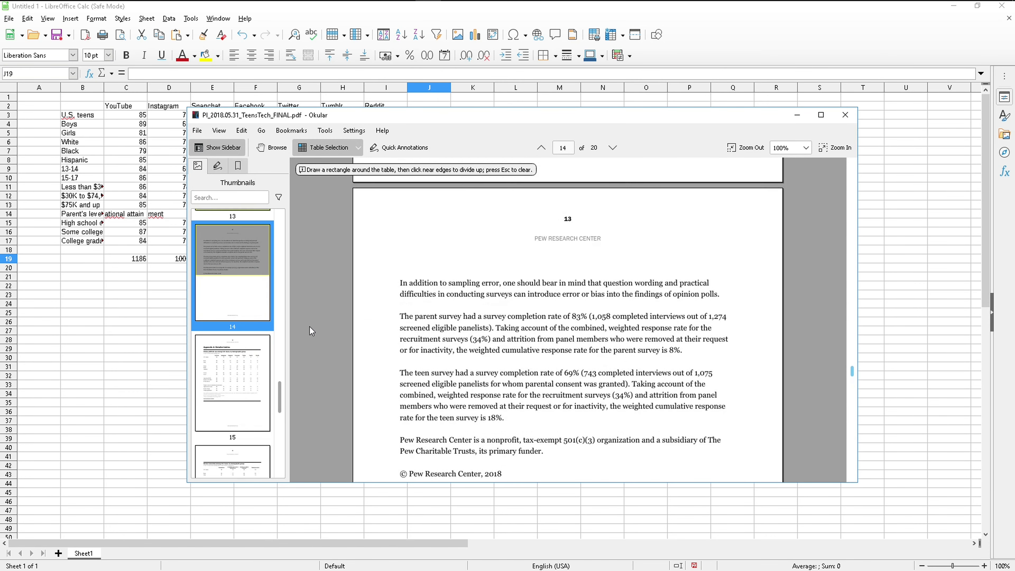
scroll(310, 327, "up", 3)
scroll(310, 327, "up", 3)
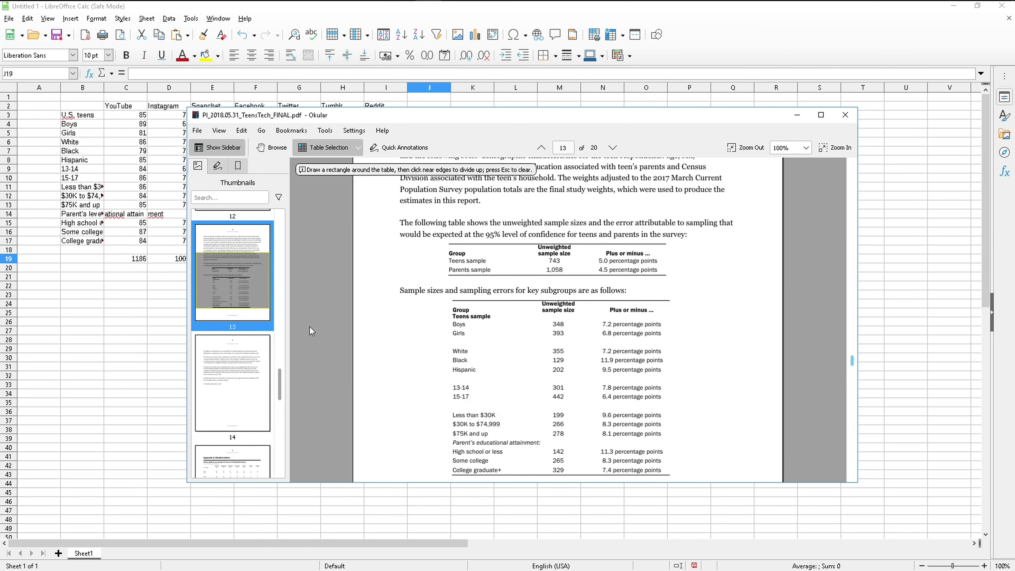
scroll(310, 327, "down", 1)
scroll(311, 330, "up", 1)
scroll(438, 299, "down", 1)
Copy the subgroup table with Table Selection, then click cell B23 in Calc.
left_click(358, 148)
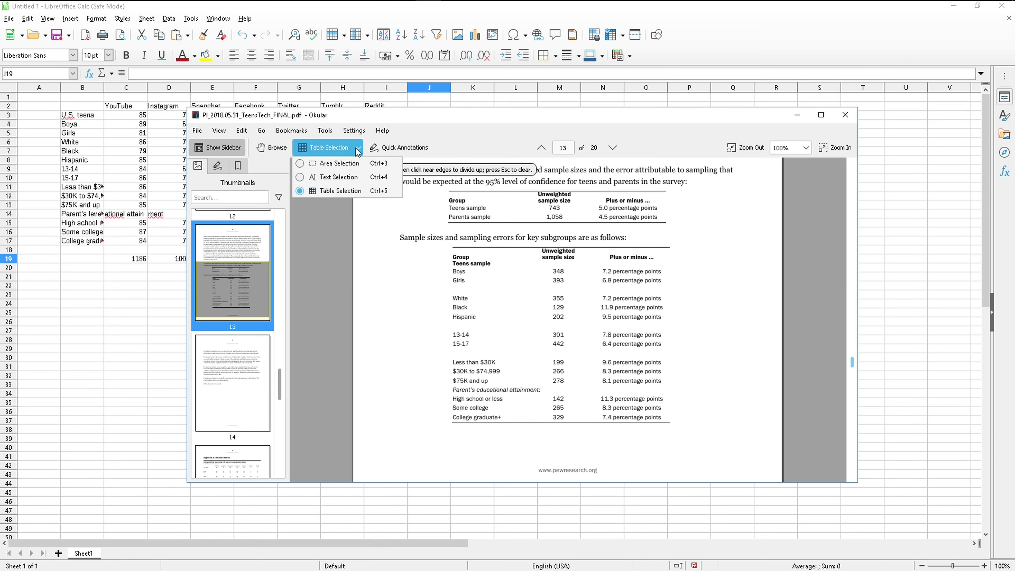
left_click(437, 251)
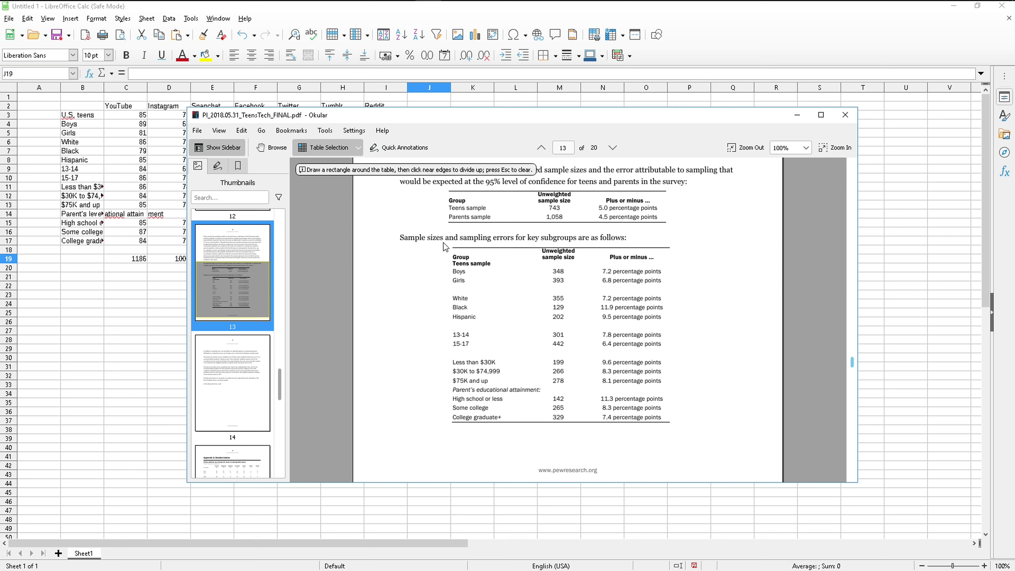
left_click_drag(443, 242, 679, 428)
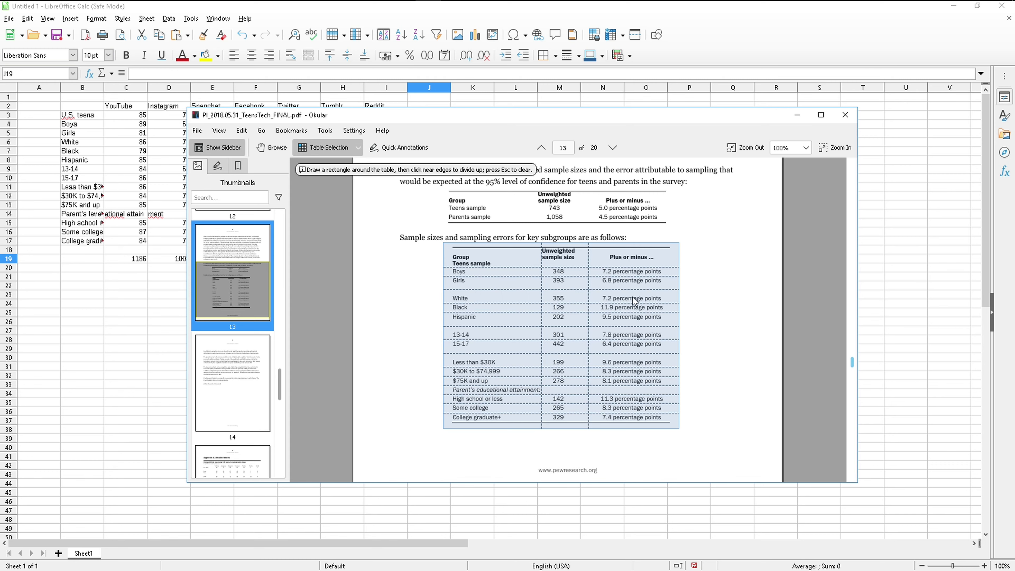
left_click(240, 131)
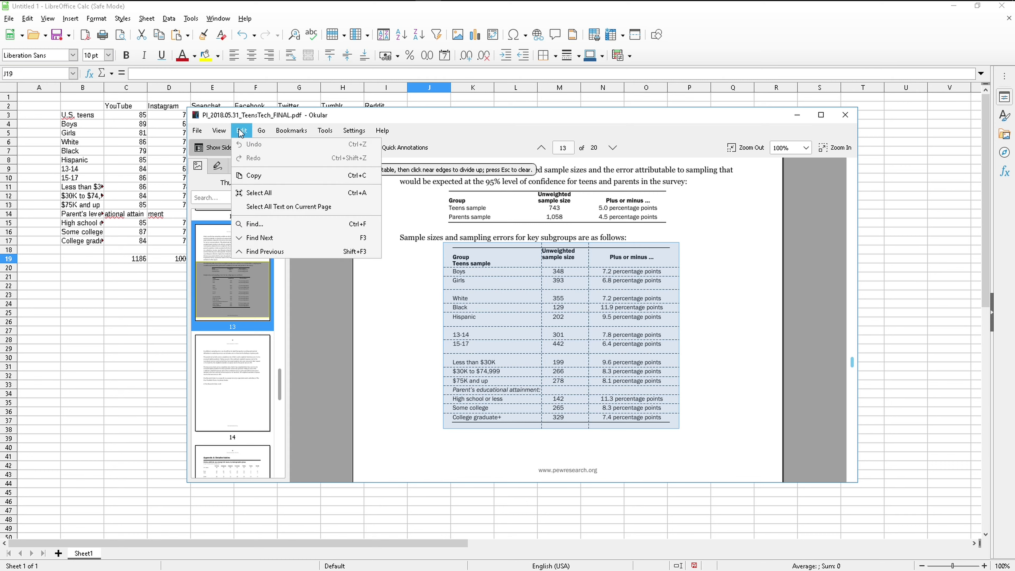
left_click(261, 176)
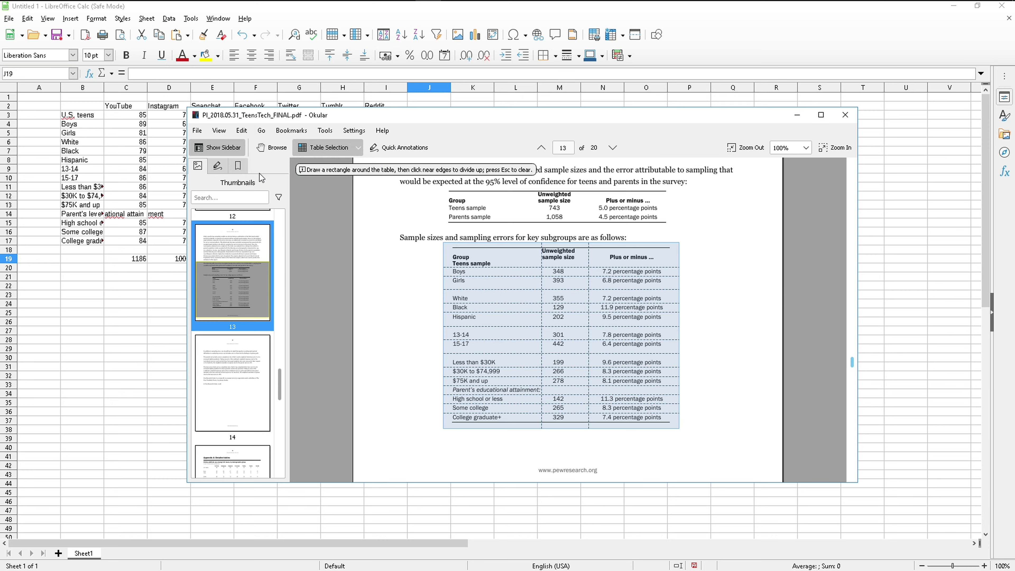
left_click(71, 298)
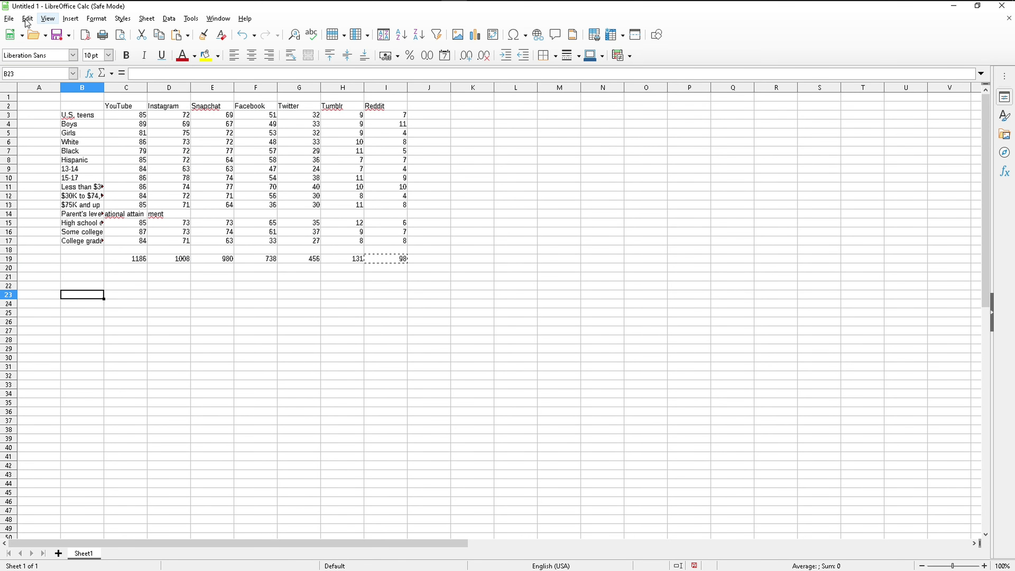
Paste the table at B23 as unformatted text, Tab-separated with Trim spaces off.
right_click(83, 297)
mouse_move(120, 339)
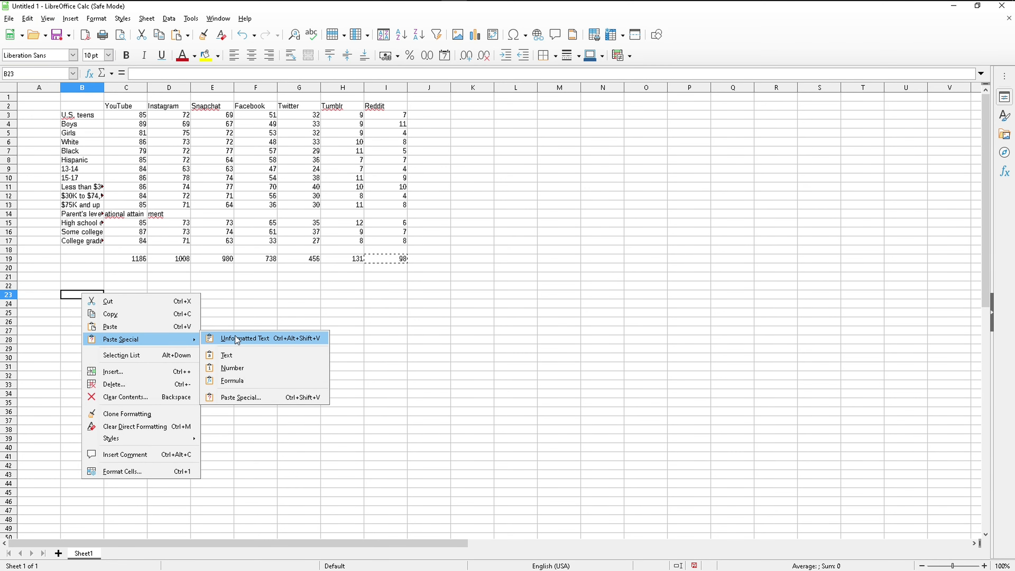
left_click(237, 339)
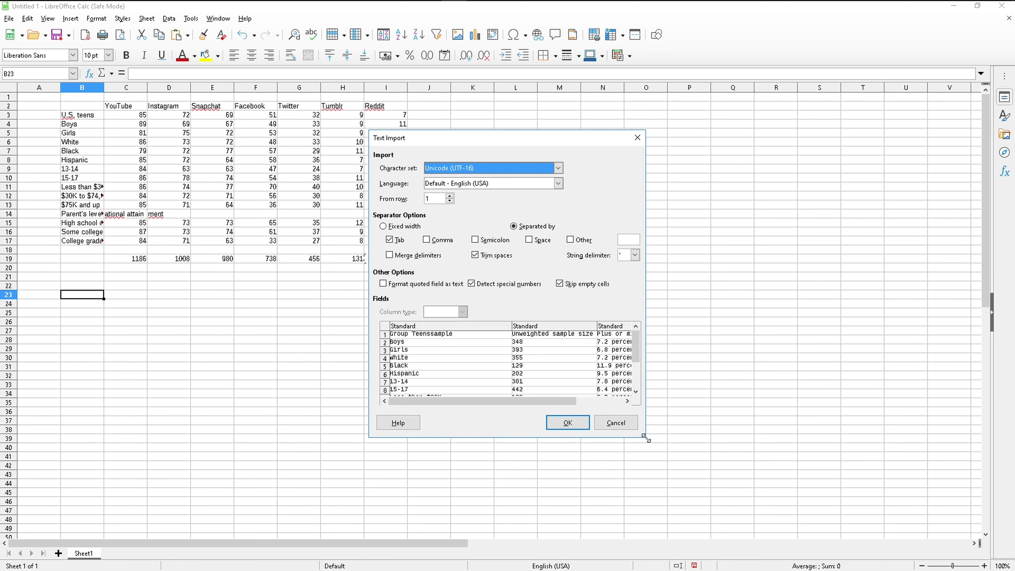
left_click_drag(646, 439, 961, 501)
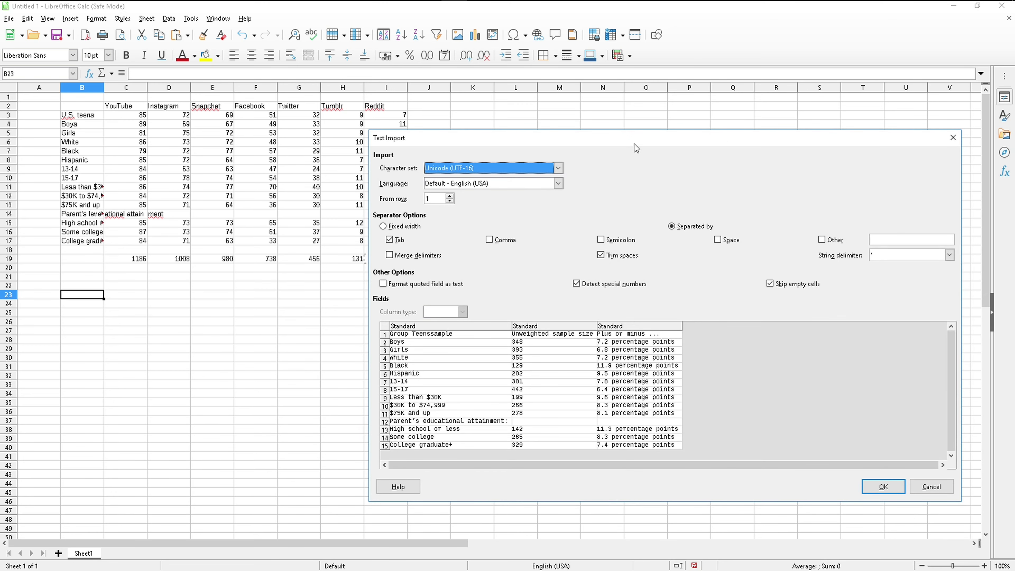
mouse_move(639, 144)
left_mouse_down()
mouse_move(477, 184)
mouse_move(399, 124)
left_mouse_up()
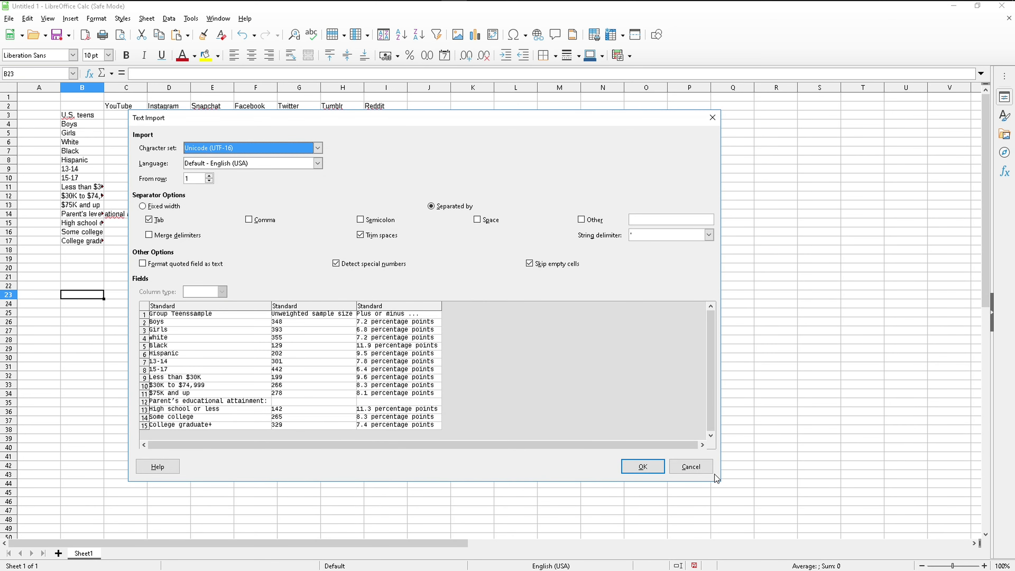
left_click_drag(721, 484, 906, 537)
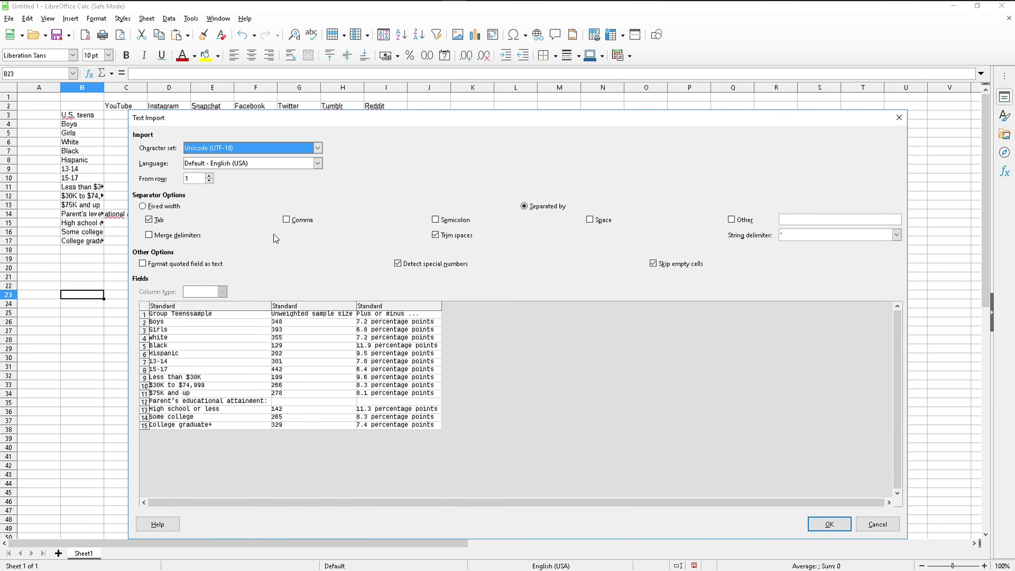
left_click(296, 222)
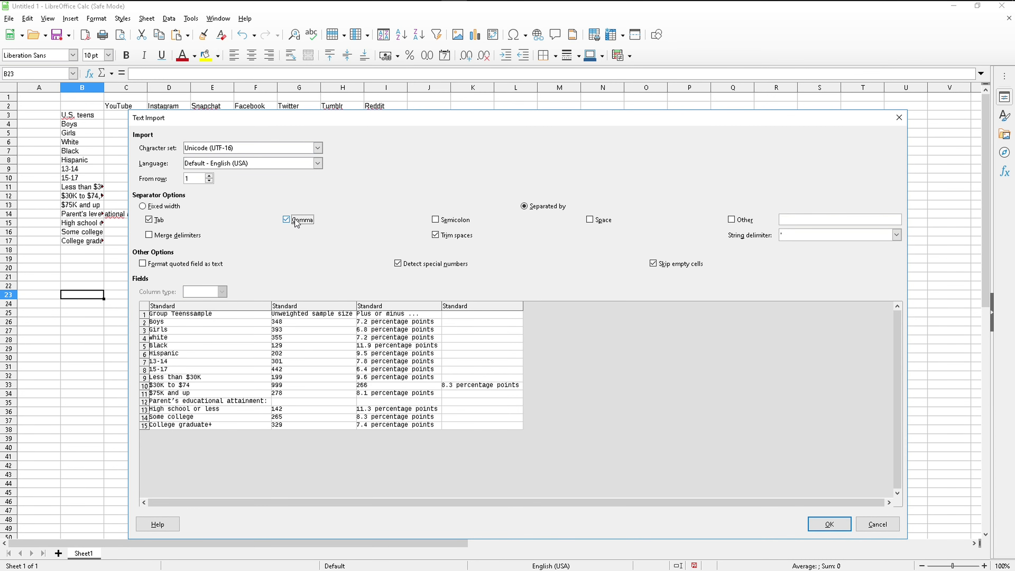
left_click(297, 222)
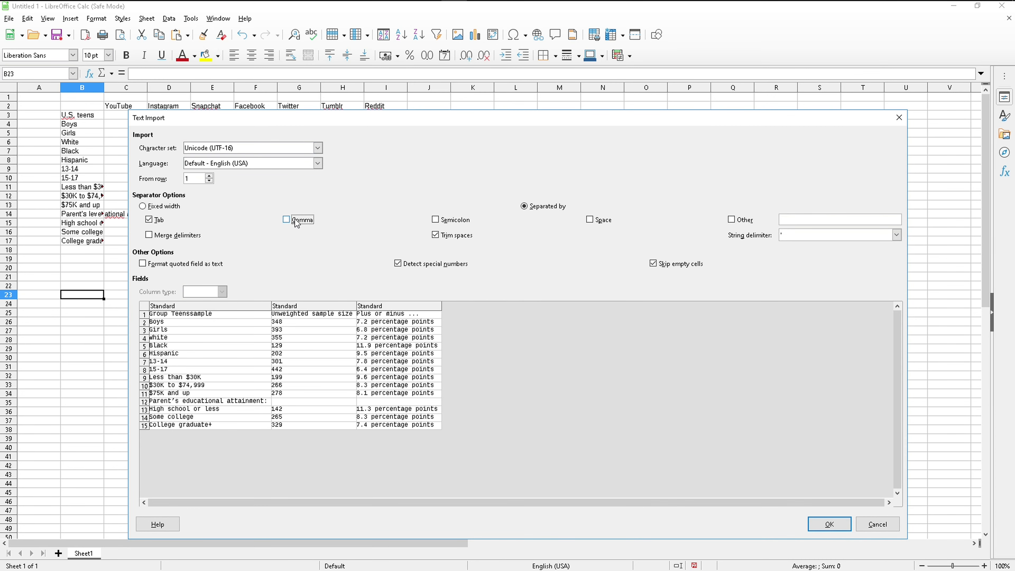
left_click(452, 239)
left_click(452, 238)
left_click(452, 238)
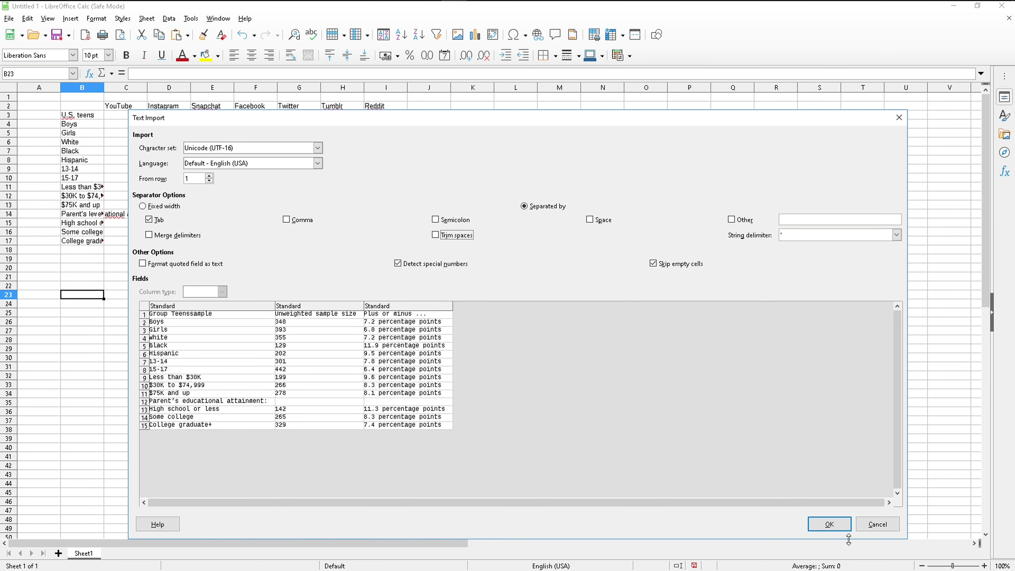
left_click(830, 530)
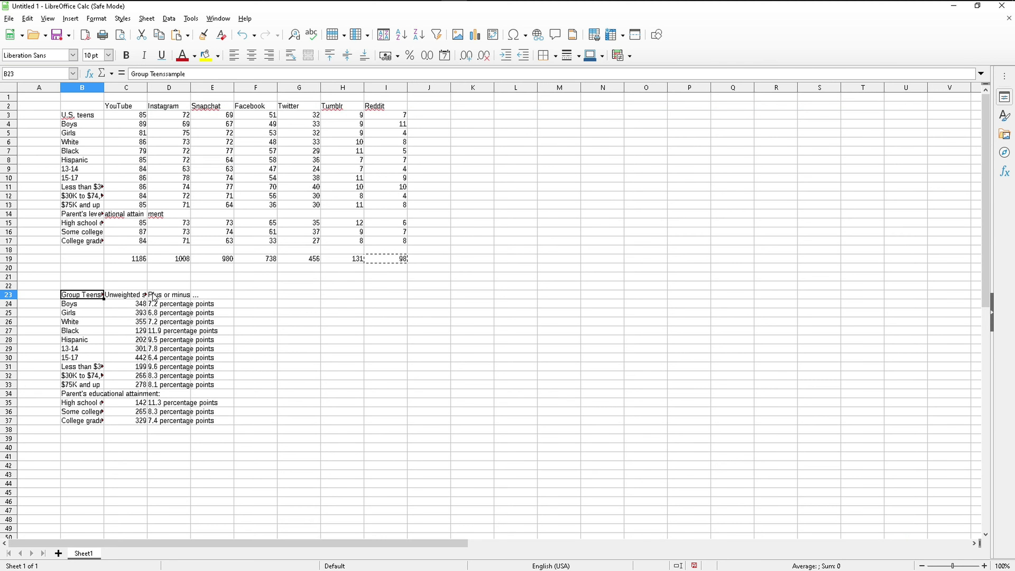
Autofit columns C and D to the imported table's entries.
left_click_drag(147, 87, 147, 87)
double_click(147, 87)
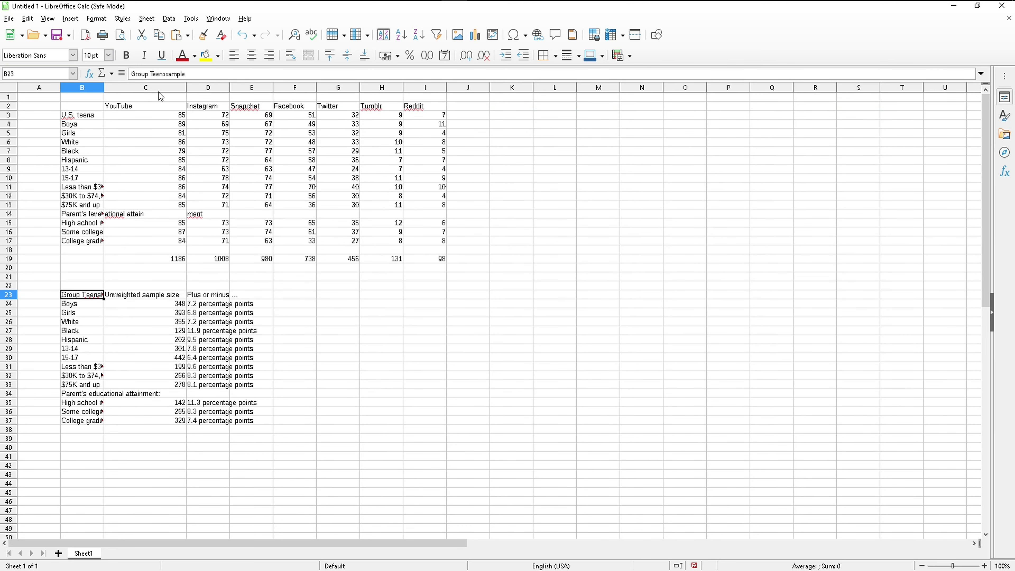
double_click(229, 87)
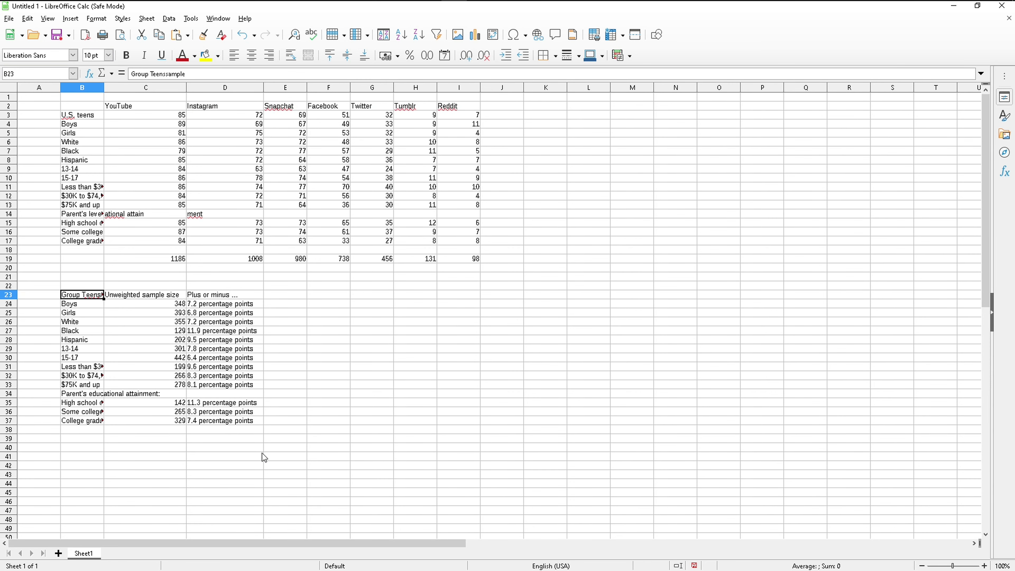
key("alt+Tab")
key("alt+Tab")
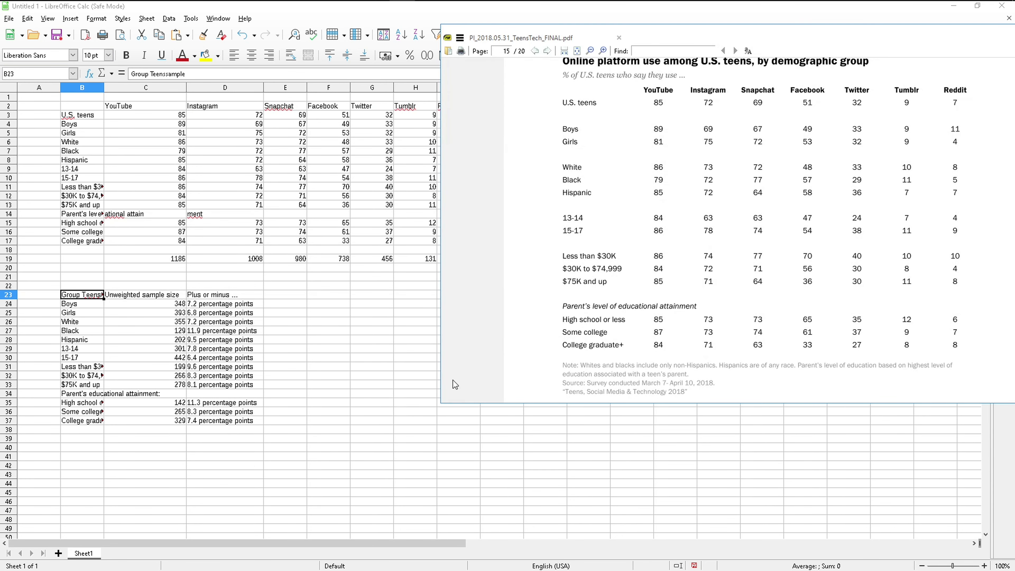
Scroll the PDF to page 13 in a smaller floating window, then select cell C39.
scroll(657, 221, "down", 1)
scroll(635, 260, "up", 3)
scroll(593, 265, "up", 3)
scroll(586, 256, "up", 3)
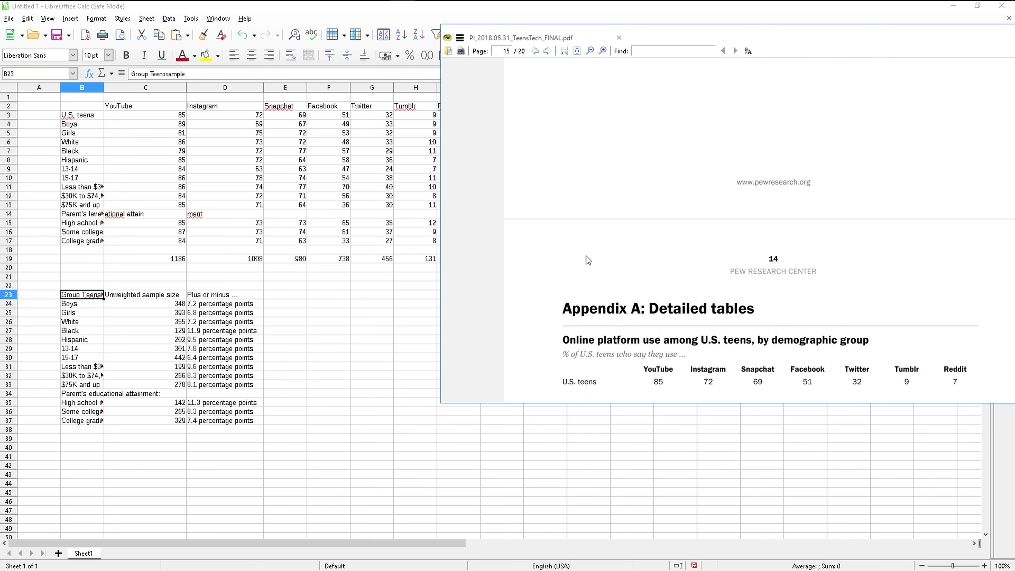
scroll(571, 254, "up", 2)
scroll(567, 252, "up", 3)
scroll(684, 231, "up", 3)
scroll(679, 180, "up", 3)
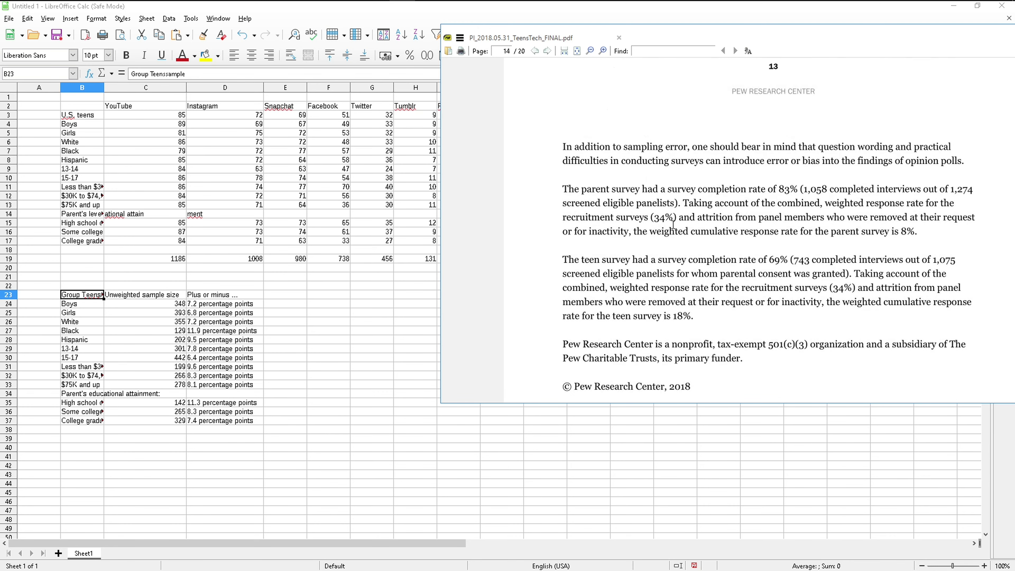
scroll(670, 82, "up", 3)
left_click_drag(673, 34, 512, 160)
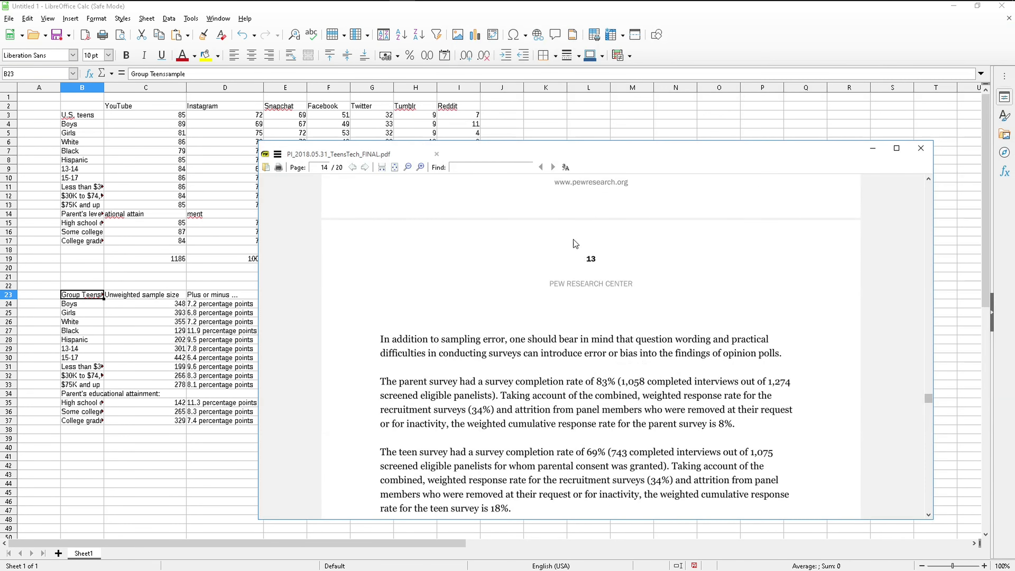
scroll(531, 357, "up", 2)
scroll(531, 357, "up", 2)
scroll(533, 361, "up", 1)
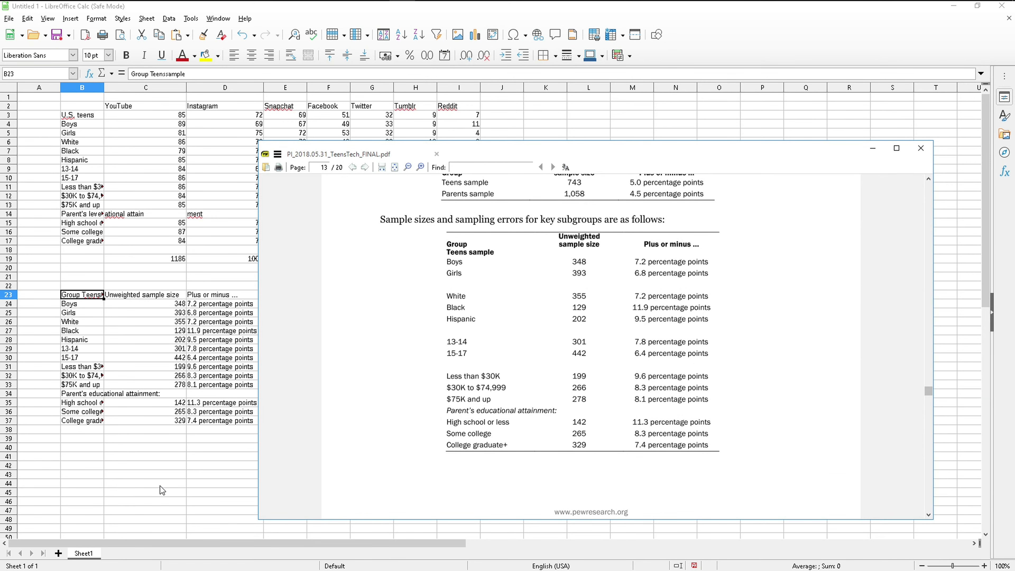
left_click(149, 441)
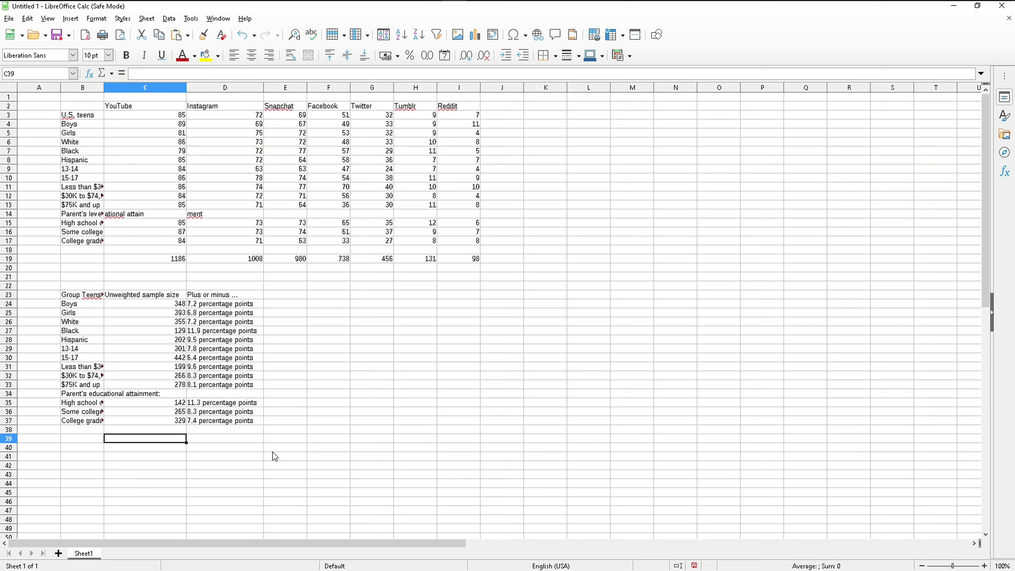
Enter =SUM(C24:C37) in C39, totalling the unweighted sample sizes to 3649.
type("=")
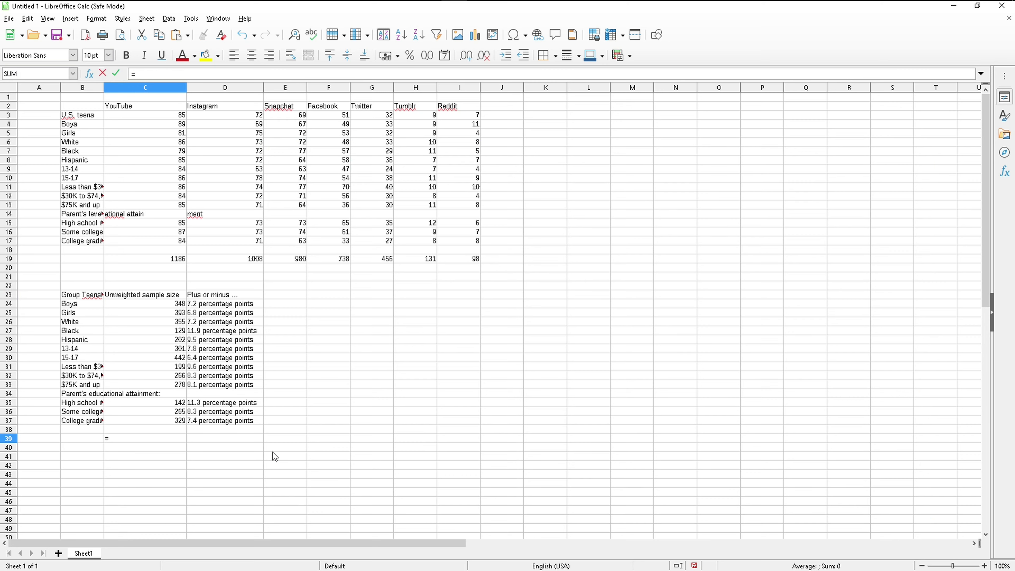
type("sum(")
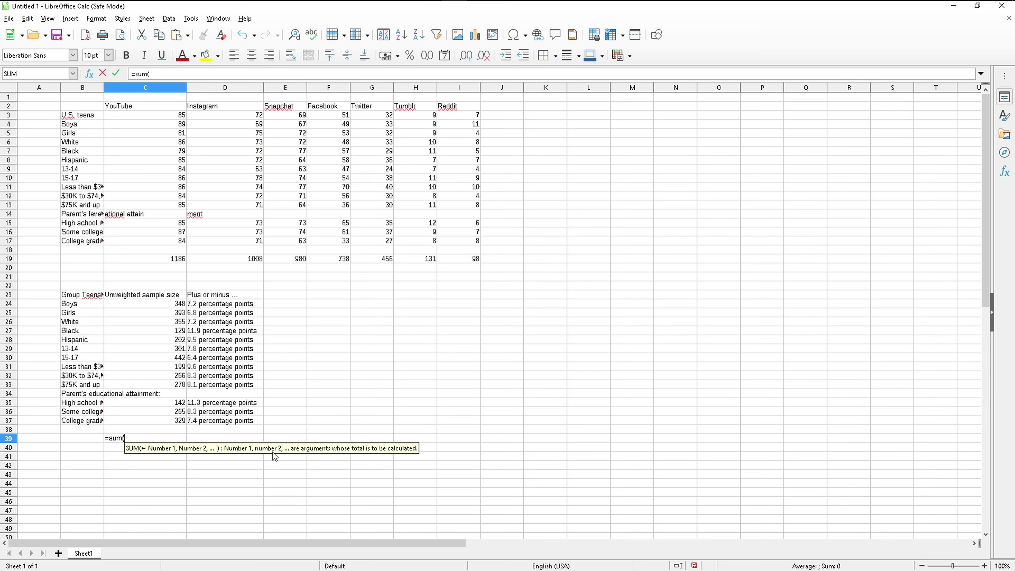
left_click_drag(146, 305, 146, 424)
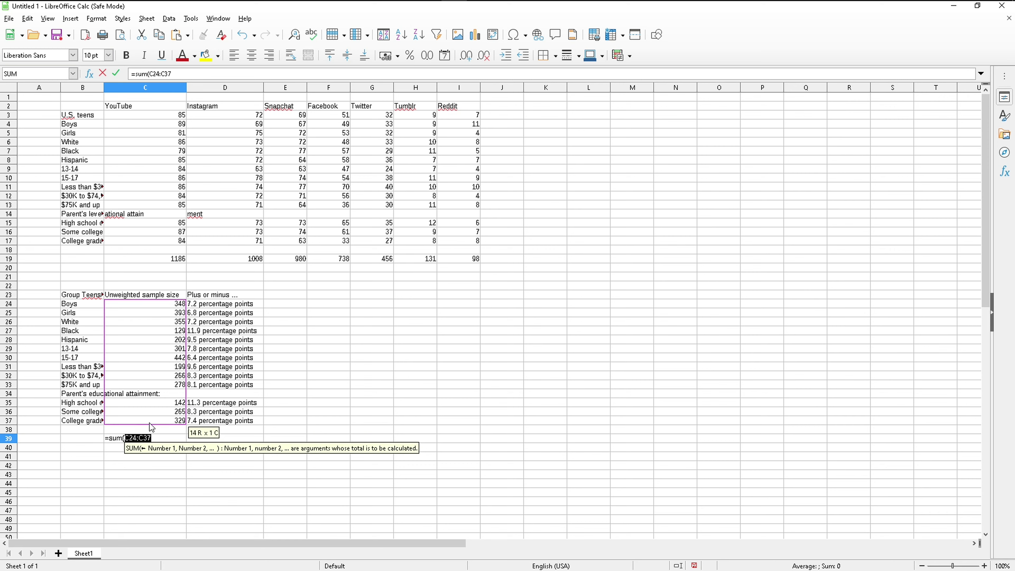
key("Return")
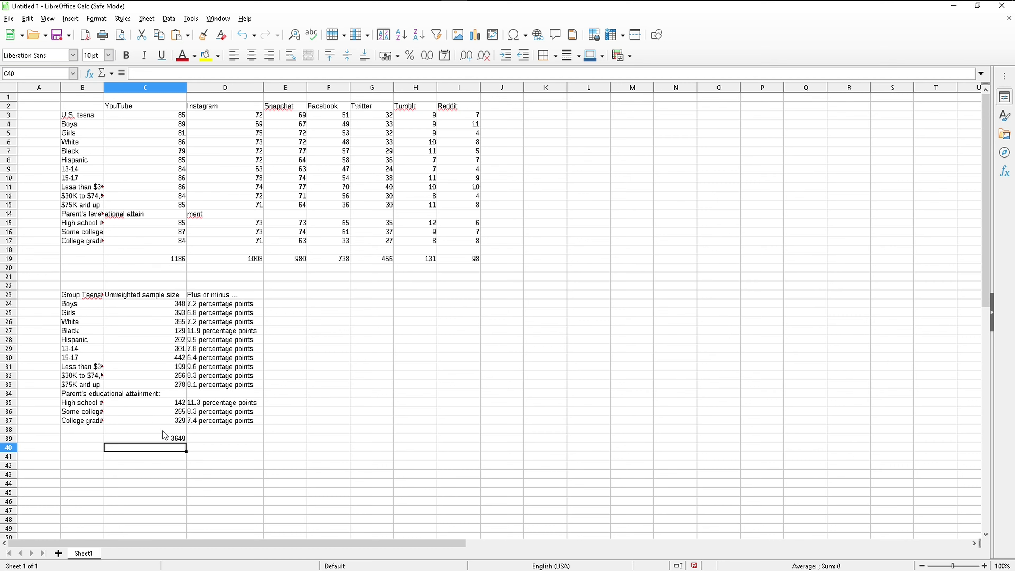
left_click(164, 439)
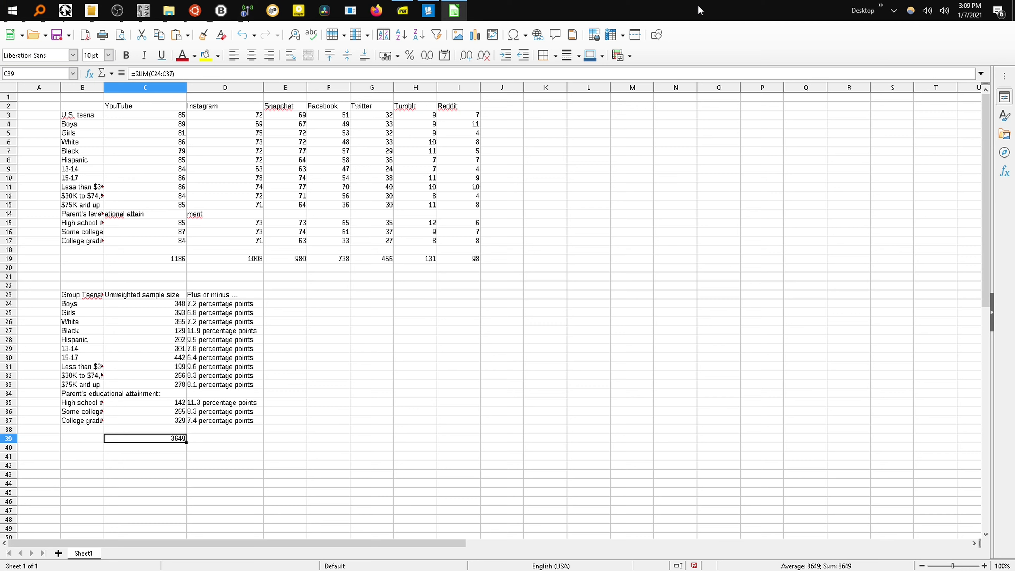
left_click(895, 12)
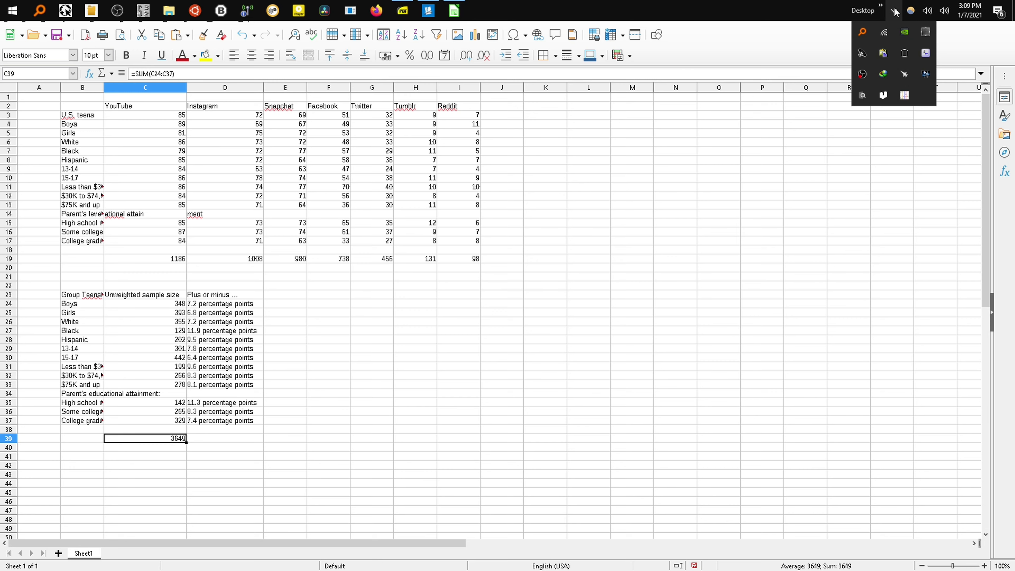
Bring Okular to the front at page 13 and check the Table Selection modes.
left_click(430, 12)
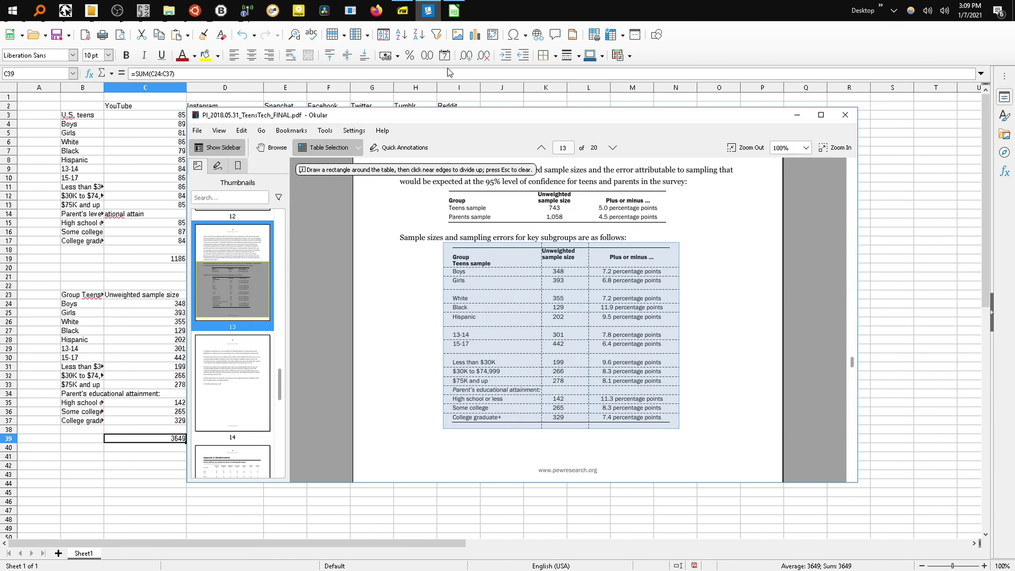
left_click(359, 148)
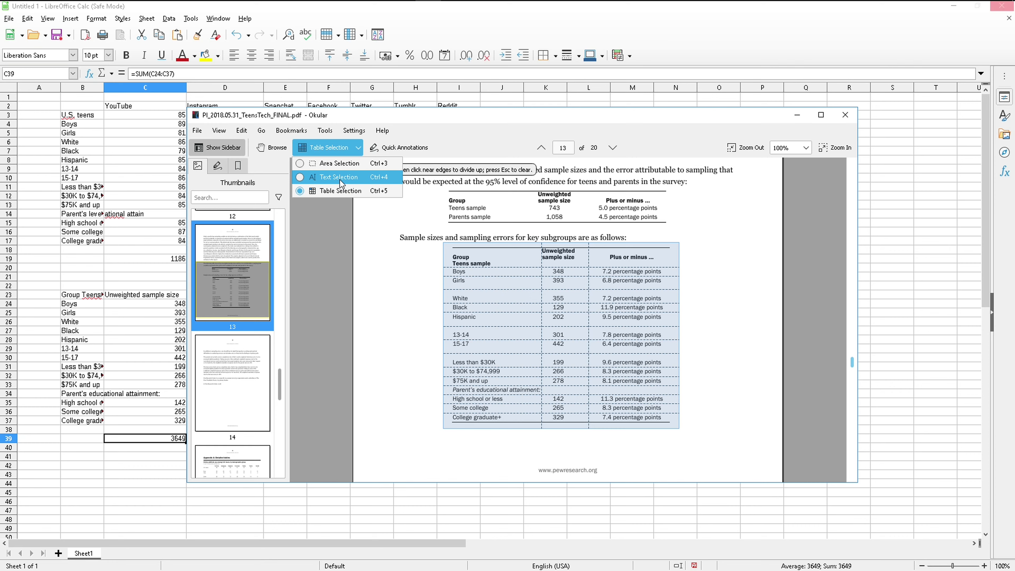
left_click(217, 166)
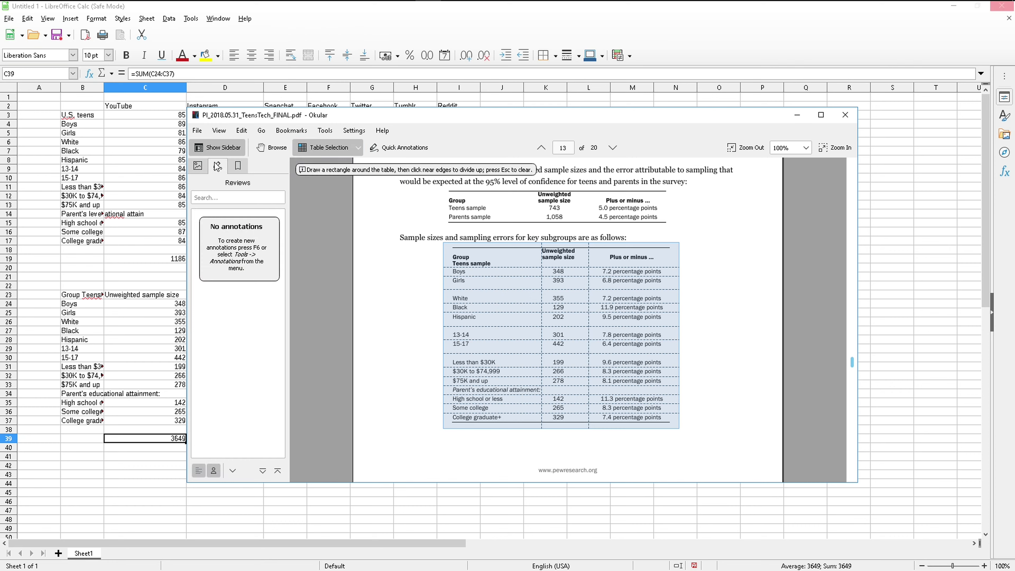
Switch the sidebar to Reviews, back to Thumbnails, and look through the View options.
left_click(238, 166)
left_click(198, 166)
left_click(219, 131)
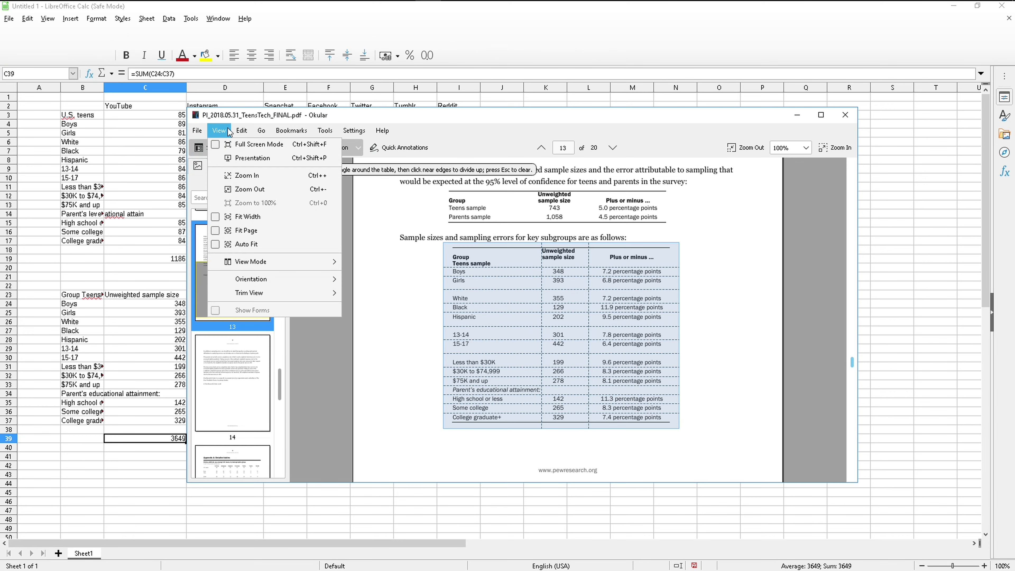